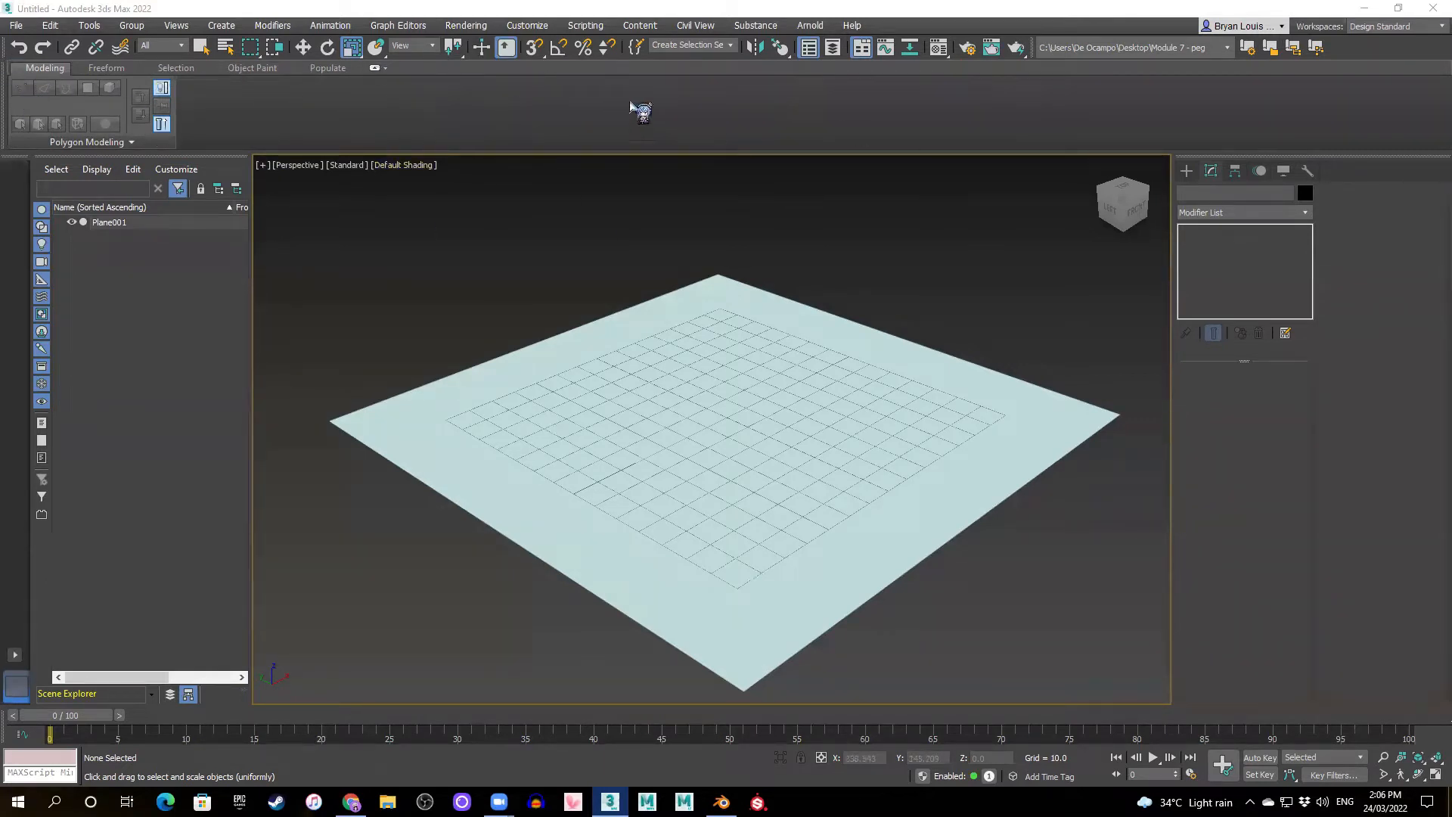
# - Minimize the ribbon and restore it to full display with the Modeling tools showing
pyautogui.click(375, 69)
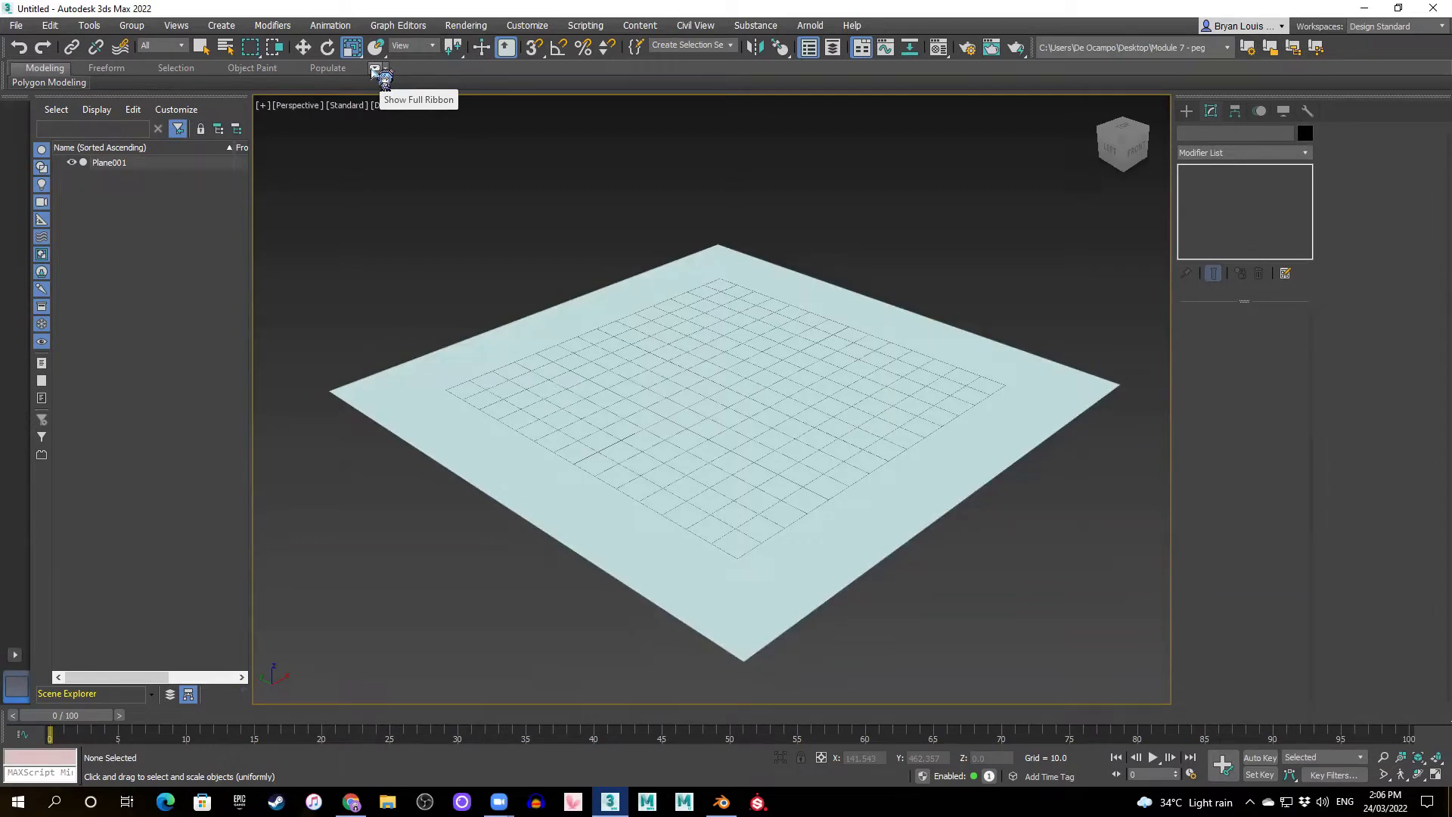
pyautogui.click(373, 68)
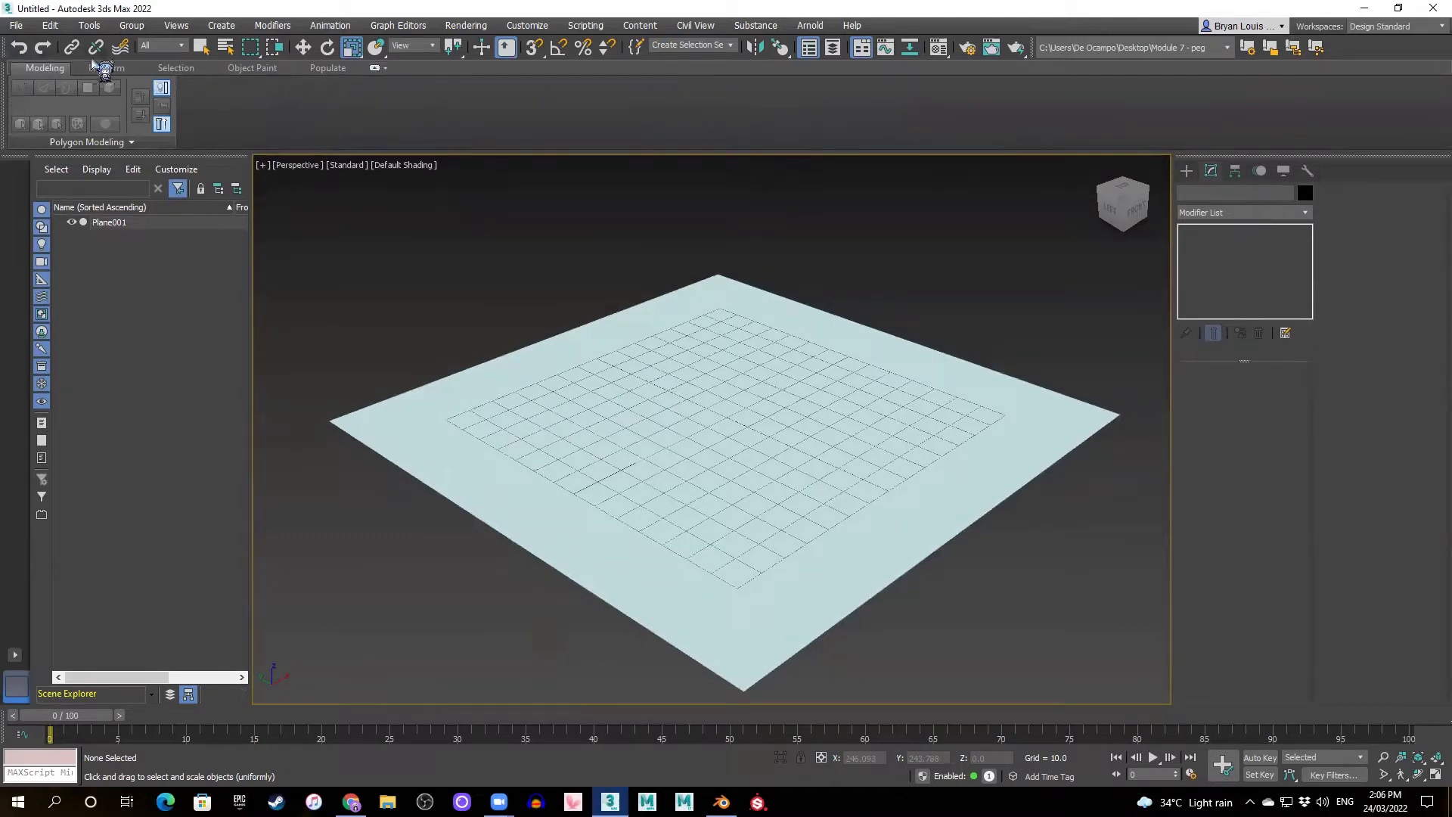
pyautogui.click(227, 68)
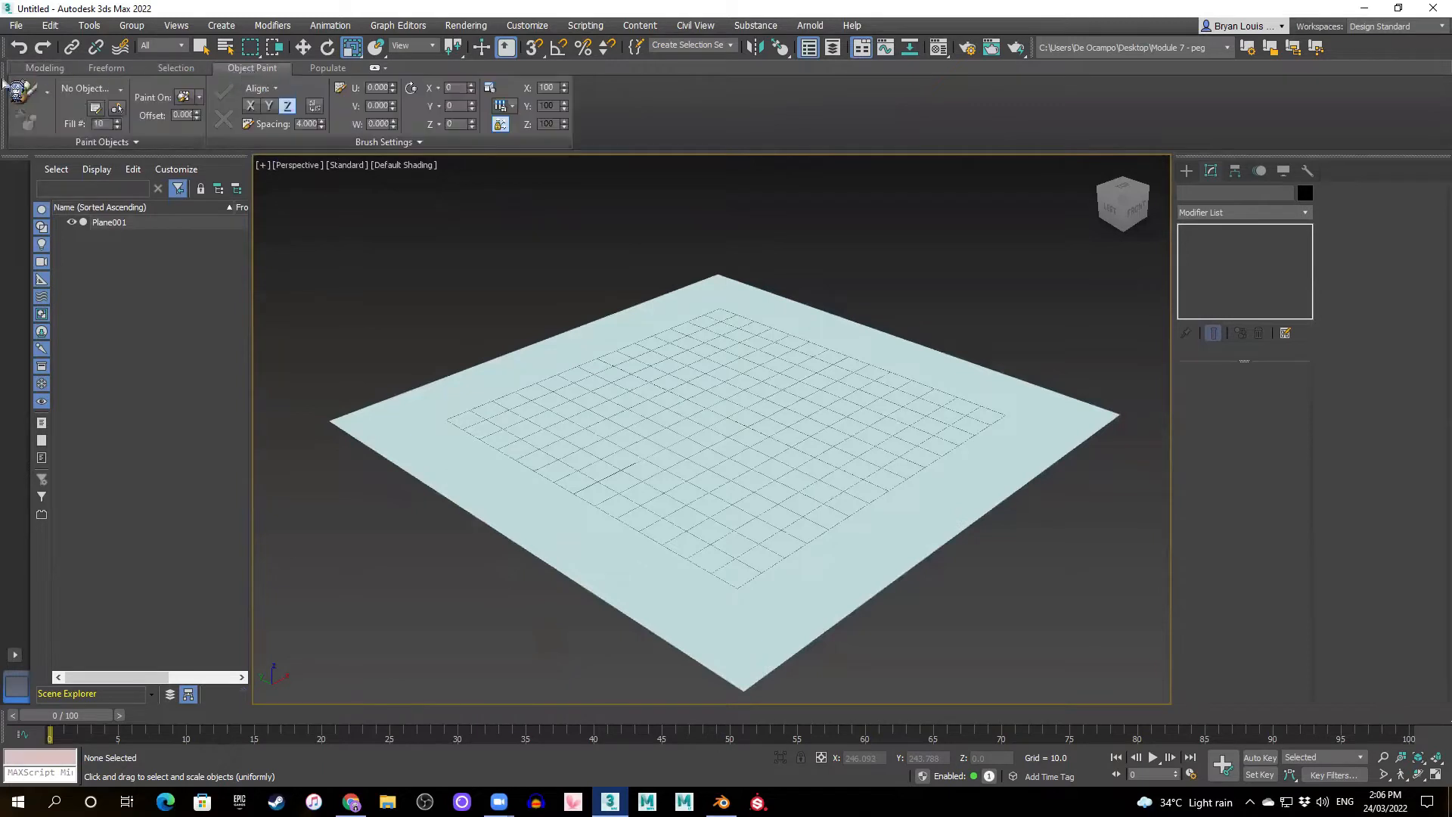
pyautogui.click(48, 69)
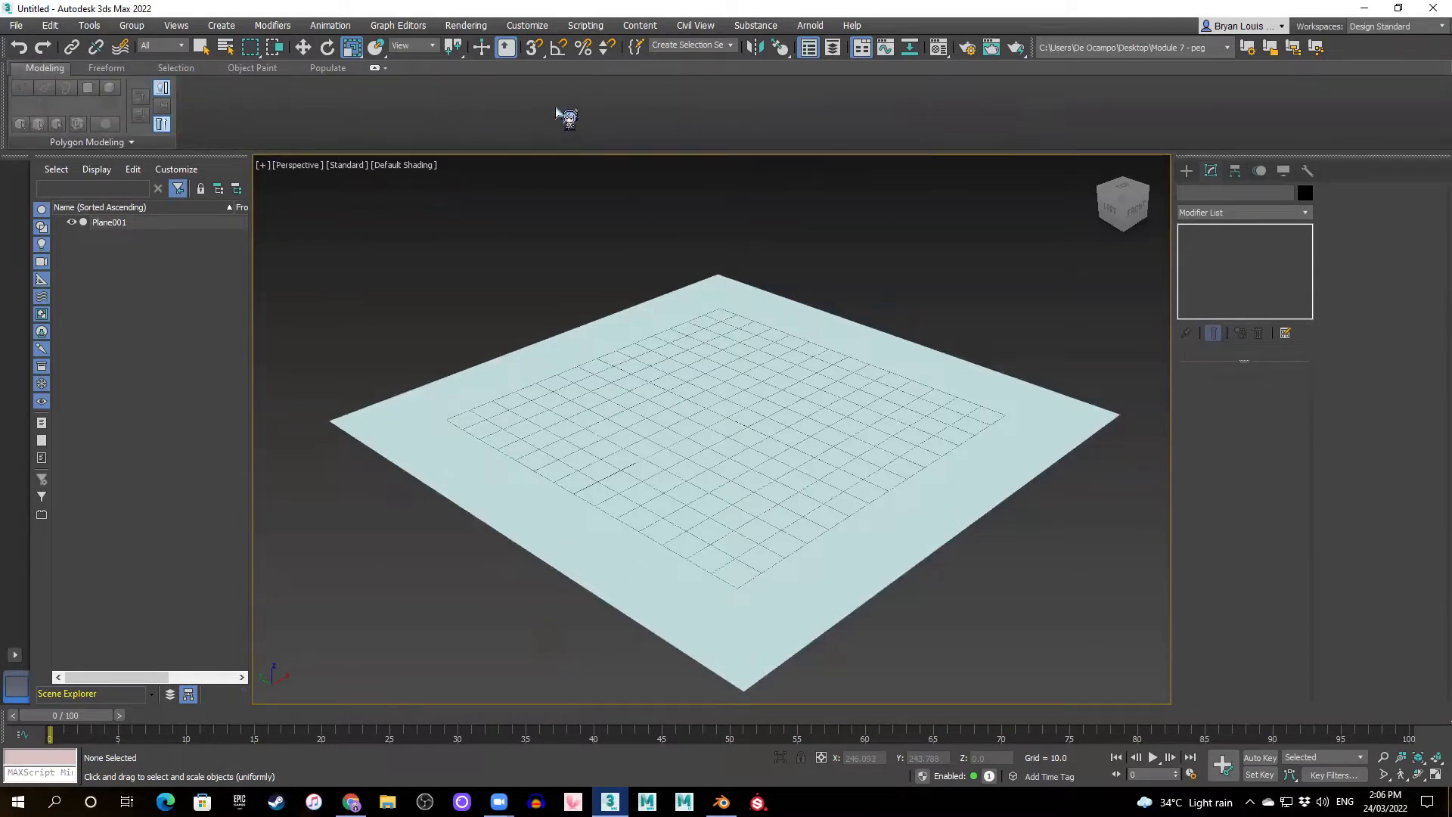
pyautogui.rightClick(493, 100)
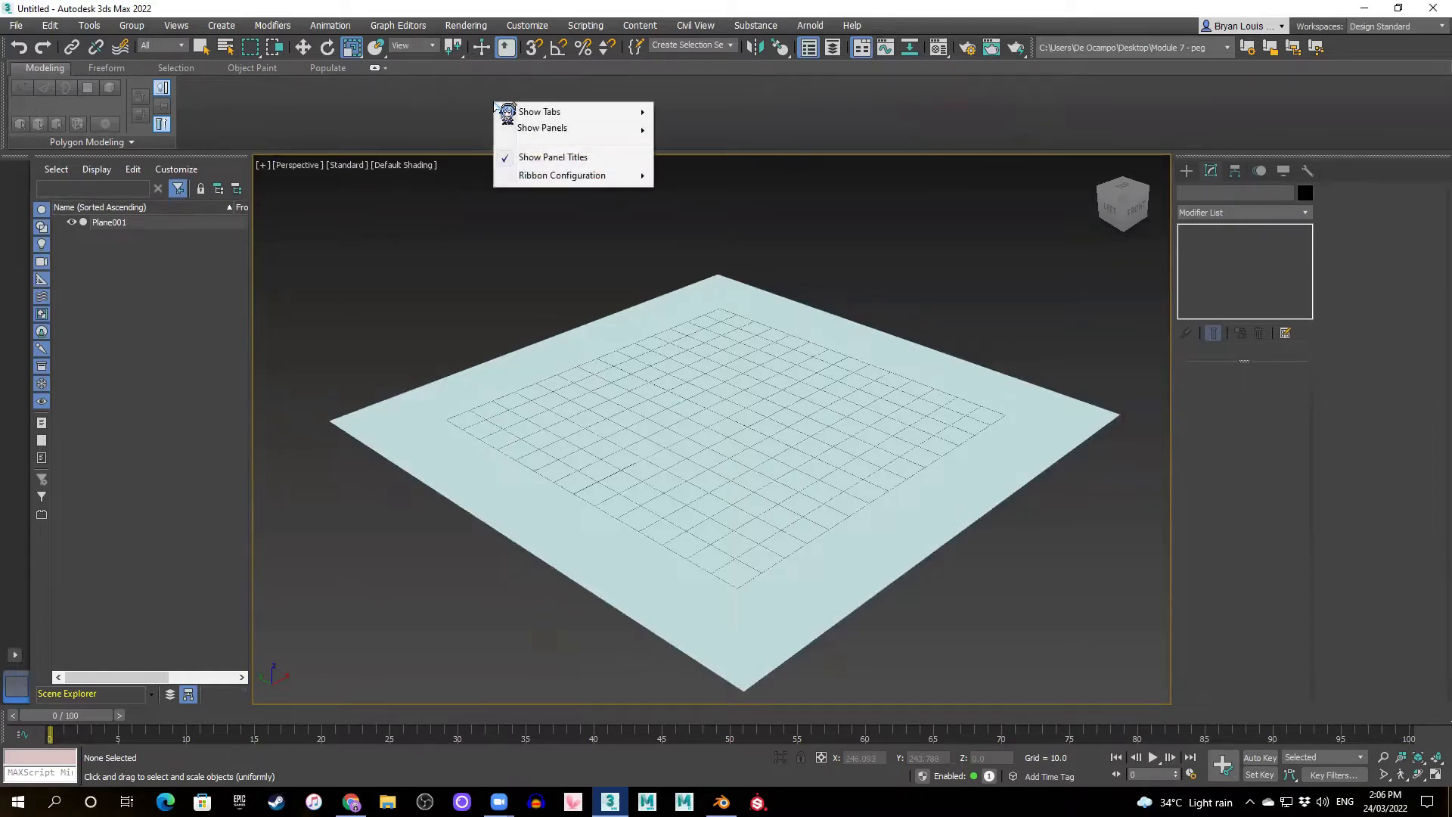
pyautogui.moveTo(549, 179)
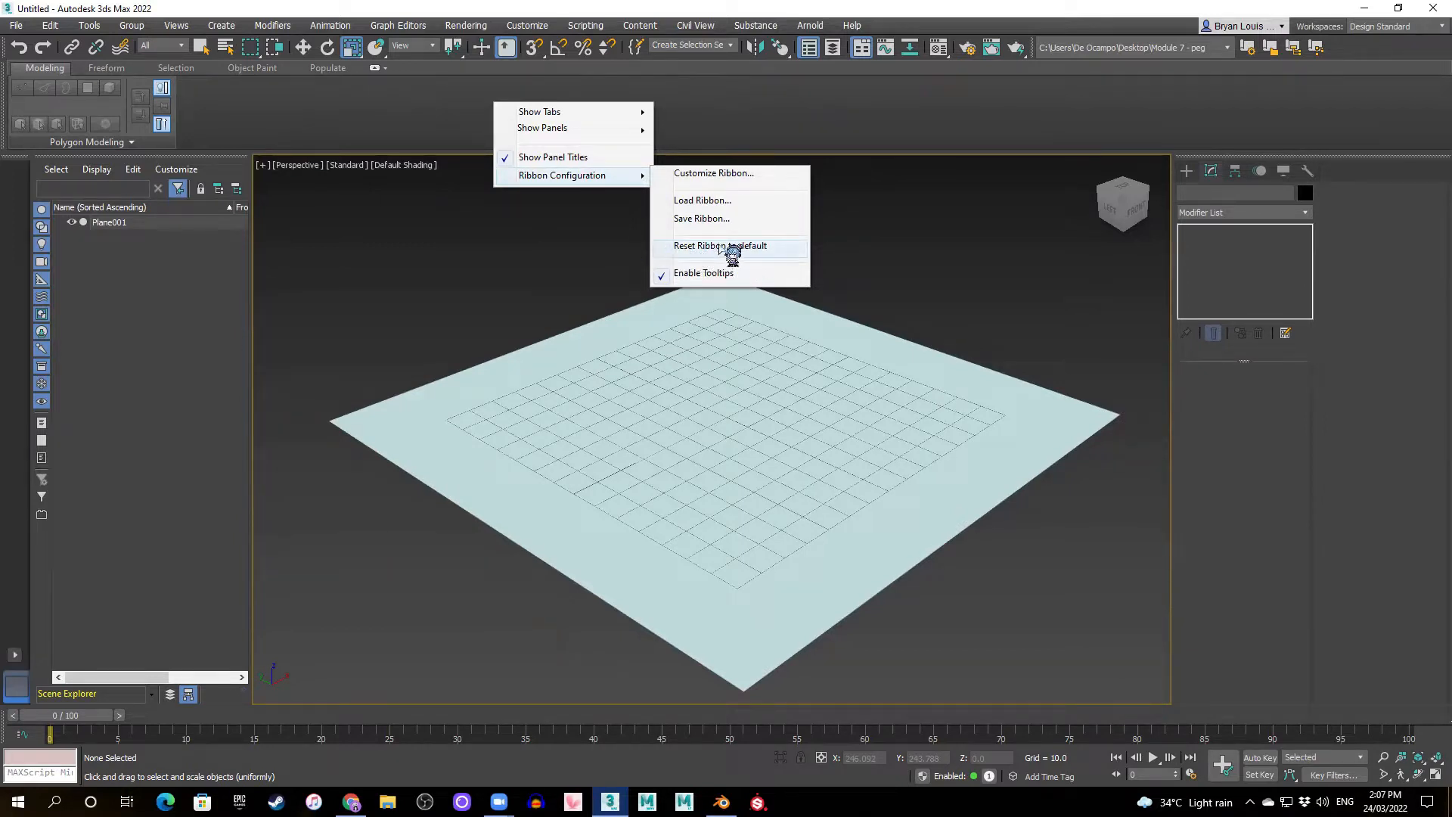
pyautogui.click(415, 239)
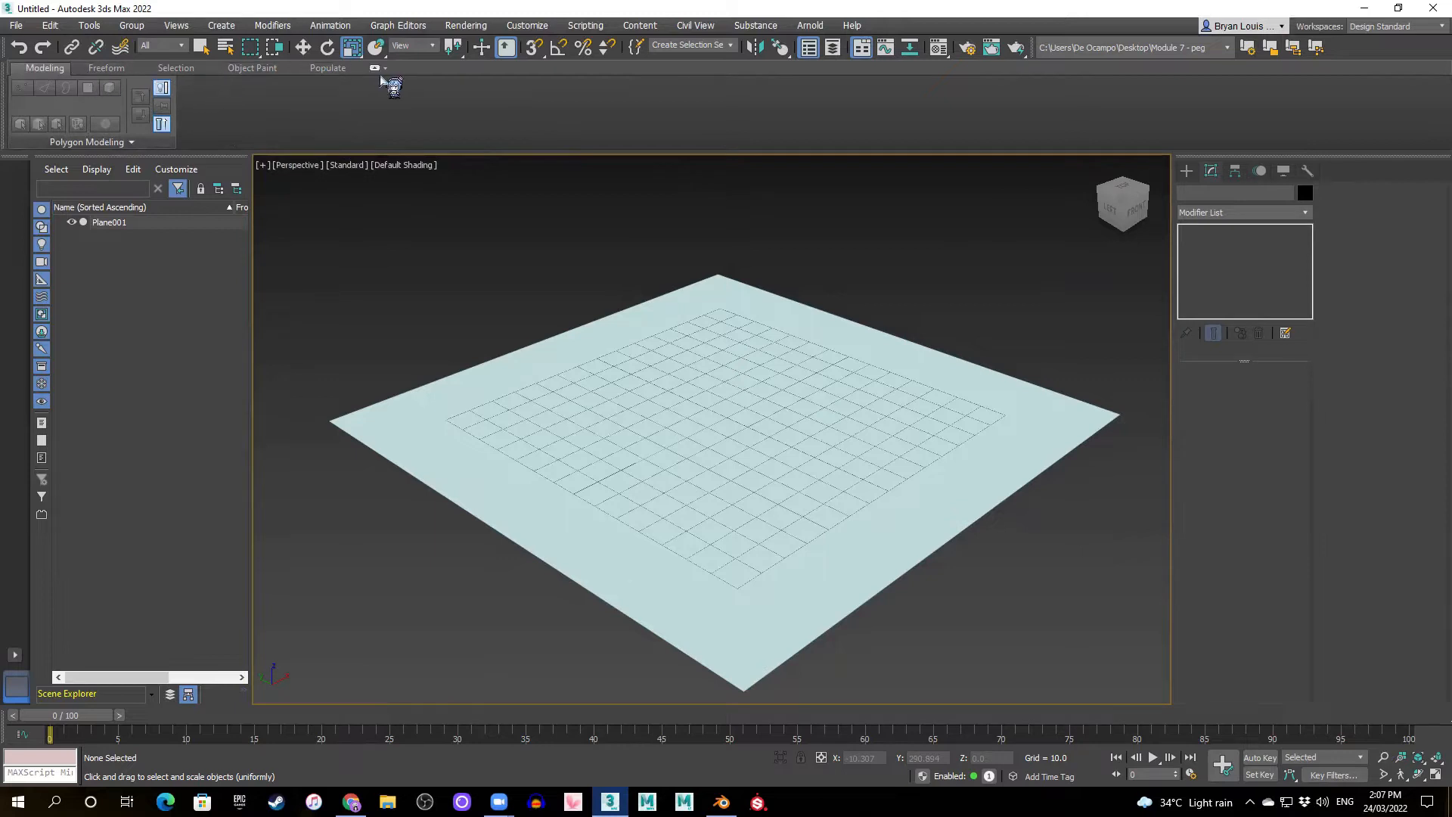
pyautogui.rightClick(404, 93)
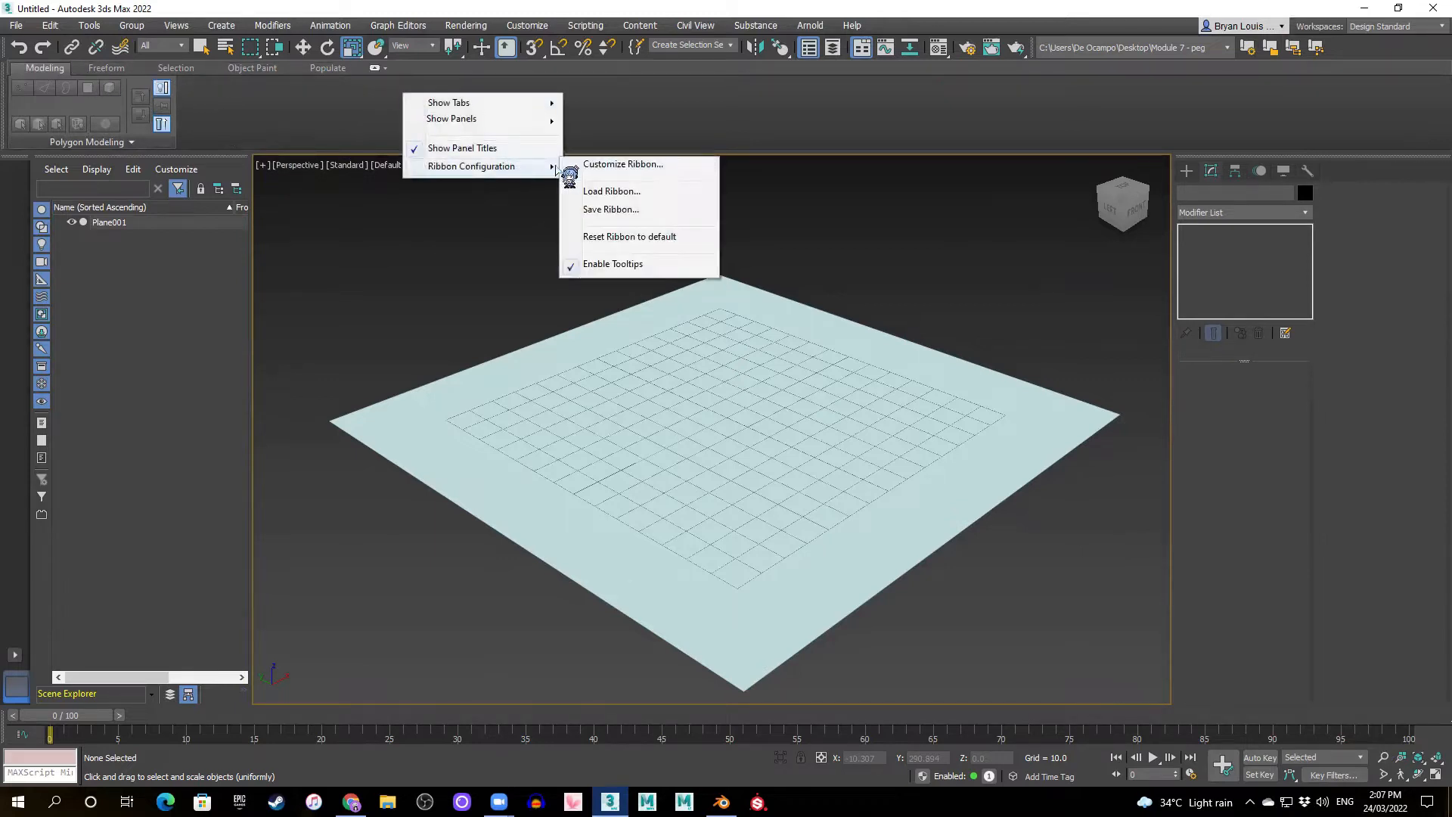
pyautogui.click(710, 123)
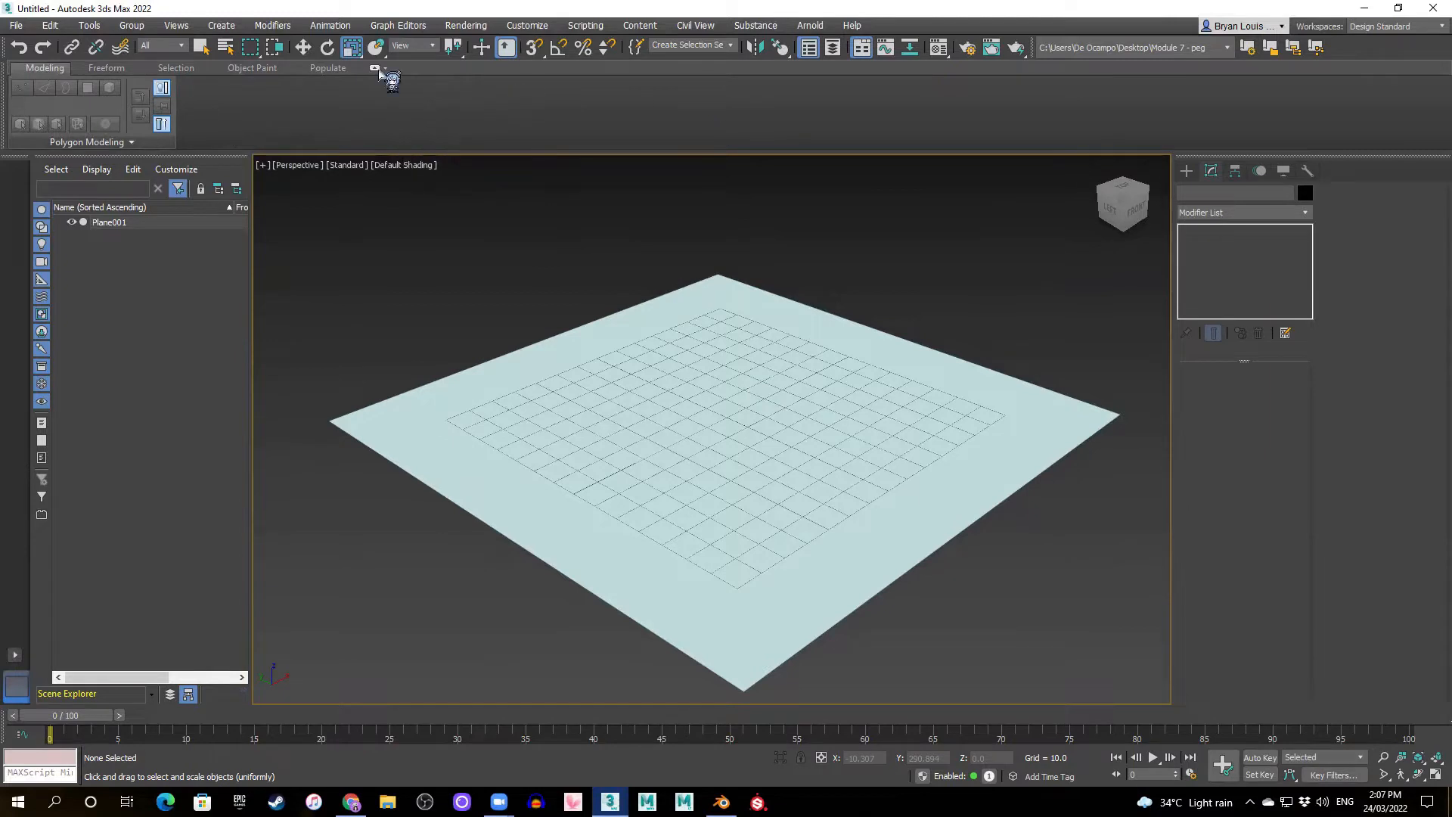
# - Look through the ribbon's Modeling, Freeform, Selection, Object Paint and Populate tool sets
pyautogui.click(106, 68)
pyautogui.click(148, 69)
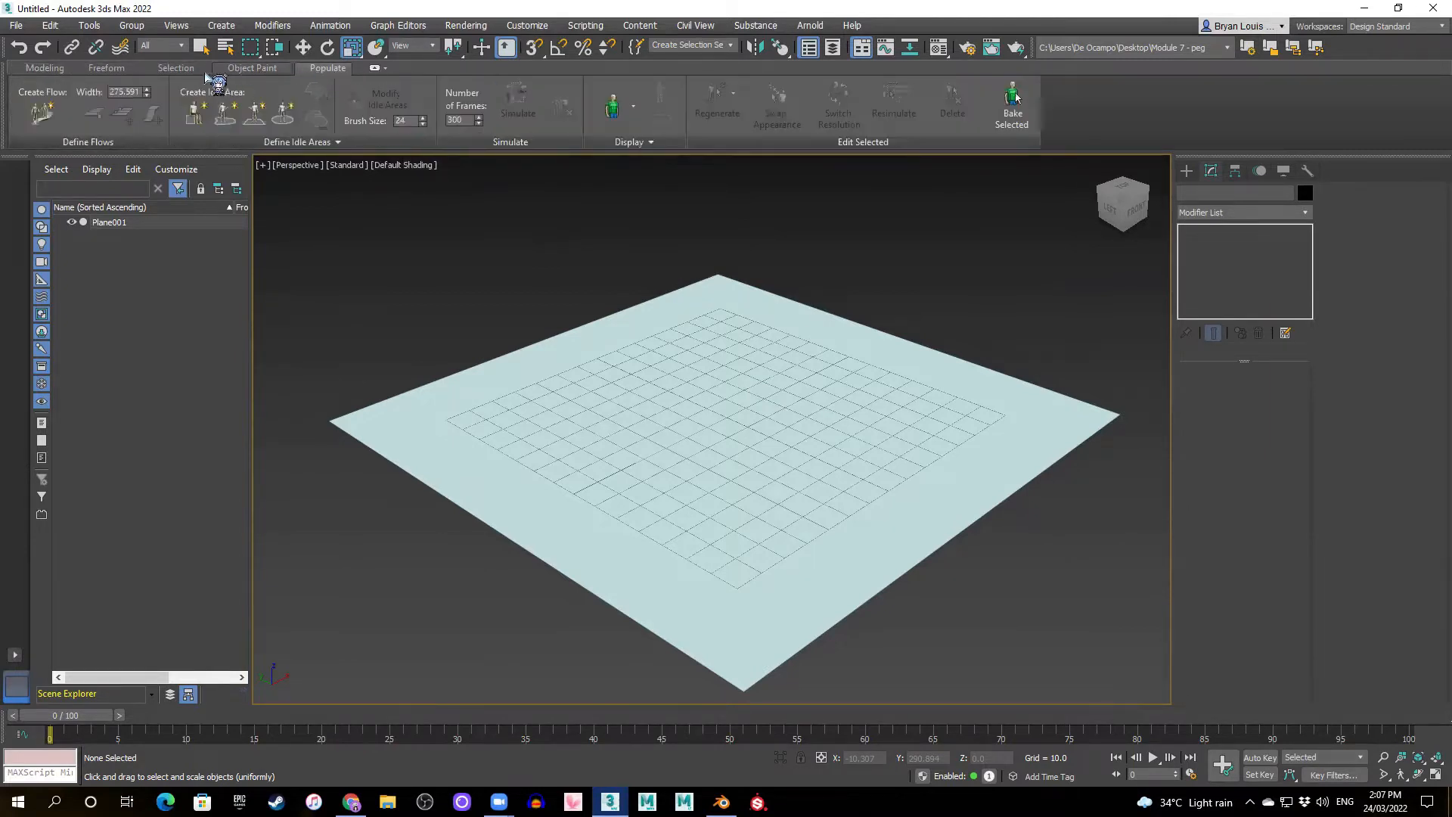
pyautogui.click(113, 71)
pyautogui.click(49, 68)
pyautogui.click(100, 71)
pyautogui.click(167, 73)
pyautogui.click(239, 72)
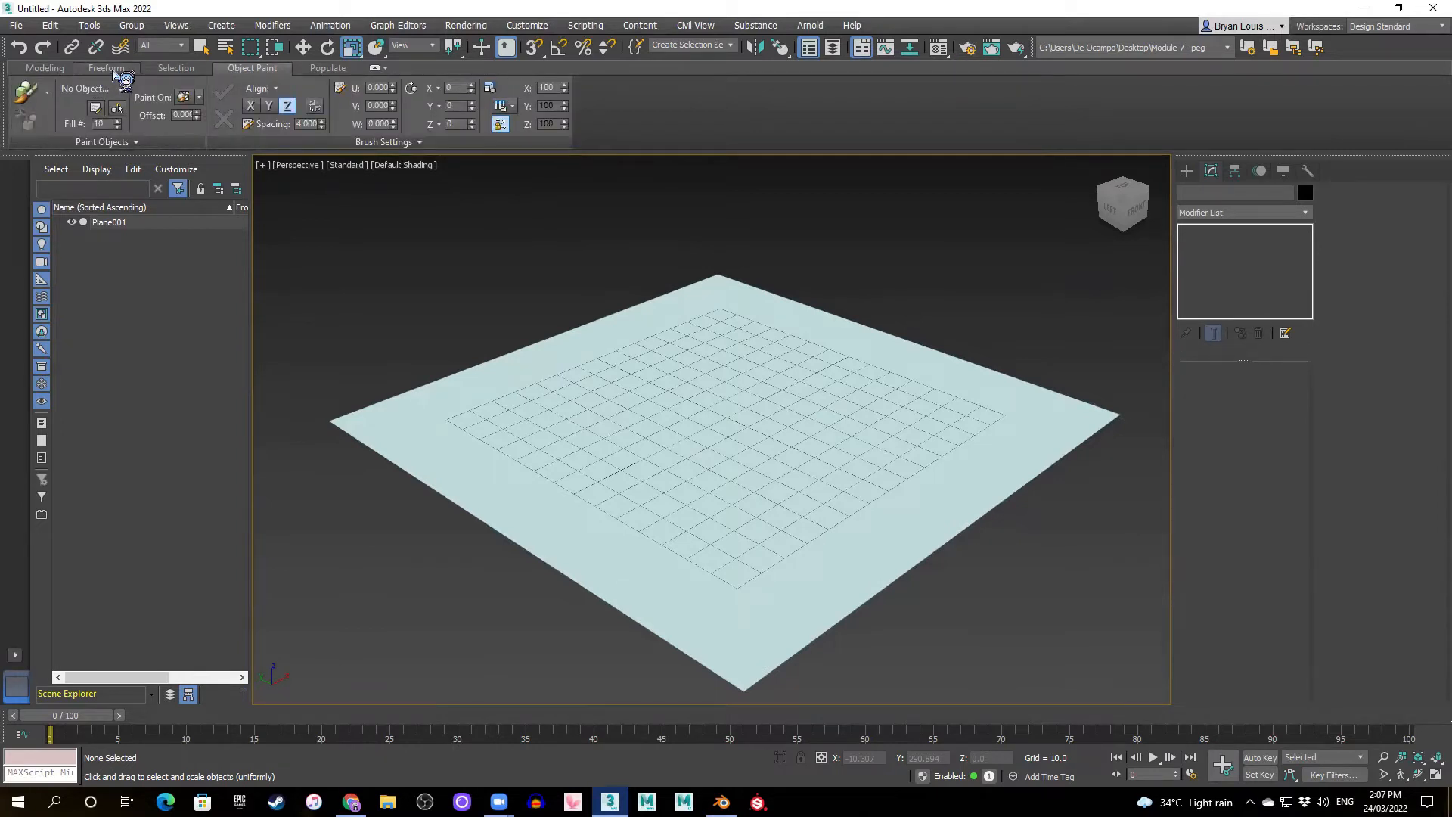
pyautogui.click(114, 71)
pyautogui.click(38, 69)
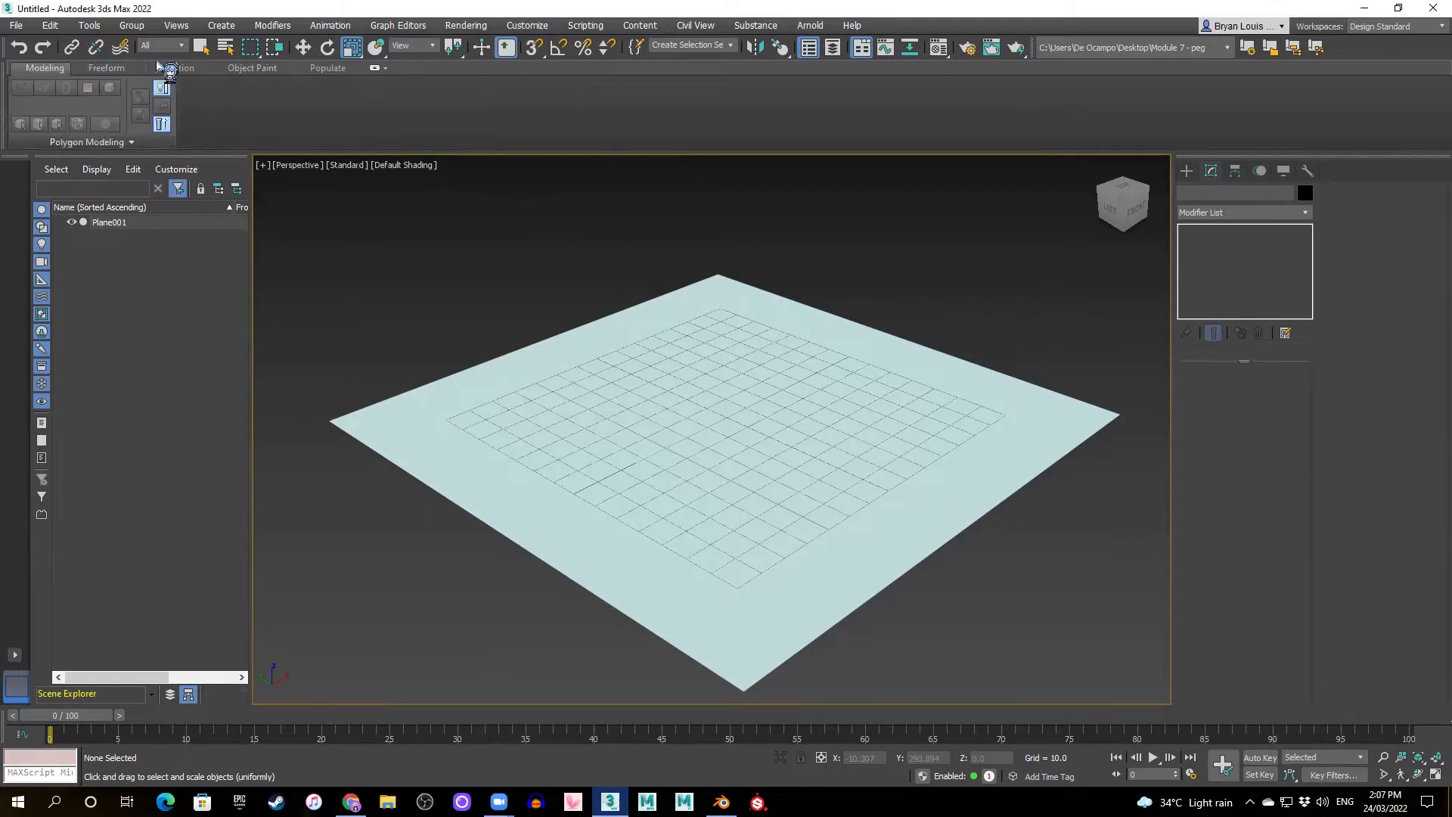
pyautogui.click(181, 70)
pyautogui.click(271, 72)
pyautogui.click(114, 72)
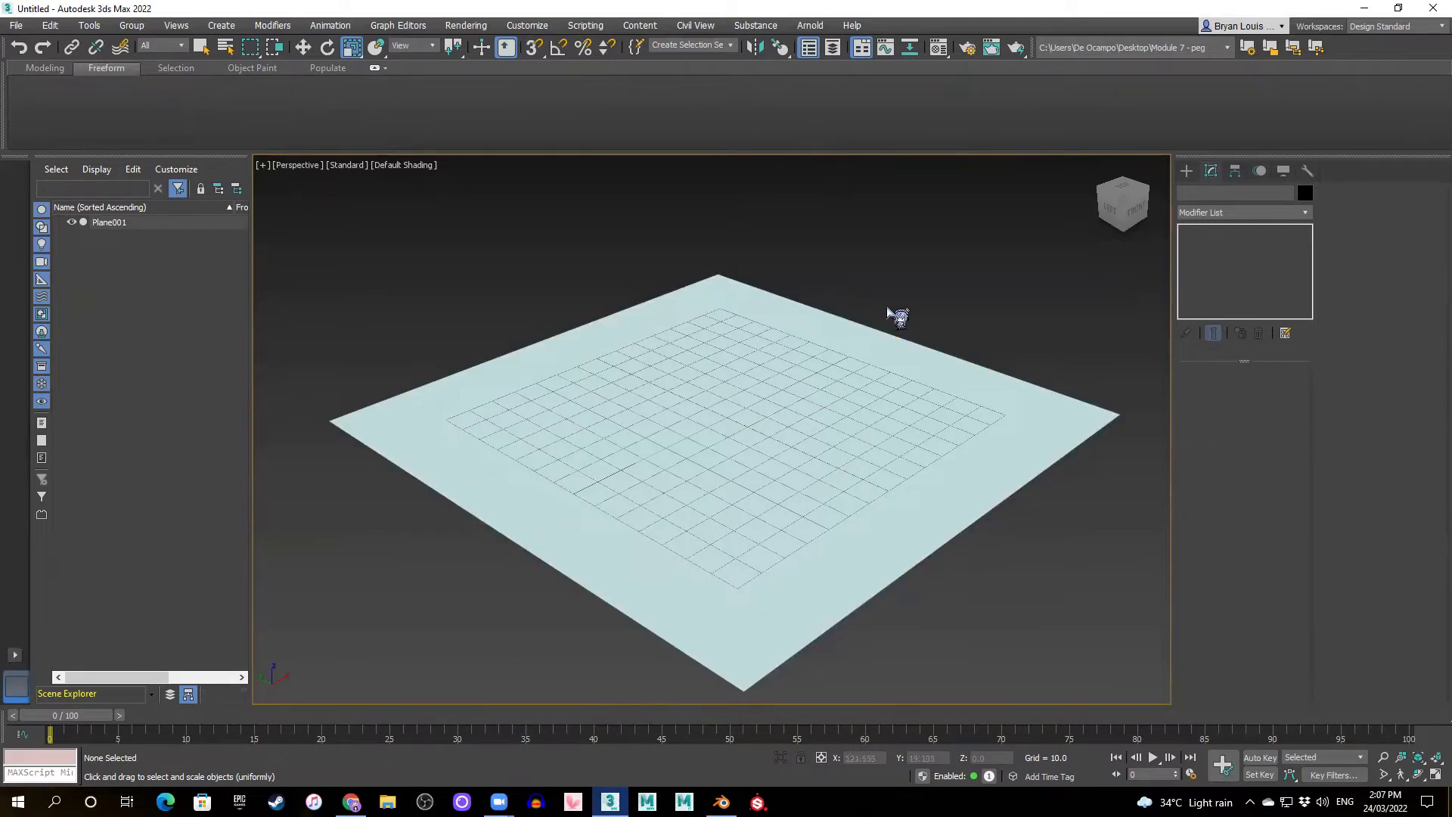
pyautogui.click(34, 71)
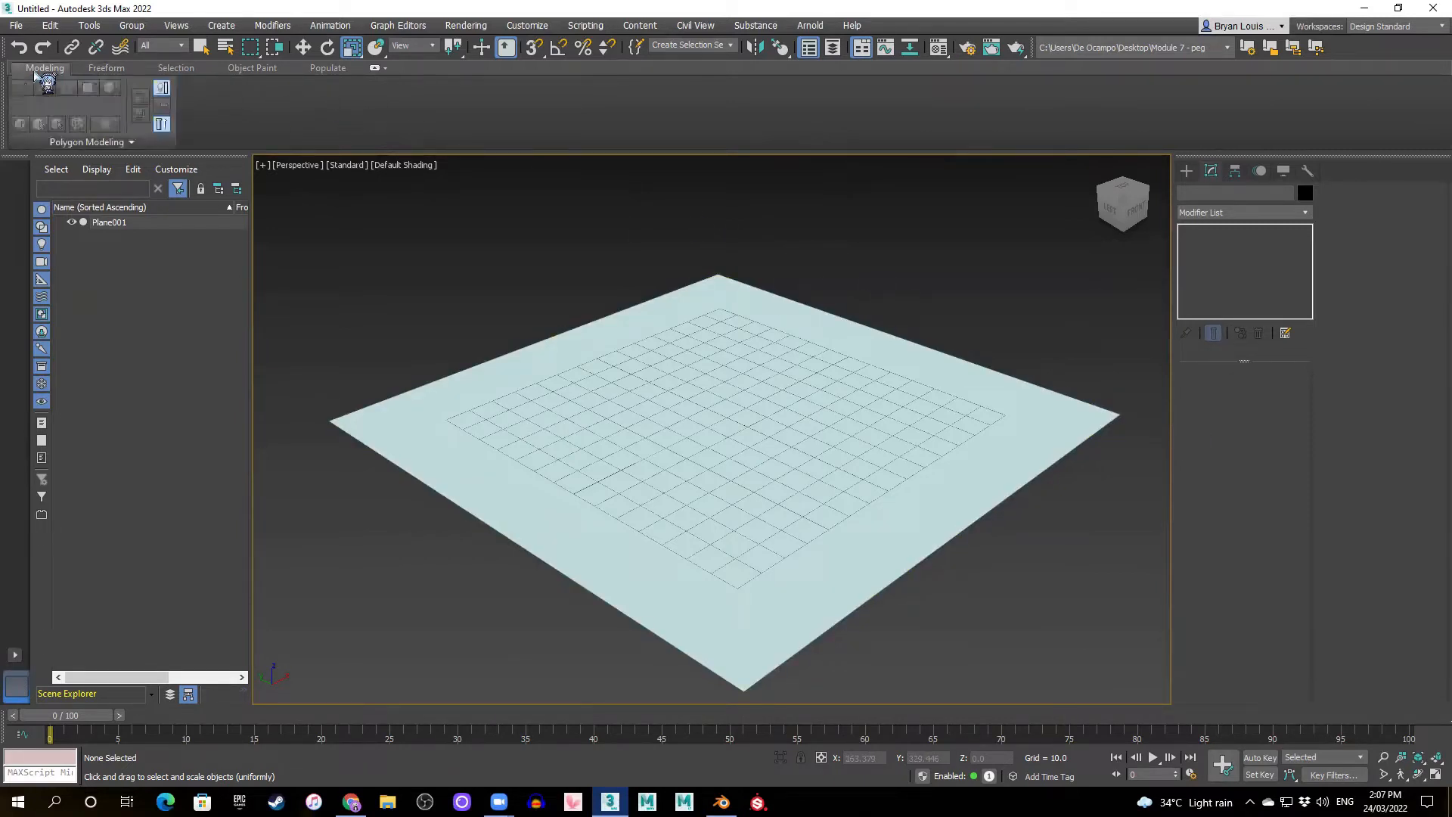
pyautogui.click(1184, 170)
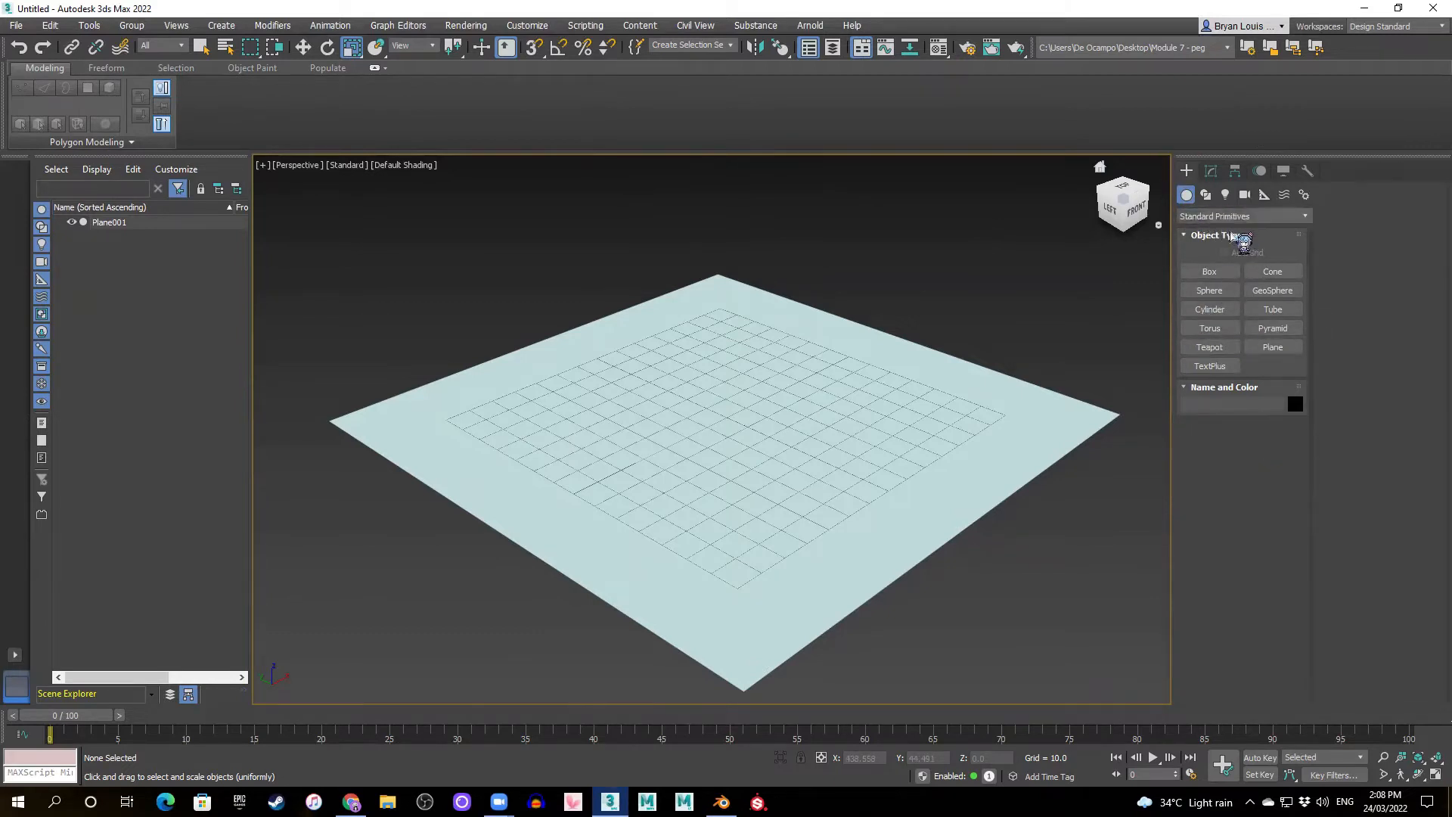
pyautogui.click(1205, 194)
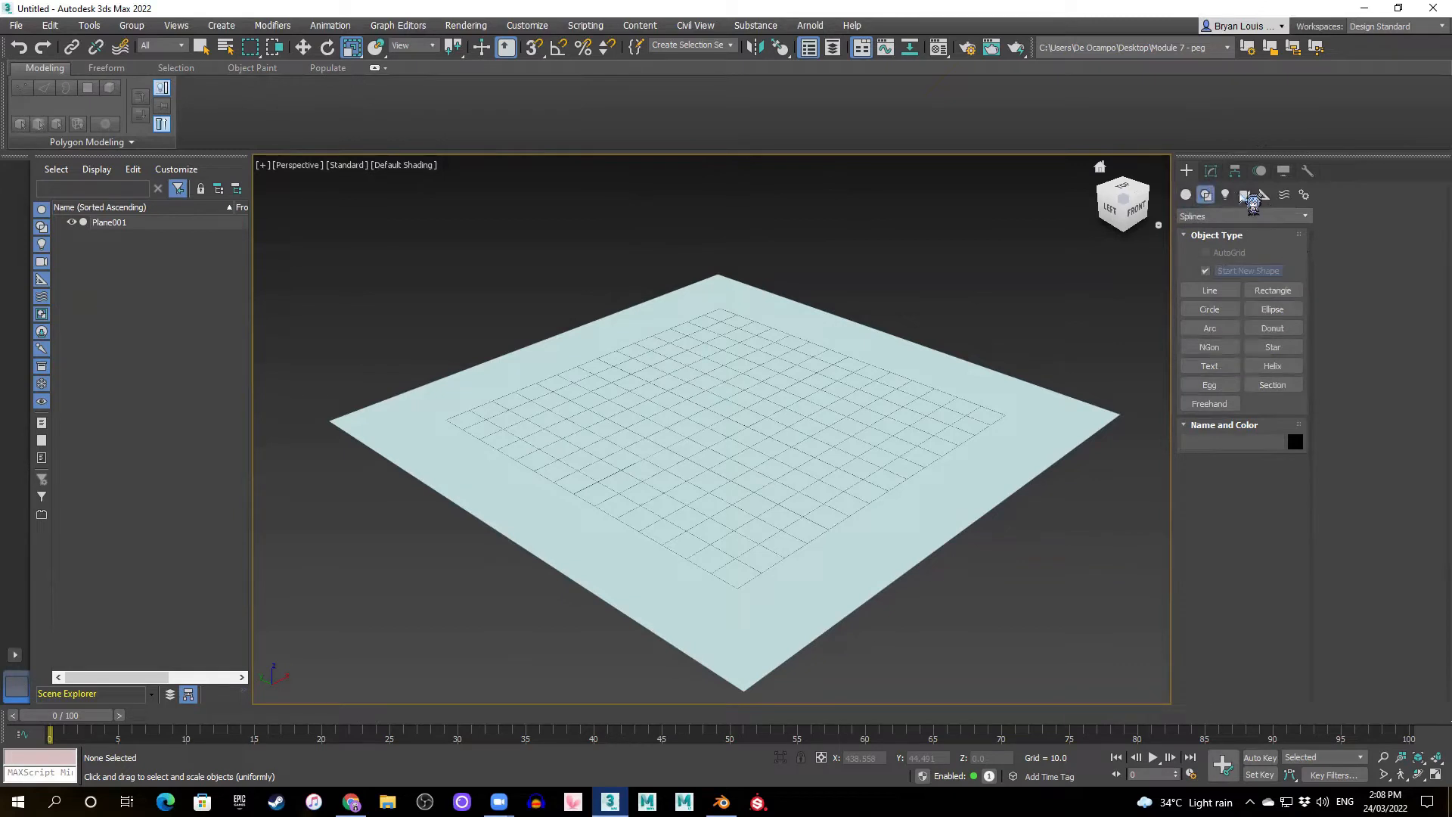
pyautogui.click(1226, 195)
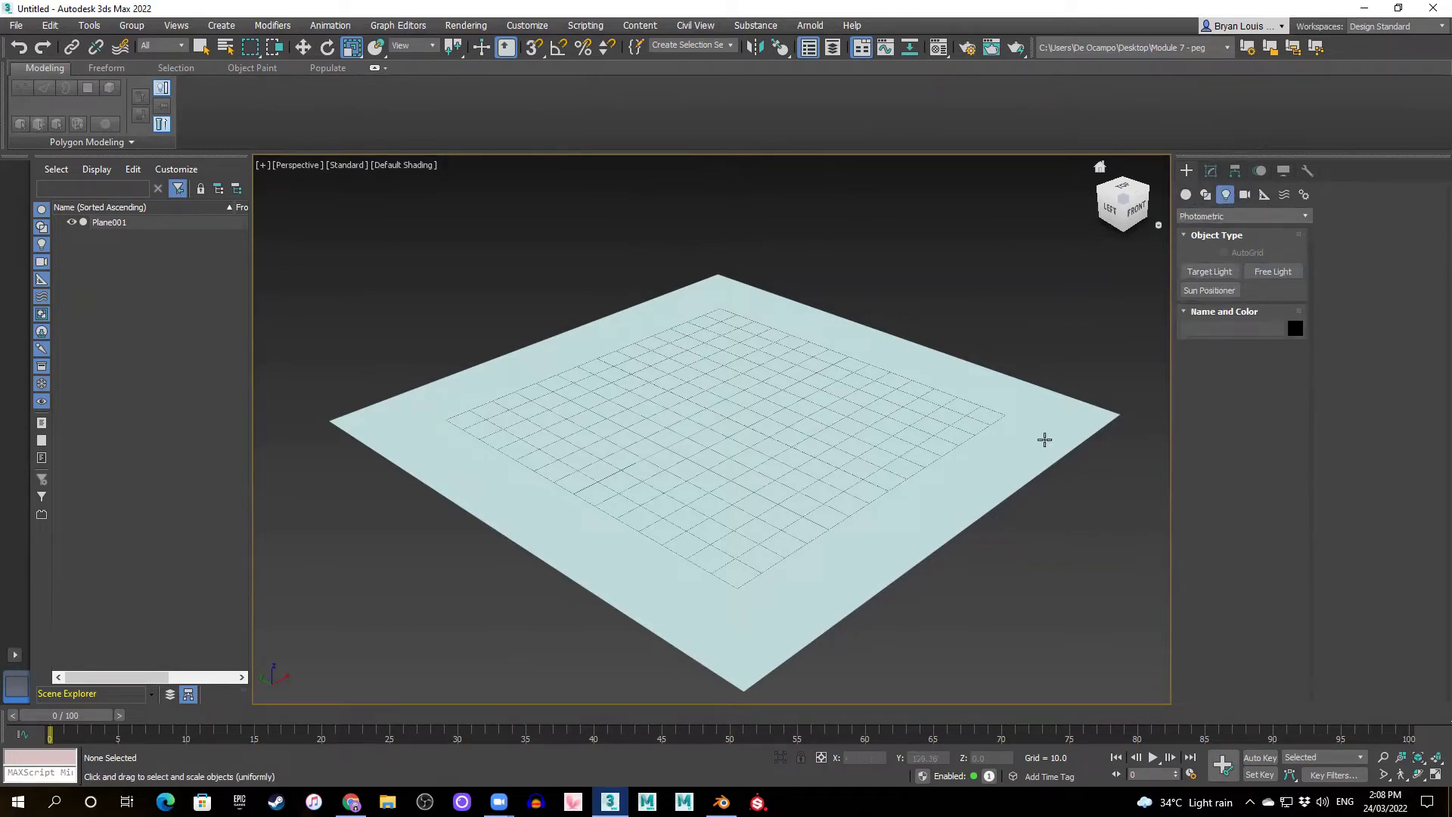
pyautogui.click(1186, 194)
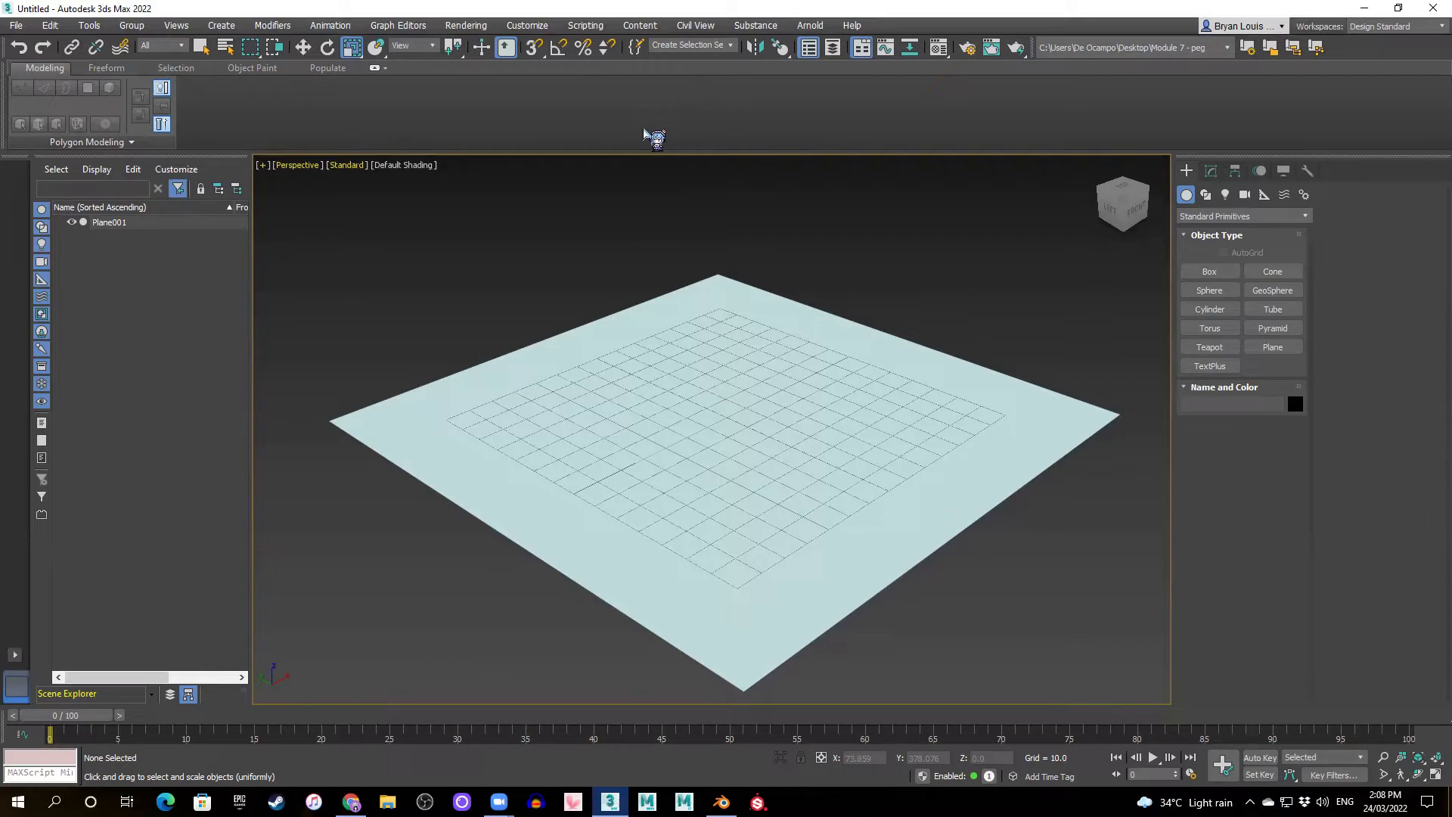
pyautogui.moveTo(822, 509); pyautogui.dragTo(820, 504, button='middle')
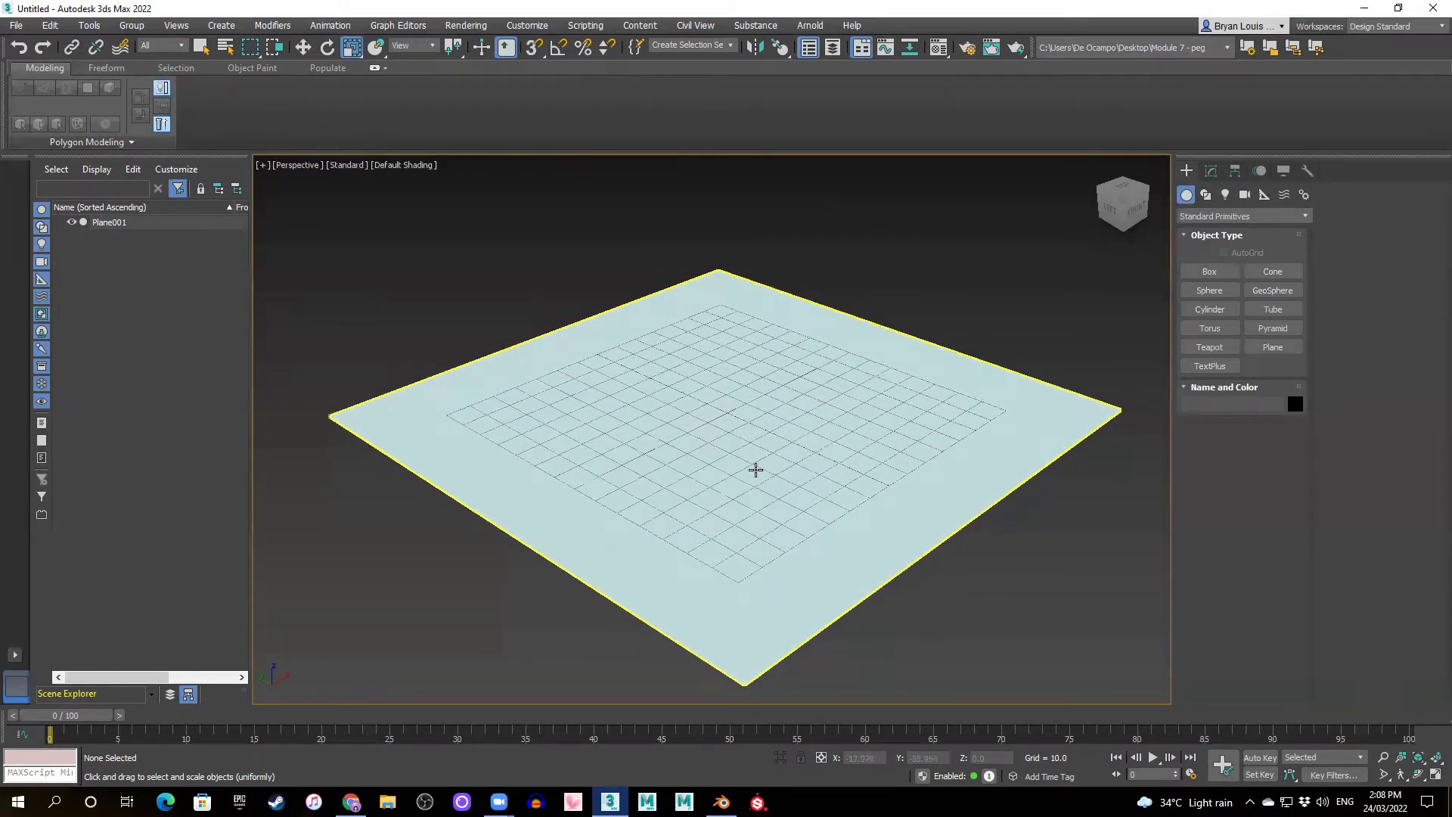
# - Bring up the Freeform tool set, select the plane and show its modify parameters
pyautogui.click(106, 67)
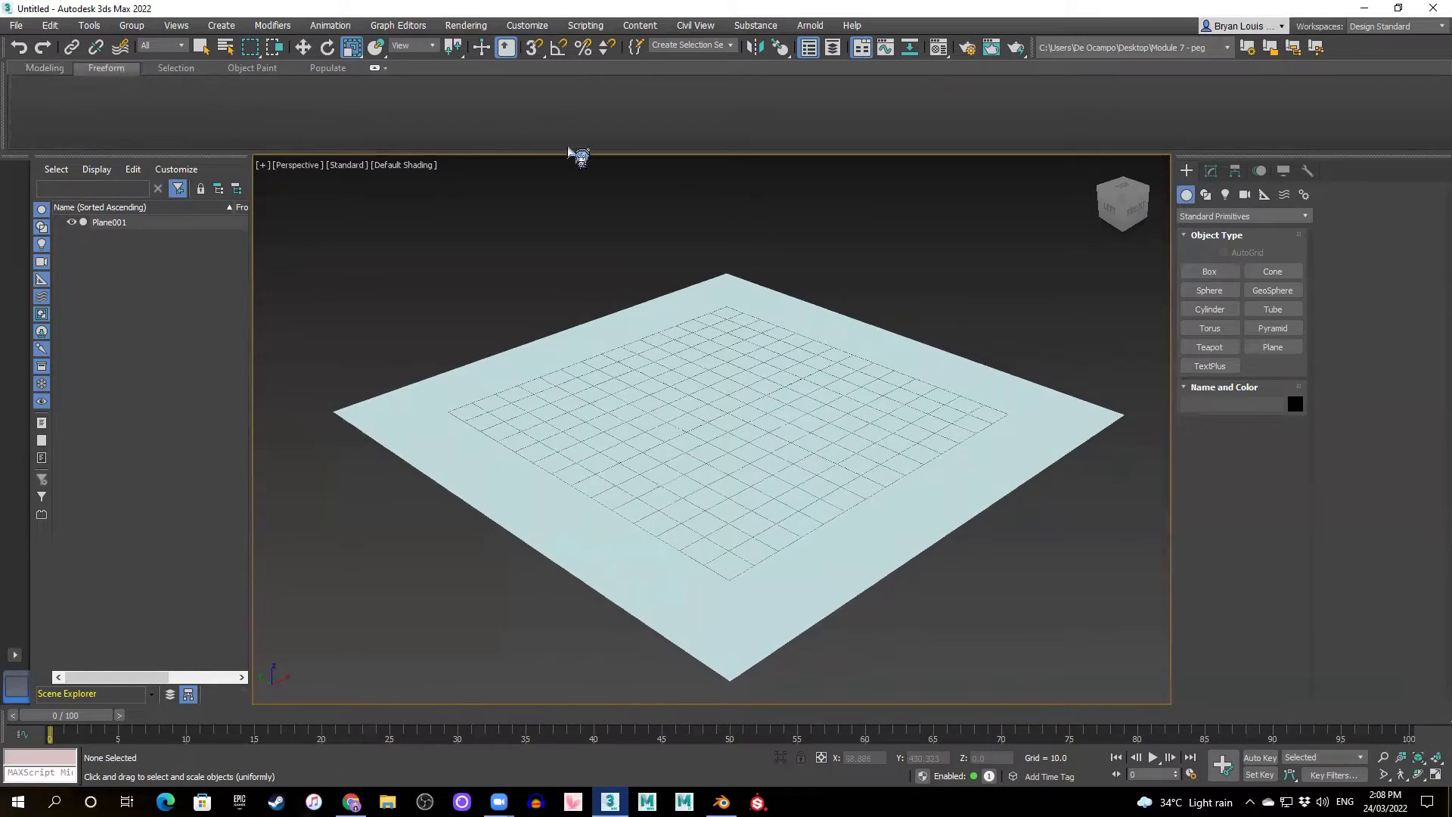
pyautogui.click(32, 70)
pyautogui.keyDown('alt'); pyautogui.moveTo(760, 444); pyautogui.dragTo(677, 367, button='middle'); pyautogui.keyUp('alt')
pyautogui.click(106, 67)
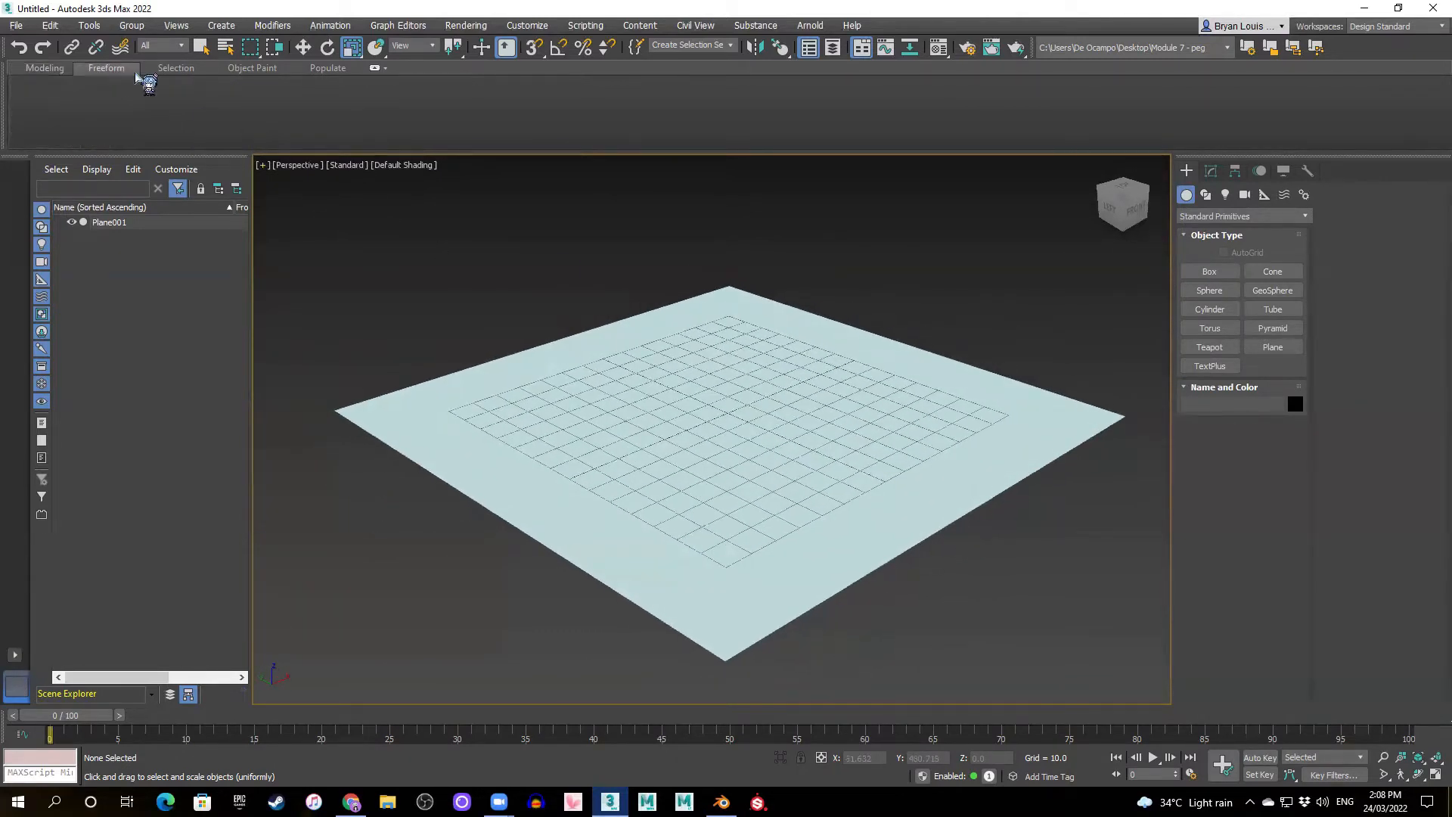
pyautogui.click(931, 528)
pyautogui.keyDown('alt'); pyautogui.moveTo(577, 545); pyautogui.dragTo(776, 404, button='middle'); pyautogui.keyUp('alt')
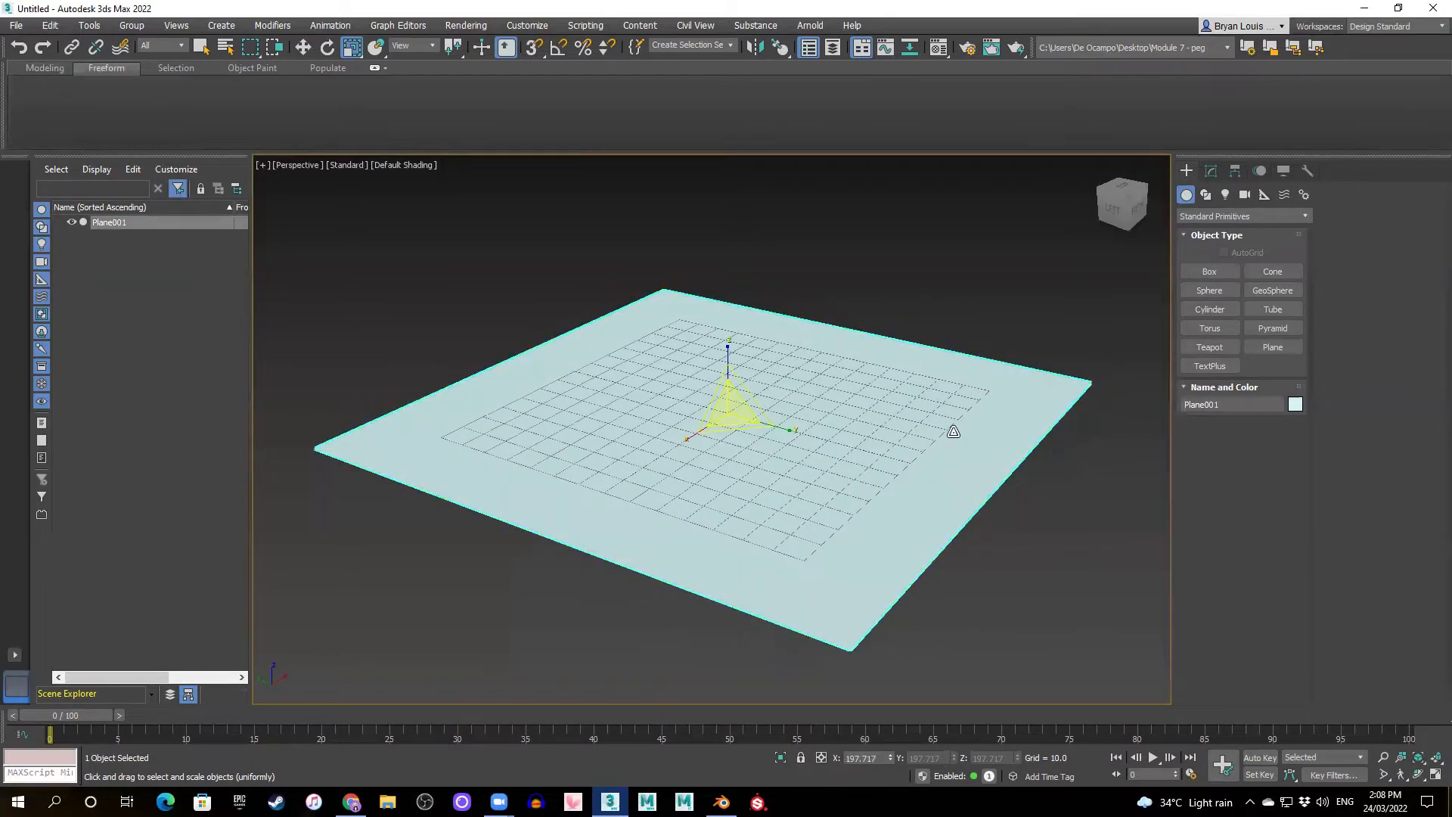
pyautogui.moveTo(921, 463)
pyautogui.keyDown('alt'); pyautogui.mouseDown(button='middle')
pyautogui.moveTo(872, 467)
pyautogui.moveTo(905, 470)
pyautogui.mouseUp(button='middle'); pyautogui.keyUp('alt')
pyautogui.click(1210, 170)
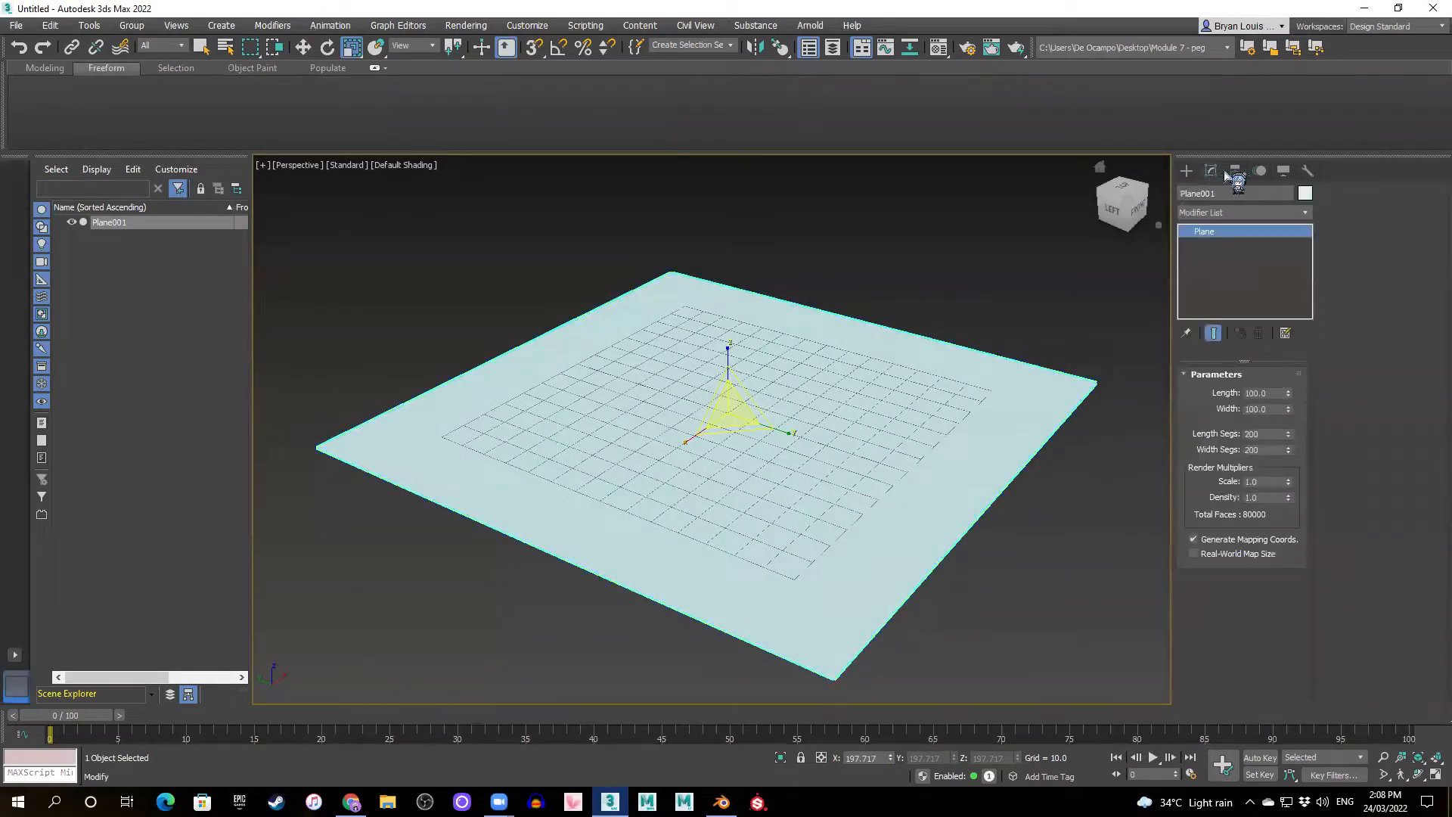
pyautogui.rightClick(889, 362)
pyautogui.moveTo(1014, 516)
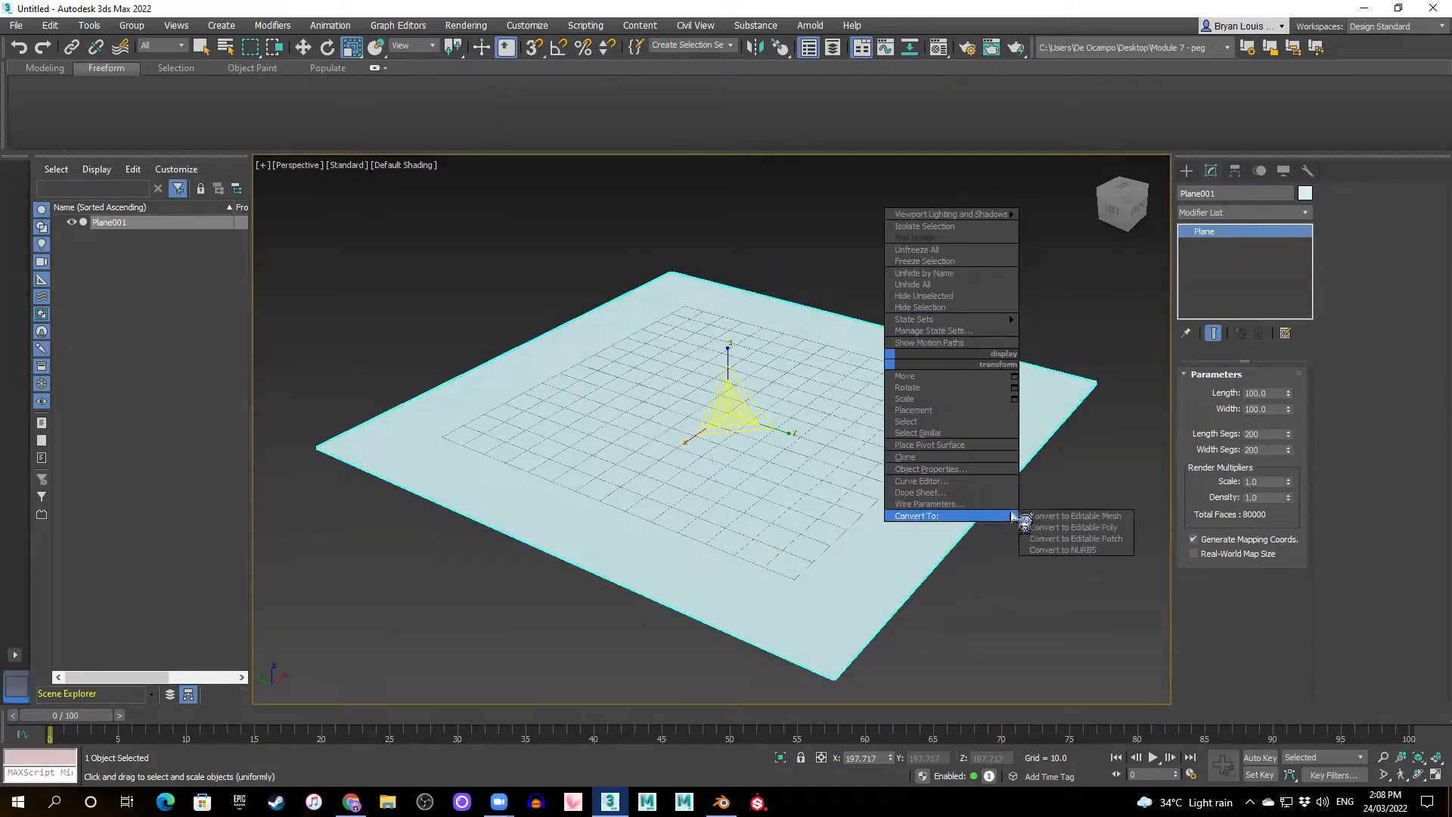
pyautogui.click(1307, 214)
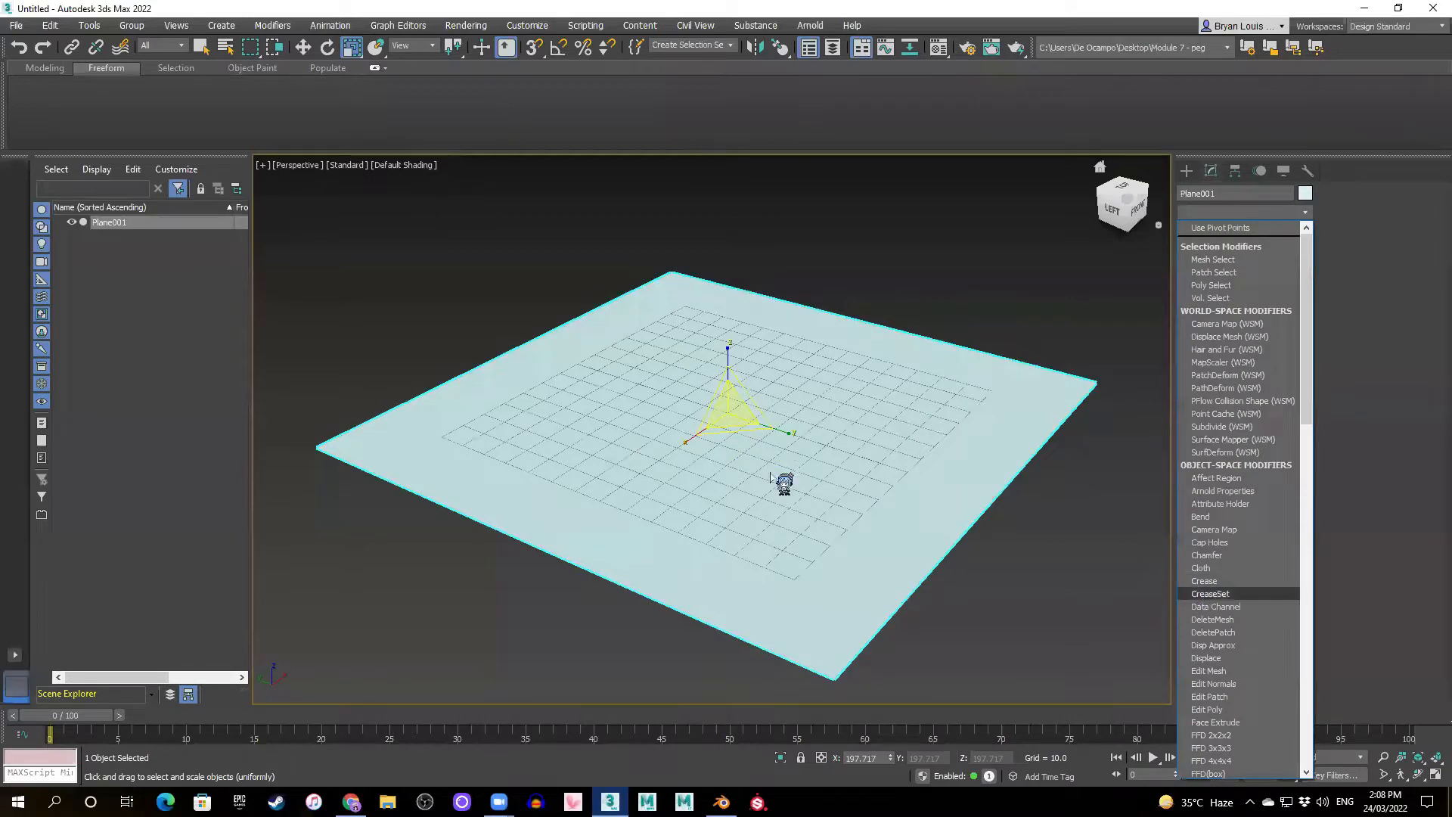
pyautogui.click(924, 497)
pyautogui.keyDown('alt'); pyautogui.moveTo(841, 489); pyautogui.dragTo(936, 453, button='middle'); pyautogui.keyUp('alt')
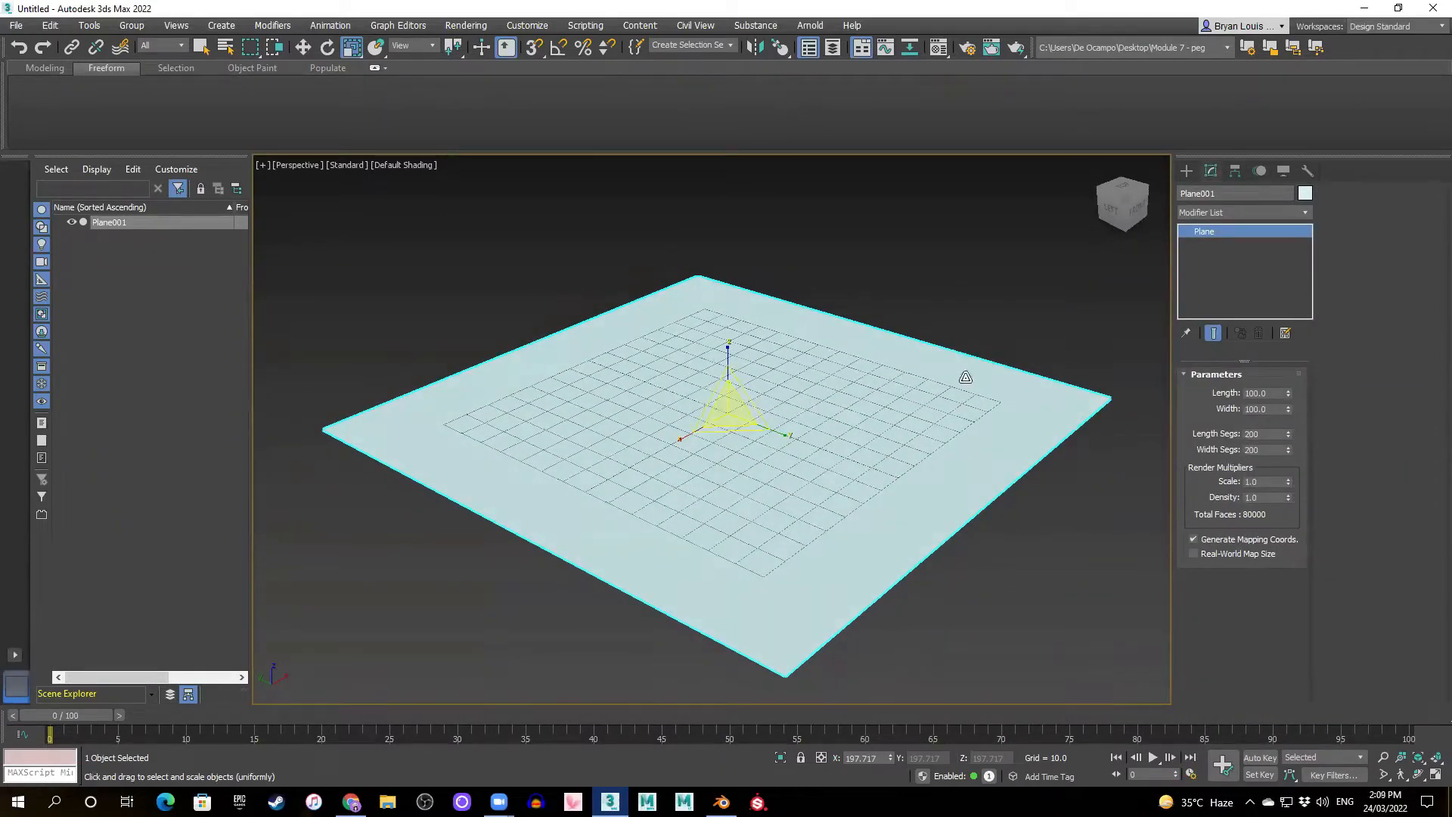
pyautogui.keyDown('alt'); pyautogui.moveTo(929, 440); pyautogui.dragTo(860, 355, button='middle'); pyautogui.keyUp('alt')
pyautogui.rightClick(814, 355)
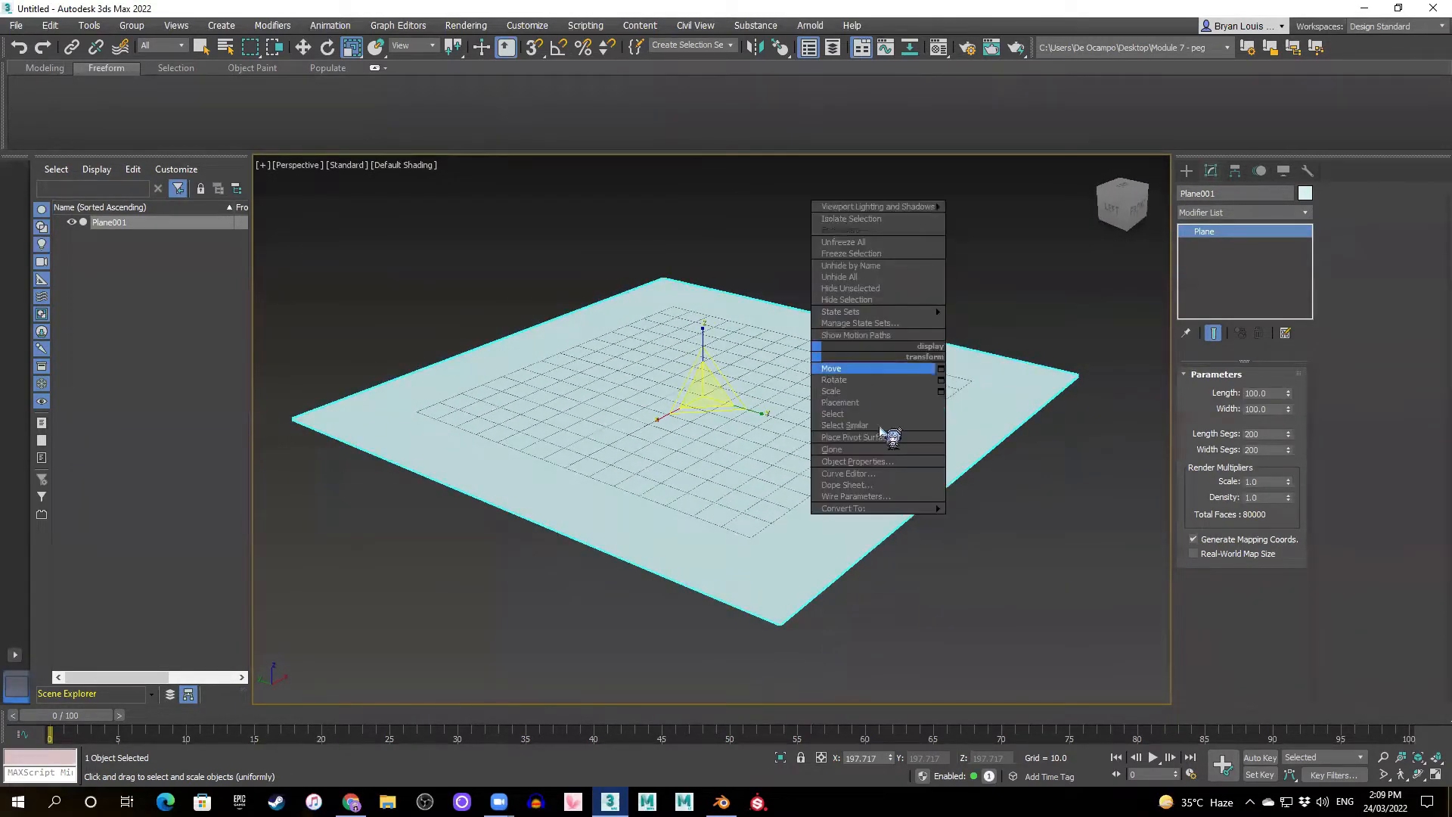
pyautogui.moveTo(907, 508)
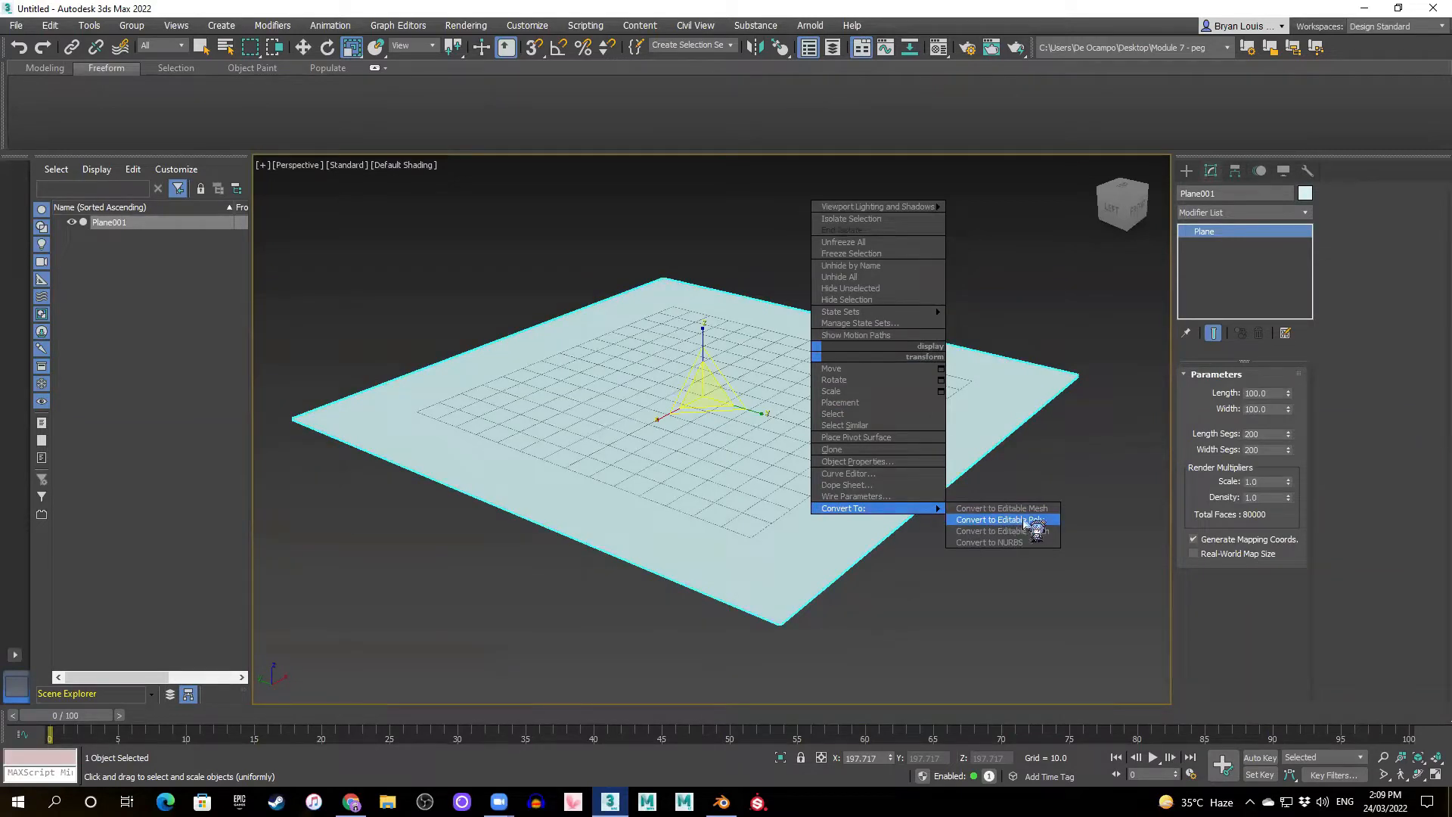
pyautogui.click(1050, 354)
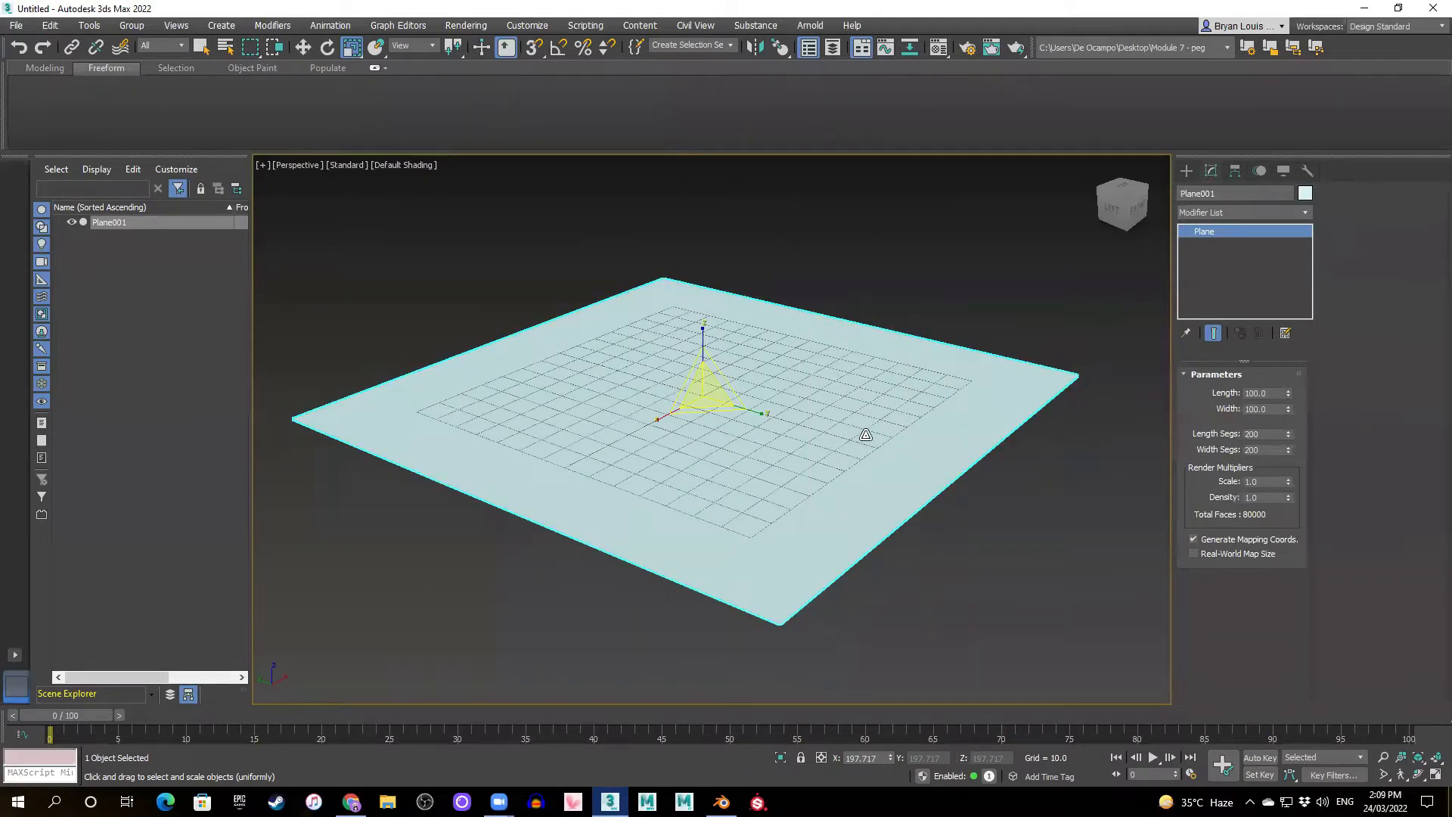
# - Convert the selected plane to an Editable Poly
pyautogui.keyDown('alt'); pyautogui.moveTo(865, 435); pyautogui.dragTo(850, 421, button='middle'); pyautogui.keyUp('alt')
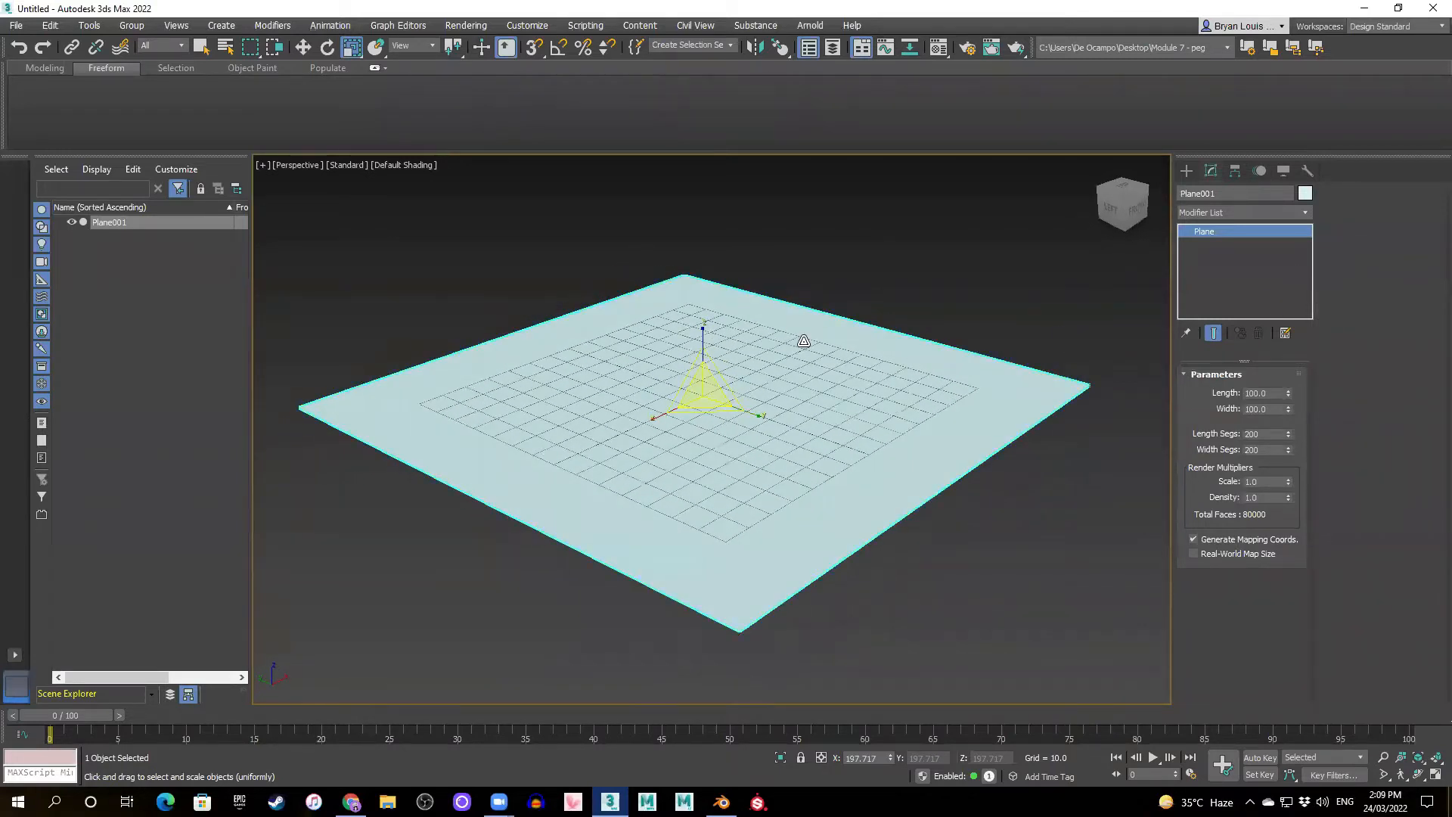
pyautogui.rightClick(801, 341)
pyautogui.moveTo(907, 499)
pyautogui.click(1036, 508)
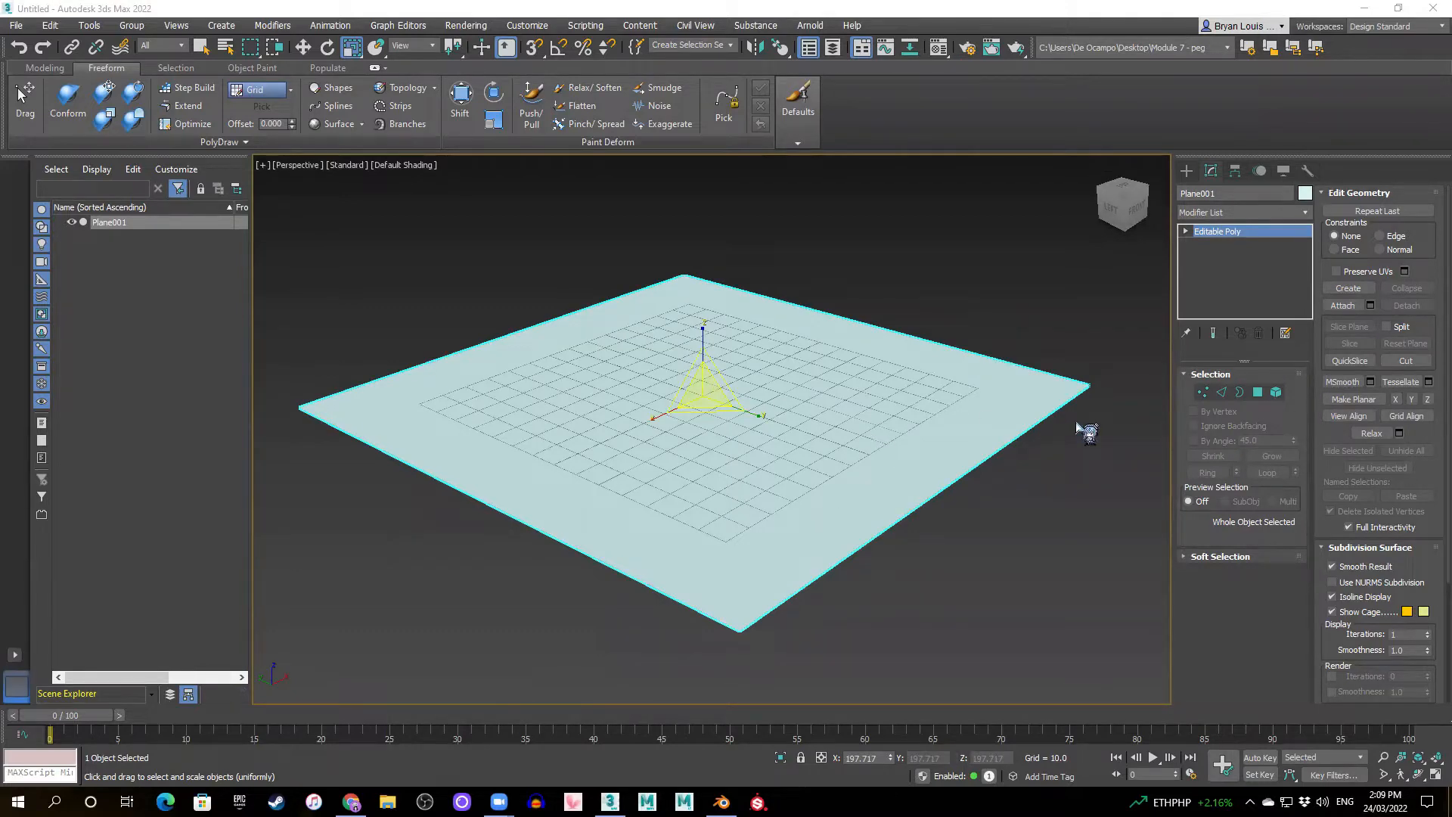
# - Turn the Push/Pull brush of Paint Deform on for the plane and switch it back off
pyautogui.keyDown('alt'); pyautogui.moveTo(739, 460); pyautogui.dragTo(1102, 287, button='middle'); pyautogui.keyUp('alt')
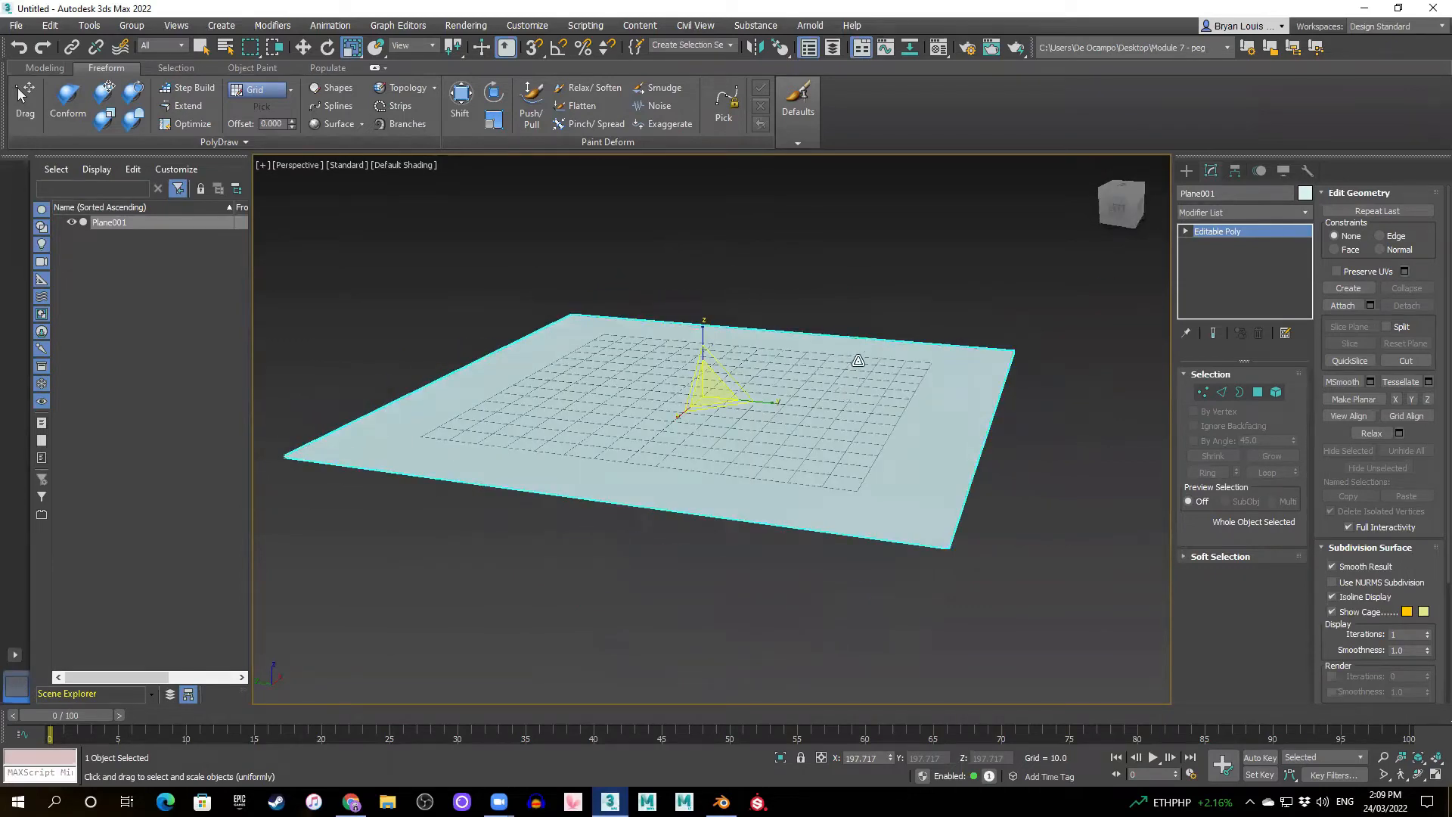
pyautogui.keyDown('alt'); pyautogui.moveTo(889, 414); pyautogui.dragTo(739, 457, button='middle'); pyautogui.keyUp('alt')
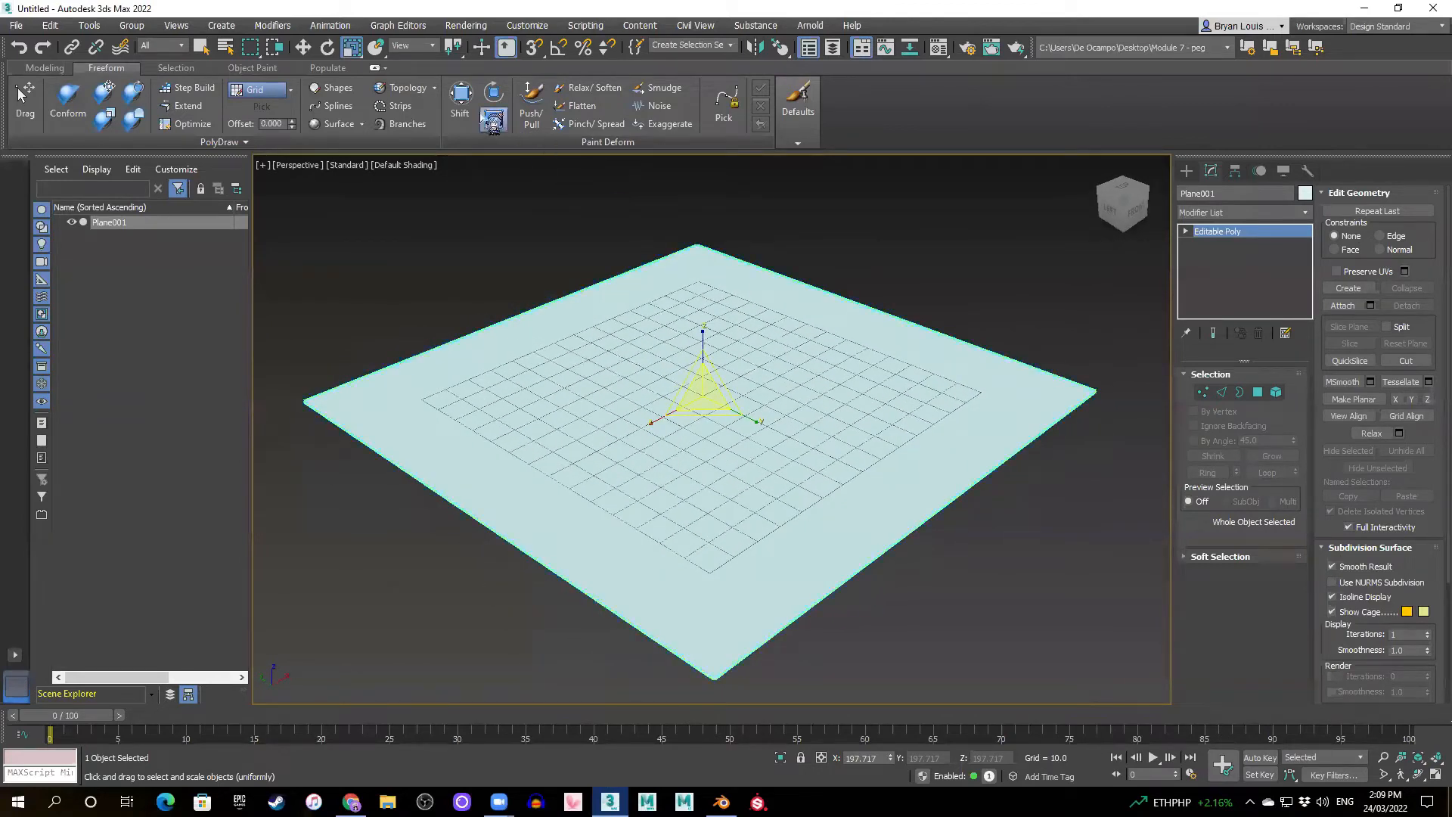
pyautogui.click(532, 106)
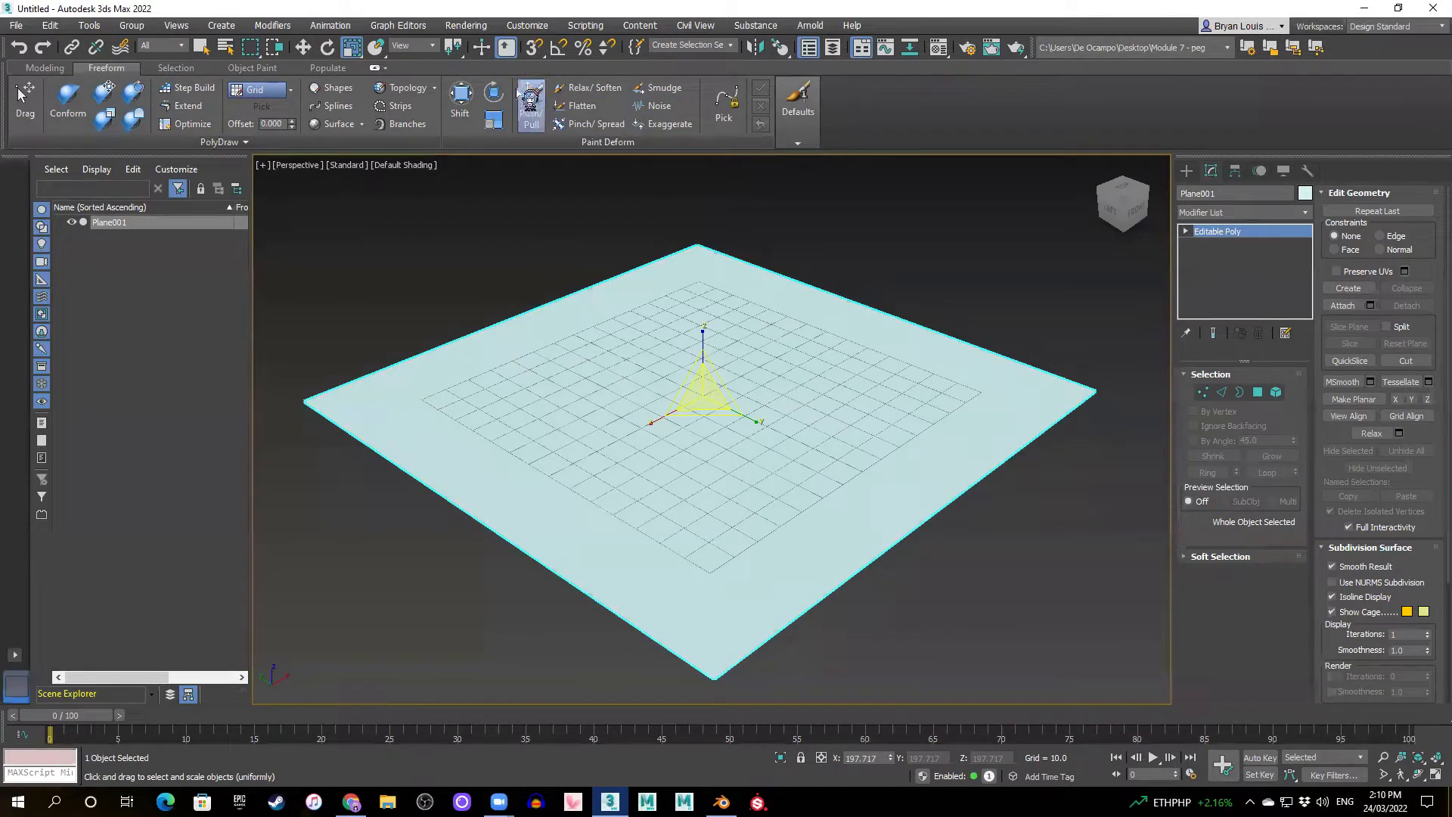
pyautogui.click(531, 127)
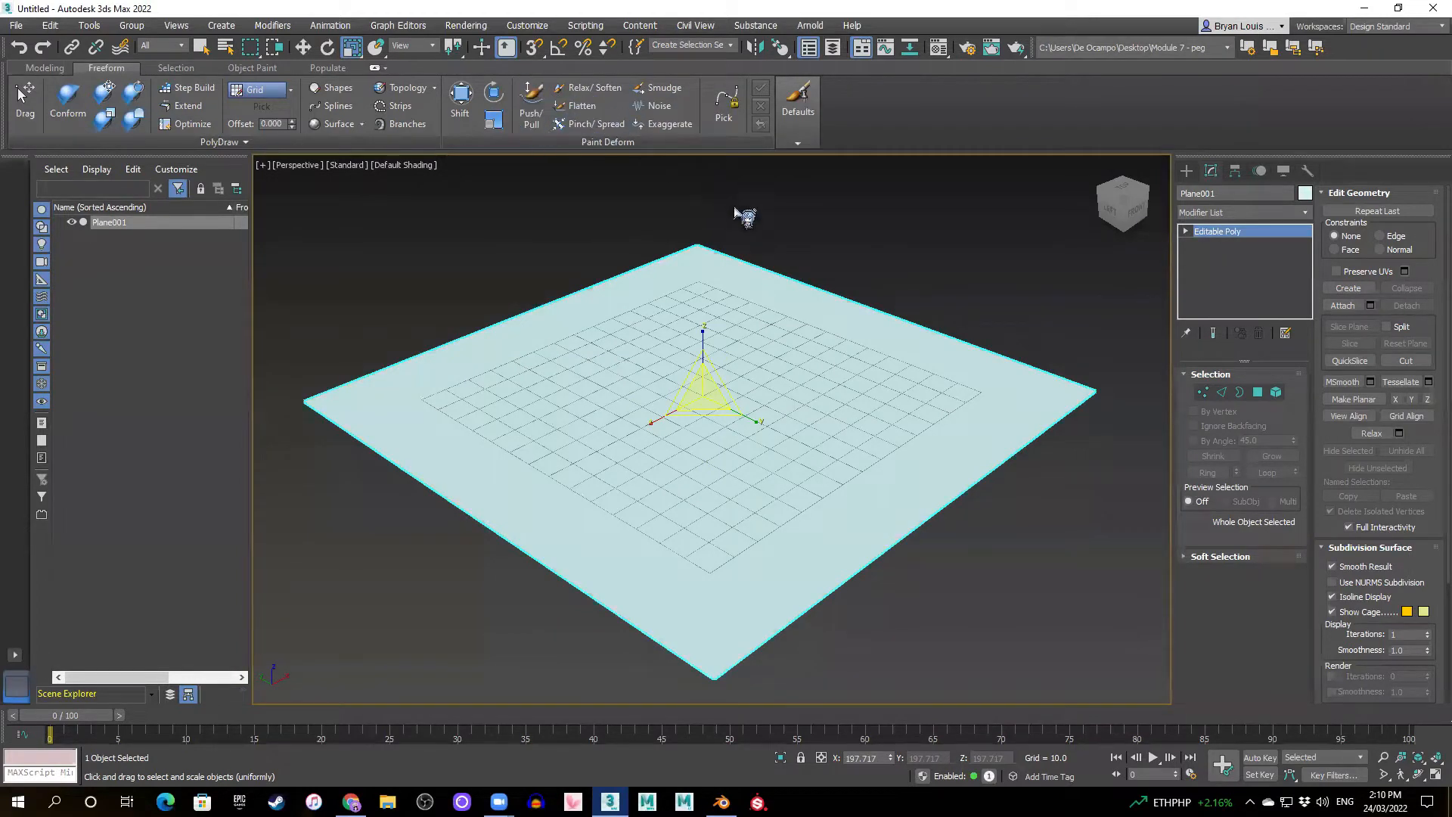
# - Hide the home grid in the perspective viewport so only the plane is shown
pyautogui.scroll(3, 681, 256)
pyautogui.press('g')
pyautogui.scroll(-3, 708, 350)
pyautogui.moveTo(711, 333); pyautogui.dragTo(702, 297, button='middle')
# - Look over the Paint Deform brushes, including Push/Pull, Flatten, Noise and Pinch/Spread
pyautogui.click(534, 113)
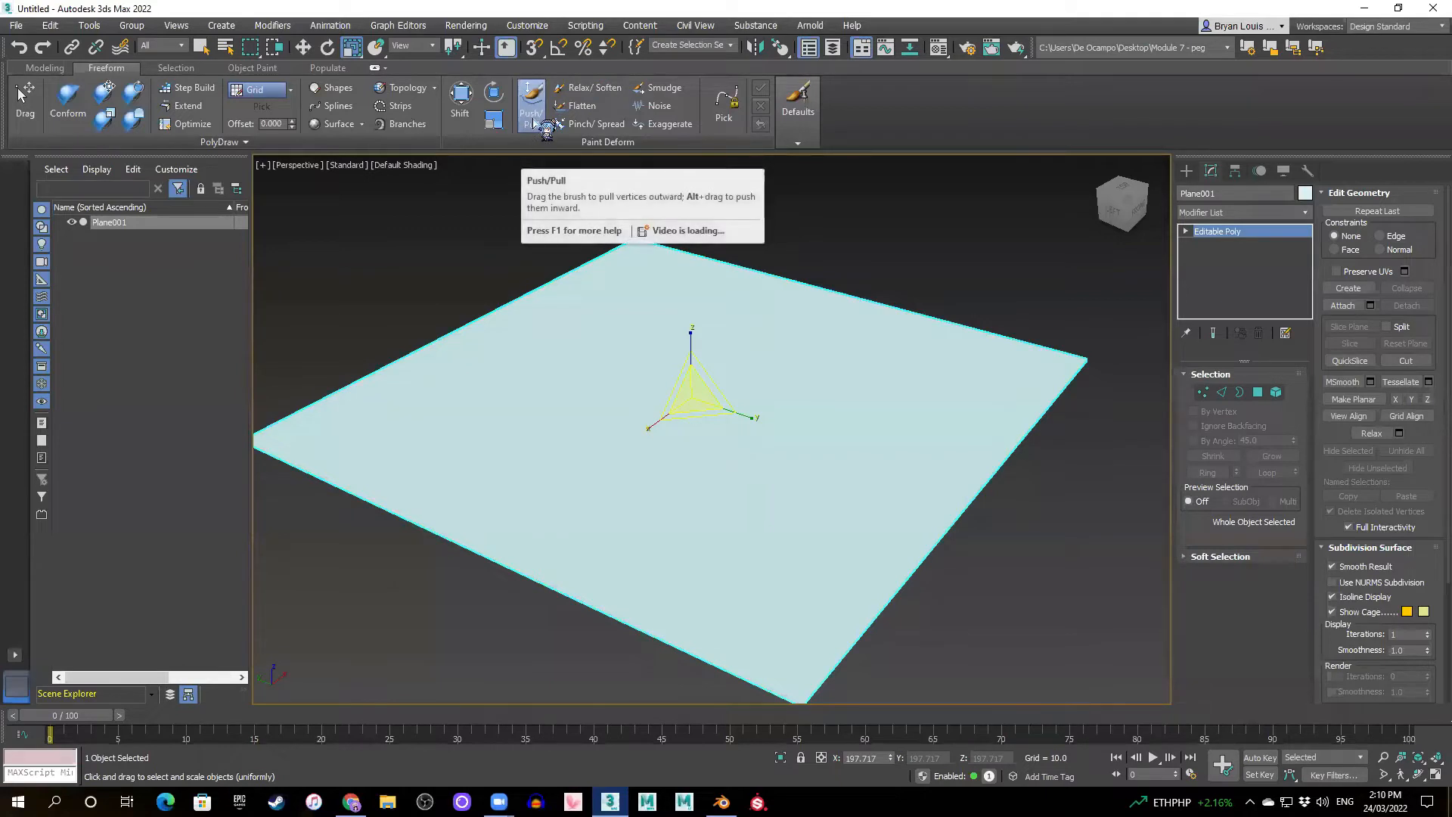
pyautogui.click(596, 109)
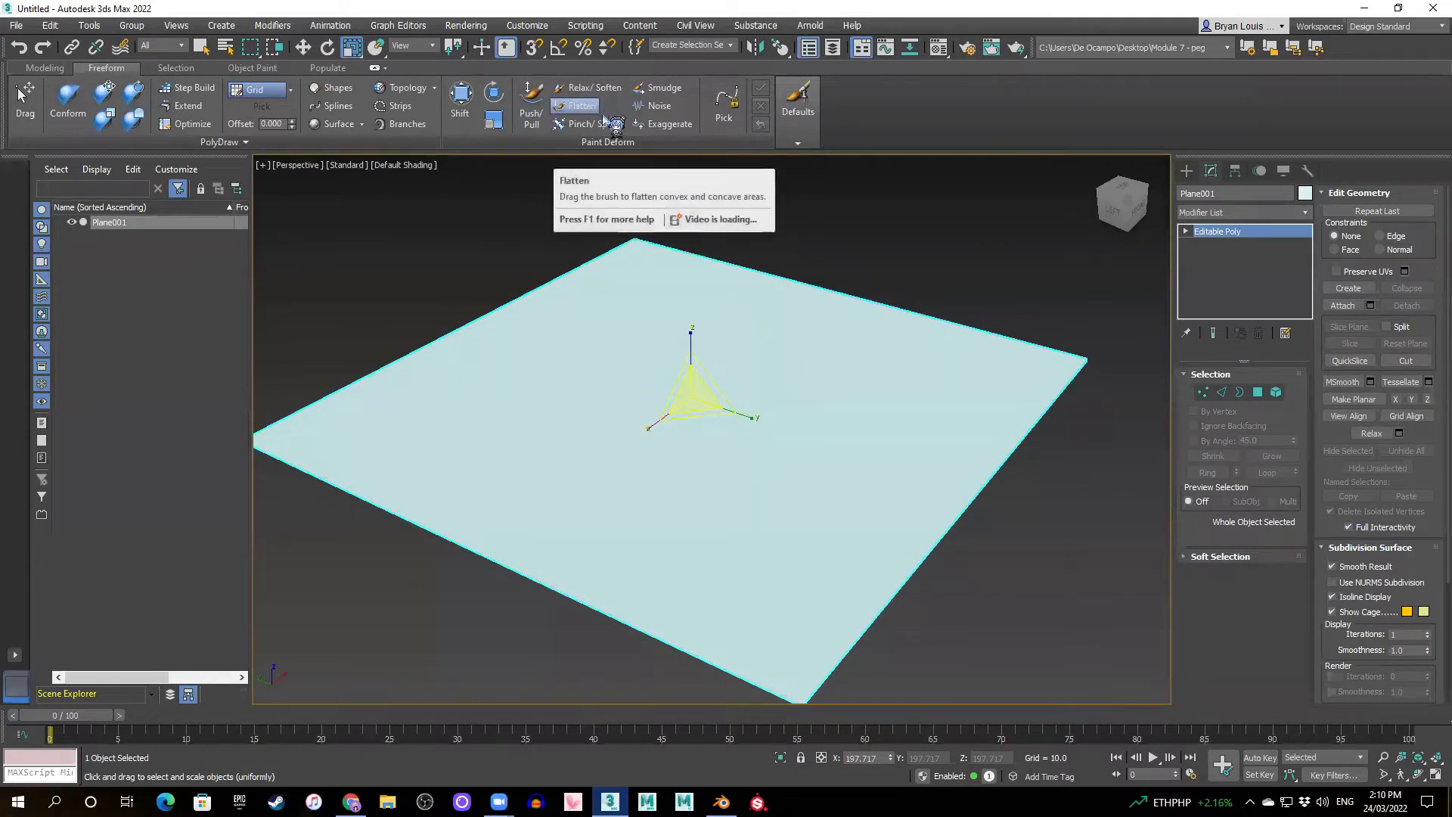
pyautogui.click(665, 106)
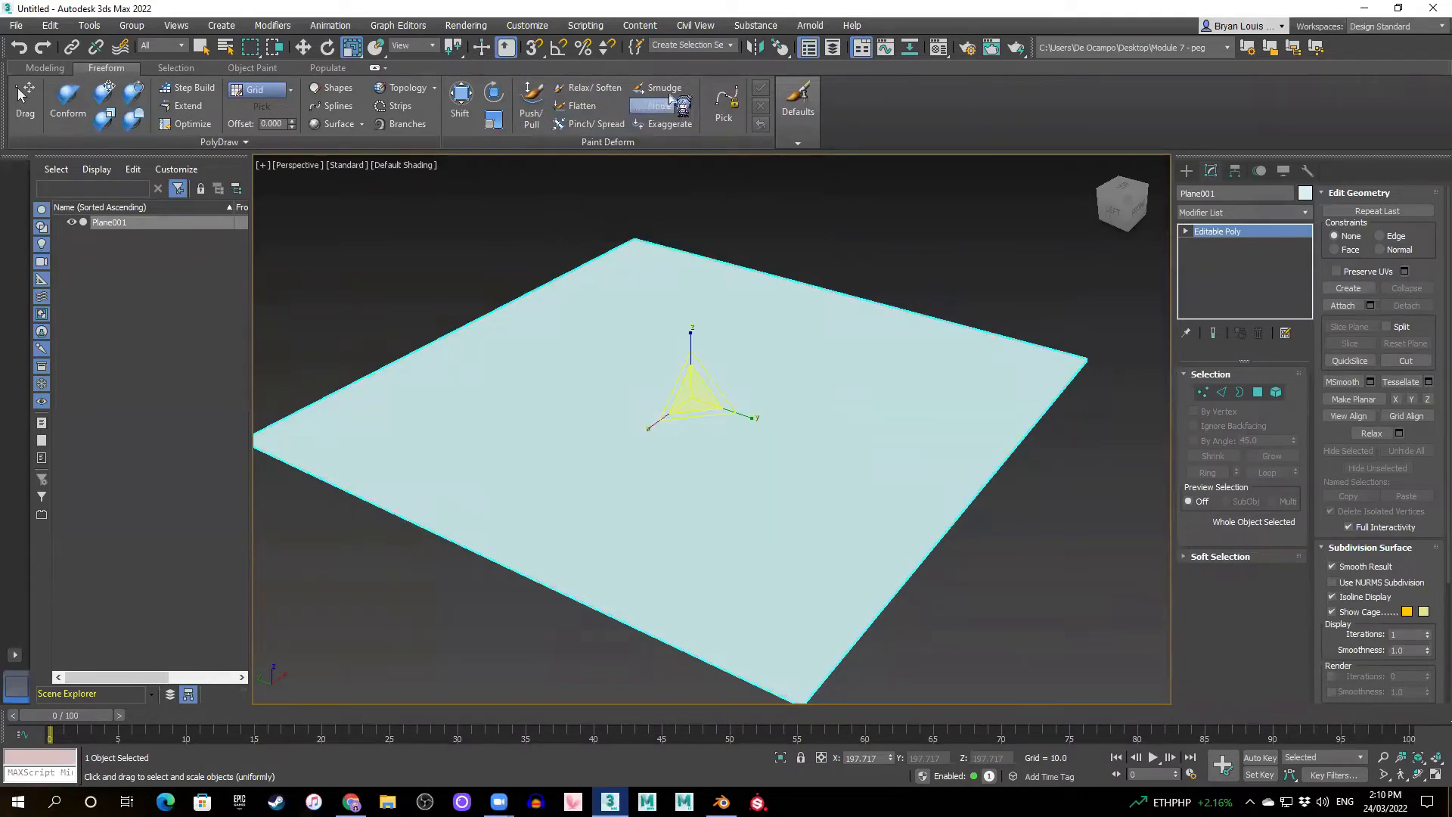
pyautogui.keyDown('alt'); pyautogui.moveTo(756, 346); pyautogui.dragTo(789, 436, button='middle'); pyautogui.keyUp('alt')
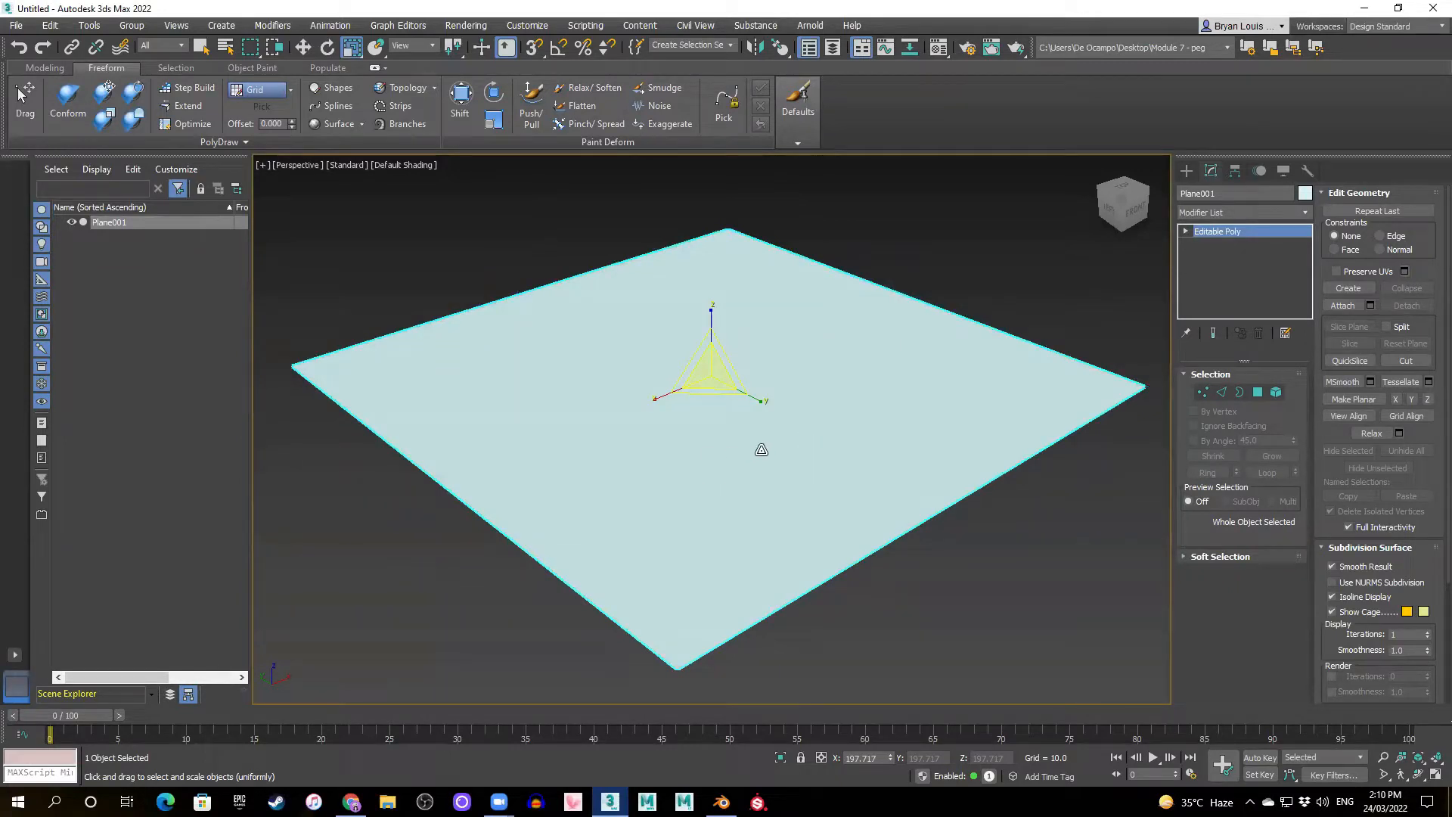
pyautogui.keyDown('alt'); pyautogui.moveTo(824, 469); pyautogui.dragTo(828, 472, button='middle'); pyautogui.keyUp('alt')
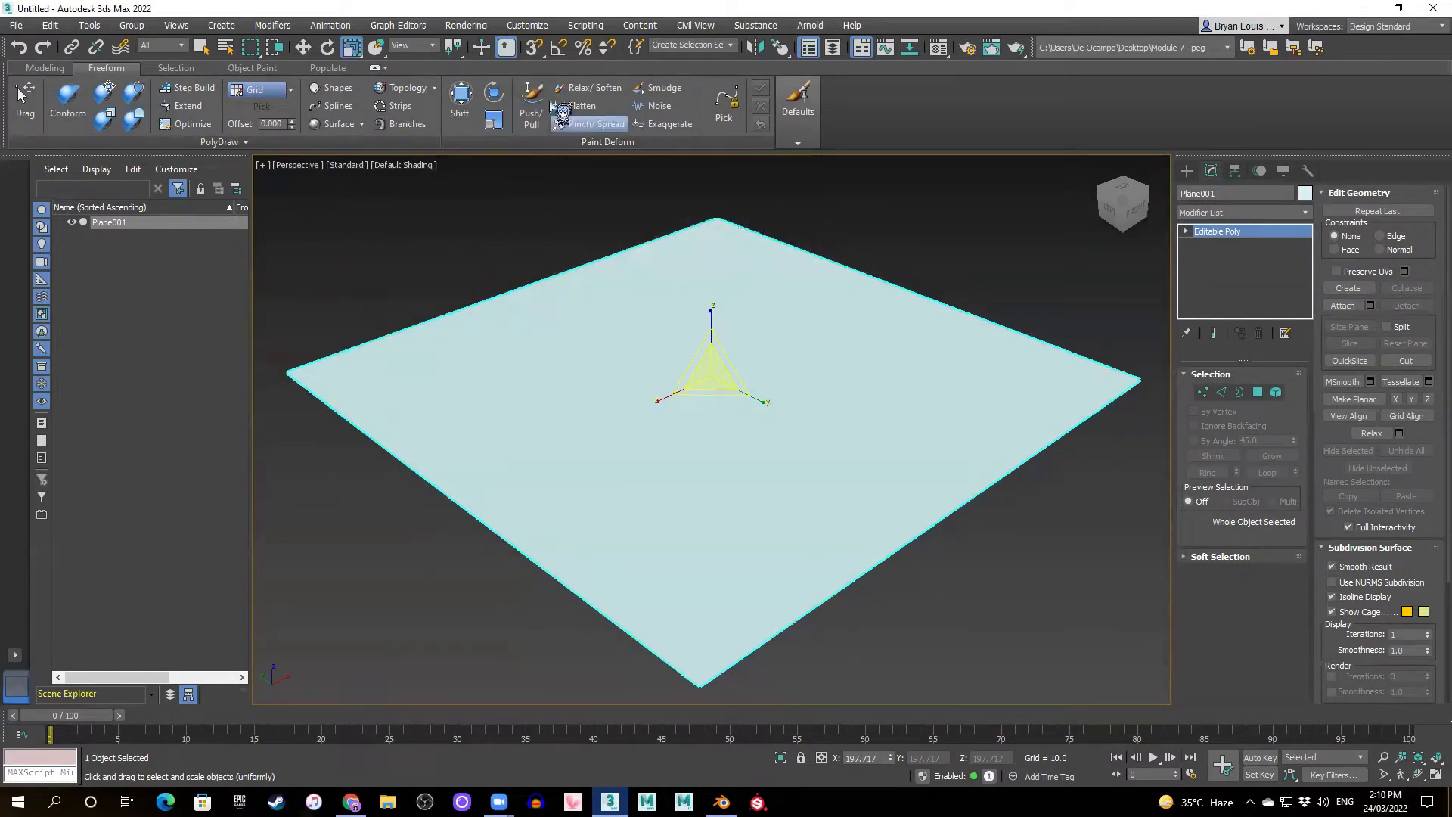
pyautogui.keyDown('alt'); pyautogui.moveTo(700, 292); pyautogui.dragTo(711, 299, button='middle'); pyautogui.keyUp('alt')
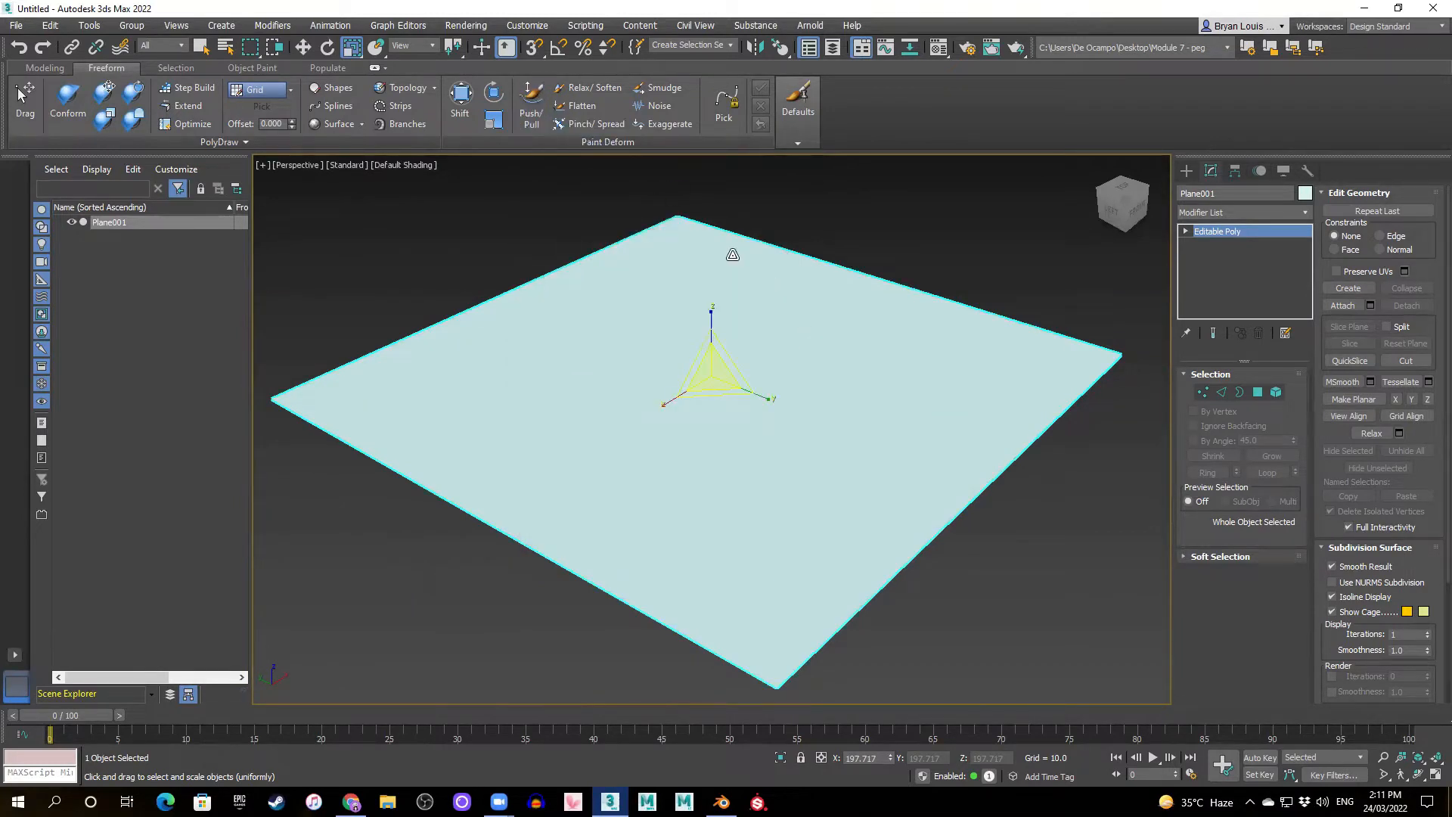
# - Raise bumps and ridges across the plane and along its edges with the Push/Pull brush at size 20, strength 1 and offset 4
pyautogui.click(532, 110)
pyautogui.moveTo(626, 366)
pyautogui.keyDown('alt'); pyautogui.mouseDown(button='middle')
pyautogui.moveTo(663, 357)
pyautogui.moveTo(658, 304)
pyautogui.mouseUp(button='middle'); pyautogui.keyUp('alt')
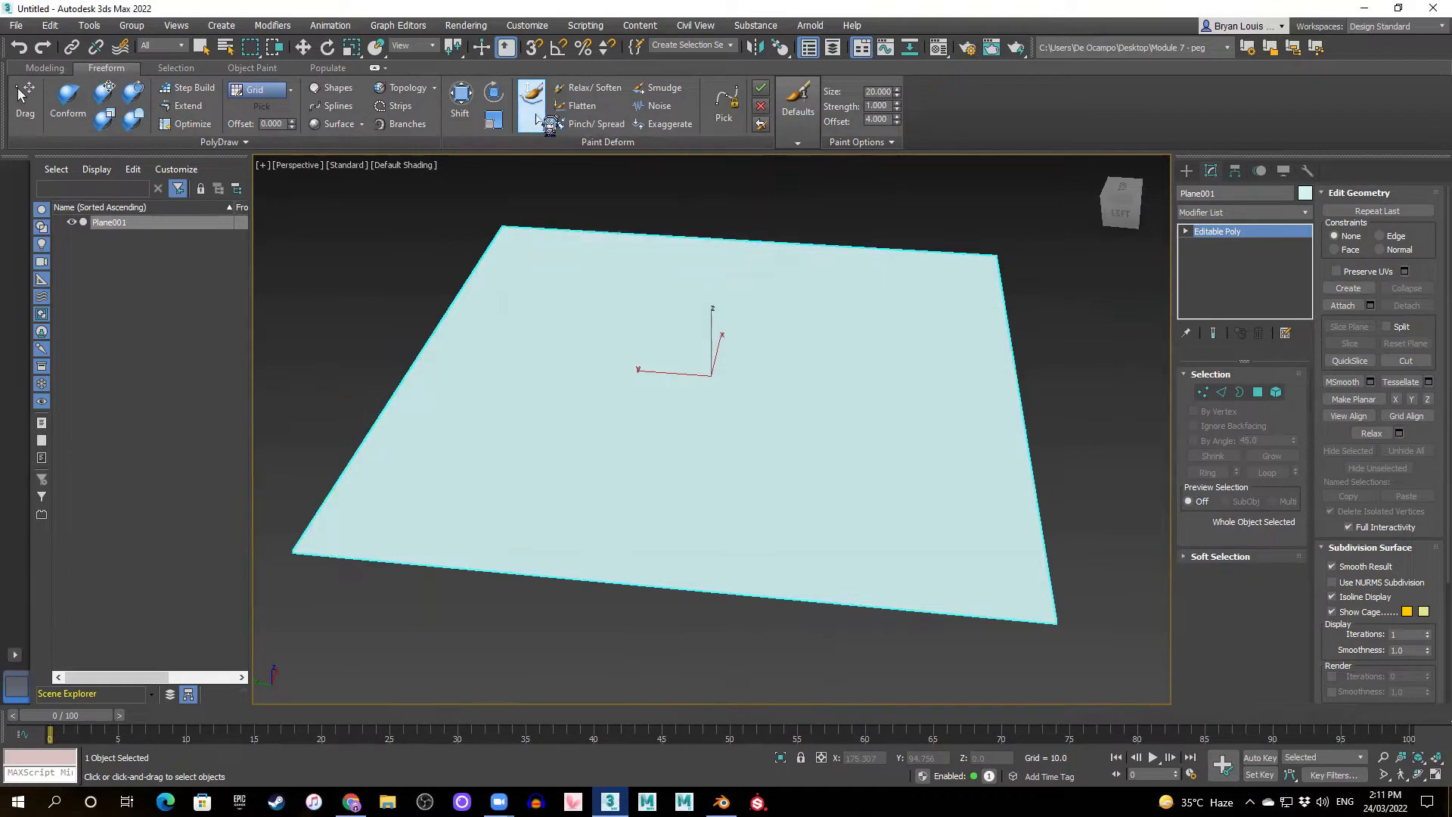
pyautogui.moveTo(541, 259)
pyautogui.mouseDown()
pyautogui.moveTo(928, 321)
pyautogui.moveTo(589, 344)
pyautogui.moveTo(561, 381)
pyautogui.moveTo(917, 454)
pyautogui.moveTo(814, 516)
pyautogui.moveTo(515, 500)
pyautogui.moveTo(908, 565)
pyautogui.moveTo(788, 446)
pyautogui.moveTo(797, 337)
pyautogui.moveTo(594, 306)
pyautogui.moveTo(691, 422)
pyautogui.moveTo(911, 308)
pyautogui.moveTo(950, 389)
pyautogui.moveTo(838, 414)
pyautogui.moveTo(647, 497)
pyautogui.moveTo(462, 522)
pyautogui.moveTo(415, 412)
pyautogui.moveTo(484, 289)
pyautogui.moveTo(567, 409)
pyautogui.moveTo(700, 548)
pyautogui.moveTo(935, 559)
pyautogui.moveTo(1016, 480)
pyautogui.moveTo(995, 321)
pyautogui.moveTo(869, 272)
pyautogui.moveTo(737, 273)
pyautogui.moveTo(528, 234)
pyautogui.moveTo(571, 307)
pyautogui.moveTo(609, 321)
pyautogui.mouseUp()
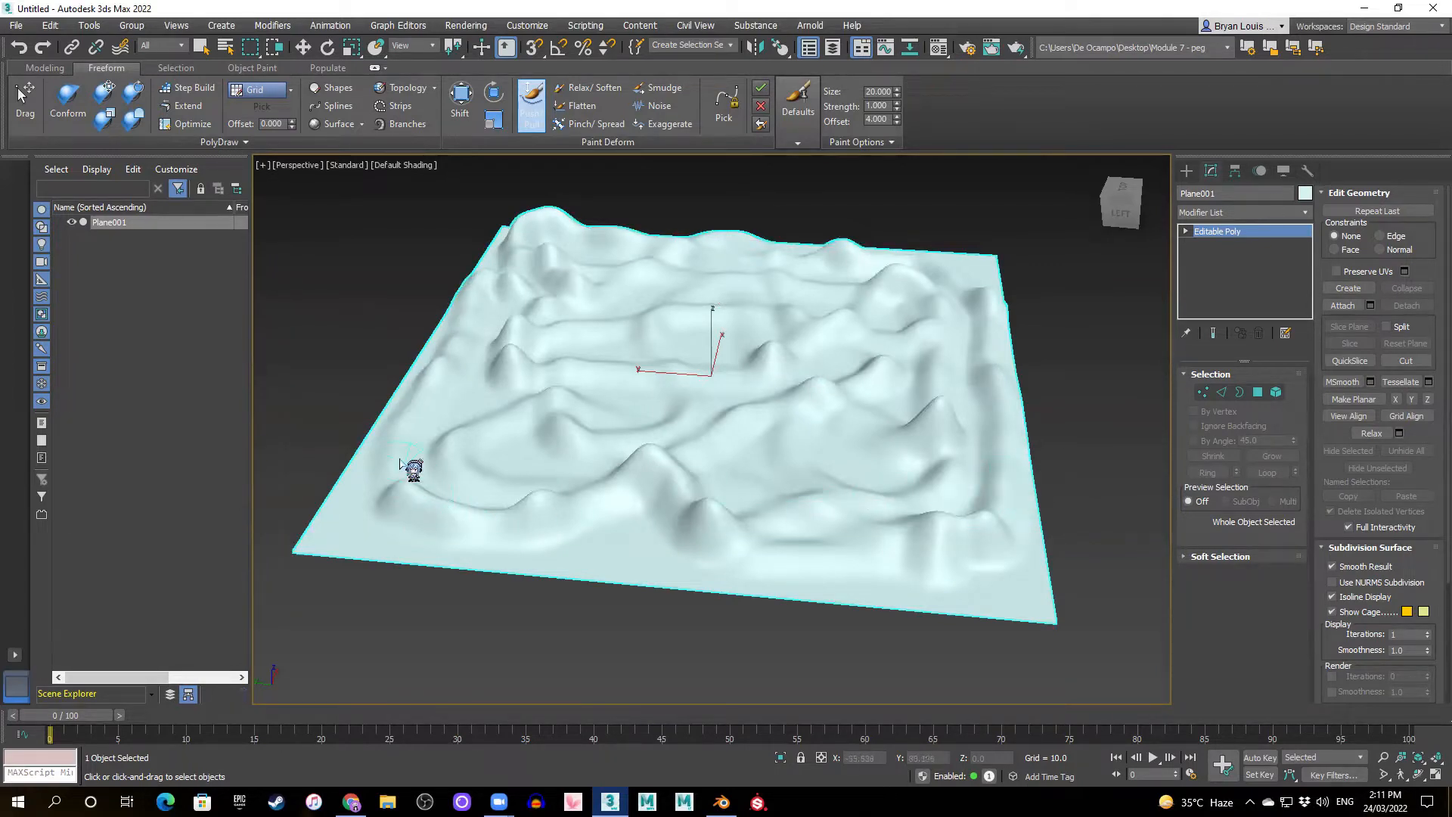
pyautogui.moveTo(477, 405)
pyautogui.mouseDown()
pyautogui.moveTo(431, 424)
pyautogui.moveTo(343, 531)
pyautogui.moveTo(368, 560)
pyautogui.moveTo(515, 580)
pyautogui.mouseUp()
pyautogui.hotkey('ctrl', 'z')
pyautogui.moveTo(428, 420)
pyautogui.mouseDown()
pyautogui.moveTo(347, 509)
pyautogui.moveTo(340, 544)
pyautogui.moveTo(665, 593)
pyautogui.moveTo(1017, 617)
pyautogui.moveTo(1037, 550)
pyautogui.moveTo(1036, 380)
pyautogui.moveTo(1023, 399)
pyautogui.moveTo(991, 280)
pyautogui.mouseUp()
pyautogui.moveTo(976, 269)
pyautogui.mouseDown()
pyautogui.moveTo(917, 250)
pyautogui.moveTo(646, 231)
pyautogui.mouseUp()
pyautogui.moveTo(655, 235)
pyautogui.keyDown('alt'); pyautogui.mouseDown(button='middle')
pyautogui.moveTo(654, 258)
pyautogui.moveTo(493, 272)
pyautogui.mouseUp(button='middle'); pyautogui.keyUp('alt')
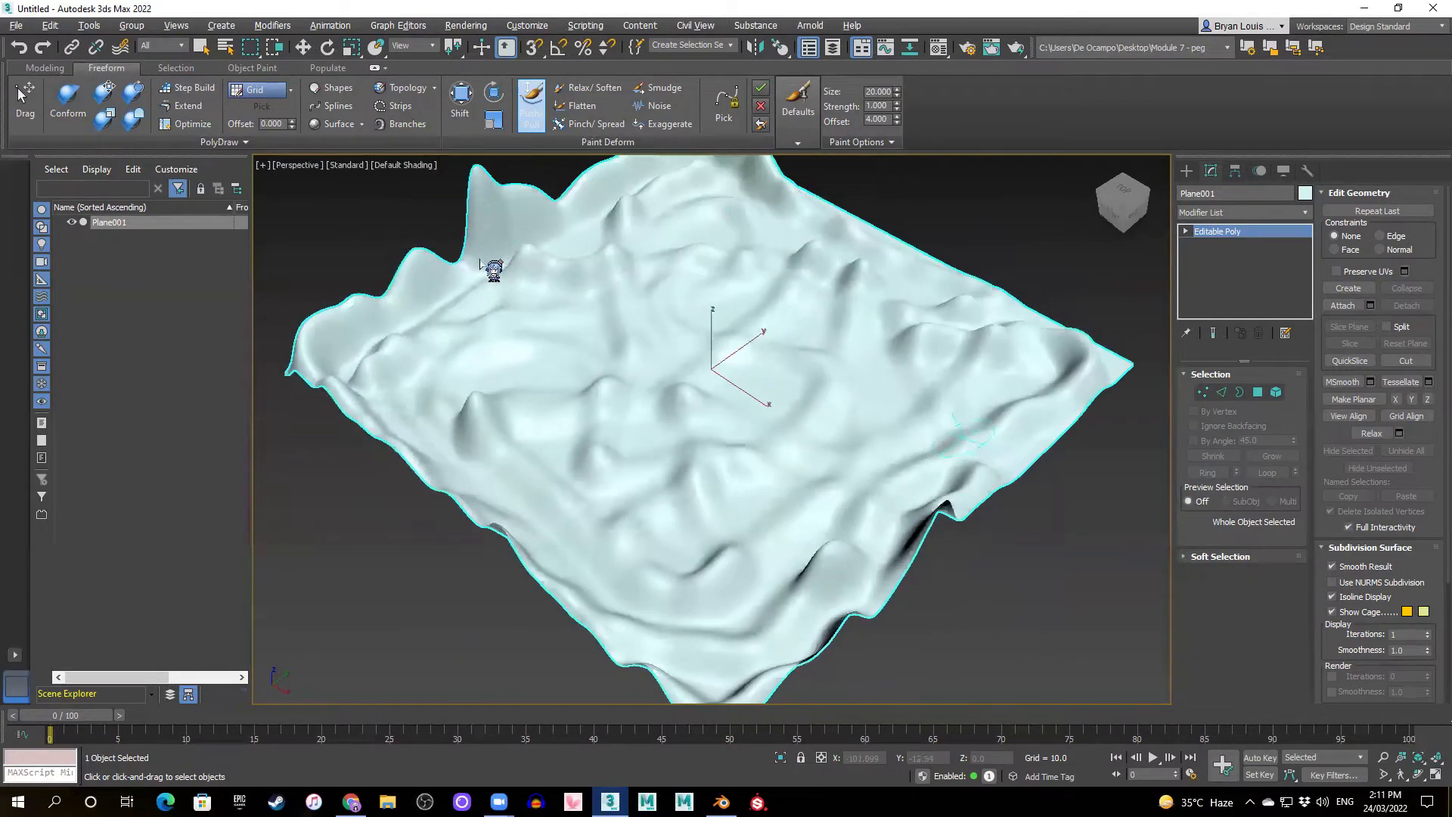
# - Paint further Push/Pull strokes along the remaining edges and over the middle of the plane
pyautogui.keyDown('alt'); pyautogui.moveTo(962, 464); pyautogui.dragTo(518, 478, button='middle'); pyautogui.keyUp('alt')
pyautogui.moveTo(519, 481)
pyautogui.mouseDown()
pyautogui.moveTo(495, 533)
pyautogui.moveTo(582, 665)
pyautogui.moveTo(665, 628)
pyautogui.moveTo(847, 585)
pyautogui.moveTo(993, 513)
pyautogui.moveTo(875, 551)
pyautogui.moveTo(944, 543)
pyautogui.mouseUp()
pyautogui.keyDown('alt'); pyautogui.moveTo(954, 548); pyautogui.dragTo(742, 534, button='middle'); pyautogui.keyUp('alt')
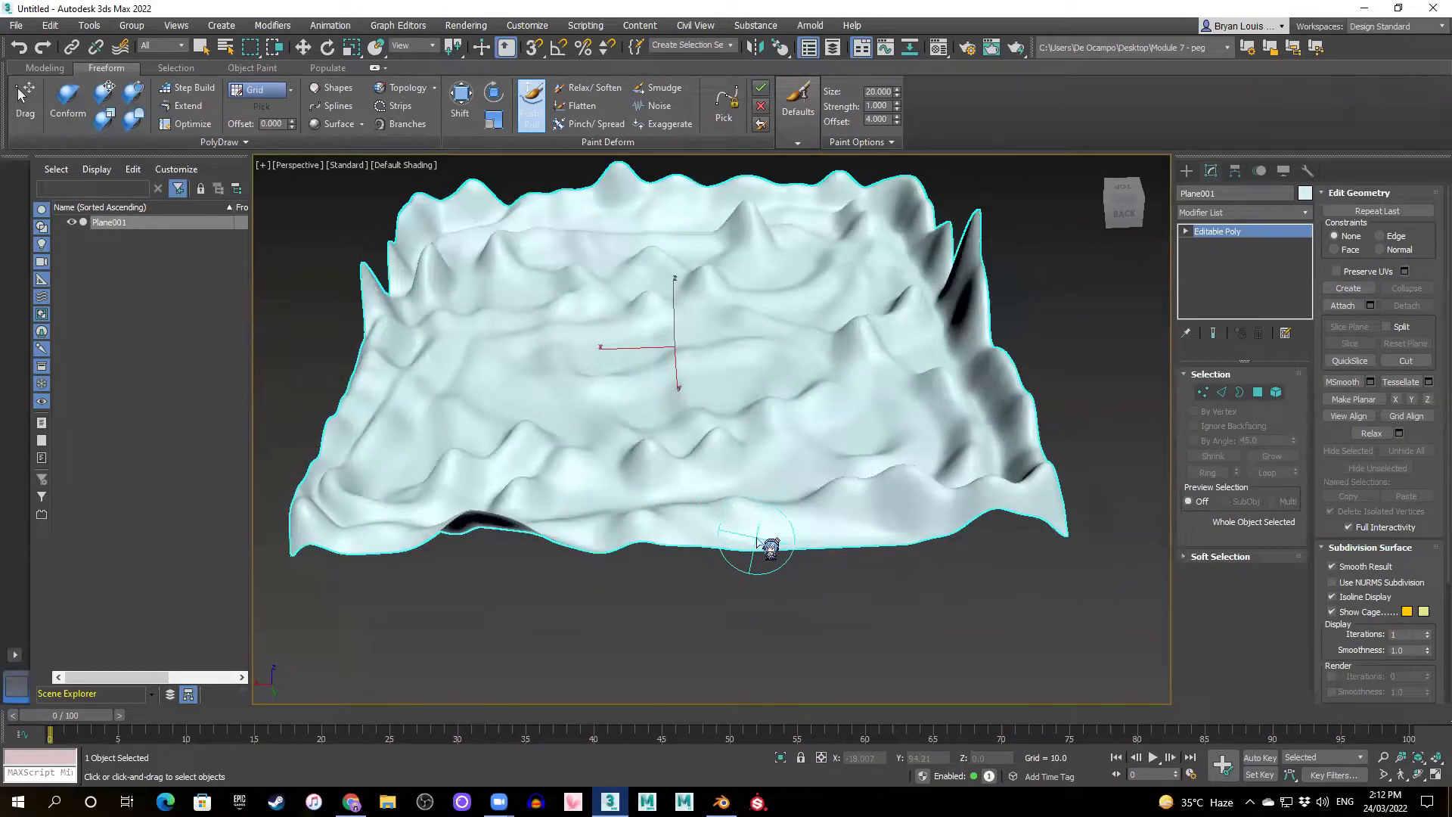
pyautogui.keyDown('alt'); pyautogui.moveTo(707, 551); pyautogui.dragTo(632, 463, button='middle'); pyautogui.keyUp('alt')
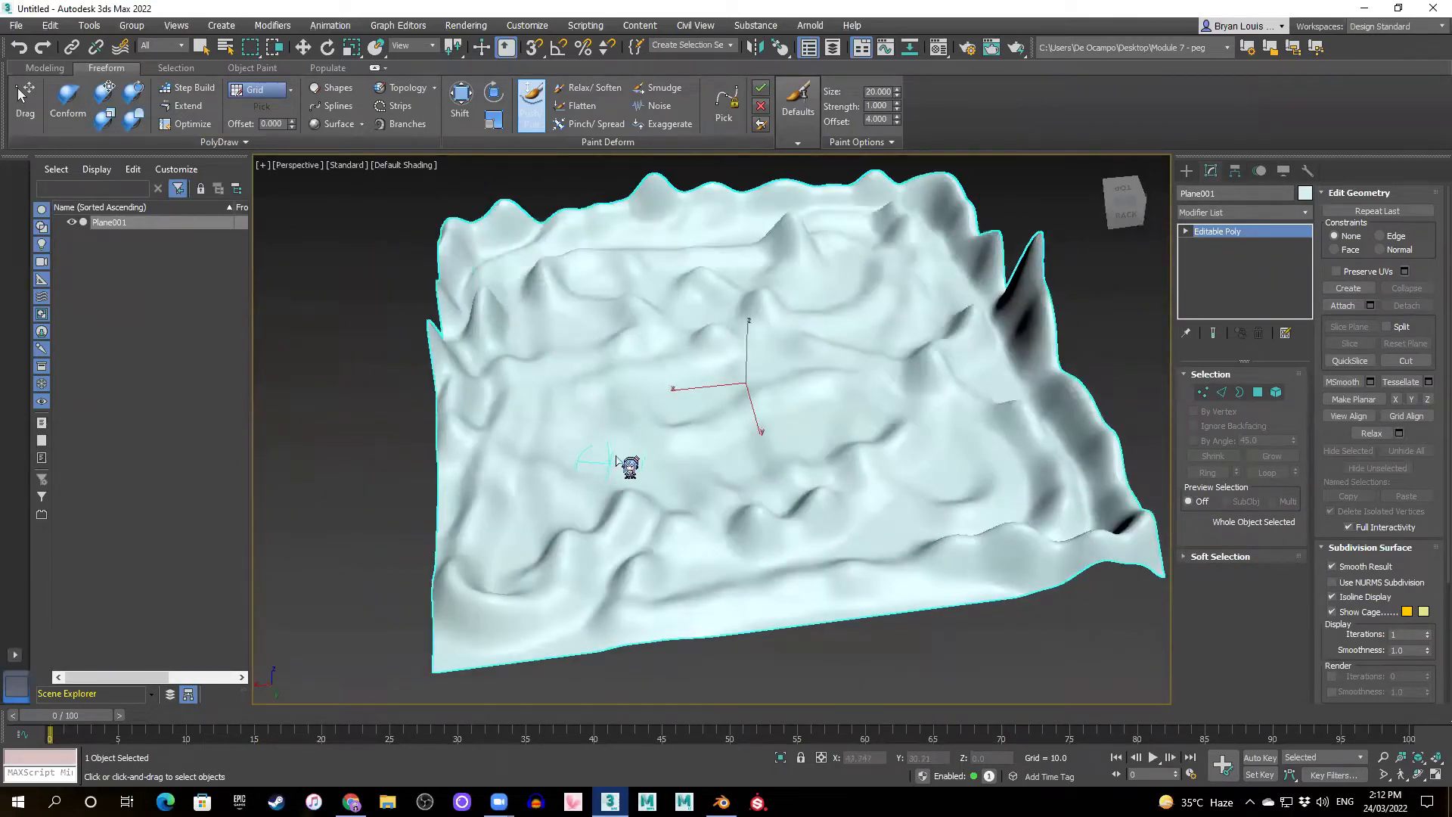
pyautogui.moveTo(592, 458)
pyautogui.mouseDown()
pyautogui.moveTo(731, 484)
pyautogui.moveTo(779, 435)
pyautogui.moveTo(858, 413)
pyautogui.moveTo(735, 387)
pyautogui.moveTo(867, 363)
pyautogui.moveTo(799, 292)
pyautogui.moveTo(692, 309)
pyautogui.mouseUp()
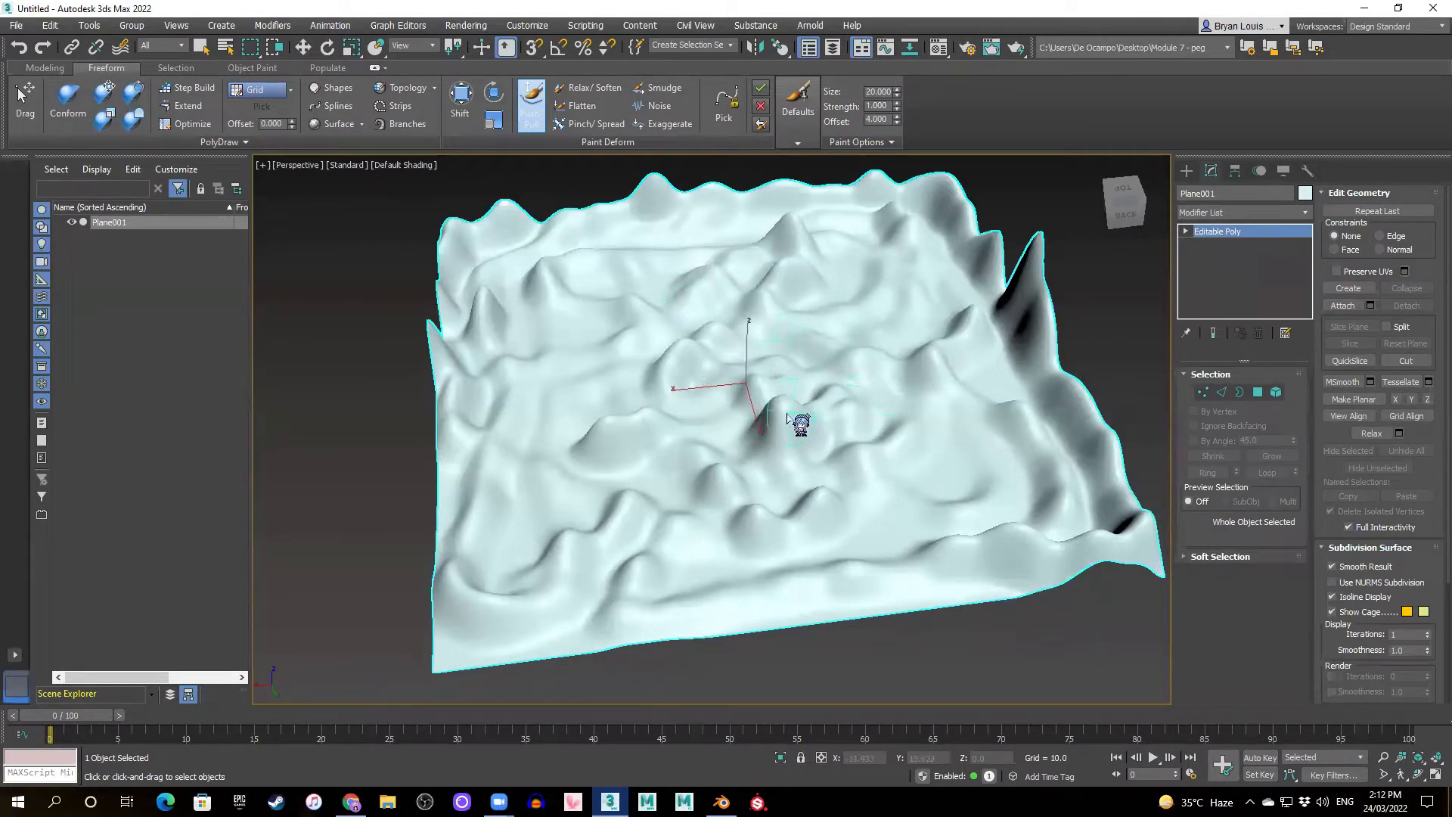
# - Undo all the Push/Pull strokes to return the plane to its flat shape
pyautogui.hotkey('ctrl', 'z')
pyautogui.hotkey('ctrl', 'z')
pyautogui.hotkey('ctrl', 'z')
pyautogui.hotkey('ctrl', 'z')
pyautogui.hotkey('ctrl', 'z')
pyautogui.hotkey('ctrl', 'z')
pyautogui.hotkey('ctrl', 'z')
pyautogui.hotkey('ctrl', 'z')
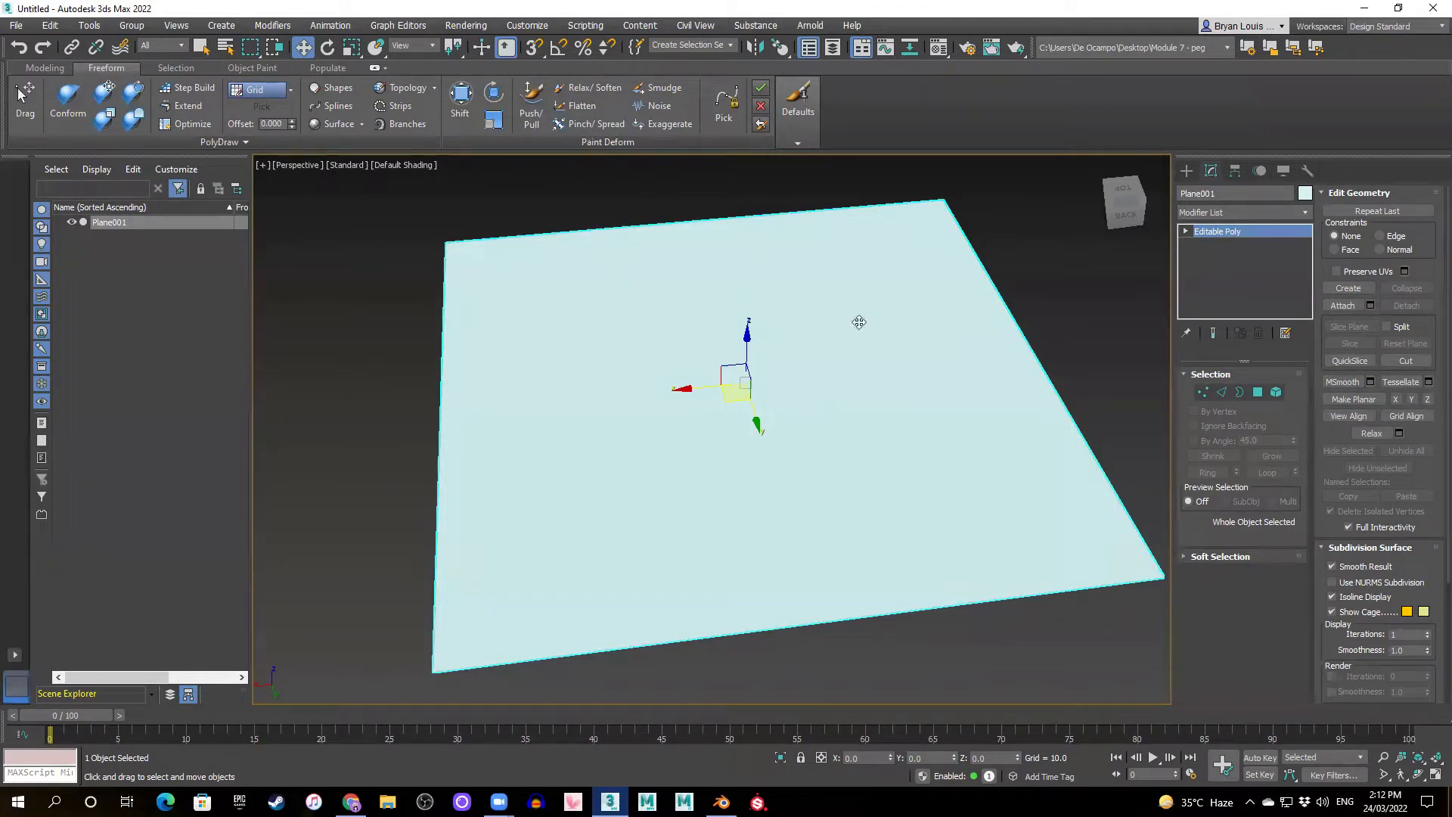
# - Paint several separate lengthwise ridges across the flat plane with the Push/Pull brush at size 20 and strength 1
pyautogui.click(531, 102)
pyautogui.keyDown('alt'); pyautogui.moveTo(827, 334); pyautogui.dragTo(776, 349, button='middle'); pyautogui.keyUp('alt')
pyautogui.keyDown('alt'); pyautogui.moveTo(570, 219); pyautogui.dragTo(618, 229, button='middle'); pyautogui.keyUp('alt')
pyautogui.moveTo(527, 231)
pyautogui.mouseDown()
pyautogui.moveTo(960, 239)
pyautogui.moveTo(961, 270)
pyautogui.moveTo(707, 285)
pyautogui.moveTo(539, 272)
pyautogui.mouseUp()
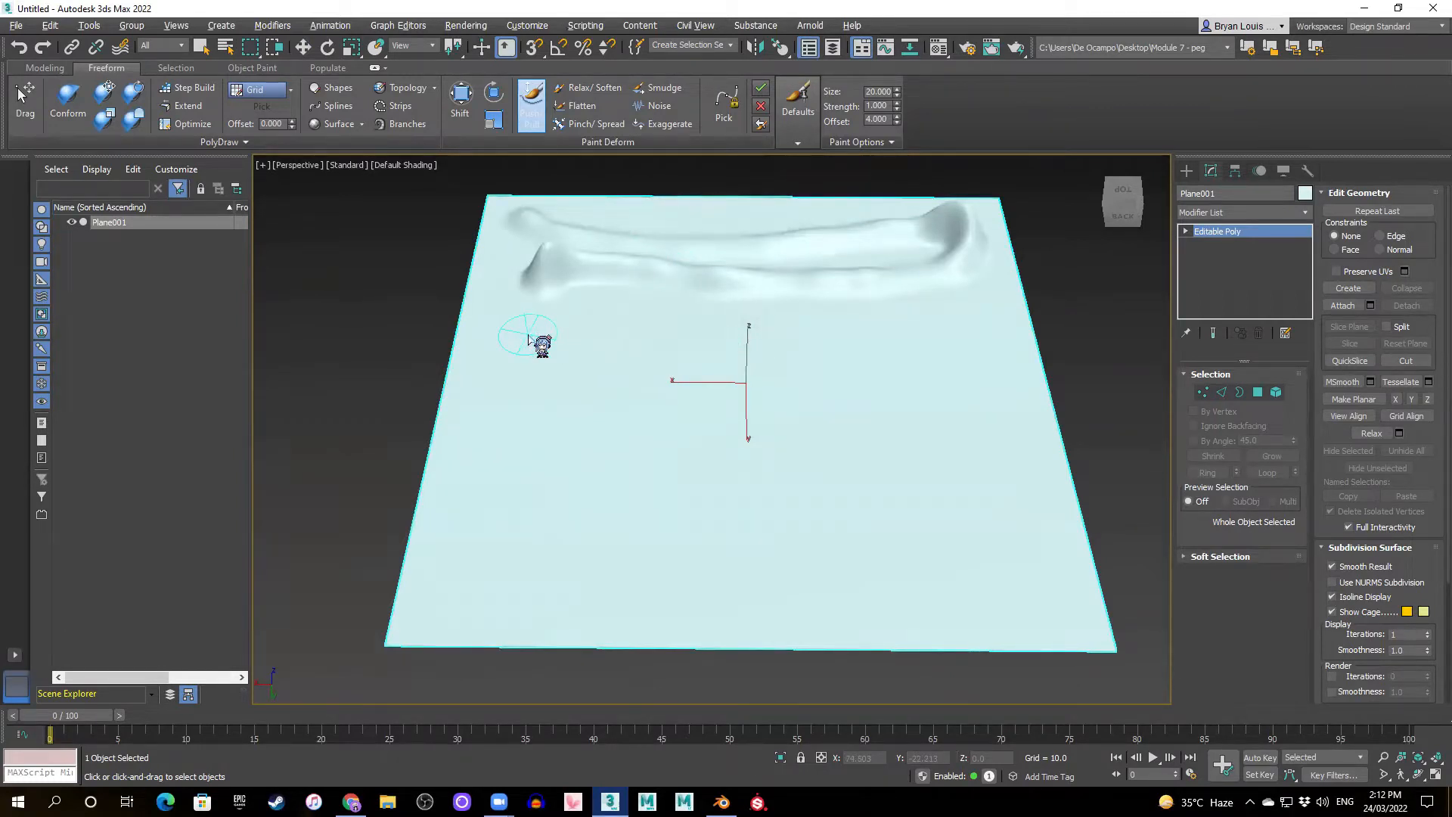
pyautogui.moveTo(529, 340)
pyautogui.mouseDown()
pyautogui.moveTo(575, 367)
pyautogui.moveTo(824, 342)
pyautogui.moveTo(944, 383)
pyautogui.moveTo(988, 347)
pyautogui.mouseUp()
pyautogui.moveTo(739, 441)
pyautogui.keyDown('alt'); pyautogui.mouseDown(button='middle')
pyautogui.moveTo(846, 428)
pyautogui.moveTo(862, 379)
pyautogui.moveTo(658, 422)
pyautogui.moveTo(681, 447)
pyautogui.moveTo(538, 393)
pyautogui.mouseUp(button='middle'); pyautogui.keyUp('alt')
pyautogui.moveTo(551, 397); pyautogui.dragTo(746, 424)
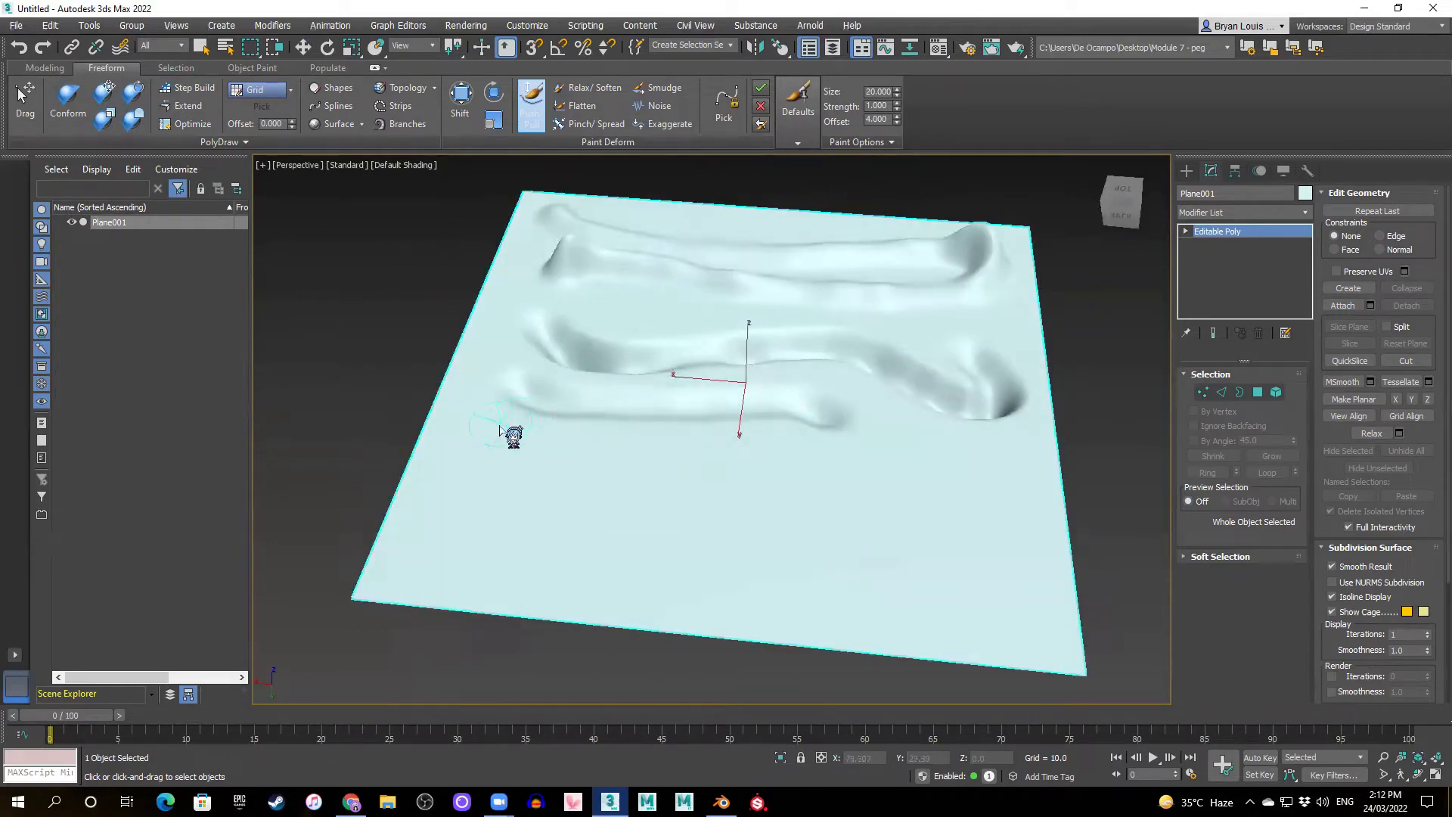
pyautogui.moveTo(509, 431)
pyautogui.mouseDown()
pyautogui.moveTo(597, 467)
pyautogui.moveTo(781, 473)
pyautogui.mouseUp()
# - Examine the painted ridges up close and from several angles
pyautogui.moveTo(781, 473)
pyautogui.keyDown('alt'); pyautogui.mouseDown(button='middle')
pyautogui.moveTo(557, 408)
pyautogui.moveTo(468, 405)
pyautogui.mouseUp(button='middle'); pyautogui.keyUp('alt')
pyautogui.scroll(6, 648, 360)
pyautogui.keyDown('alt'); pyautogui.moveTo(648, 360); pyautogui.dragTo(745, 325, button='middle'); pyautogui.keyUp('alt')
pyautogui.scroll(-4, 787, 436)
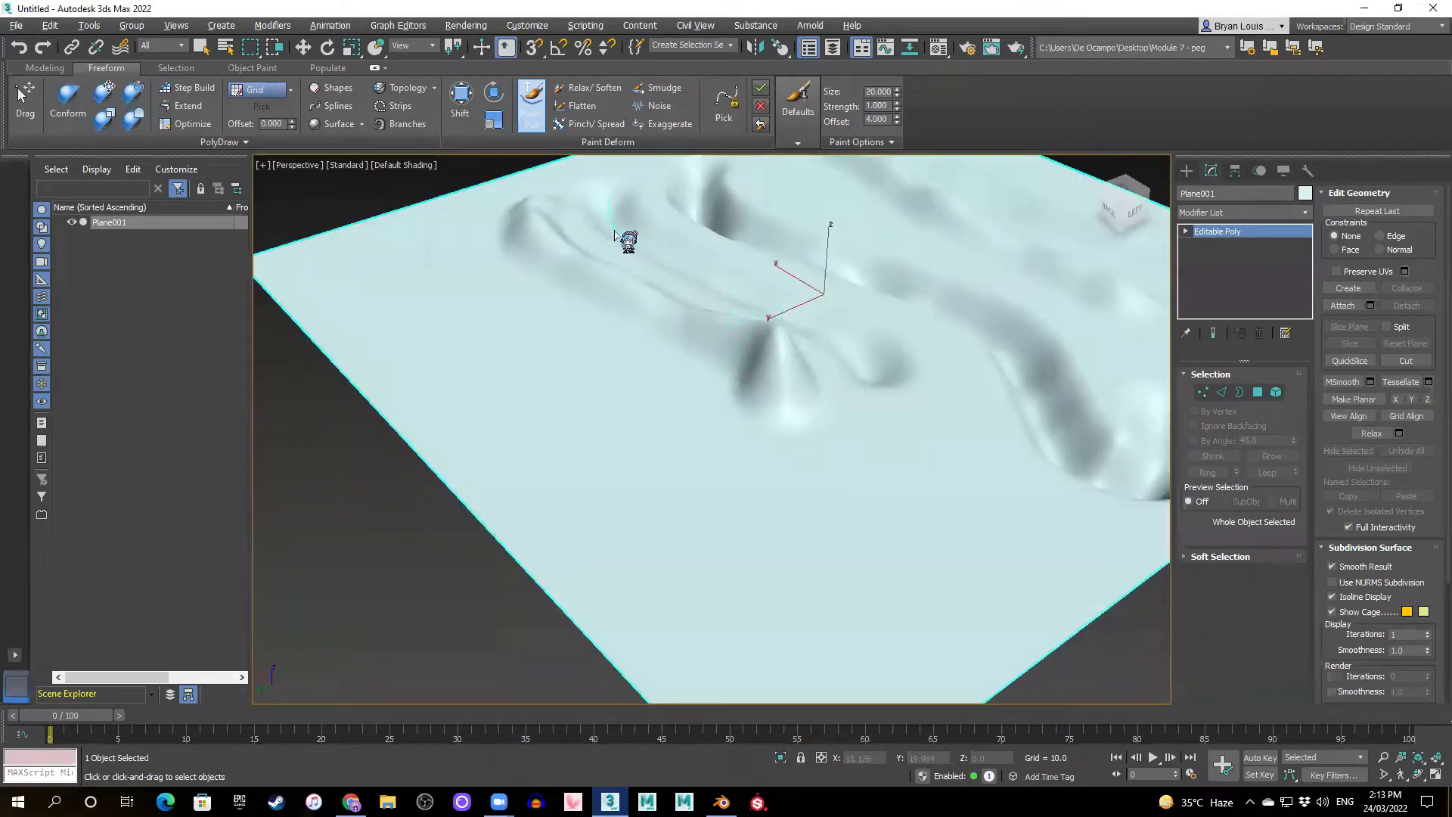
pyautogui.keyDown('alt'); pyautogui.moveTo(615, 234); pyautogui.dragTo(589, 235, button='middle'); pyautogui.keyUp('alt')
pyautogui.moveTo(951, 433); pyautogui.dragTo(864, 409, button='middle')
pyautogui.scroll(-4, 824, 440)
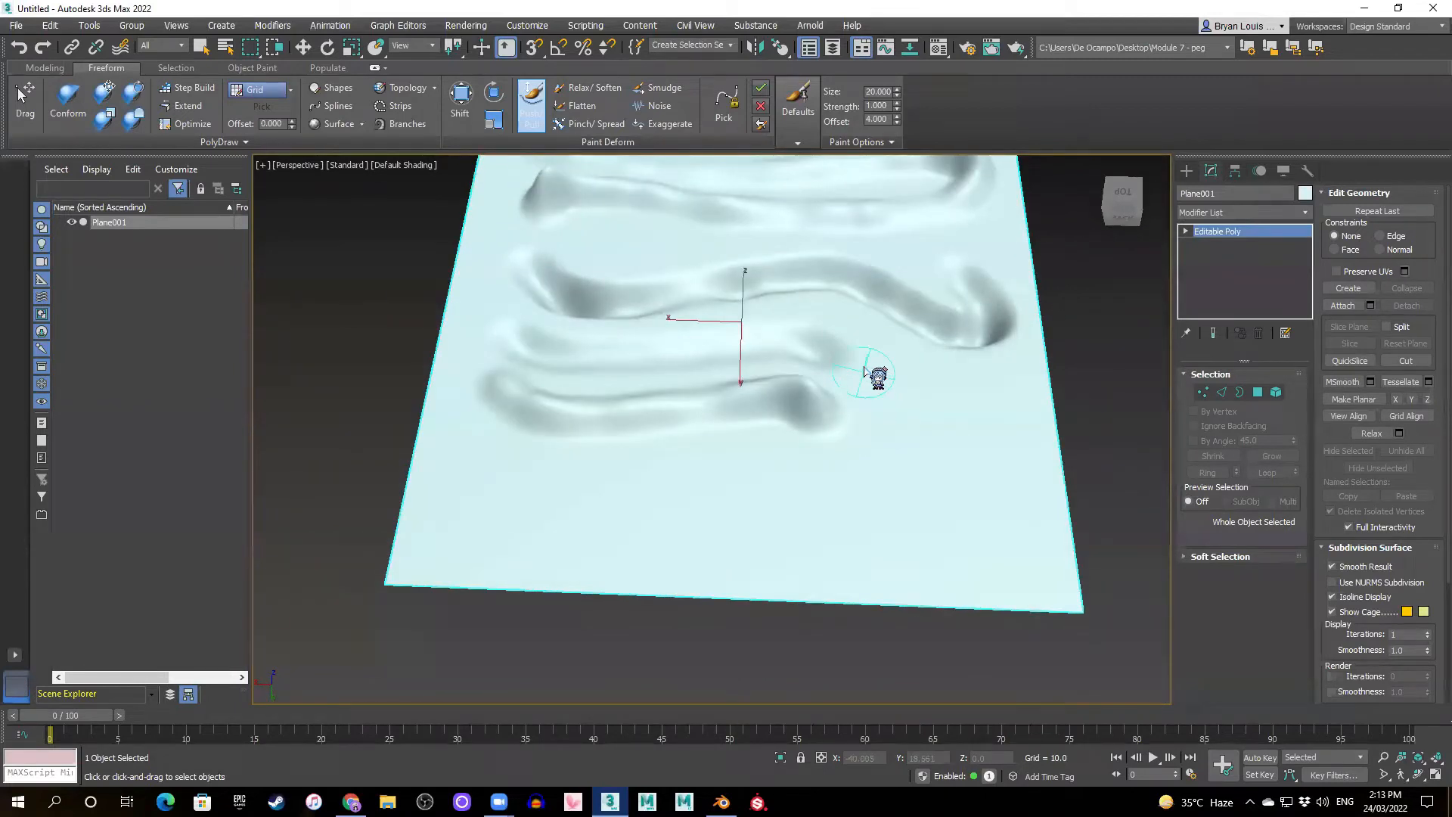
pyautogui.moveTo(958, 448)
pyautogui.keyDown('alt'); pyautogui.mouseDown(button='middle')
pyautogui.moveTo(875, 428)
pyautogui.moveTo(908, 416)
pyautogui.moveTo(827, 415)
pyautogui.moveTo(745, 326)
pyautogui.mouseUp(button='middle'); pyautogui.keyUp('alt')
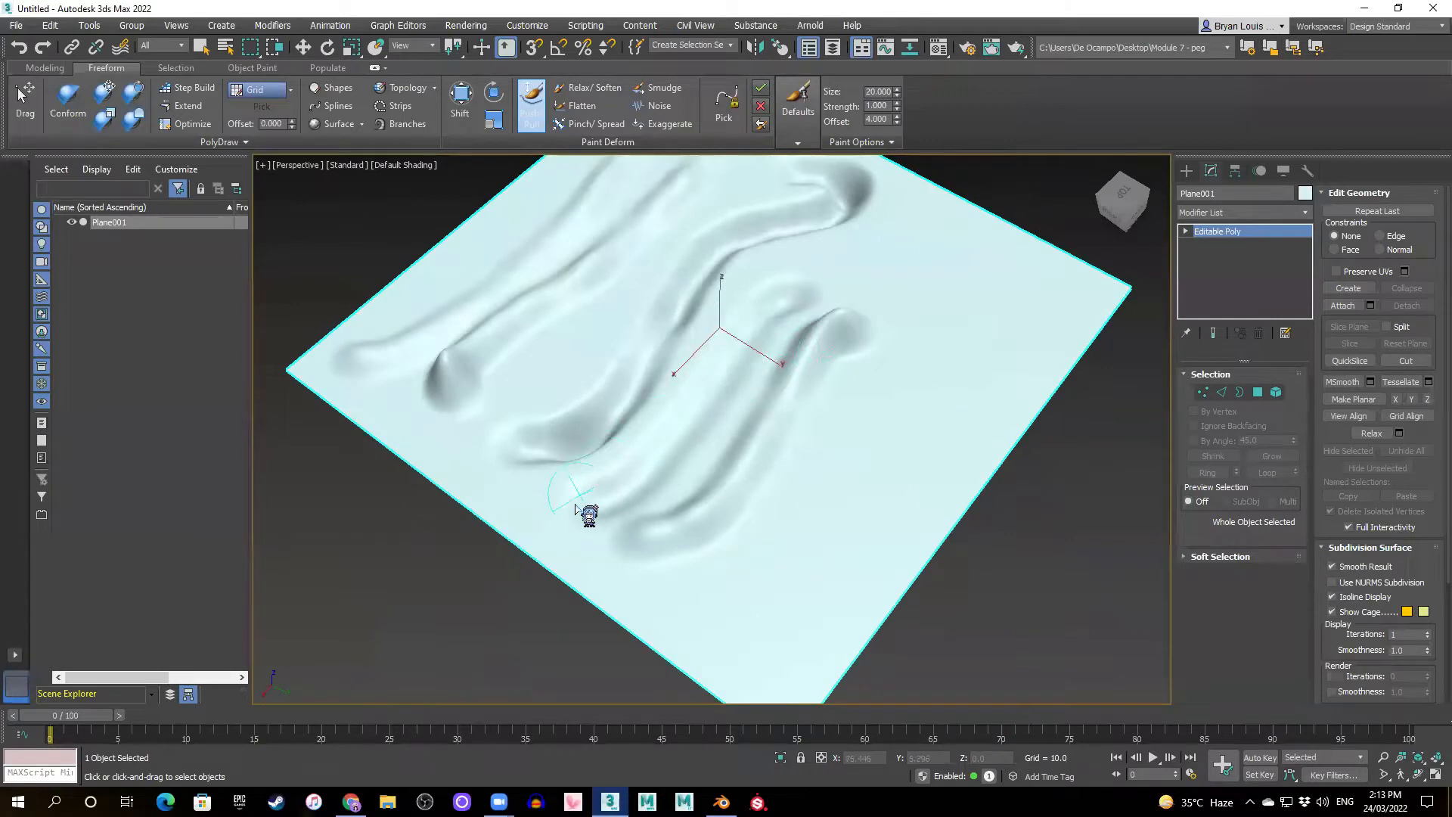
pyautogui.moveTo(885, 333)
pyautogui.keyDown('alt'); pyautogui.mouseDown(button='middle')
pyautogui.moveTo(832, 330)
pyautogui.moveTo(826, 355)
pyautogui.mouseUp(button='middle'); pyautogui.keyUp('alt')
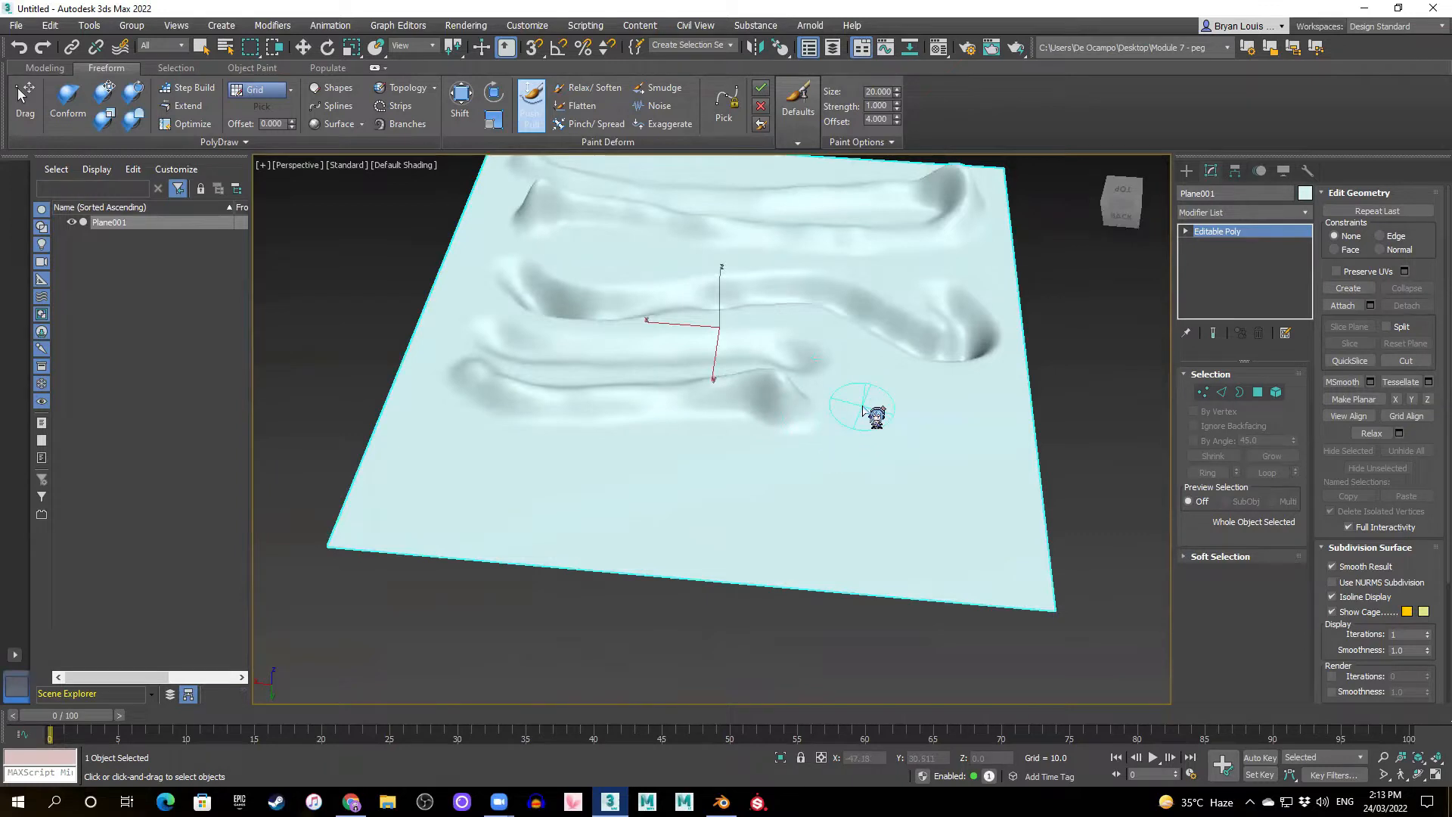
pyautogui.moveTo(807, 402)
pyautogui.keyDown('alt'); pyautogui.mouseDown(button='middle')
pyautogui.moveTo(787, 418)
pyautogui.moveTo(878, 406)
pyautogui.moveTo(751, 408)
pyautogui.moveTo(785, 412)
pyautogui.mouseUp(button='middle'); pyautogui.keyUp('alt')
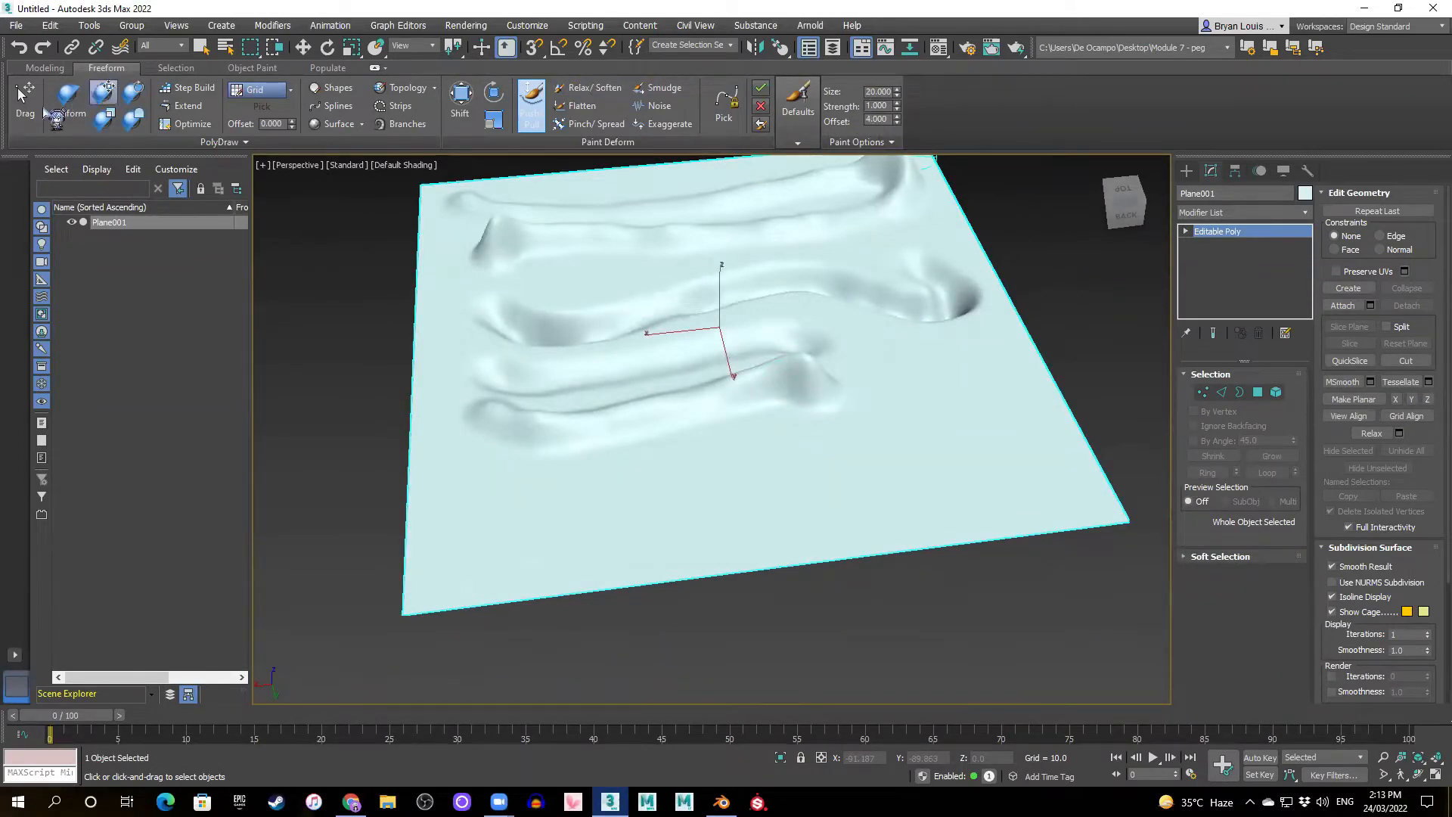
# - Undo the last ridge stroke and set the Push/Pull brush size back to 20
pyautogui.moveTo(898, 89); pyautogui.dragTo(909, 74)
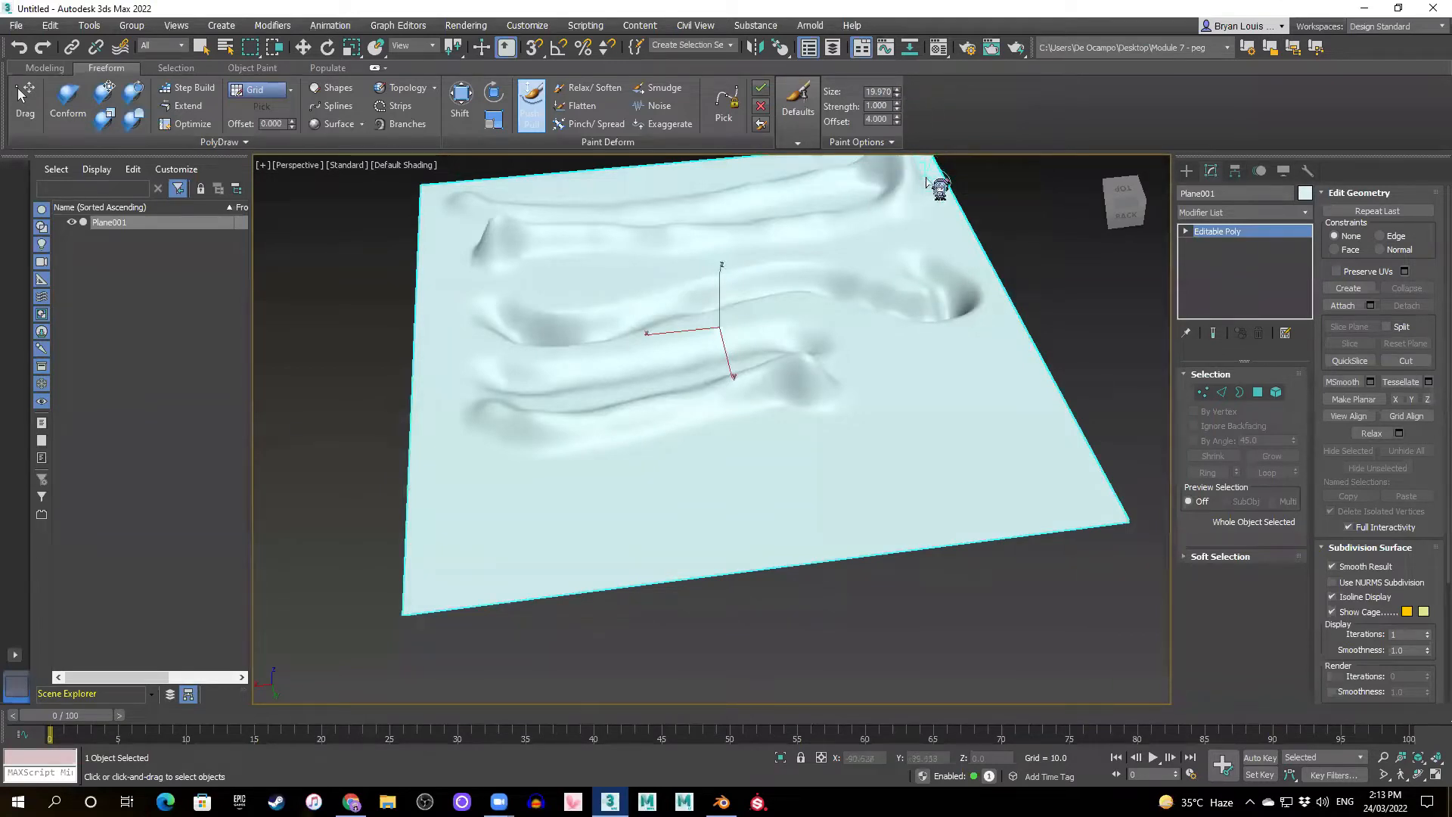
pyautogui.hotkey('ctrl', 'z')
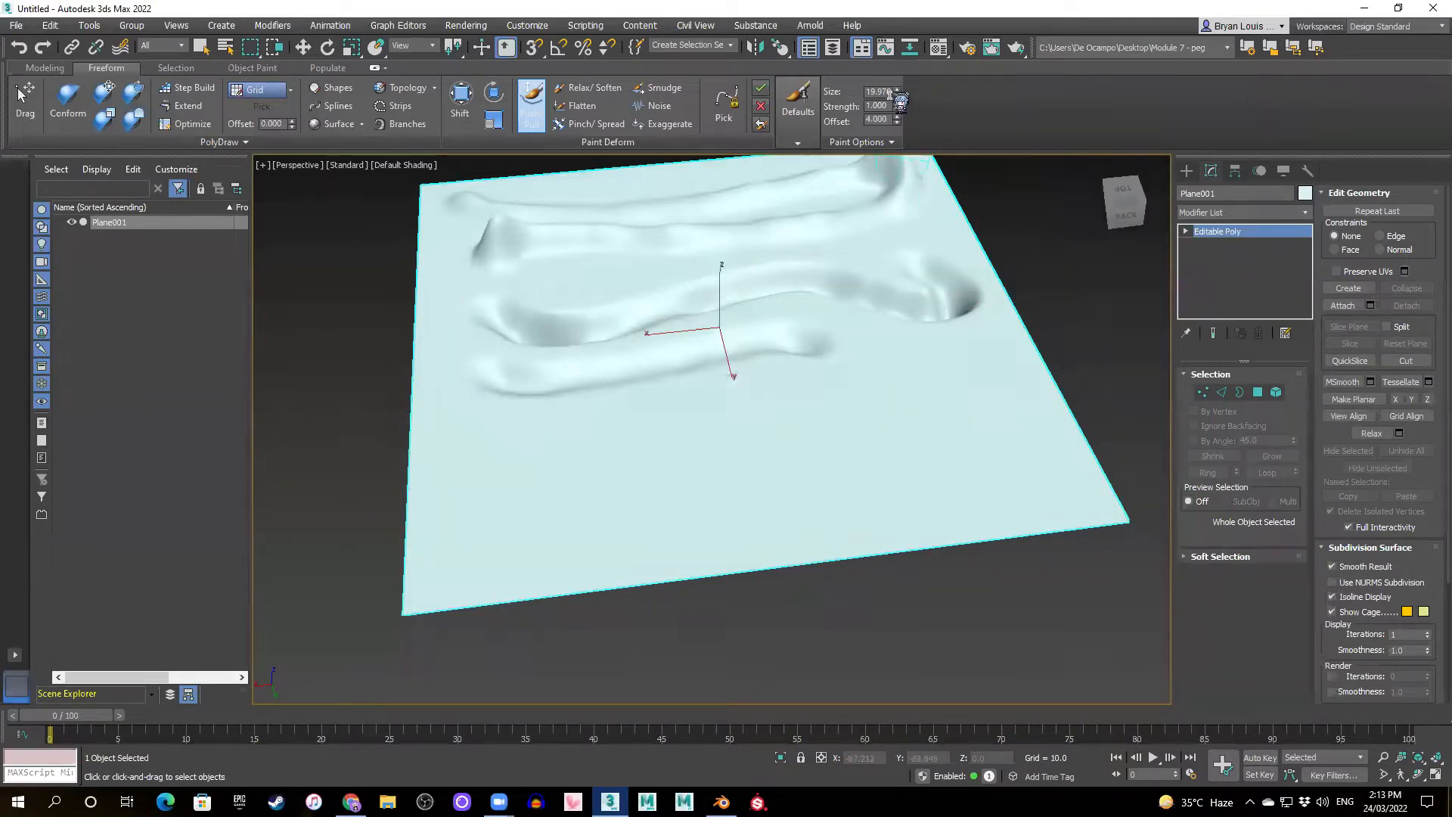
pyautogui.press('Return')
pyautogui.keyDown('alt'); pyautogui.moveTo(784, 446); pyautogui.dragTo(804, 429, button='middle'); pyautogui.keyUp('alt')
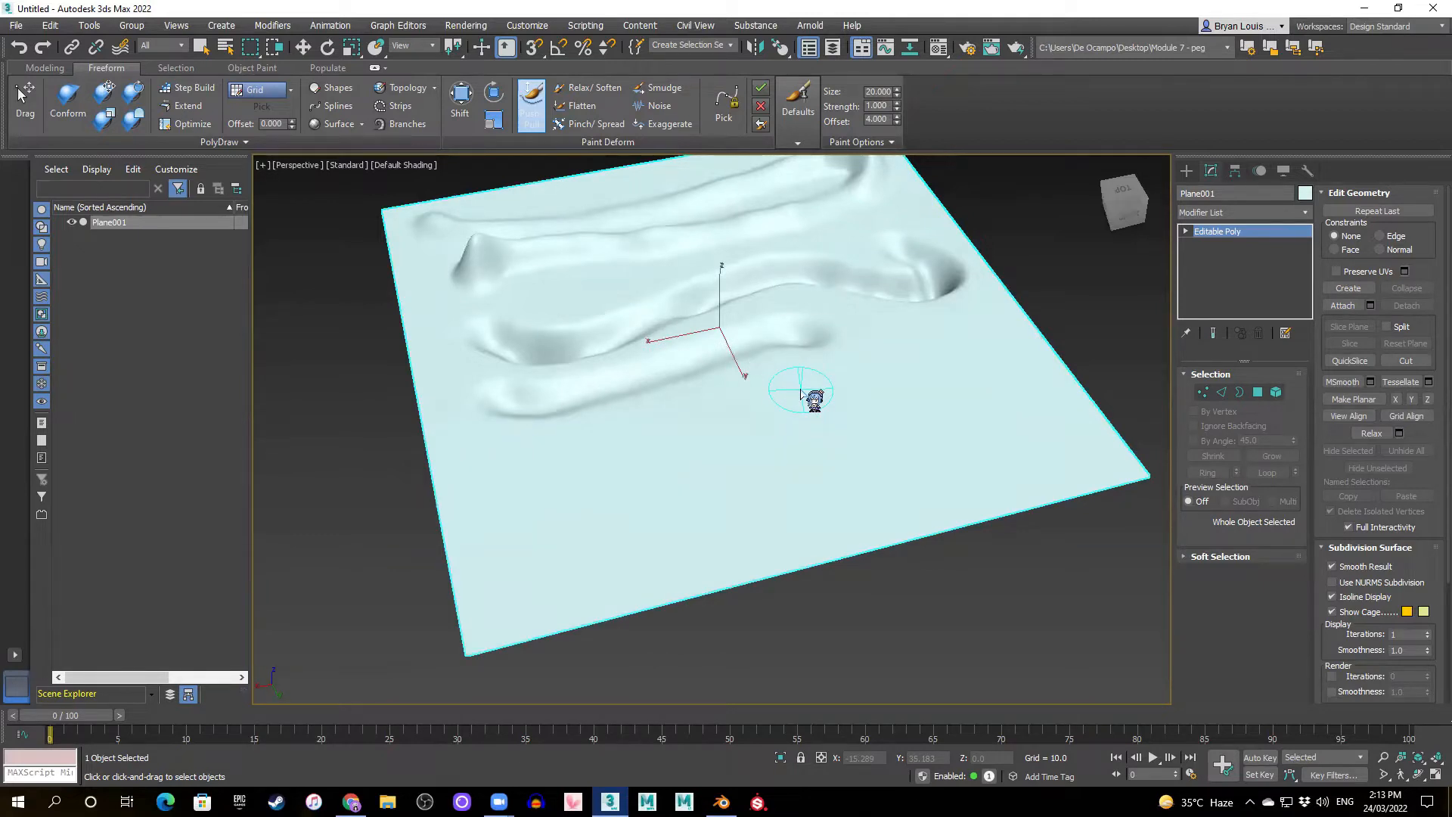
# - Shrink the Push/Pull brush interactively to a radius of 8, and enlarge it to 35.3
pyautogui.moveTo(802, 392)
pyautogui.keyDown('ctrl'); pyautogui.keyDown('shift'); pyautogui.mouseDown()
pyautogui.moveTo(837, 493)
pyautogui.moveTo(797, 331)
pyautogui.moveTo(820, 366)
pyautogui.moveTo(841, 489)
pyautogui.mouseUp(); pyautogui.keyUp('shift'); pyautogui.keyUp('ctrl')
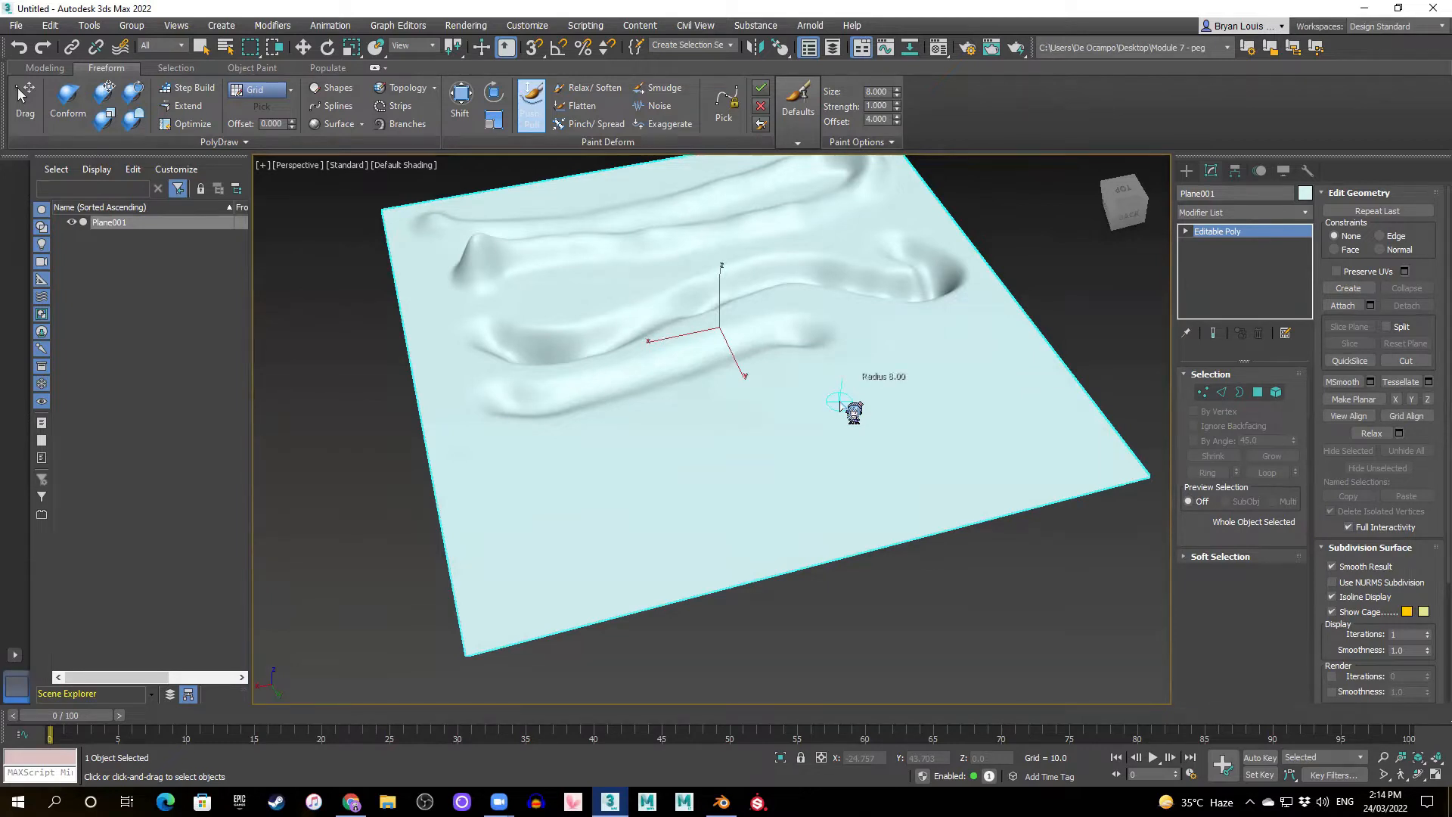
pyautogui.keyDown('ctrl'); pyautogui.keyDown('shift'); pyautogui.moveTo(845, 422); pyautogui.dragTo(813, 295); pyautogui.keyUp('shift'); pyautogui.keyUp('ctrl')
pyautogui.moveTo(800, 235)
pyautogui.keyDown('ctrl'); pyautogui.keyDown('shift'); pyautogui.mouseDown()
pyautogui.moveTo(872, 415)
pyautogui.moveTo(829, 267)
pyautogui.mouseUp(); pyautogui.keyUp('shift'); pyautogui.keyUp('ctrl')
pyautogui.moveTo(811, 194)
pyautogui.keyDown('ctrl'); pyautogui.keyDown('shift'); pyautogui.mouseDown()
pyautogui.moveTo(881, 366)
pyautogui.moveTo(850, 237)
pyautogui.moveTo(870, 382)
pyautogui.moveTo(832, 242)
pyautogui.moveTo(834, 216)
pyautogui.moveTo(876, 373)
pyautogui.moveTo(848, 178)
pyautogui.moveTo(878, 369)
pyautogui.moveTo(851, 179)
pyautogui.moveTo(902, 352)
pyautogui.moveTo(866, 199)
pyautogui.moveTo(868, 221)
pyautogui.mouseUp(); pyautogui.keyUp('shift'); pyautogui.keyUp('ctrl')
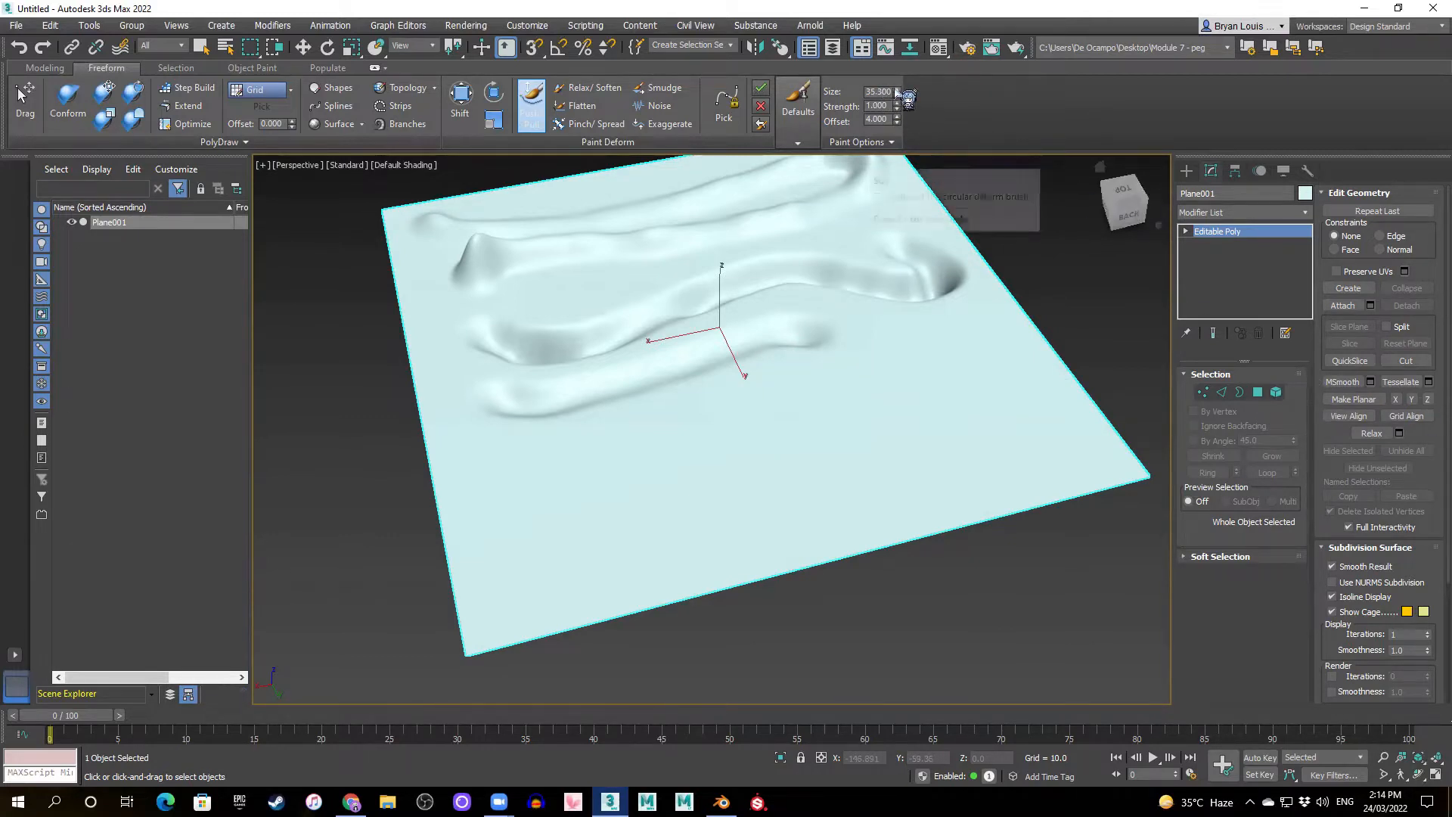
pyautogui.moveTo(894, 92); pyautogui.dragTo(864, 92)
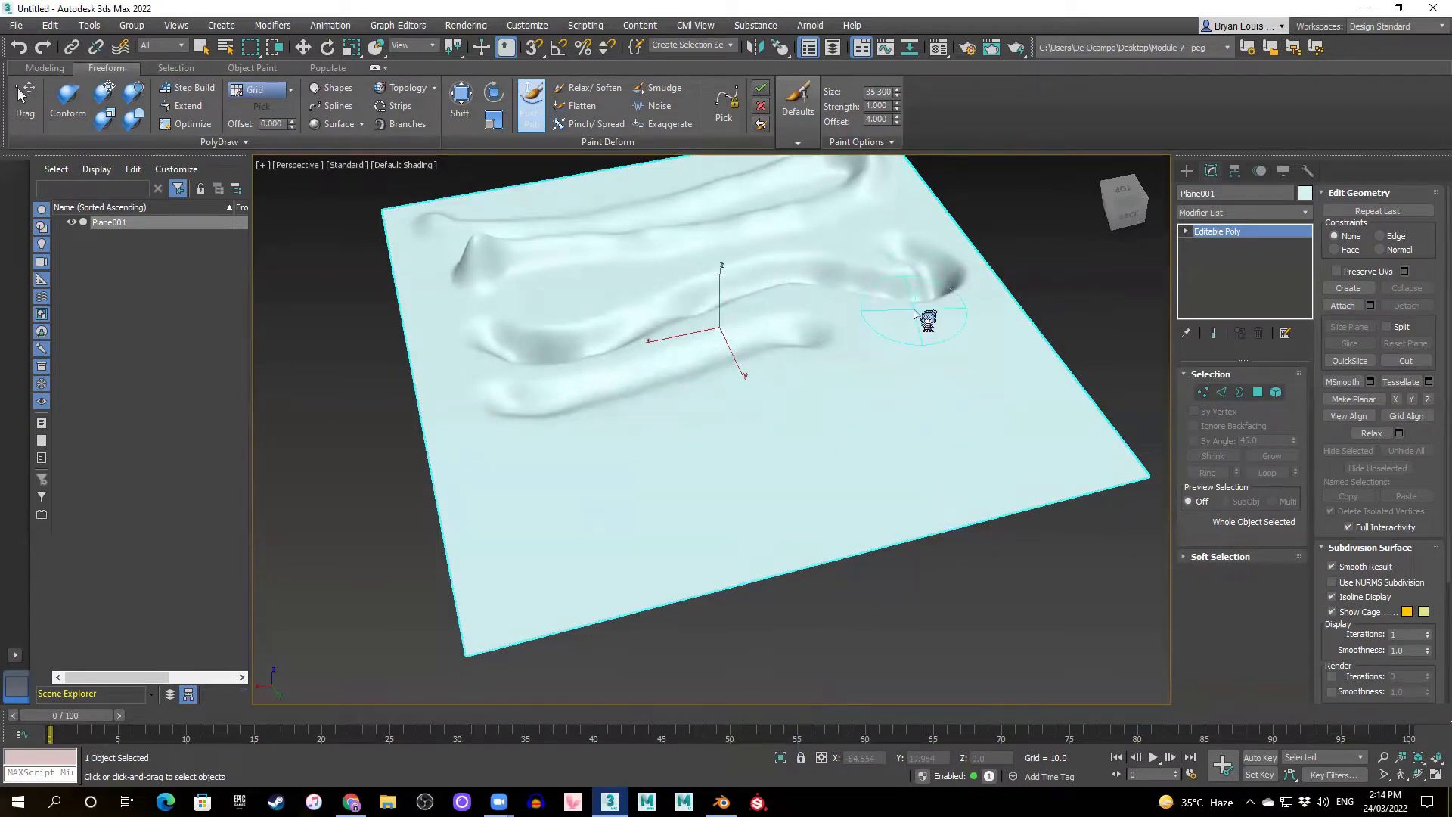
# - Resize the Push/Pull brush interactively over the plane to 31.5
pyautogui.moveTo(968, 390)
pyautogui.keyDown('alt'); pyautogui.mouseDown(button='middle')
pyautogui.moveTo(940, 422)
pyautogui.moveTo(966, 470)
pyautogui.moveTo(860, 491)
pyautogui.moveTo(784, 480)
pyautogui.moveTo(892, 487)
pyautogui.moveTo(898, 347)
pyautogui.moveTo(810, 302)
pyautogui.mouseUp(button='middle'); pyautogui.keyUp('alt')
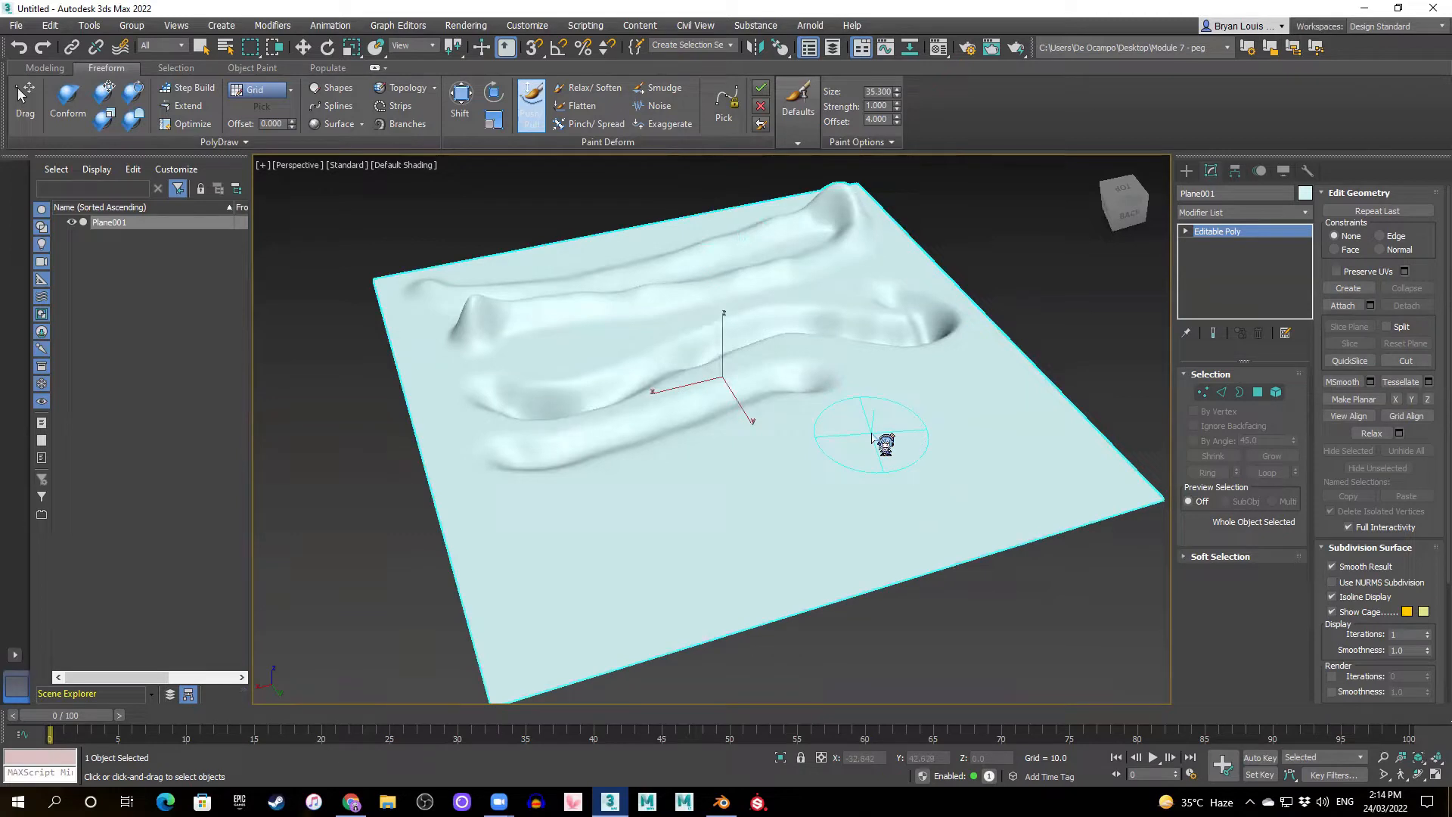
pyautogui.keyDown('ctrl'); pyautogui.keyDown('shift'); pyautogui.moveTo(872, 438); pyautogui.dragTo(890, 491); pyautogui.keyUp('shift'); pyautogui.keyUp('ctrl')
pyautogui.keyDown('ctrl'); pyautogui.keyDown('shift'); pyautogui.moveTo(926, 618); pyautogui.dragTo(867, 453); pyautogui.keyUp('shift'); pyautogui.keyUp('ctrl')
pyautogui.moveTo(841, 385)
pyautogui.keyDown('ctrl'); pyautogui.keyDown('shift'); pyautogui.mouseDown()
pyautogui.moveTo(878, 456)
pyautogui.moveTo(876, 425)
pyautogui.moveTo(887, 520)
pyautogui.mouseUp(); pyautogui.keyUp('shift'); pyautogui.keyUp('ctrl')
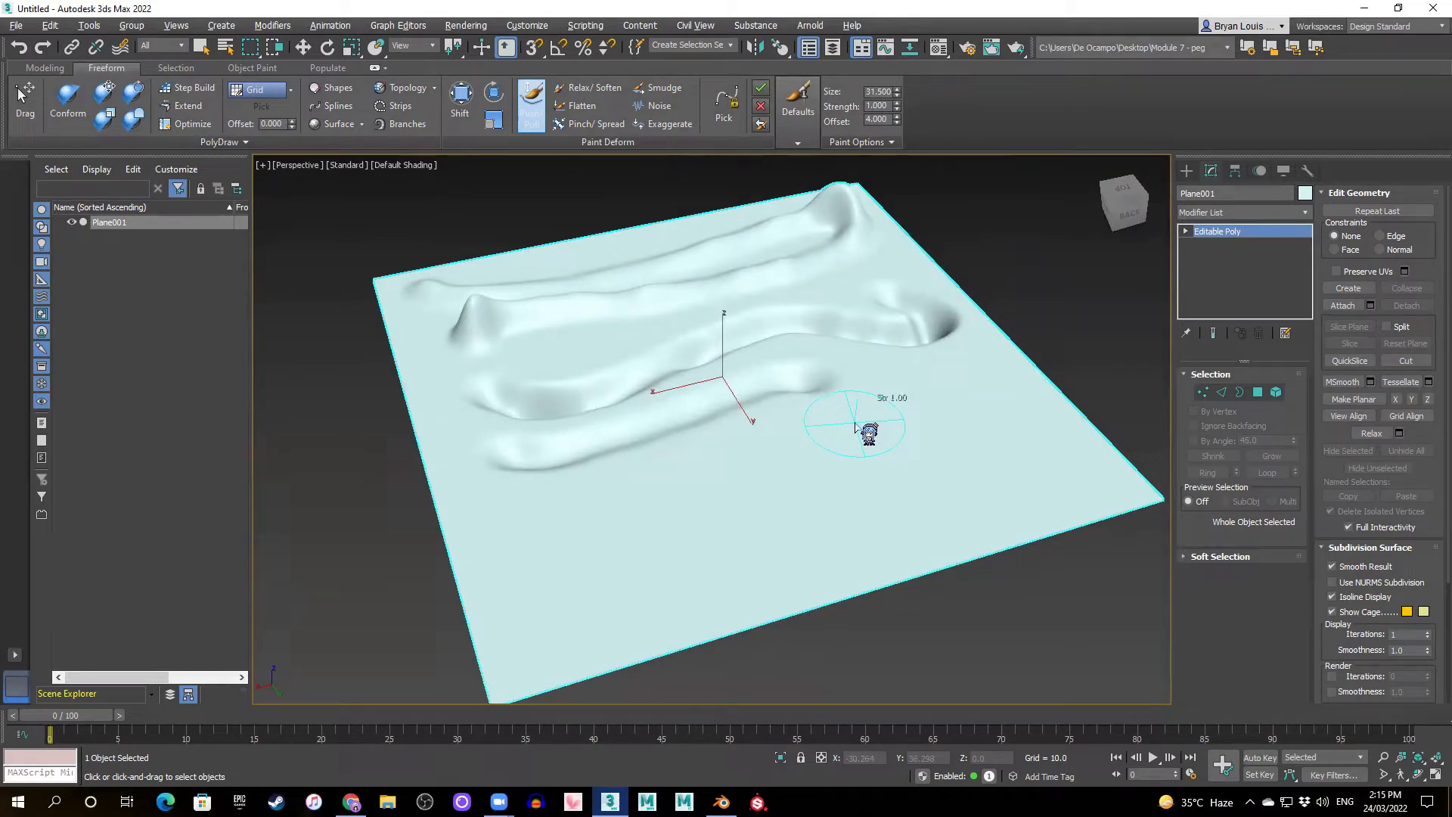
# - Raise the Push/Pull brush strength to about 8.579, test it with a stroke on the plane and undo that stroke
pyautogui.keyDown('alt'); pyautogui.keyDown('shift'); pyautogui.moveTo(855, 427); pyautogui.dragTo(866, 459); pyautogui.keyUp('shift'); pyautogui.keyUp('alt')
pyautogui.moveTo(879, 354)
pyautogui.keyDown('alt'); pyautogui.keyDown('shift'); pyautogui.mouseDown()
pyautogui.moveTo(889, 406)
pyautogui.moveTo(899, 346)
pyautogui.moveTo(913, 418)
pyautogui.moveTo(938, 333)
pyautogui.moveTo(949, 342)
pyautogui.moveTo(971, 316)
pyautogui.moveTo(966, 327)
pyautogui.moveTo(986, 326)
pyautogui.mouseUp(); pyautogui.keyUp('shift'); pyautogui.keyUp('alt')
pyautogui.moveTo(652, 506)
pyautogui.mouseDown()
pyautogui.moveTo(628, 518)
pyautogui.moveTo(673, 522)
pyautogui.mouseUp()
pyautogui.hotkey('ctrl', 'z')
pyautogui.keyDown('alt'); pyautogui.moveTo(954, 474); pyautogui.dragTo(862, 453, button='middle'); pyautogui.keyUp('alt')
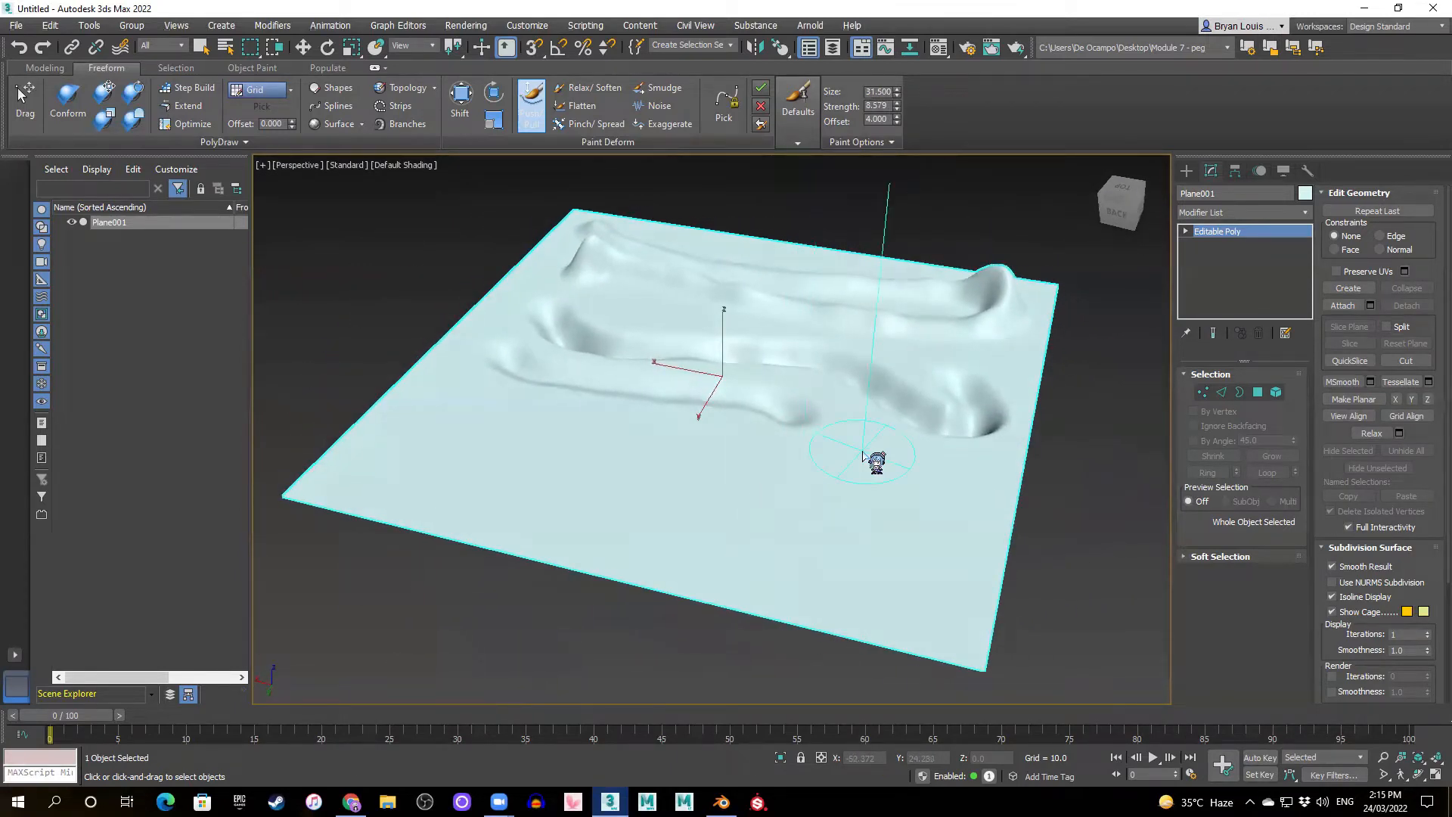
pyautogui.keyDown('alt'); pyautogui.moveTo(718, 470); pyautogui.dragTo(810, 480, button='middle'); pyautogui.keyUp('alt')
# - Undo the remaining ridges, and try one Push/Pull stroke at strength 8.579 on the flat plane before undoing it
pyautogui.hotkey('ctrl', 'z')
pyautogui.hotkey('ctrl', 'z')
pyautogui.hotkey('ctrl', 'z')
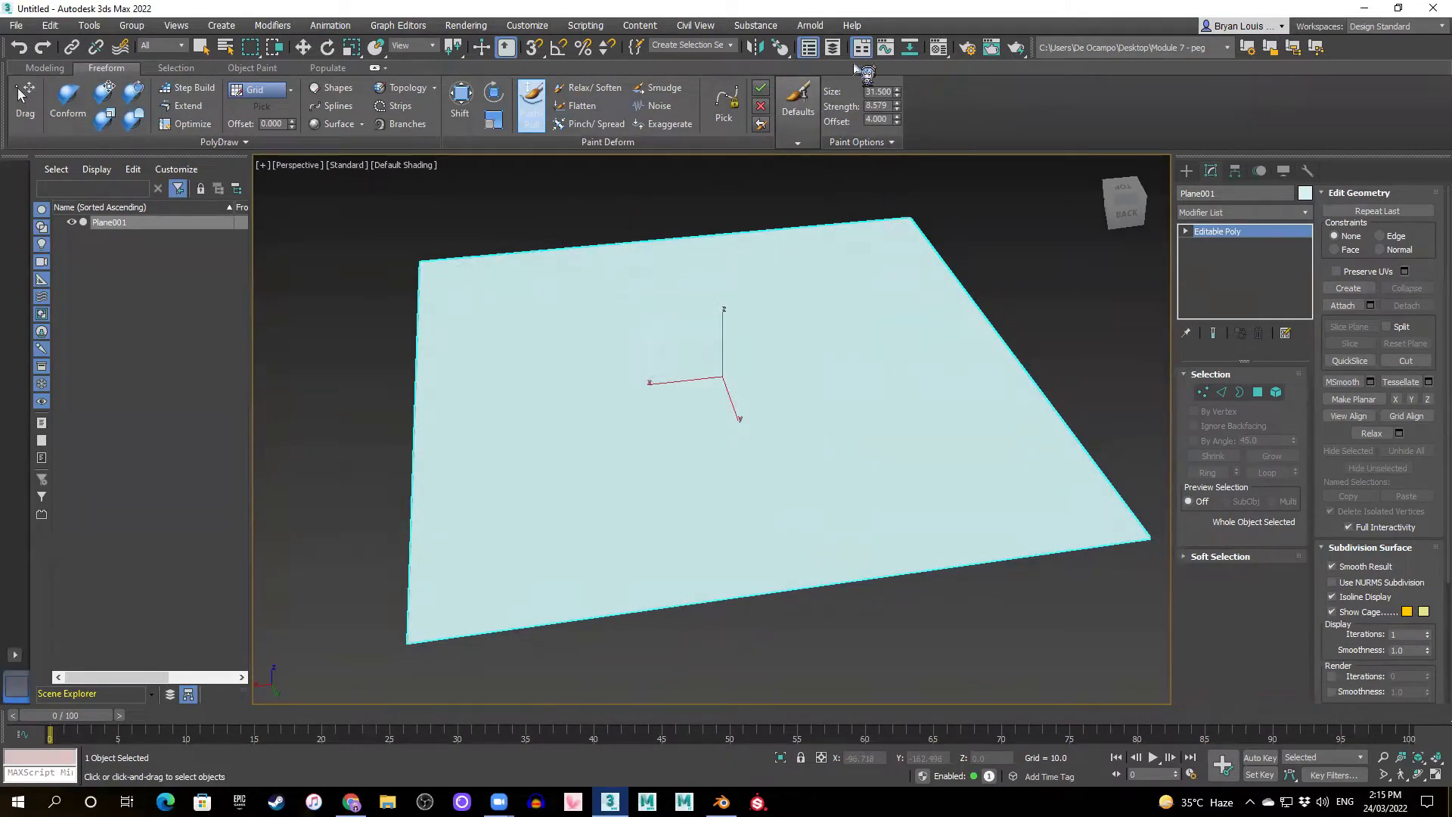
pyautogui.keyDown('alt'); pyautogui.moveTo(756, 295); pyautogui.dragTo(718, 330, button='middle'); pyautogui.keyUp('alt')
pyautogui.moveTo(568, 229)
pyautogui.mouseDown()
pyautogui.moveTo(606, 246)
pyautogui.moveTo(877, 250)
pyautogui.mouseUp()
pyautogui.hotkey('ctrl', 'z')
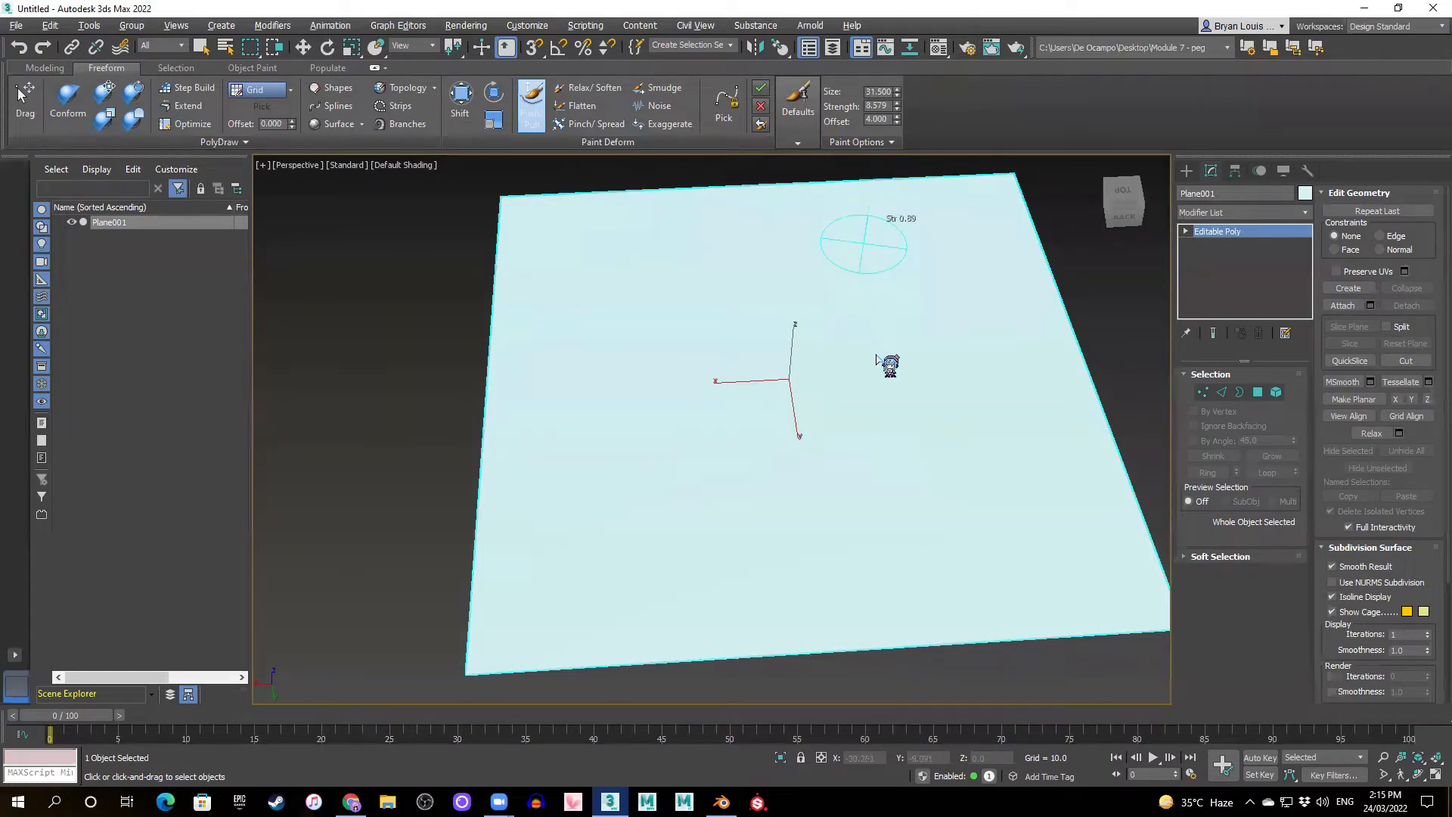
# - Lower the Push/Pull strength to 1.526 and raise hills and tall peaks across the plane
pyautogui.moveTo(643, 222)
pyautogui.mouseDown()
pyautogui.moveTo(690, 237)
pyautogui.moveTo(830, 379)
pyautogui.moveTo(777, 564)
pyautogui.moveTo(707, 581)
pyautogui.moveTo(787, 609)
pyautogui.moveTo(878, 529)
pyautogui.moveTo(532, 576)
pyautogui.moveTo(1051, 466)
pyautogui.mouseUp()
pyautogui.moveTo(635, 339)
pyautogui.keyDown('alt'); pyautogui.mouseDown(button='middle')
pyautogui.moveTo(758, 384)
pyautogui.moveTo(656, 294)
pyautogui.mouseUp(button='middle'); pyautogui.keyUp('alt')
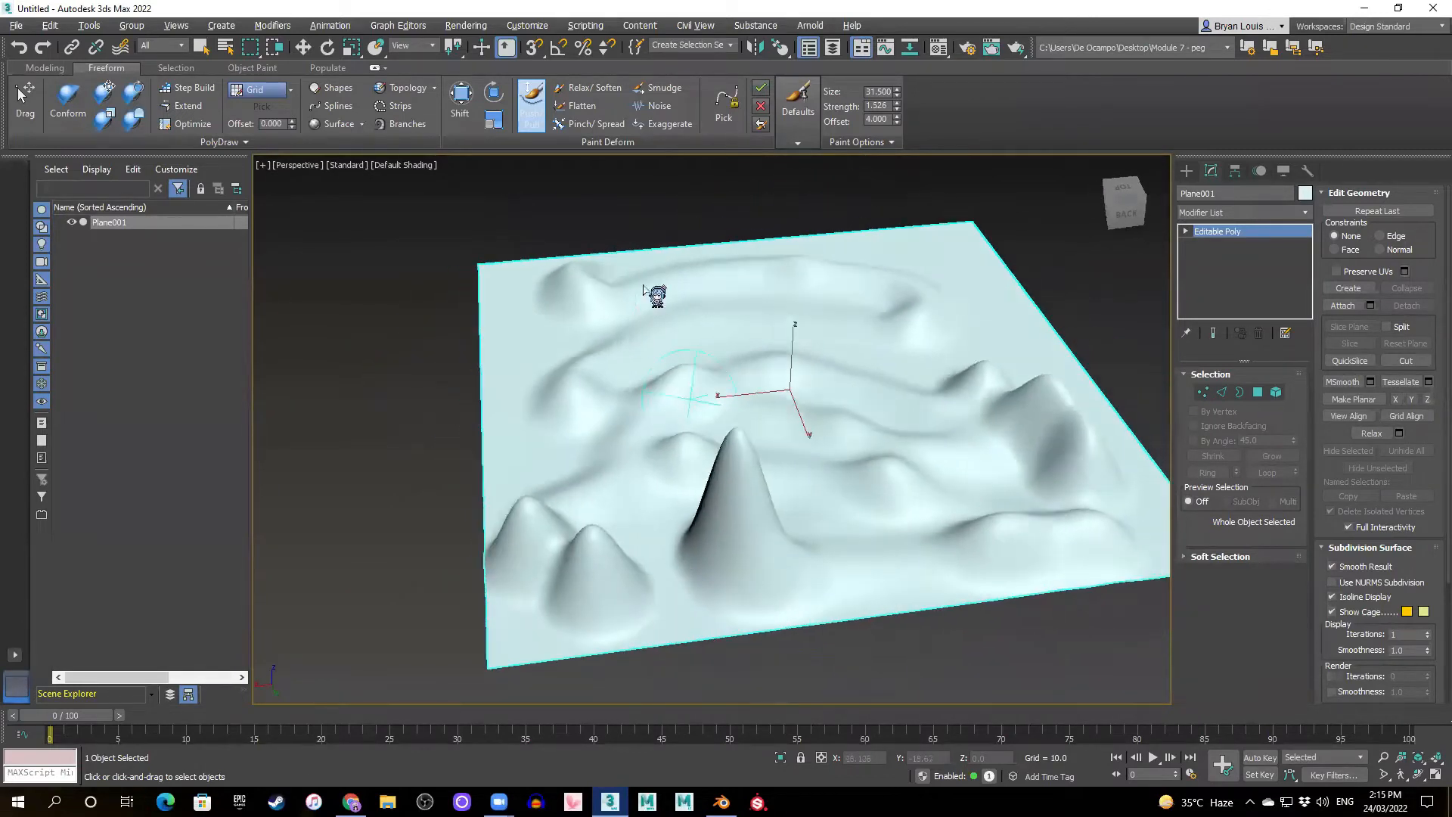
# - Soften the low ridges near the outer edges of the plane with the Relax/Soften brush
pyautogui.click(592, 91)
pyautogui.moveTo(820, 279)
pyautogui.keyDown('alt'); pyautogui.mouseDown(button='middle')
pyautogui.moveTo(639, 265)
pyautogui.moveTo(646, 354)
pyautogui.moveTo(616, 415)
pyautogui.moveTo(797, 408)
pyautogui.moveTo(870, 378)
pyautogui.mouseUp(button='middle'); pyautogui.keyUp('alt')
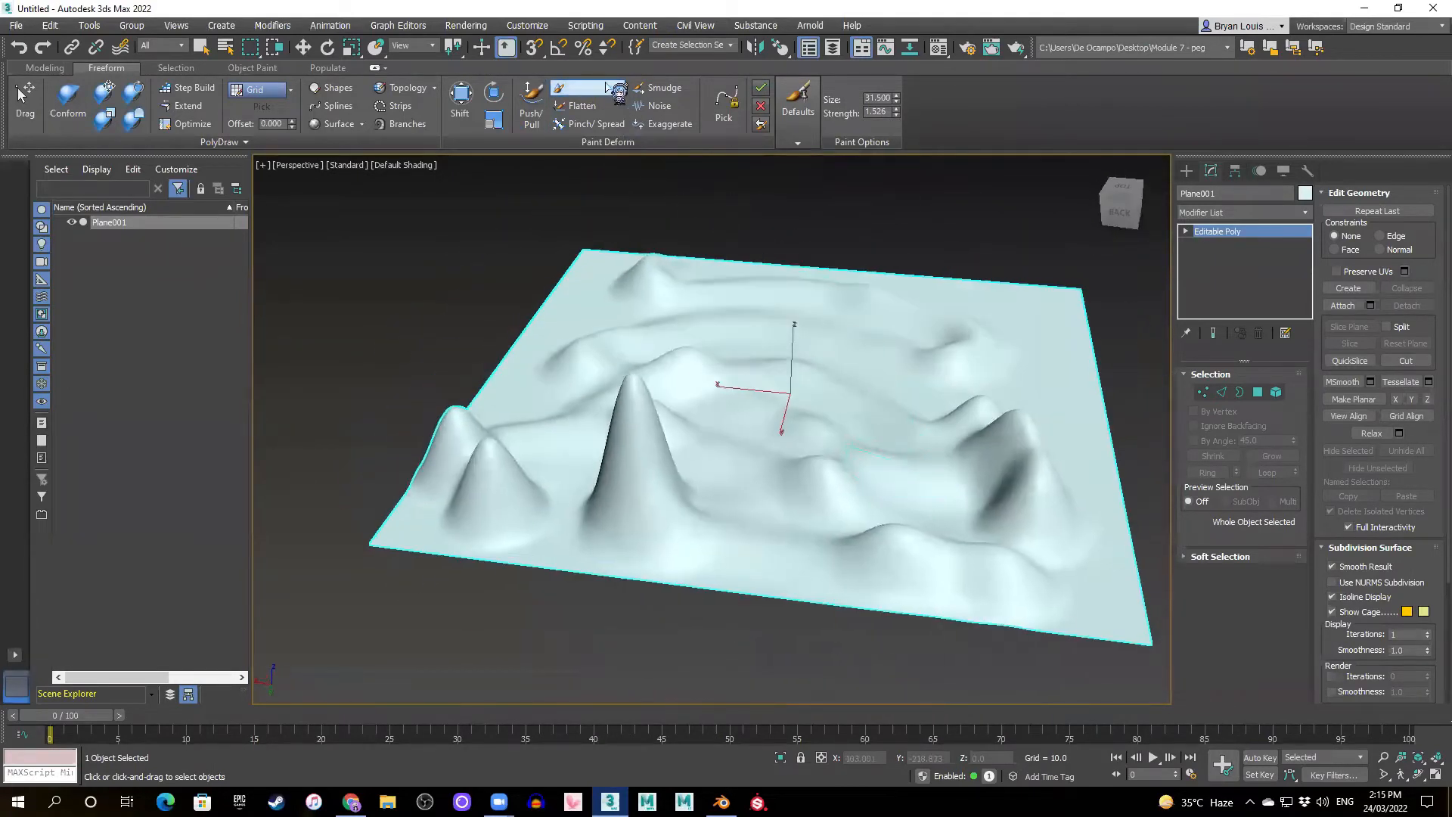
pyautogui.moveTo(677, 250)
pyautogui.keyDown('alt'); pyautogui.mouseDown(button='middle')
pyautogui.moveTo(691, 276)
pyautogui.moveTo(648, 325)
pyautogui.moveTo(482, 321)
pyautogui.moveTo(1018, 350)
pyautogui.moveTo(844, 391)
pyautogui.moveTo(946, 411)
pyautogui.moveTo(869, 357)
pyautogui.moveTo(907, 371)
pyautogui.moveTo(895, 350)
pyautogui.moveTo(878, 382)
pyautogui.moveTo(853, 370)
pyautogui.moveTo(766, 393)
pyautogui.moveTo(719, 360)
pyautogui.moveTo(792, 426)
pyautogui.mouseUp(button='middle'); pyautogui.keyUp('alt')
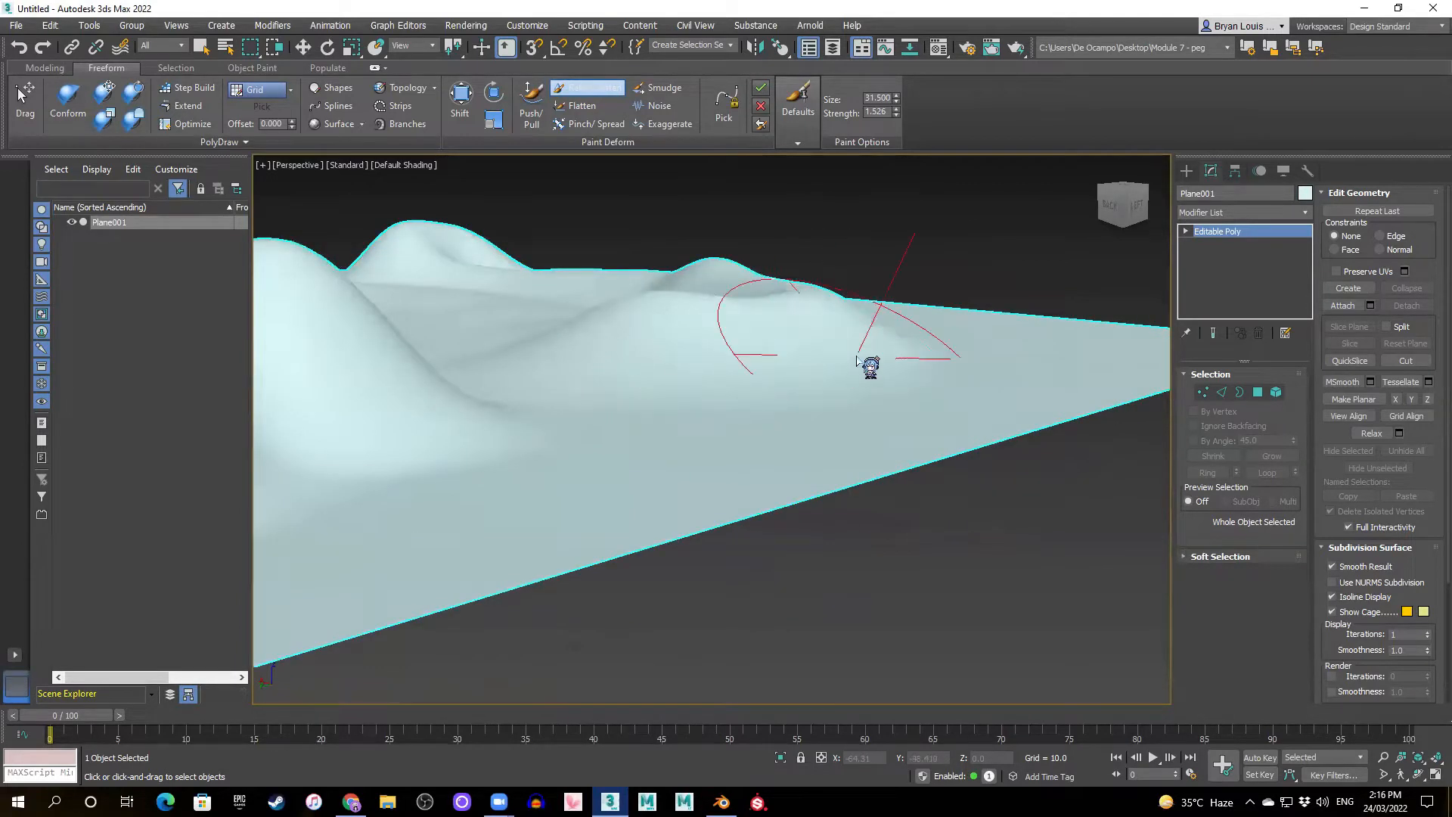
pyautogui.keyDown('alt'); pyautogui.moveTo(859, 381); pyautogui.dragTo(777, 421, button='middle'); pyautogui.keyUp('alt')
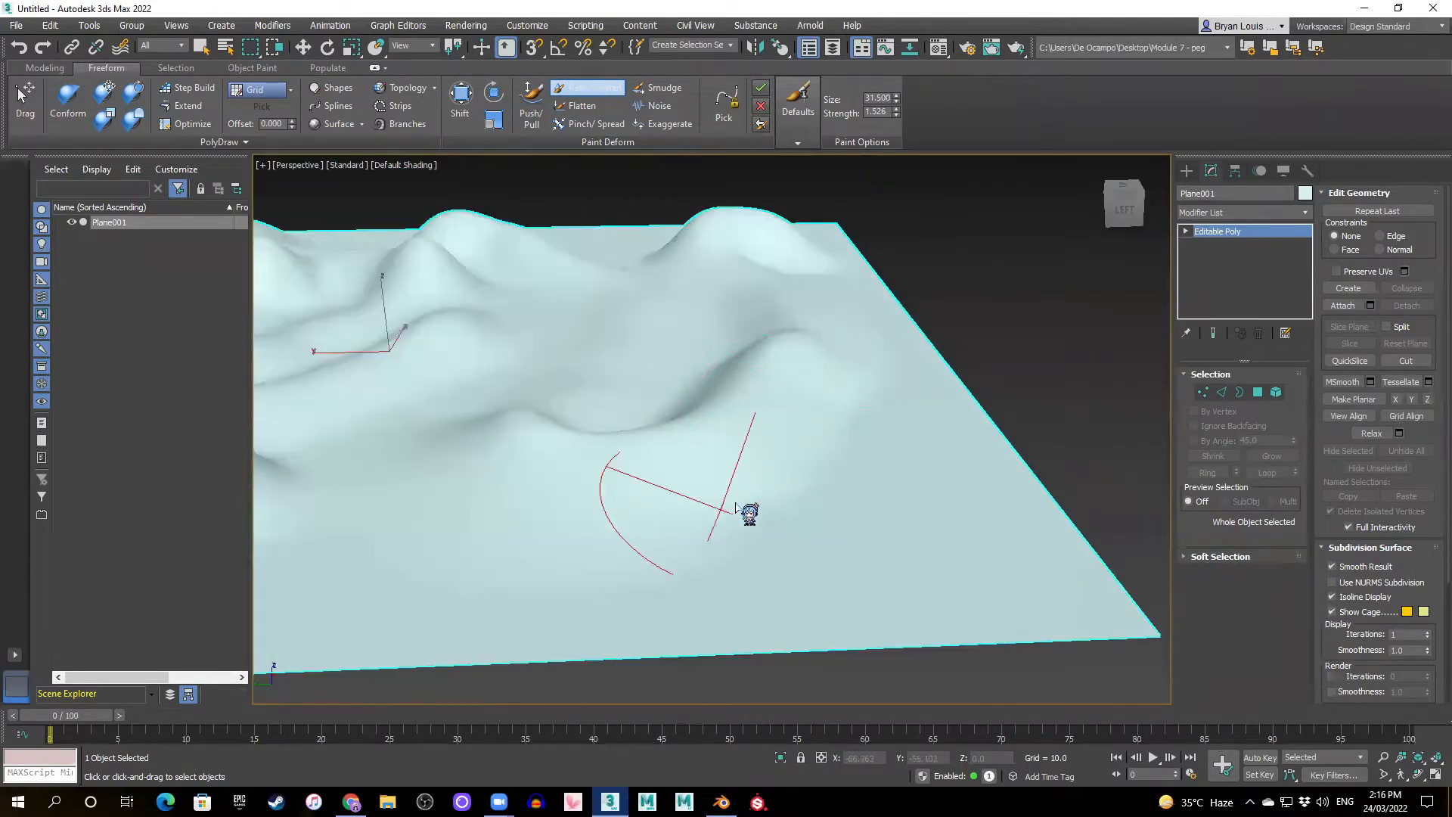
pyautogui.keyDown('alt'); pyautogui.moveTo(773, 489); pyautogui.dragTo(932, 332, button='middle'); pyautogui.keyUp('alt')
pyautogui.moveTo(789, 372)
pyautogui.keyDown('alt'); pyautogui.mouseDown(button='middle')
pyautogui.moveTo(794, 382)
pyautogui.moveTo(589, 429)
pyautogui.mouseUp(button='middle'); pyautogui.keyUp('alt')
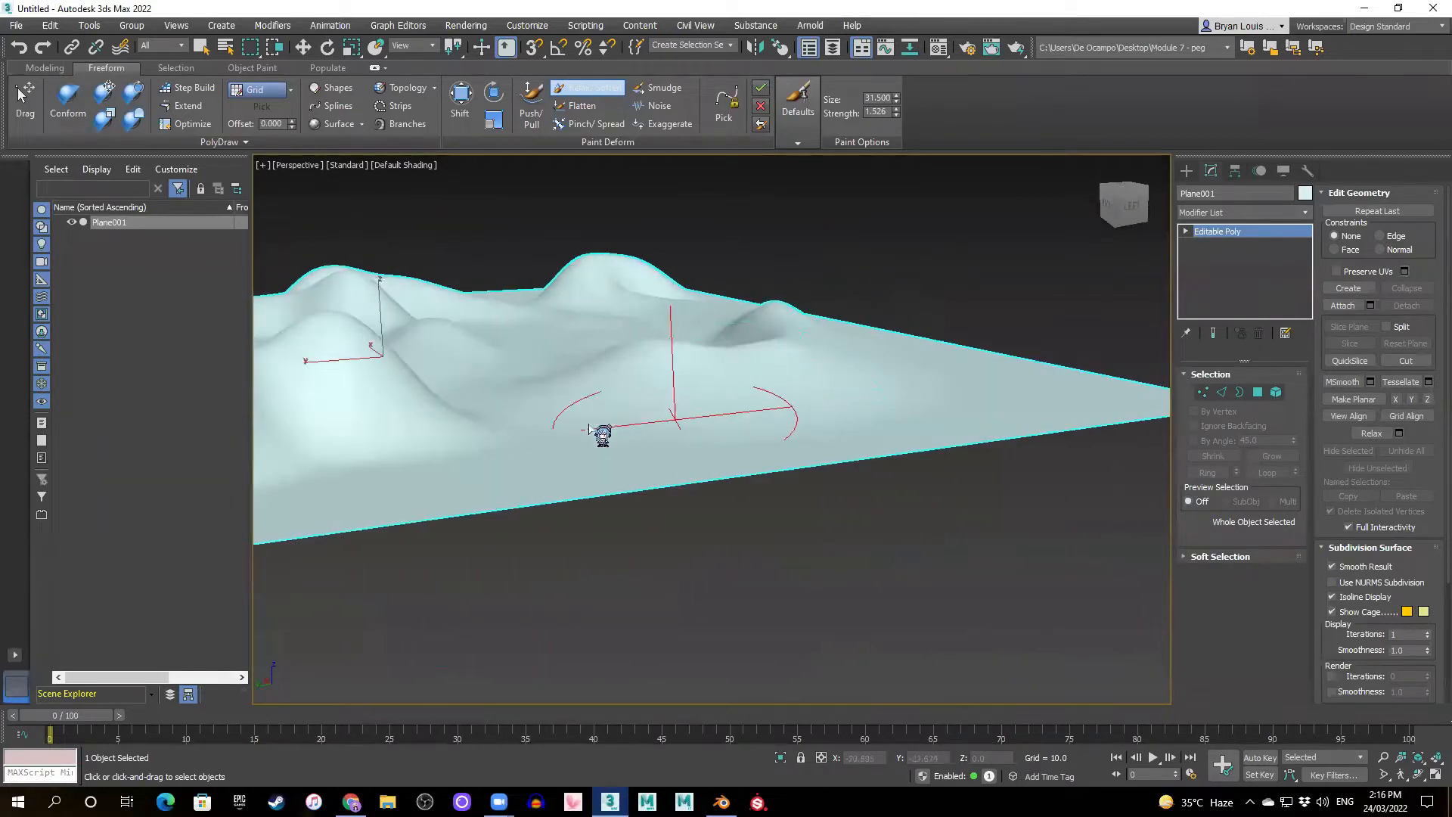
pyautogui.keyDown('alt'); pyautogui.moveTo(440, 435); pyautogui.dragTo(578, 395, button='middle'); pyautogui.keyUp('alt')
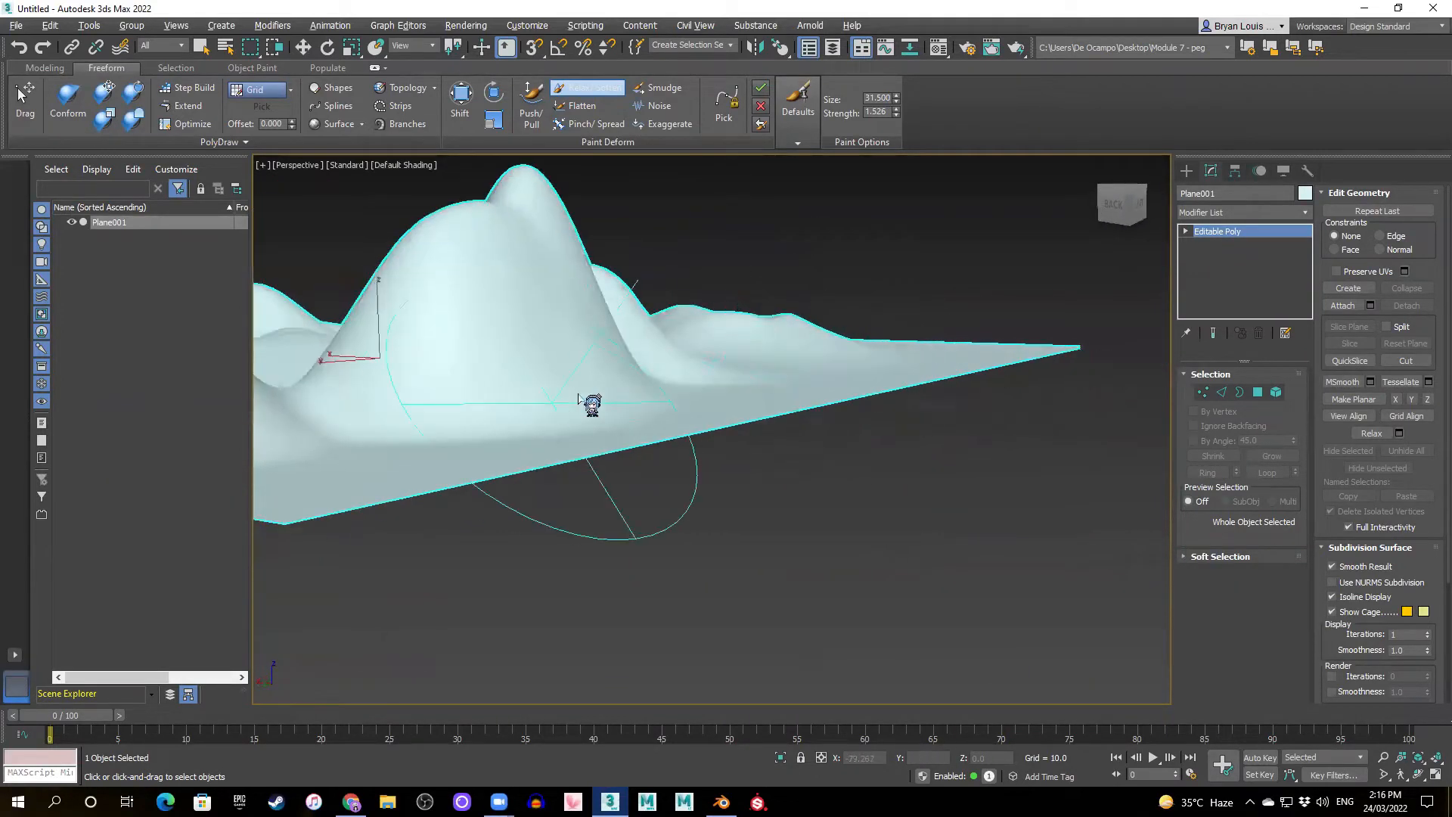
# - Smooth the hills and slopes around the tallest peak with the Relax/Soften brush
pyautogui.moveTo(701, 407)
pyautogui.keyDown('alt'); pyautogui.mouseDown(button='middle')
pyautogui.moveTo(609, 424)
pyautogui.moveTo(663, 490)
pyautogui.mouseUp(button='middle'); pyautogui.keyUp('alt')
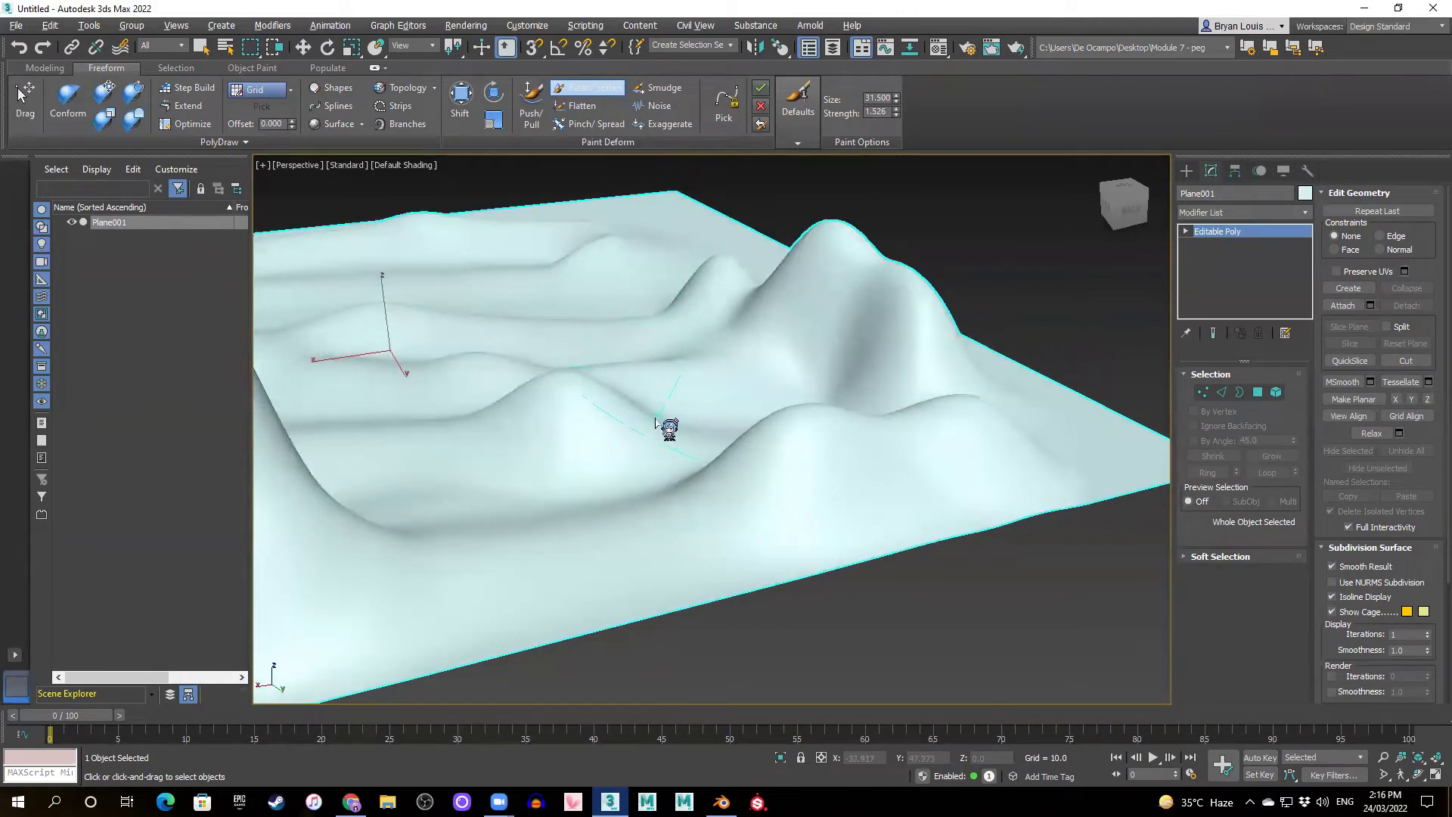
pyautogui.moveTo(713, 443)
pyautogui.keyDown('alt'); pyautogui.mouseDown(button='middle')
pyautogui.moveTo(783, 431)
pyautogui.moveTo(772, 474)
pyautogui.mouseUp(button='middle'); pyautogui.keyUp('alt')
pyautogui.keyDown('alt'); pyautogui.moveTo(649, 504); pyautogui.dragTo(645, 512, button='middle'); pyautogui.keyUp('alt')
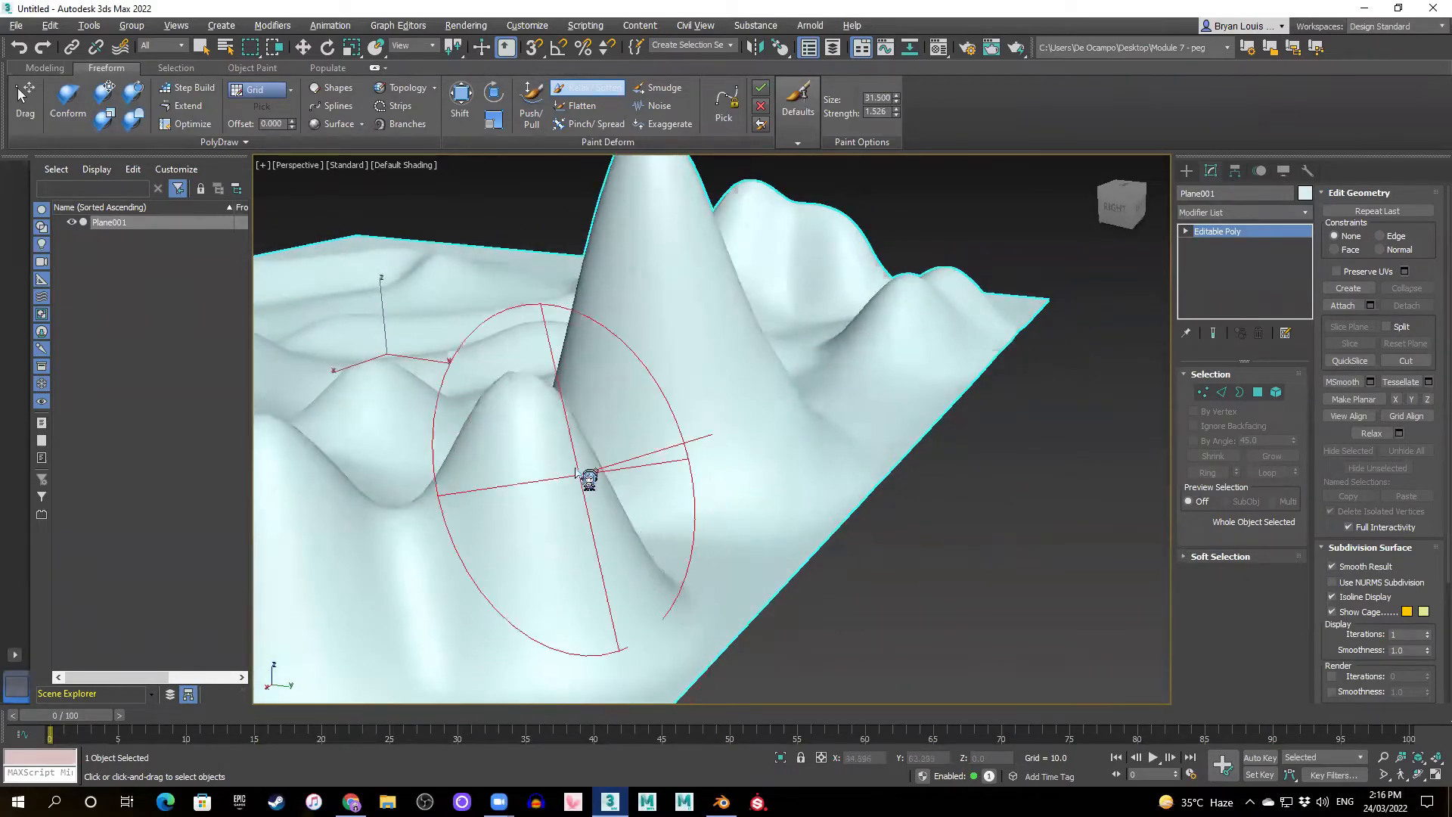
pyautogui.keyDown('alt'); pyautogui.moveTo(794, 447); pyautogui.dragTo(580, 426, button='middle'); pyautogui.keyUp('alt')
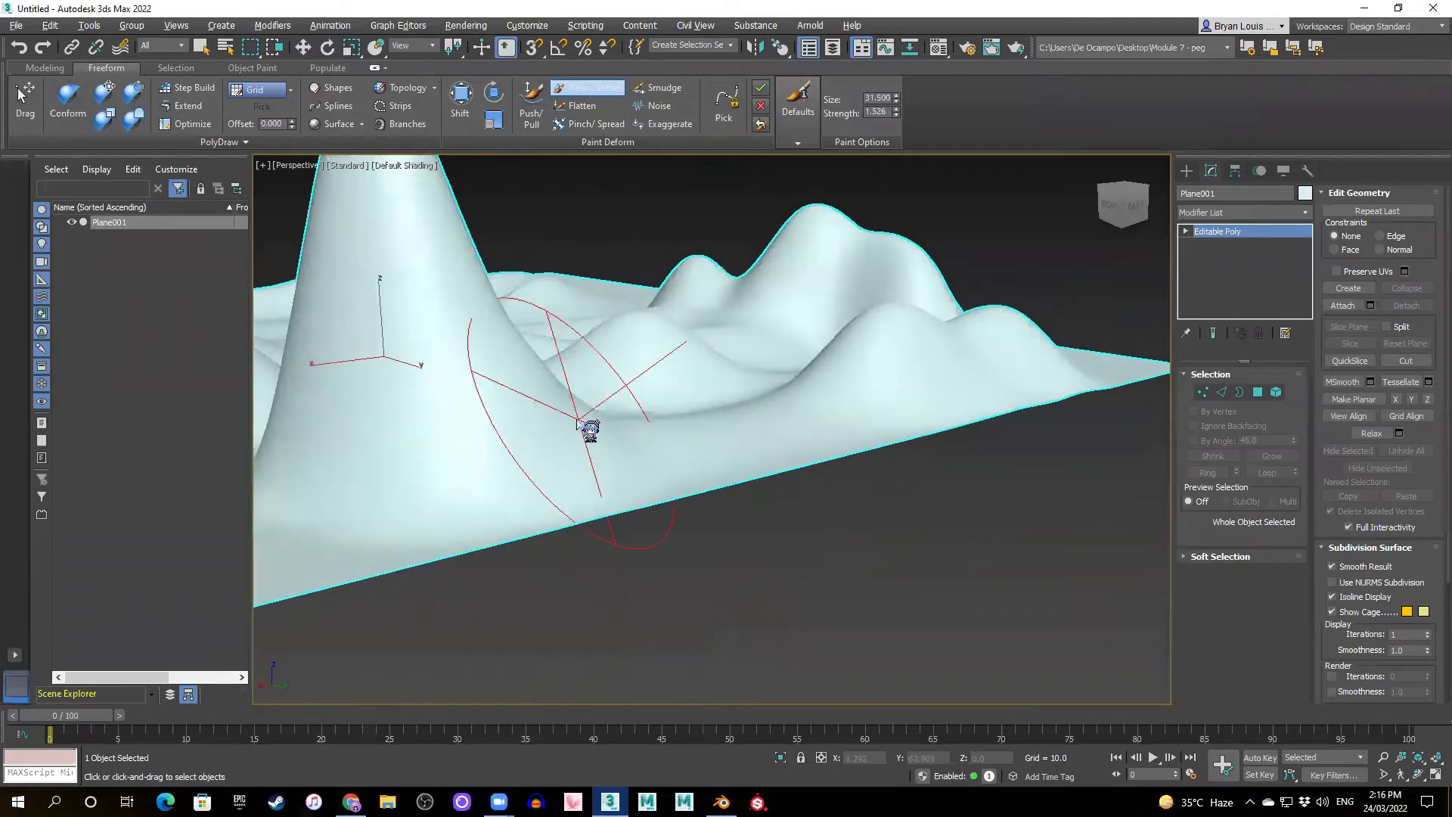
pyautogui.moveTo(539, 333); pyautogui.dragTo(575, 367, button='middle')
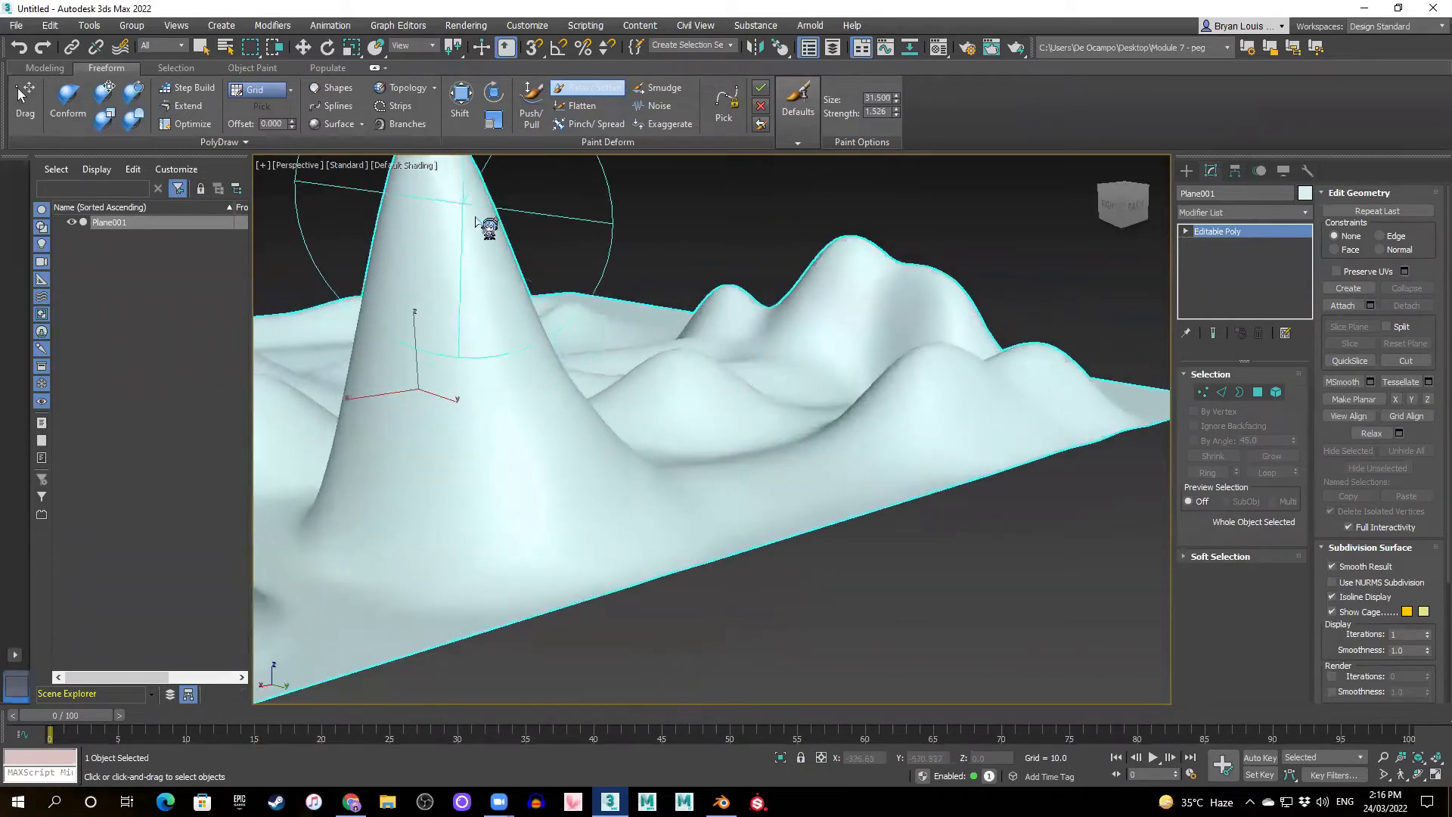
pyautogui.moveTo(587, 464)
pyautogui.keyDown('alt'); pyautogui.mouseDown(button='middle')
pyautogui.moveTo(551, 473)
pyautogui.moveTo(860, 422)
pyautogui.moveTo(680, 493)
pyautogui.mouseUp(button='middle'); pyautogui.keyUp('alt')
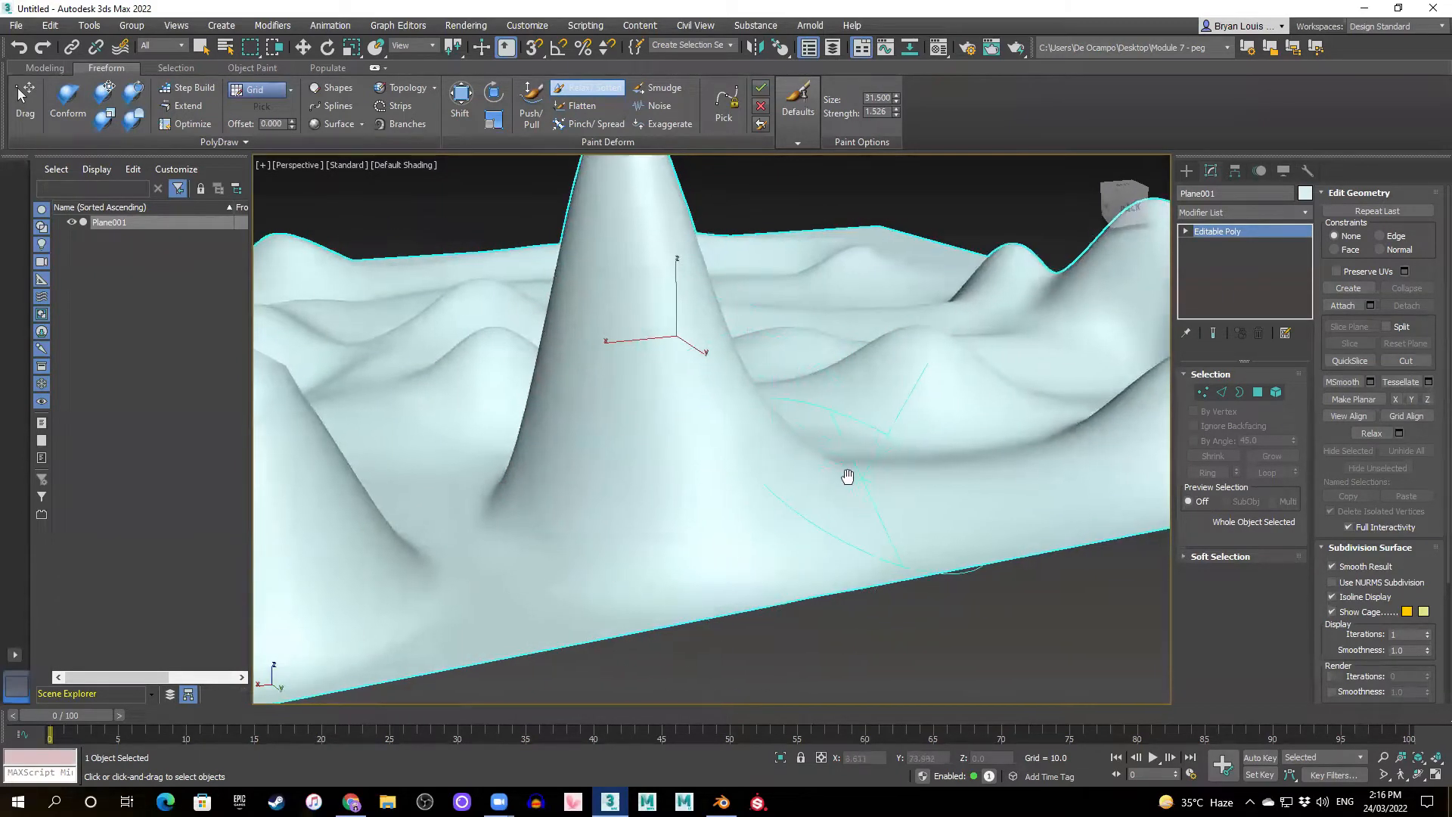
pyautogui.keyDown('alt'); pyautogui.moveTo(845, 480); pyautogui.dragTo(655, 176, button='middle'); pyautogui.keyUp('alt')
pyautogui.keyDown('alt'); pyautogui.moveTo(642, 425); pyautogui.dragTo(590, 154, button='middle'); pyautogui.keyUp('alt')
# - Level a low hill and the tallest peak into flat-topped plateaus with the Flatten brush
pyautogui.click(583, 105)
pyautogui.moveTo(875, 285)
pyautogui.keyDown('alt'); pyautogui.mouseDown(button='middle')
pyautogui.moveTo(901, 356)
pyautogui.moveTo(864, 402)
pyautogui.moveTo(875, 416)
pyautogui.moveTo(982, 398)
pyautogui.moveTo(828, 425)
pyautogui.mouseUp(button='middle'); pyautogui.keyUp('alt')
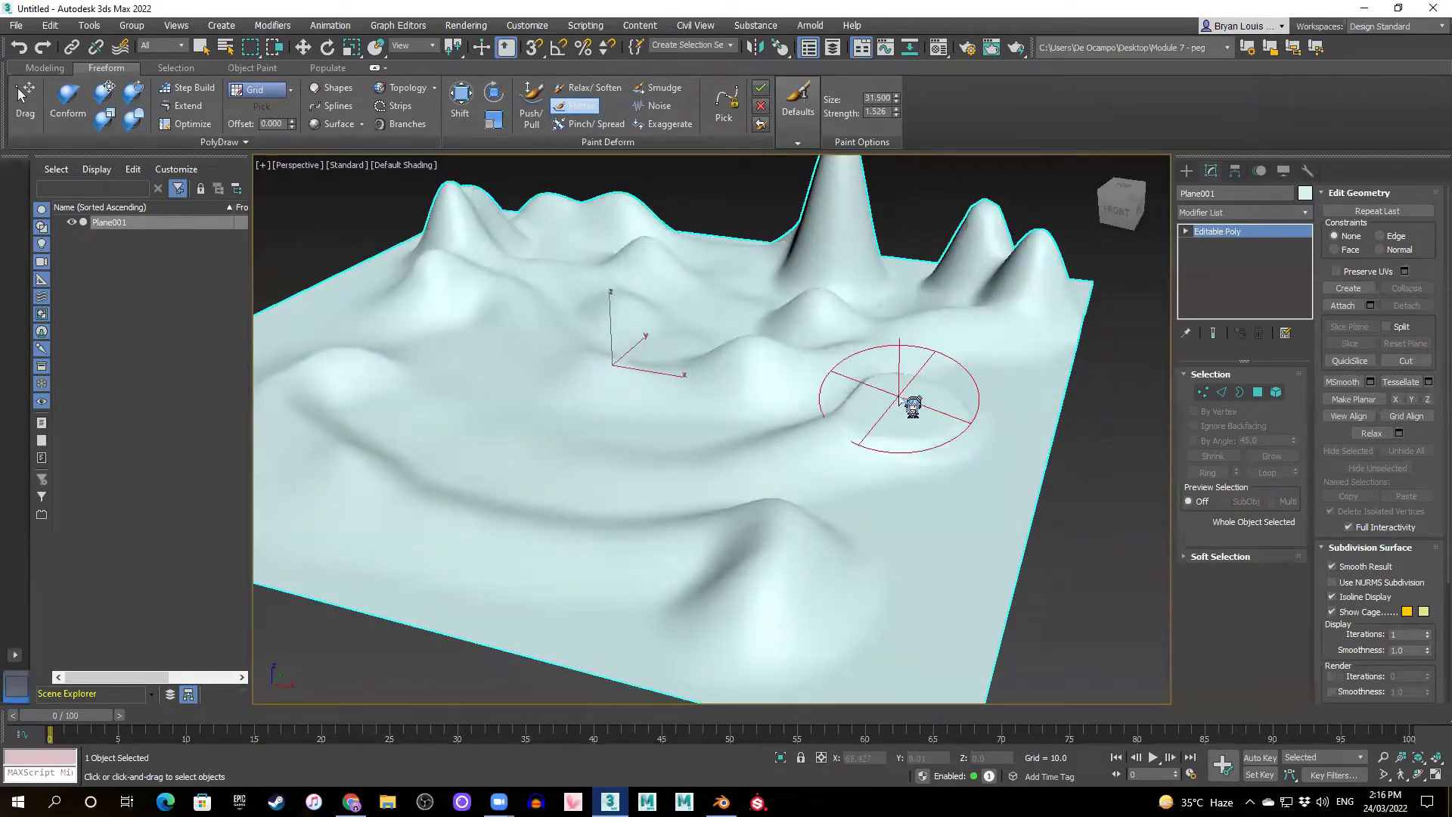
pyautogui.moveTo(910, 428)
pyautogui.keyDown('alt'); pyautogui.mouseDown(button='middle')
pyautogui.moveTo(832, 383)
pyautogui.moveTo(738, 383)
pyautogui.moveTo(761, 447)
pyautogui.moveTo(833, 484)
pyautogui.mouseUp(button='middle'); pyautogui.keyUp('alt')
pyautogui.moveTo(761, 364); pyautogui.dragTo(762, 366)
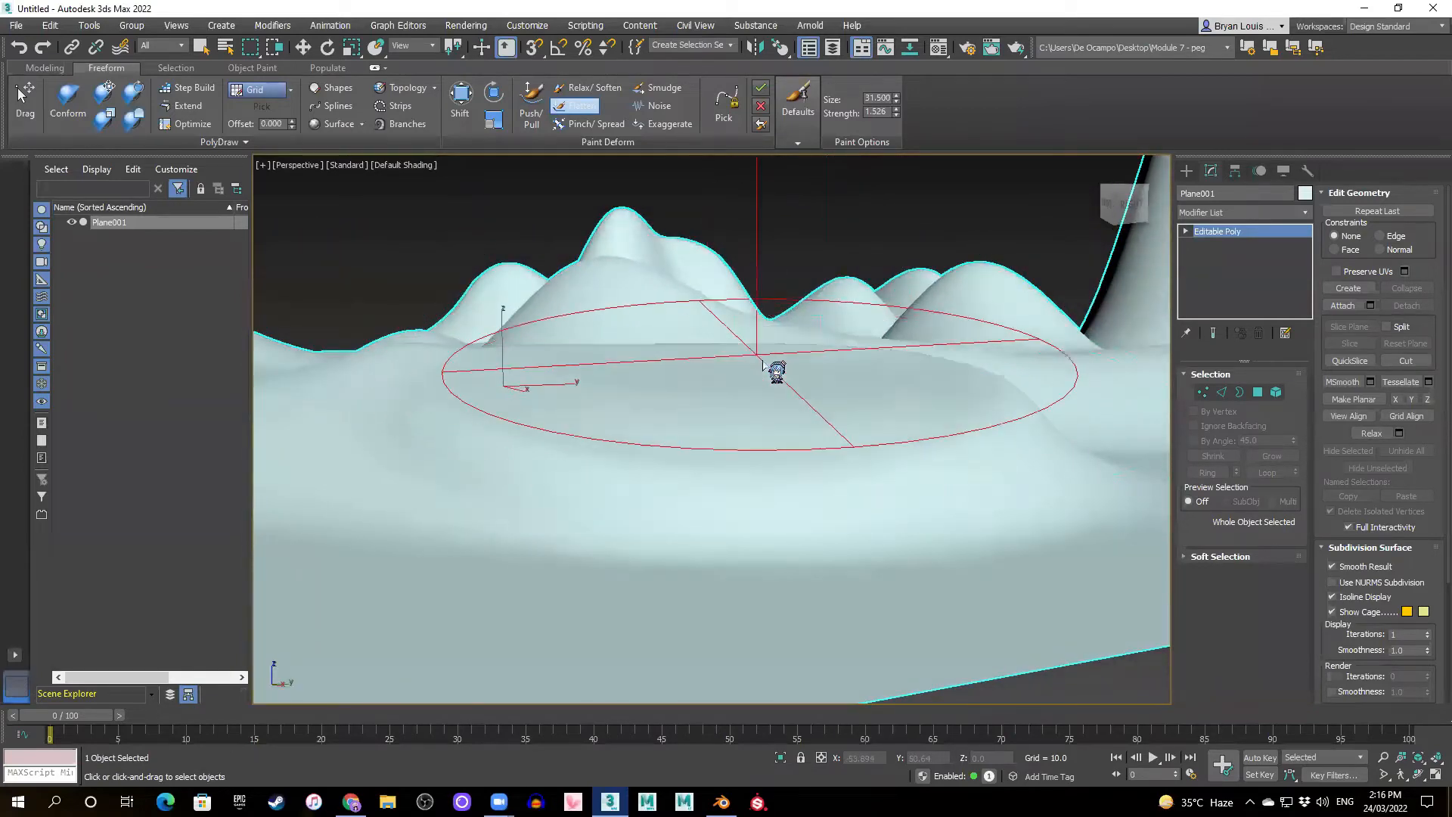
pyautogui.moveTo(761, 365)
pyautogui.keyDown('alt'); pyautogui.mouseDown(button='middle')
pyautogui.moveTo(719, 376)
pyautogui.moveTo(917, 356)
pyautogui.moveTo(710, 428)
pyautogui.moveTo(800, 359)
pyautogui.moveTo(836, 406)
pyautogui.mouseUp(button='middle'); pyautogui.keyUp('alt')
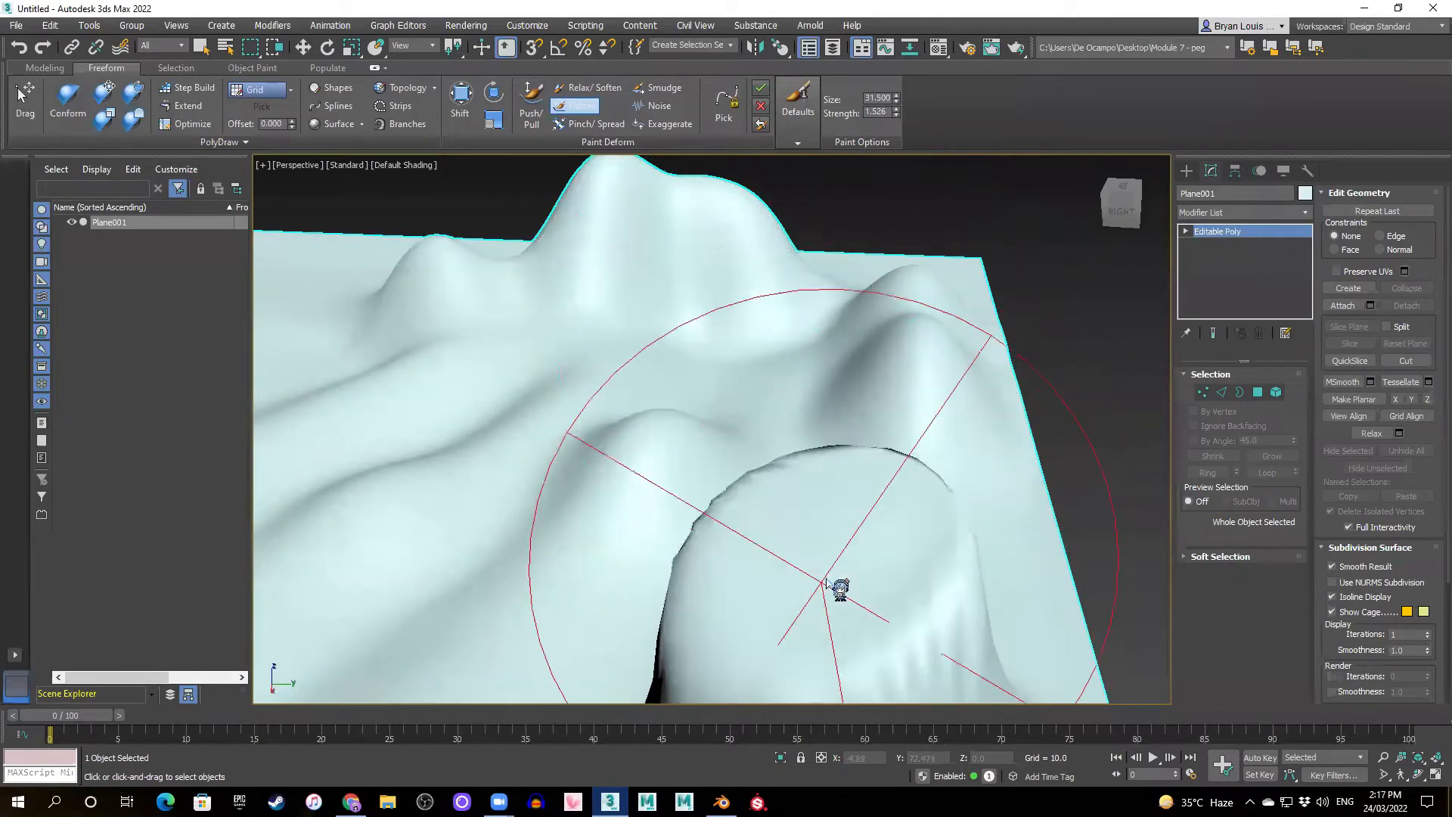
pyautogui.moveTo(891, 533)
pyautogui.keyDown('alt'); pyautogui.mouseDown(button='middle')
pyautogui.moveTo(817, 535)
pyautogui.moveTo(816, 509)
pyautogui.moveTo(839, 534)
pyautogui.moveTo(806, 553)
pyautogui.moveTo(837, 421)
pyautogui.moveTo(904, 464)
pyautogui.moveTo(785, 479)
pyautogui.moveTo(891, 481)
pyautogui.moveTo(733, 490)
pyautogui.moveTo(642, 590)
pyautogui.moveTo(739, 529)
pyautogui.moveTo(594, 543)
pyautogui.moveTo(606, 519)
pyautogui.moveTo(583, 184)
pyautogui.mouseUp(button='middle'); pyautogui.keyUp('alt')
# - Pinch and spread the small hill beside the flattened mound with the Pinch/Spread brush
pyautogui.click(590, 123)
pyautogui.keyDown('alt'); pyautogui.moveTo(519, 457); pyautogui.dragTo(601, 475, button='middle'); pyautogui.keyUp('alt')
pyautogui.moveTo(837, 461)
pyautogui.keyDown('alt'); pyautogui.mouseDown(button='middle')
pyautogui.moveTo(749, 507)
pyautogui.moveTo(745, 451)
pyautogui.mouseUp(button='middle'); pyautogui.keyUp('alt')
pyautogui.scroll(5, 696, 498)
pyautogui.scroll(-7, 691, 503)
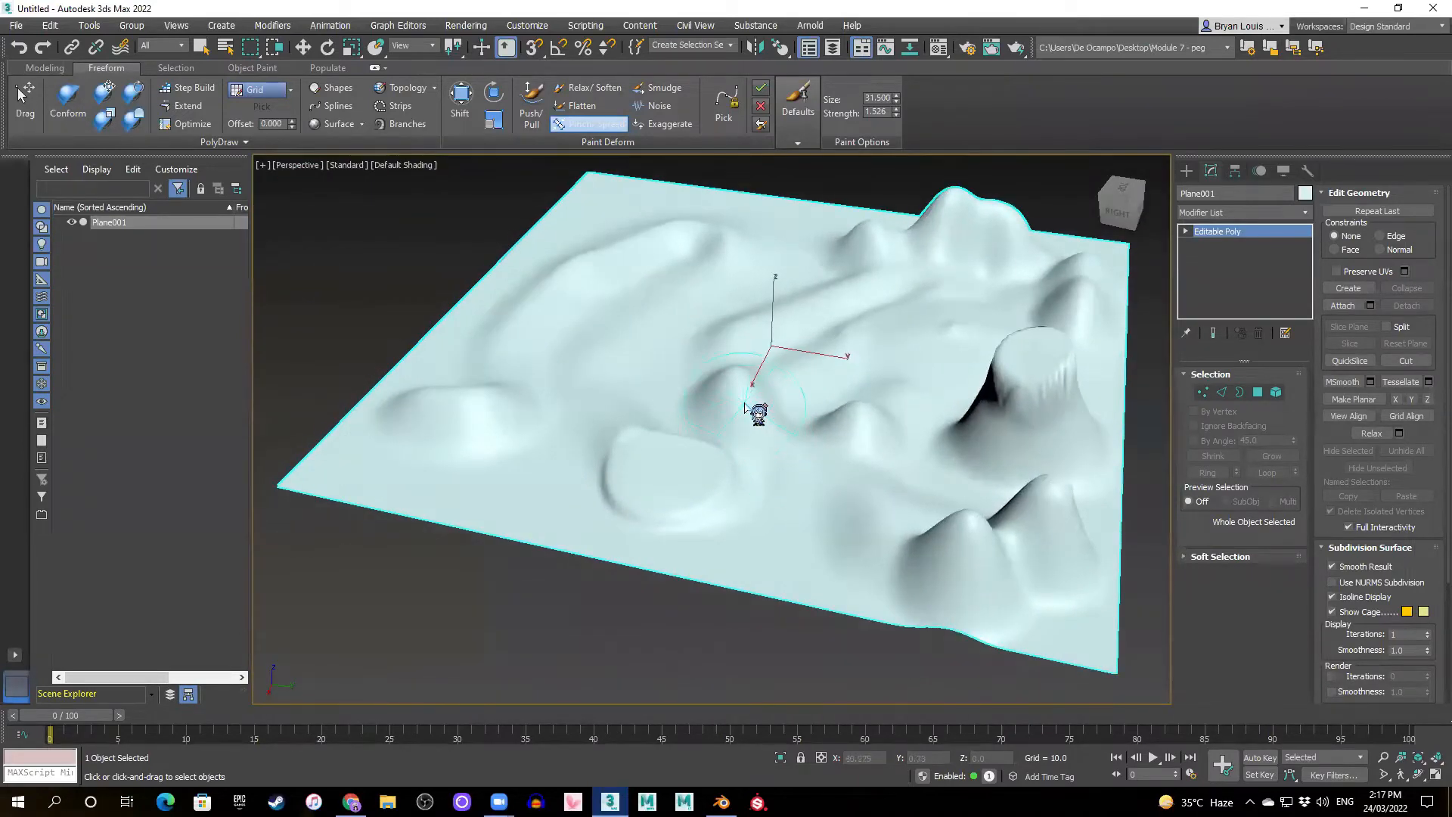
pyautogui.scroll(4, 753, 391)
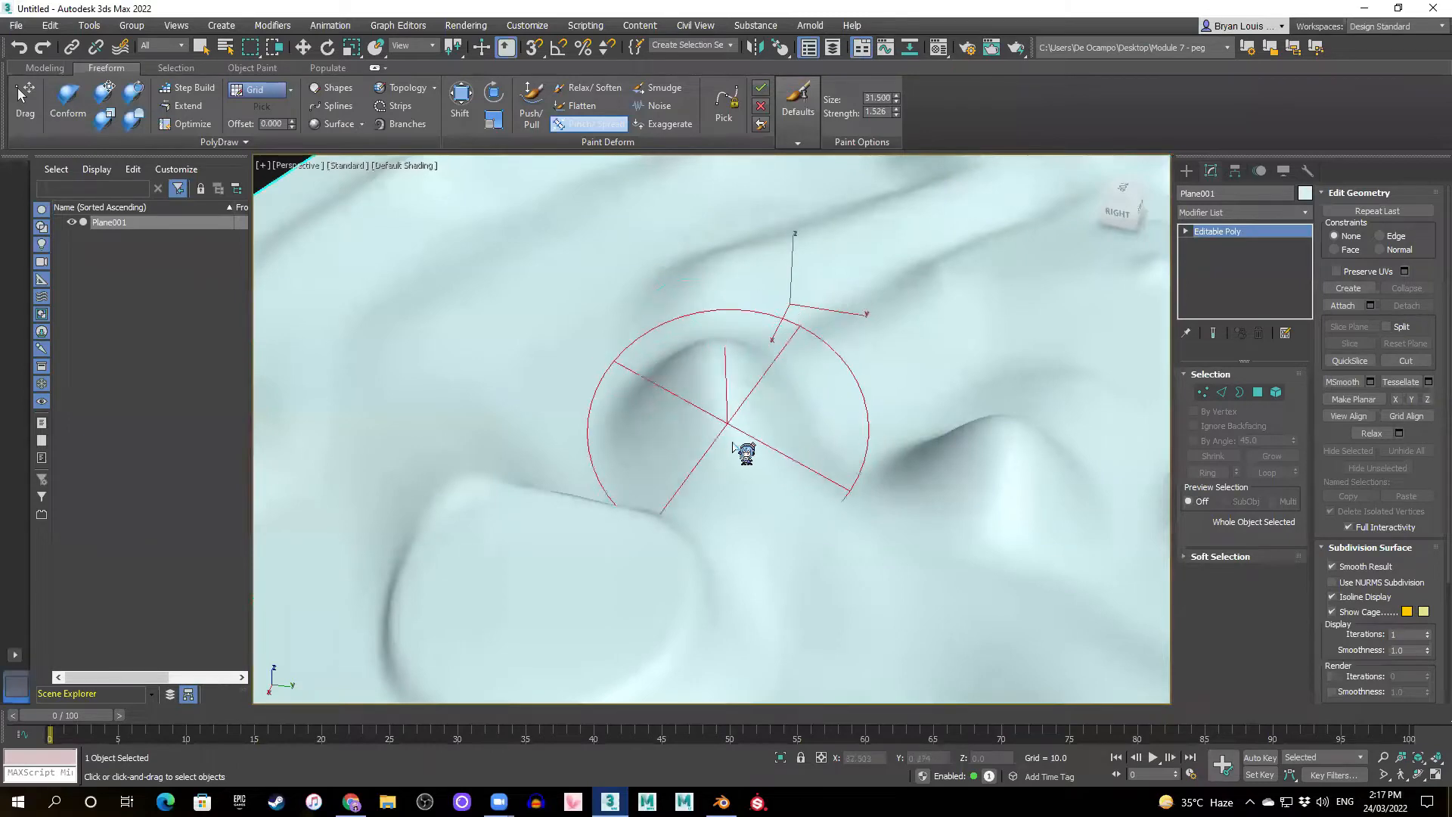
pyautogui.keyDown('alt'); pyautogui.moveTo(700, 423); pyautogui.dragTo(785, 451); pyautogui.keyUp('alt')
pyautogui.keyDown('alt'); pyautogui.moveTo(784, 451); pyautogui.dragTo(717, 360, button='middle'); pyautogui.keyUp('alt')
pyautogui.scroll(2, 651, 396)
pyautogui.scroll(3, 651, 395)
pyautogui.scroll(-3, 874, 395)
pyautogui.scroll(-2, 782, 366)
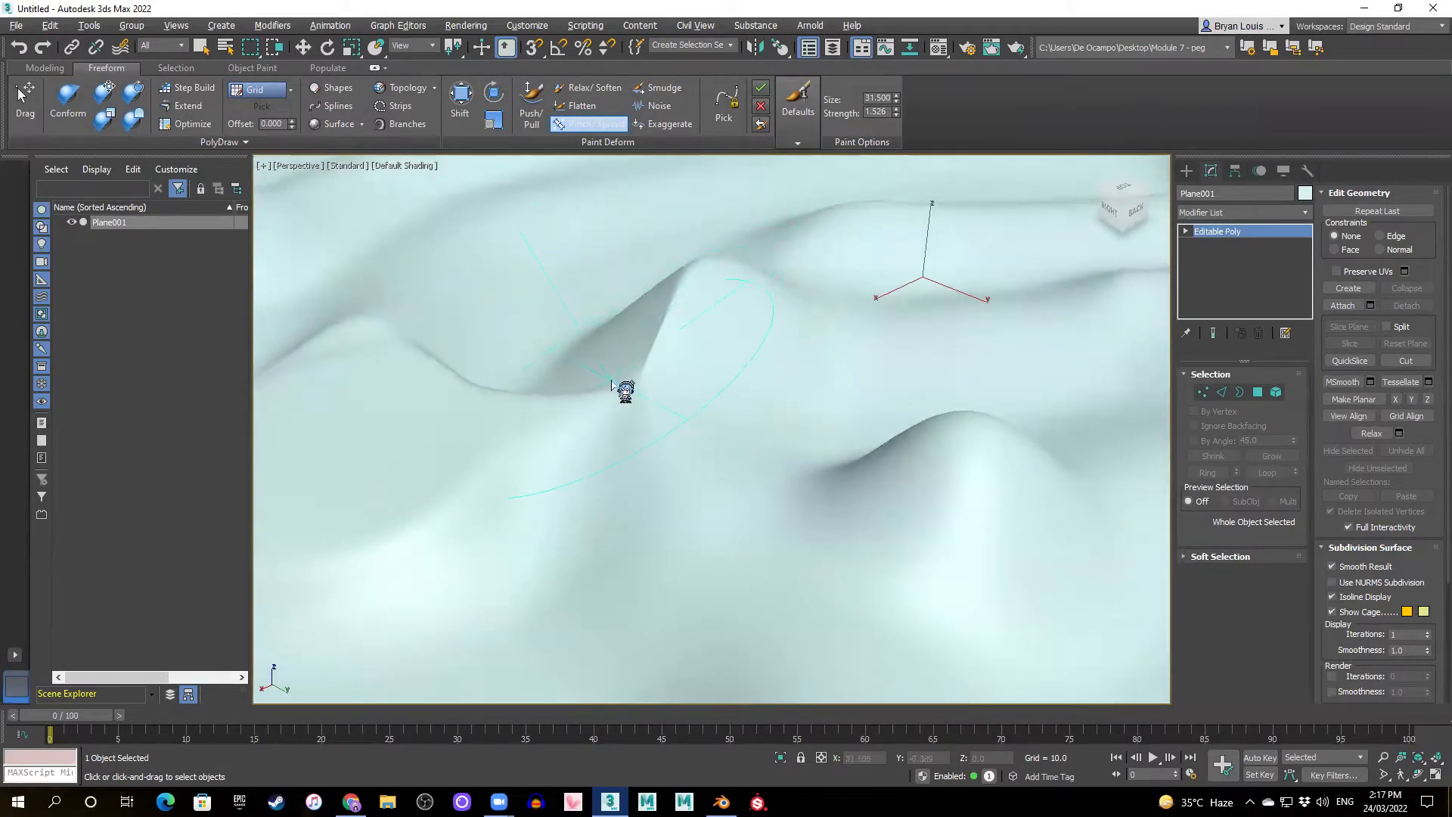
pyautogui.keyDown('alt'); pyautogui.moveTo(613, 384); pyautogui.dragTo(735, 331, button='middle'); pyautogui.keyUp('alt')
pyautogui.moveTo(642, 447)
pyautogui.keyDown('alt'); pyautogui.mouseDown(button='middle')
pyautogui.moveTo(773, 470)
pyautogui.moveTo(885, 460)
pyautogui.moveTo(754, 439)
pyautogui.moveTo(846, 461)
pyautogui.mouseUp(button='middle'); pyautogui.keyUp('alt')
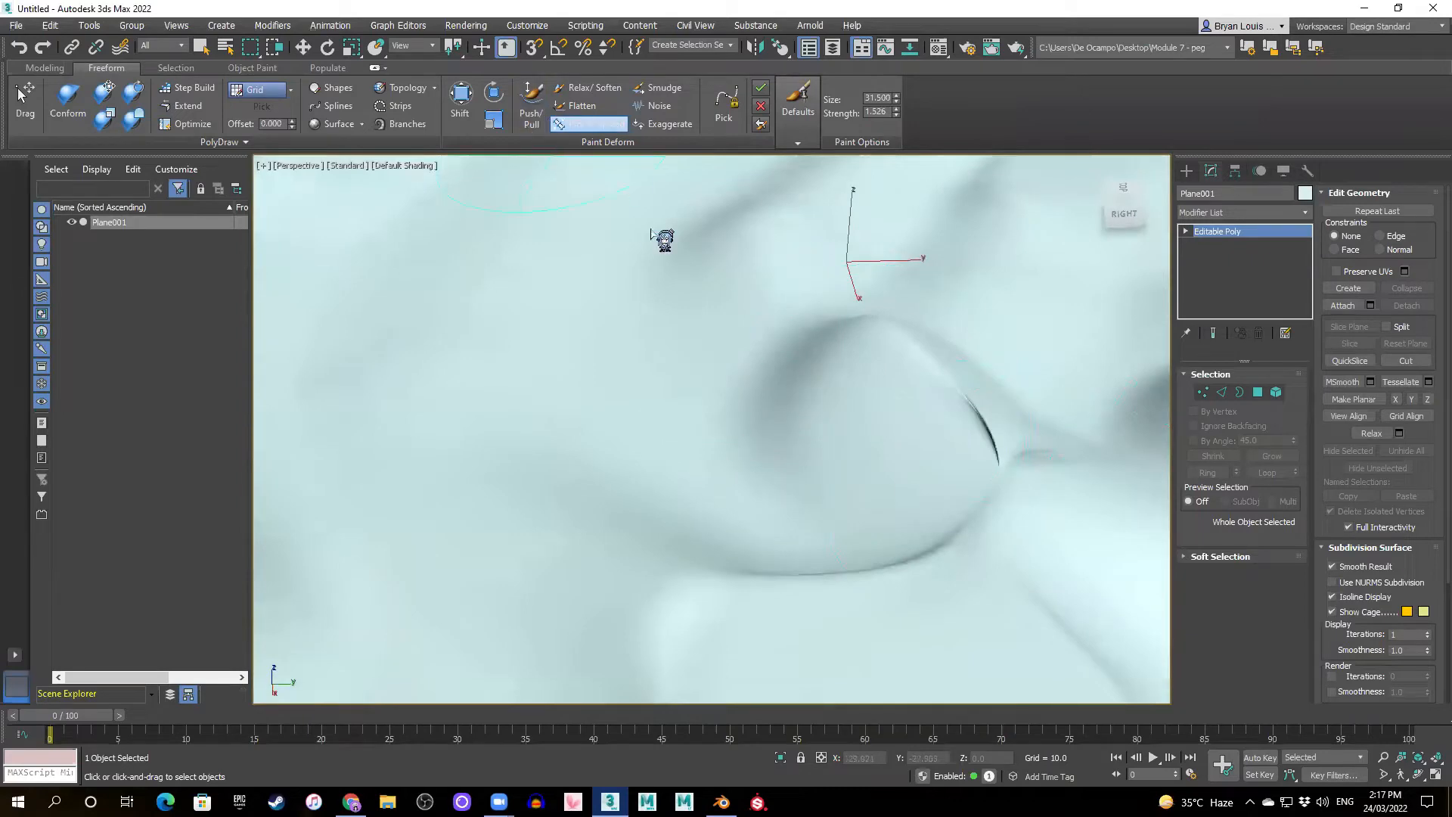
# - Try more Pinch/Spread strokes on the ridges across the plane and undo them
pyautogui.scroll(-5, 794, 405)
pyautogui.moveTo(795, 405); pyautogui.dragTo(706, 445, button='middle')
pyautogui.scroll(6, 715, 401)
pyautogui.scroll(-10, 654, 418)
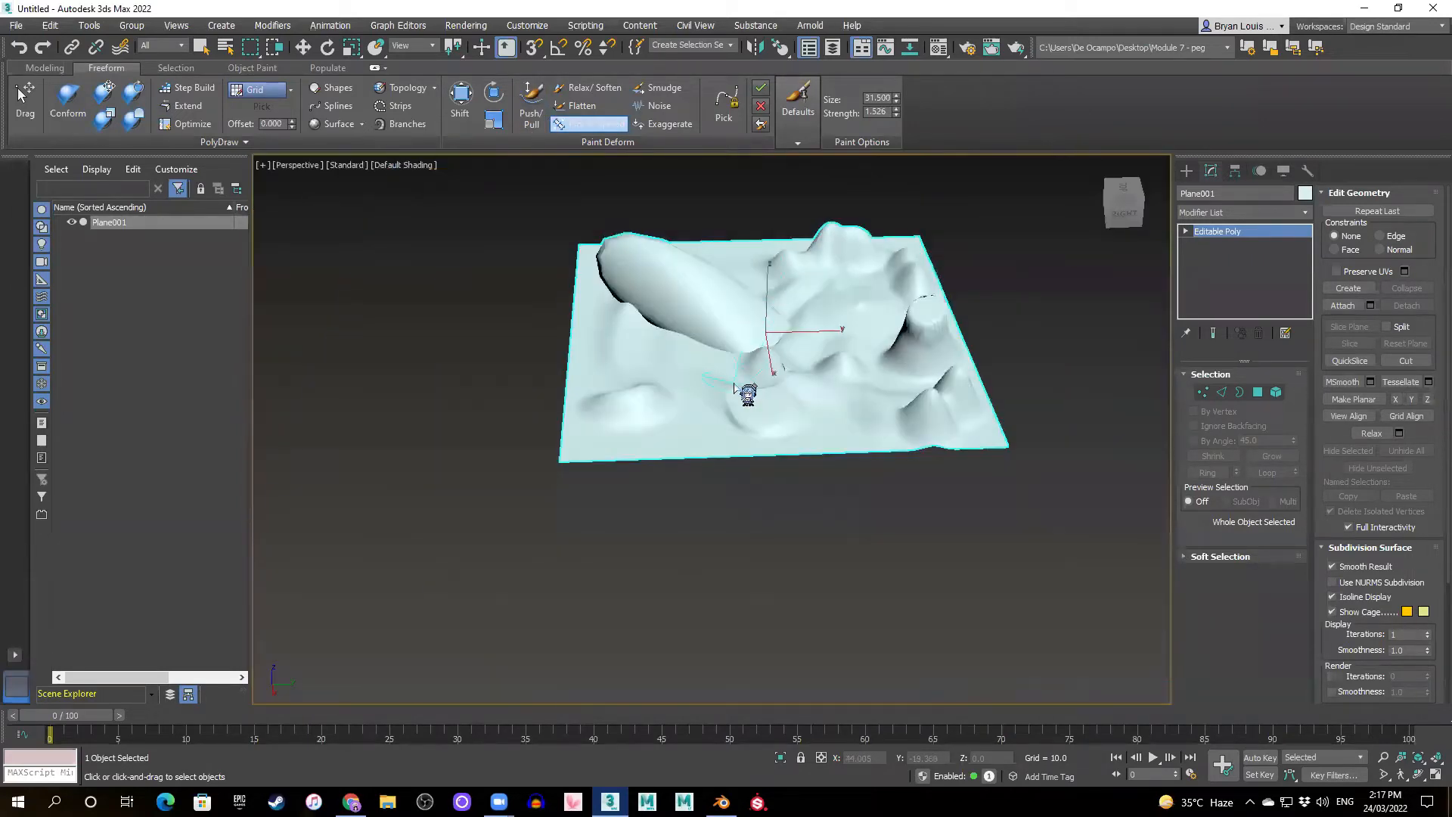
pyautogui.keyDown('alt'); pyautogui.moveTo(734, 388); pyautogui.dragTo(784, 360, button='middle'); pyautogui.keyUp('alt')
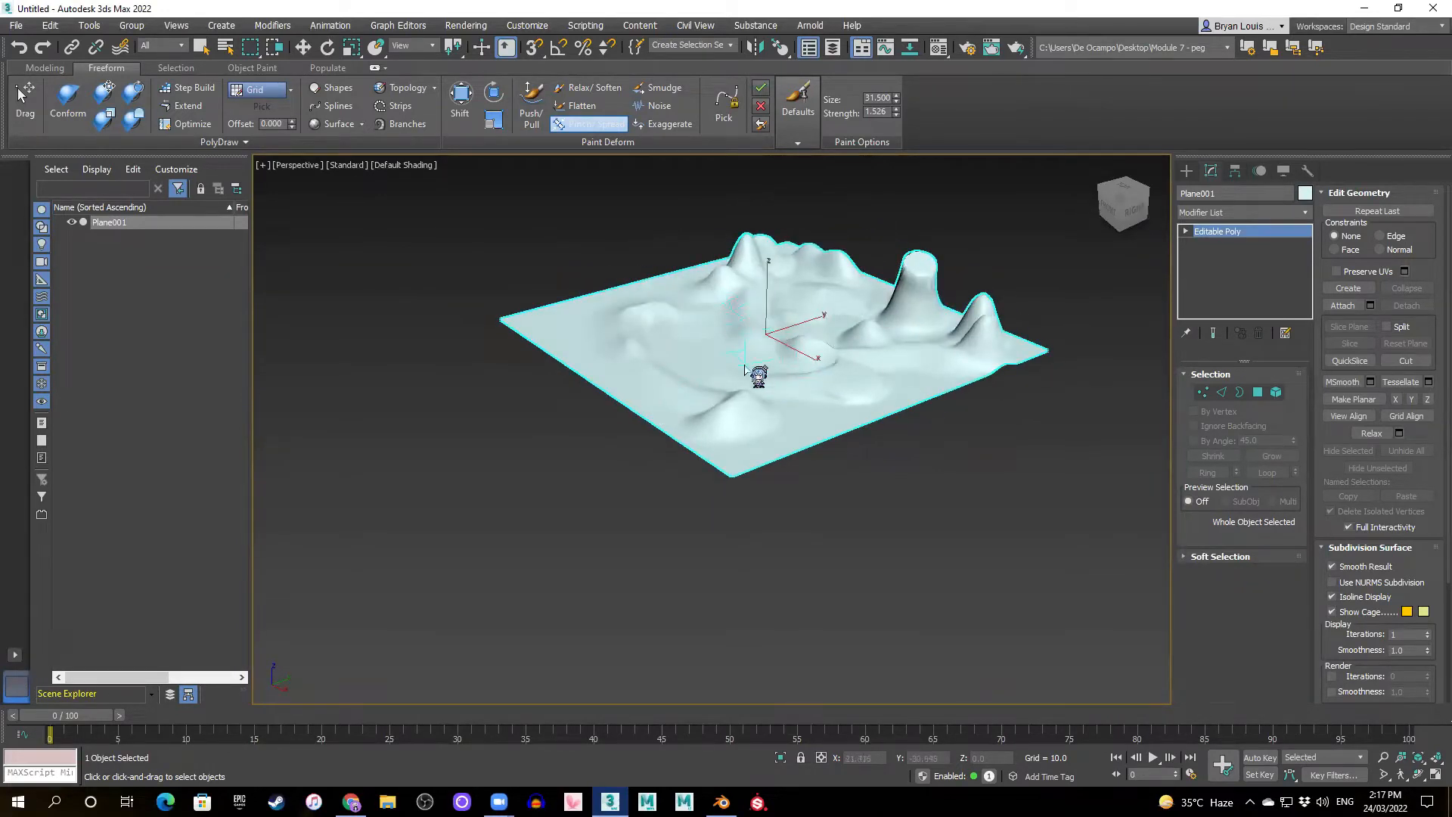
pyautogui.scroll(8, 745, 369)
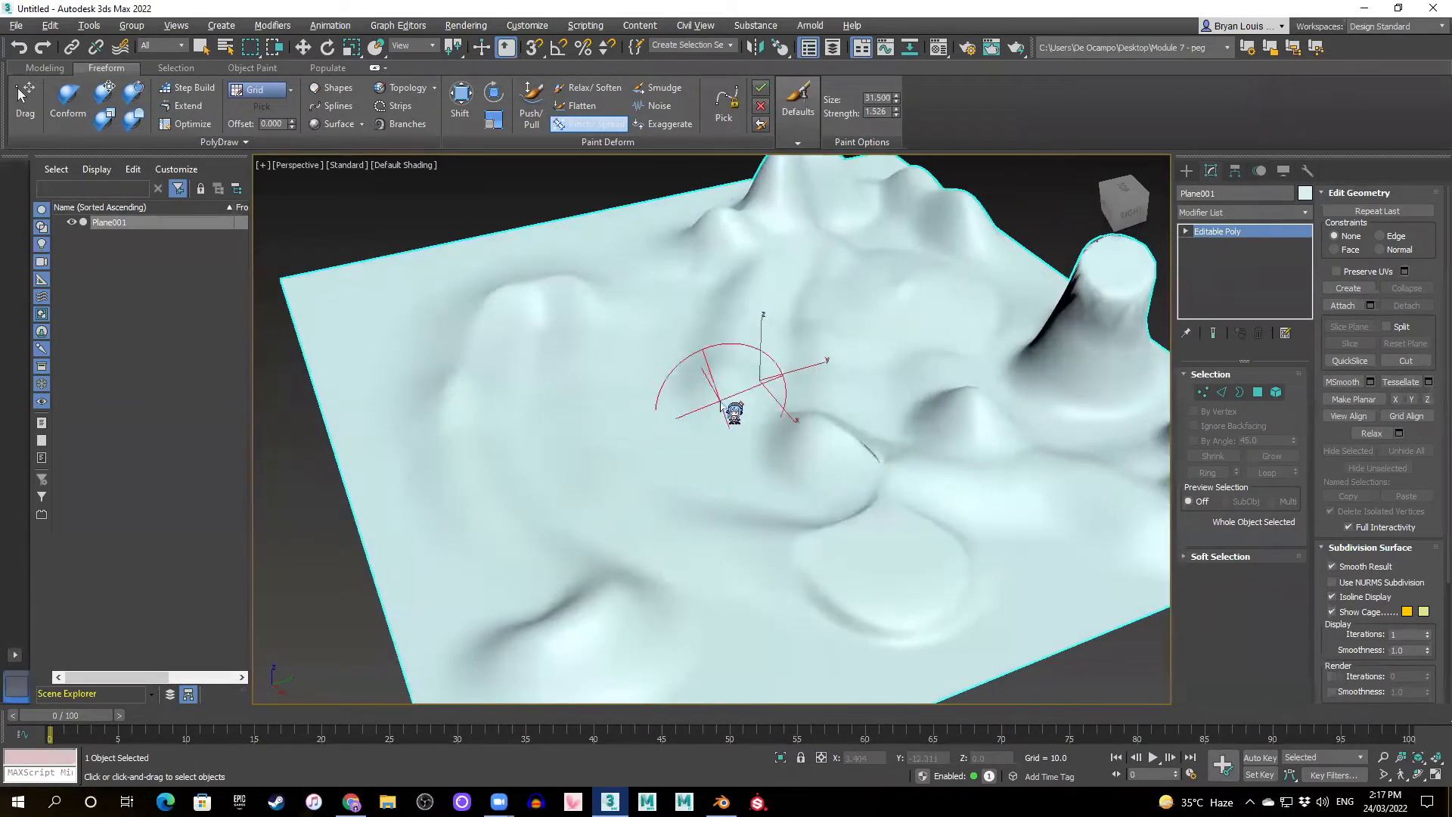
pyautogui.keyDown('alt'); pyautogui.moveTo(777, 396); pyautogui.dragTo(763, 445, button='middle'); pyautogui.keyUp('alt')
pyautogui.moveTo(828, 474); pyautogui.dragTo(799, 470)
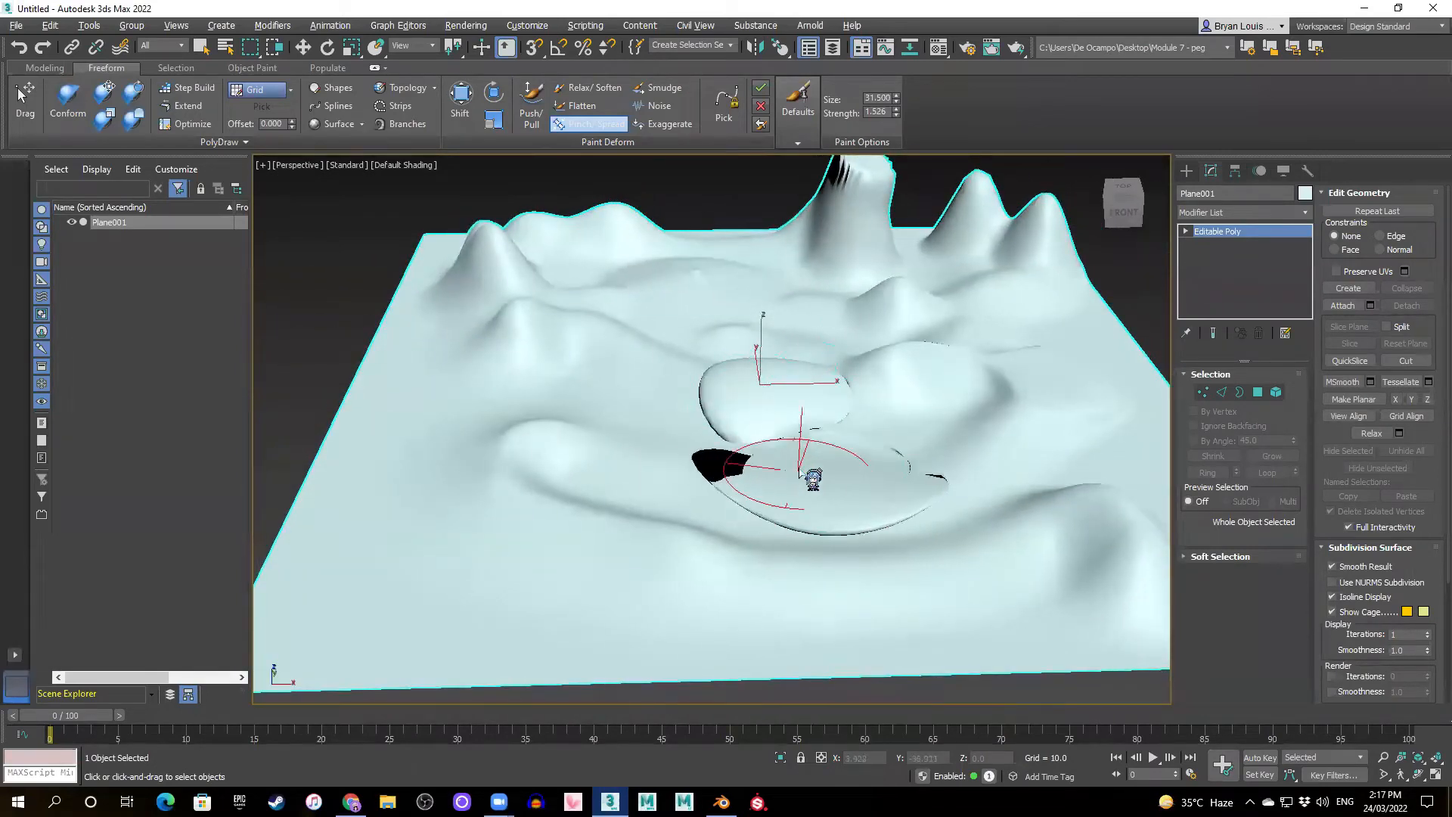
pyautogui.hotkey('ctrl', 'z')
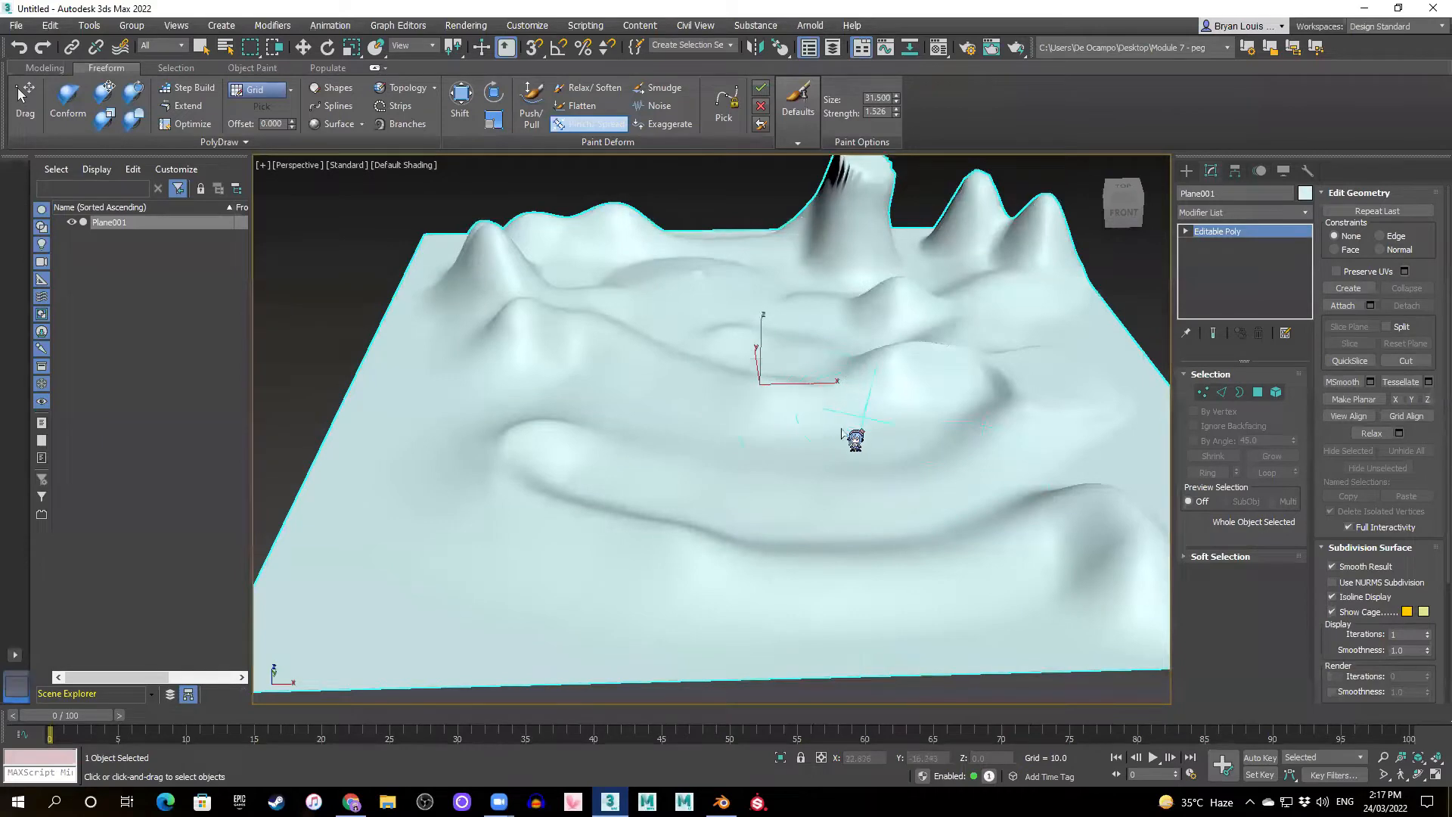
# - Try dragging the surface near the middle of the plane with the Smudge brush and undo it
pyautogui.keyDown('alt'); pyautogui.moveTo(842, 434); pyautogui.dragTo(733, 395, button='middle'); pyautogui.keyUp('alt')
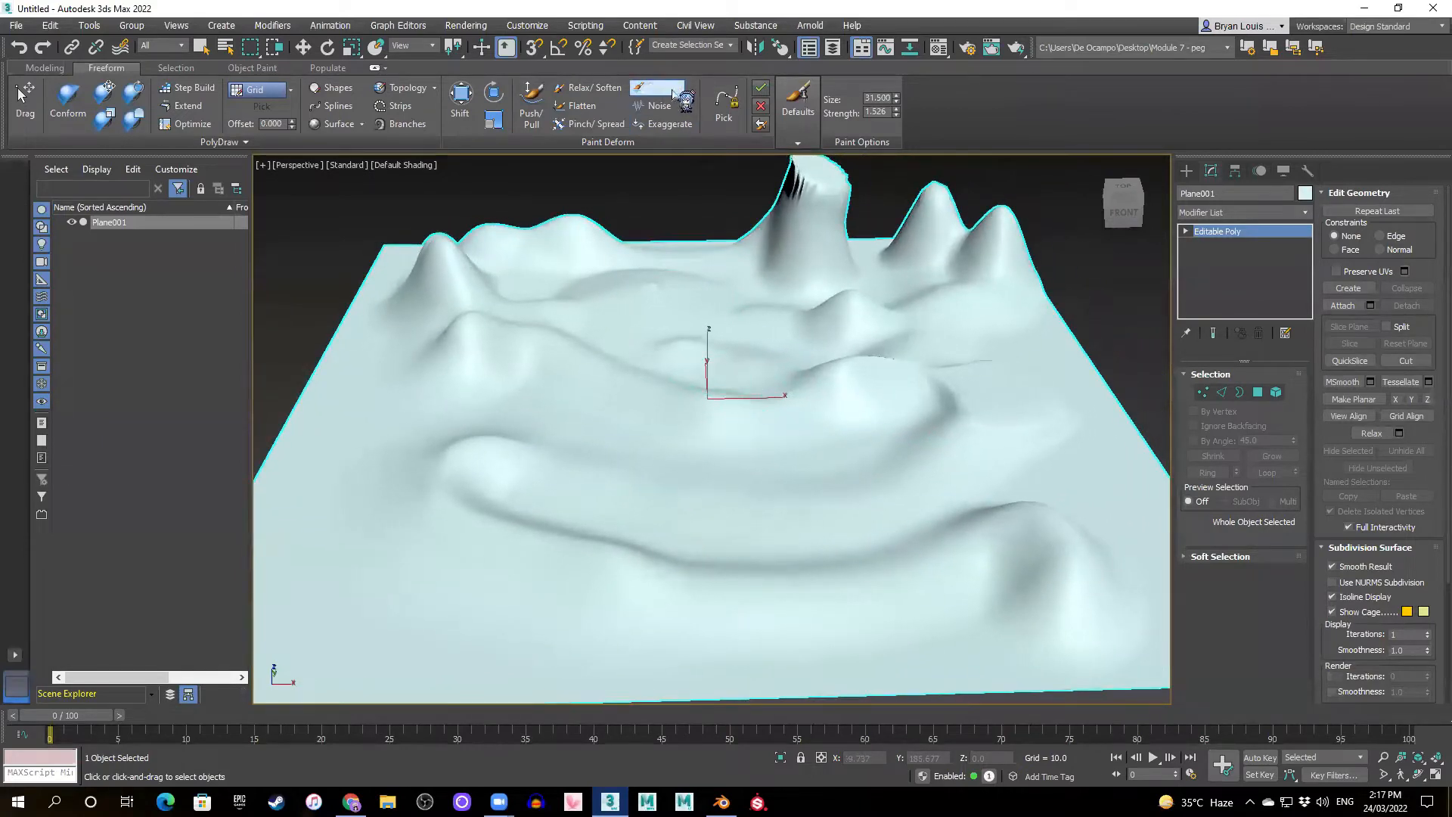
pyautogui.moveTo(696, 409)
pyautogui.keyDown('alt'); pyautogui.mouseDown(button='middle')
pyautogui.moveTo(684, 441)
pyautogui.moveTo(791, 434)
pyautogui.moveTo(683, 444)
pyautogui.moveTo(559, 426)
pyautogui.moveTo(600, 447)
pyautogui.moveTo(684, 438)
pyautogui.moveTo(658, 441)
pyautogui.mouseUp(button='middle'); pyautogui.keyUp('alt')
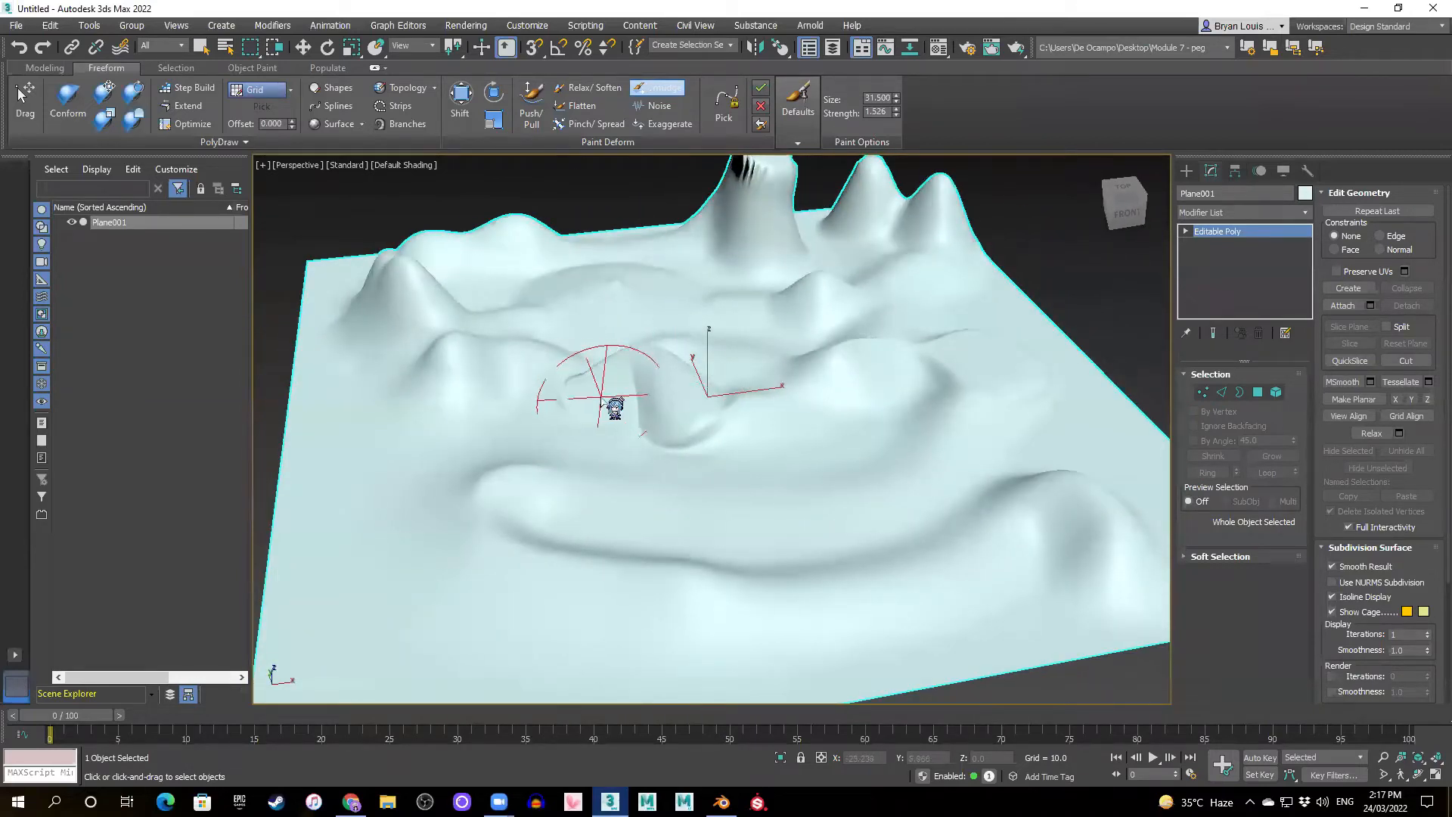
pyautogui.moveTo(577, 404)
pyautogui.keyDown('alt'); pyautogui.mouseDown(button='middle')
pyautogui.moveTo(591, 425)
pyautogui.moveTo(703, 429)
pyautogui.mouseUp(button='middle'); pyautogui.keyUp('alt')
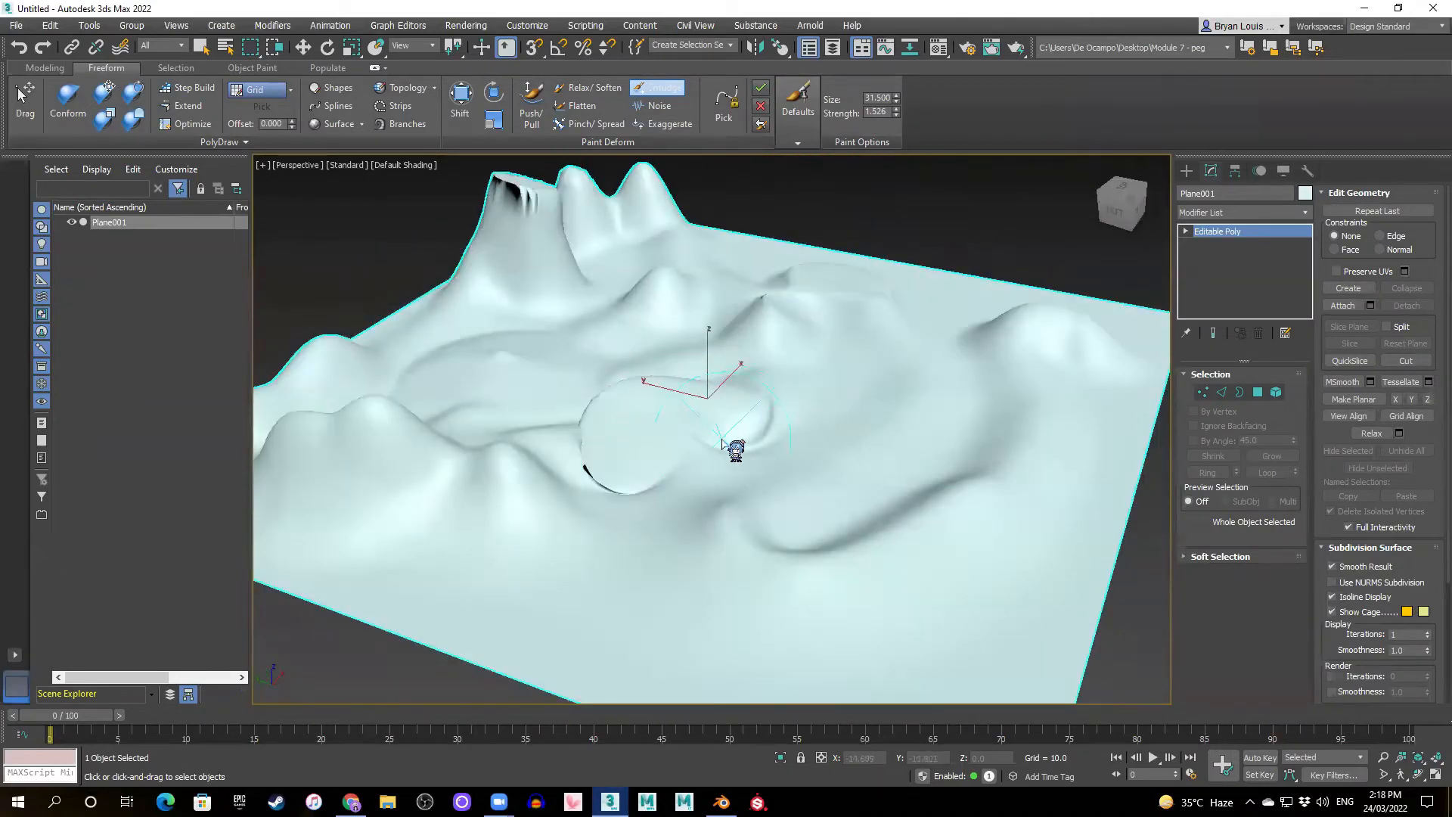
pyautogui.hotkey('ctrl', 'z')
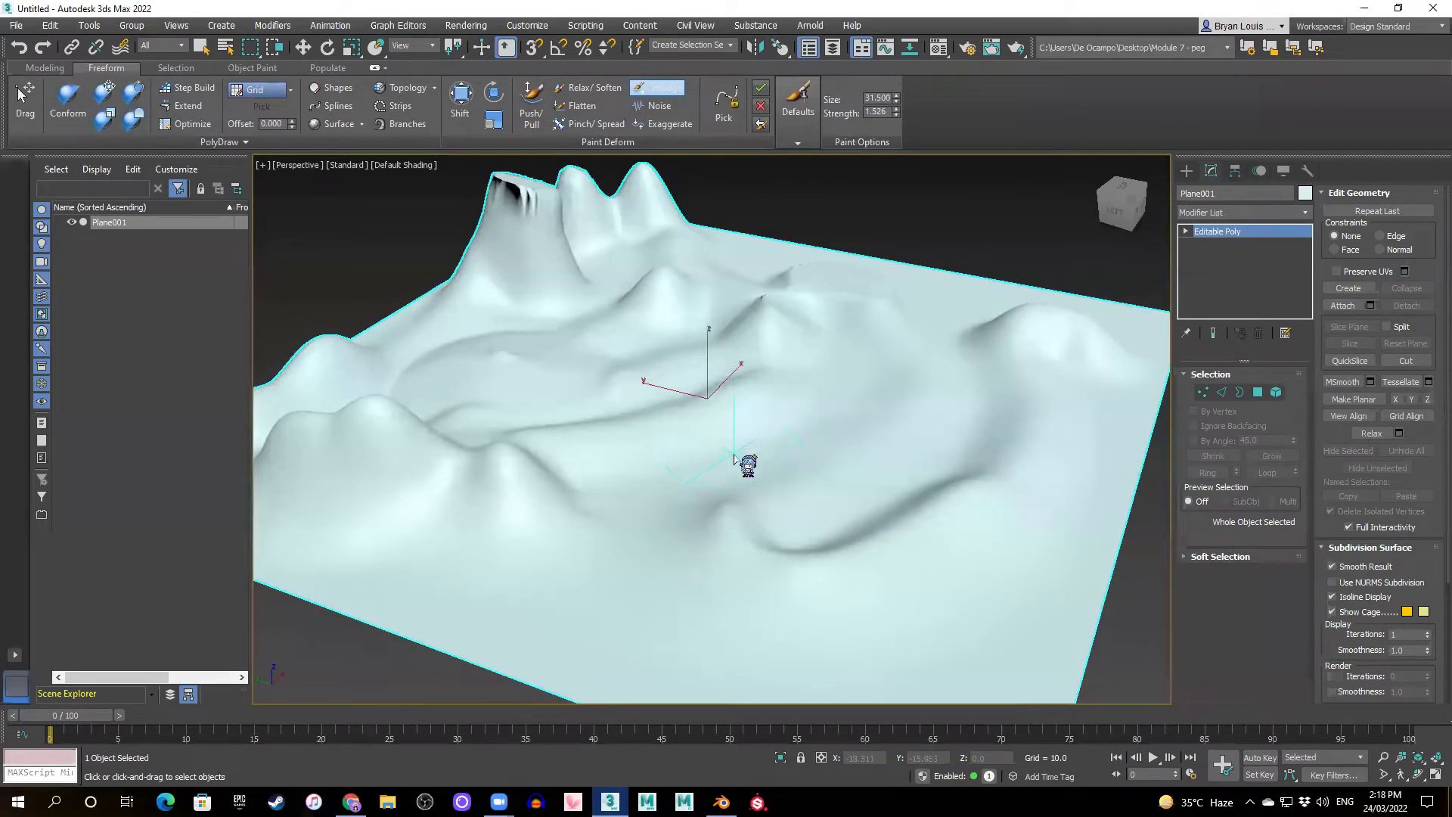
# - Smudge the small hill near the plane's edge and undo all of those strokes
pyautogui.moveTo(564, 447)
pyautogui.mouseDown()
pyautogui.moveTo(761, 423)
pyautogui.moveTo(592, 556)
pyautogui.moveTo(463, 545)
pyautogui.moveTo(409, 502)
pyautogui.moveTo(482, 492)
pyautogui.moveTo(519, 510)
pyautogui.moveTo(516, 484)
pyautogui.mouseUp()
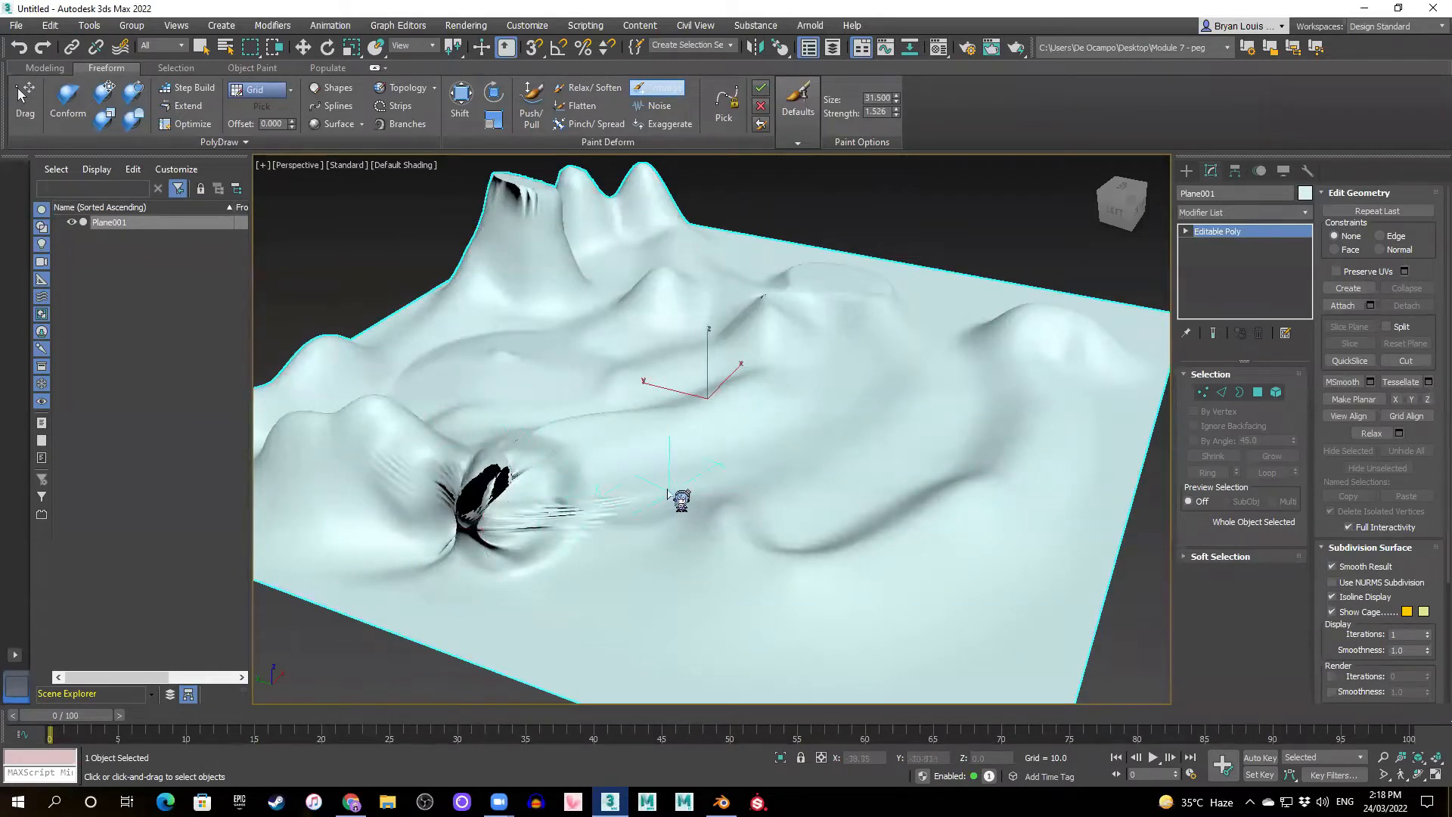
pyautogui.hotkey('ctrl', 'z')
pyautogui.hotkey('ctrl', 'z')
pyautogui.hotkey('ctrl', 'z')
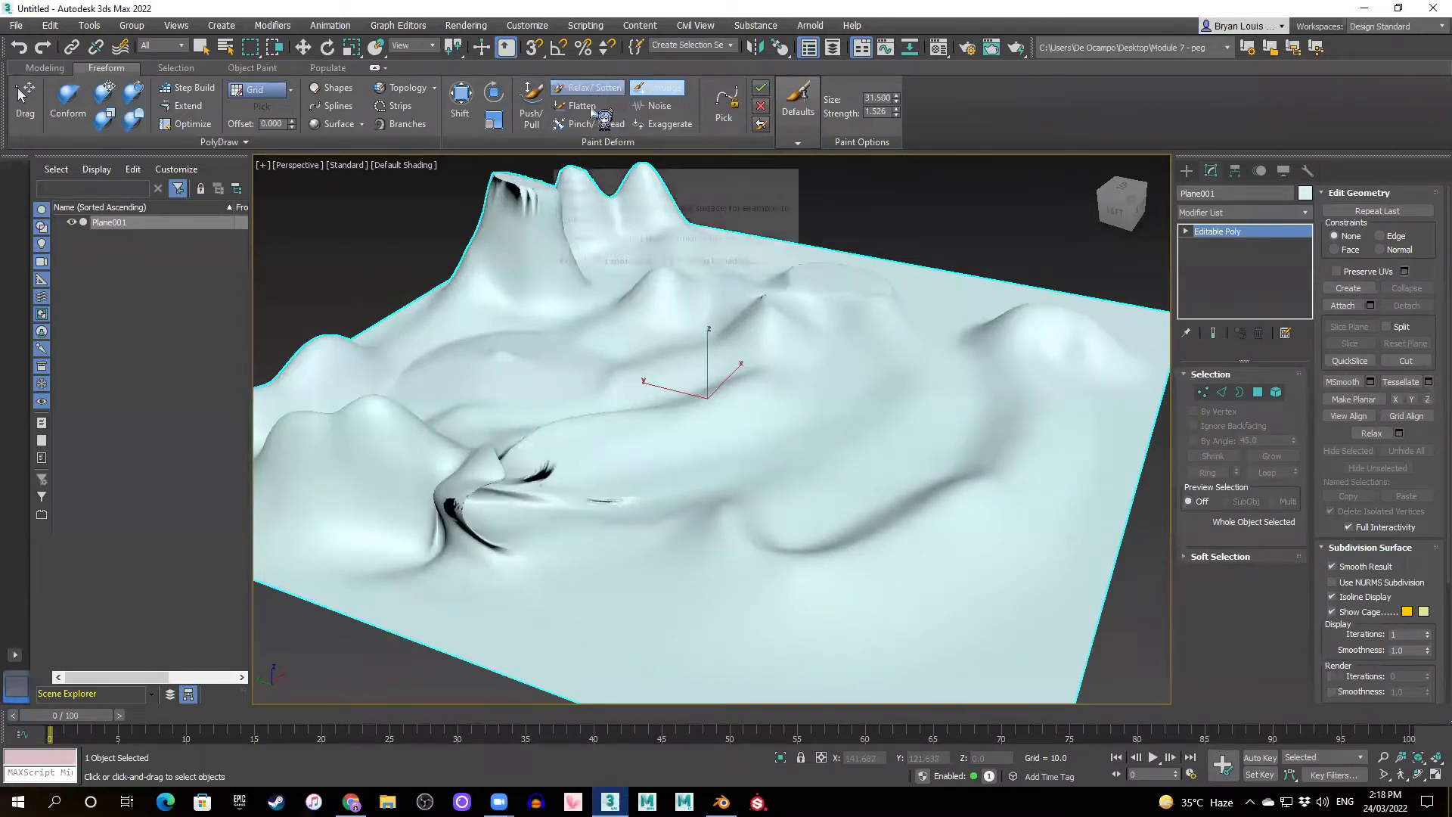
pyautogui.hotkey('ctrl', 'z')
pyautogui.hotkey('ctrl', 'z')
pyautogui.hotkey('ctrl', 'z')
pyautogui.hotkey('ctrl', 'z')
pyautogui.hotkey('ctrl', 'z')
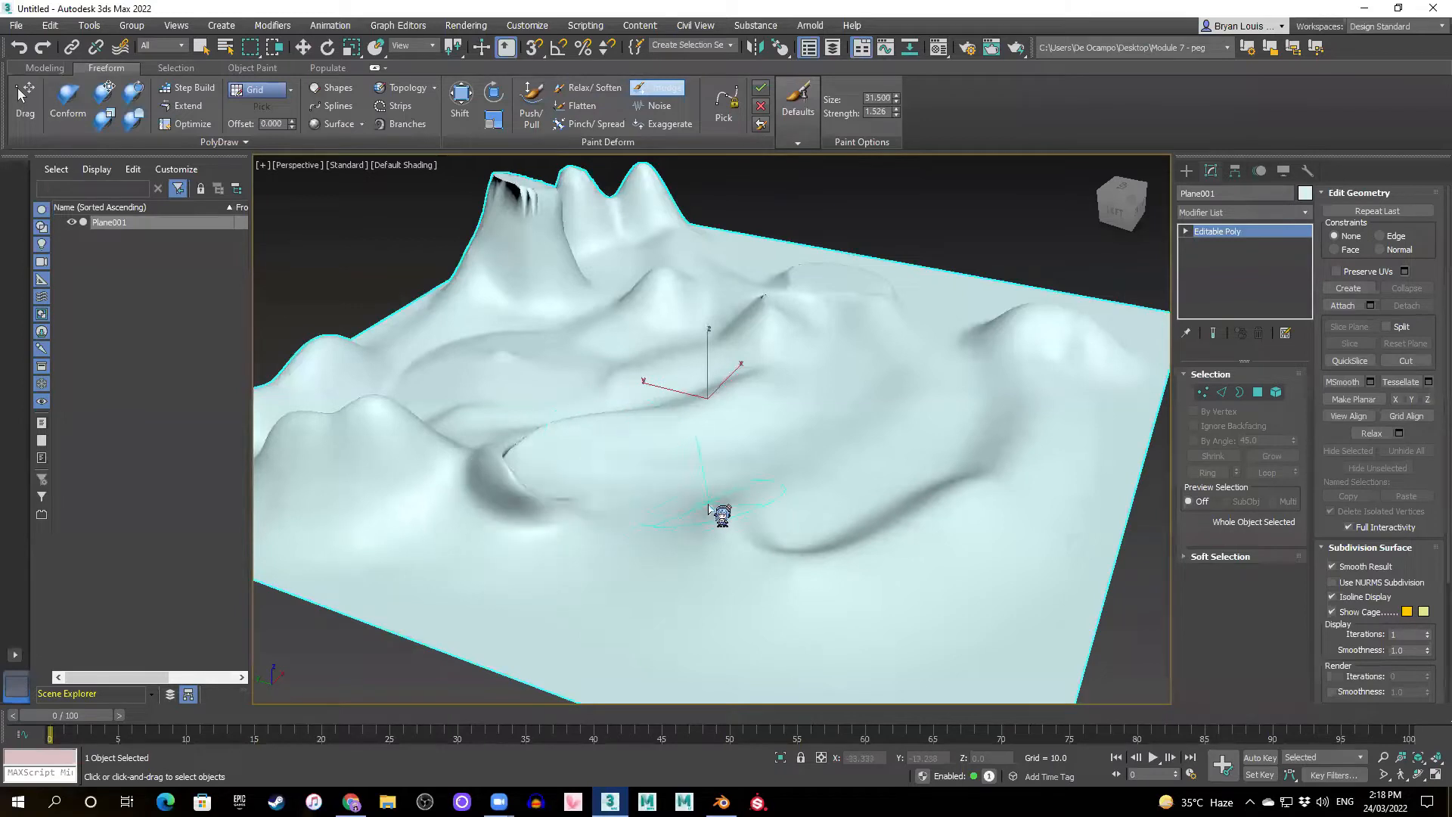
# - Roughen one corner of the plane into jagged peaks with the Noise brush
pyautogui.moveTo(848, 464)
pyautogui.keyDown('alt'); pyautogui.mouseDown(button='middle')
pyautogui.moveTo(776, 488)
pyautogui.moveTo(826, 461)
pyautogui.mouseUp(button='middle'); pyautogui.keyUp('alt')
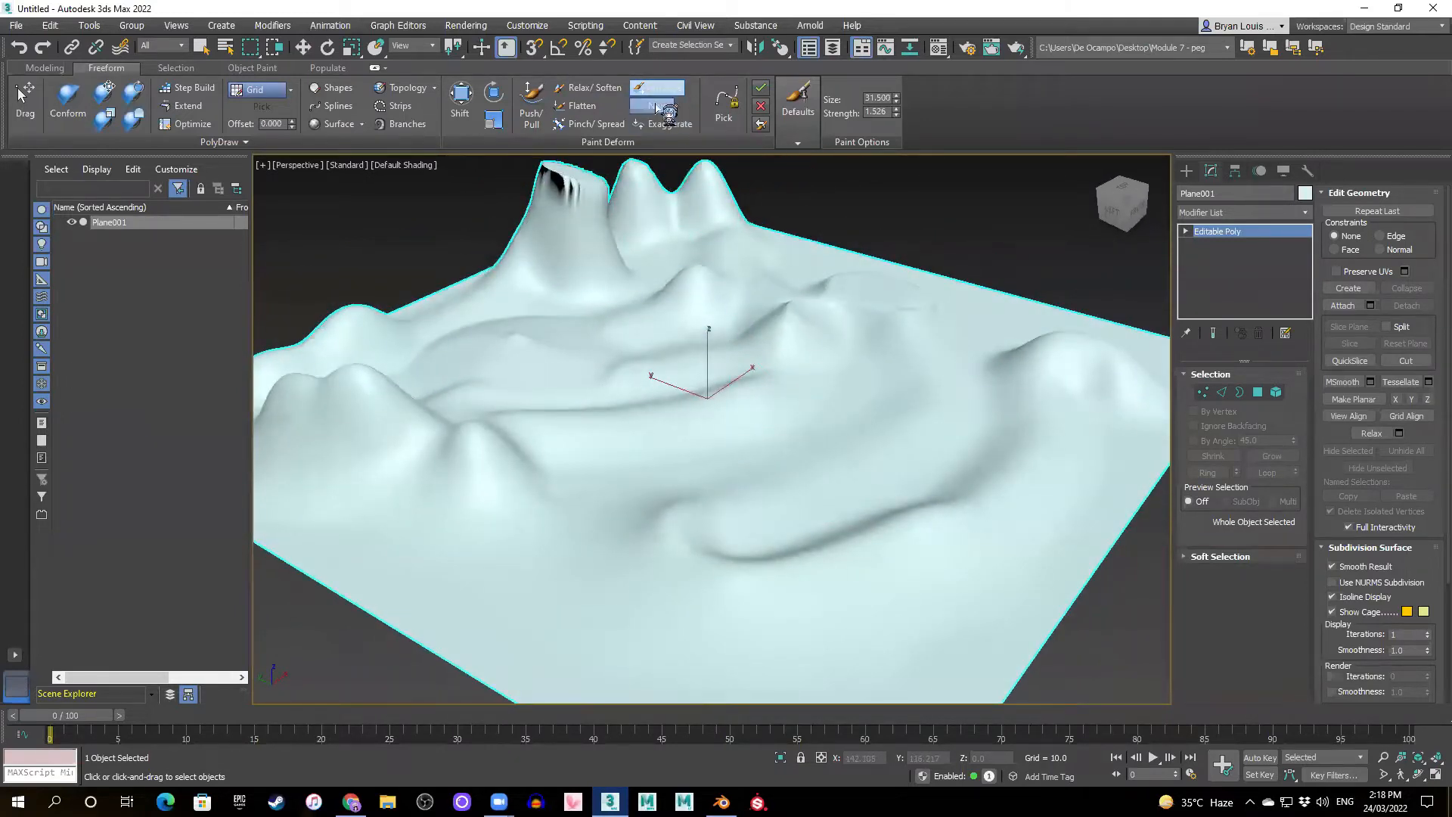
pyautogui.click(658, 105)
pyautogui.moveTo(830, 431)
pyautogui.keyDown('alt'); pyautogui.mouseDown(button='middle')
pyautogui.moveTo(843, 476)
pyautogui.moveTo(765, 406)
pyautogui.moveTo(602, 424)
pyautogui.moveTo(688, 464)
pyautogui.moveTo(710, 444)
pyautogui.moveTo(691, 493)
pyautogui.mouseUp(button='middle'); pyautogui.keyUp('alt')
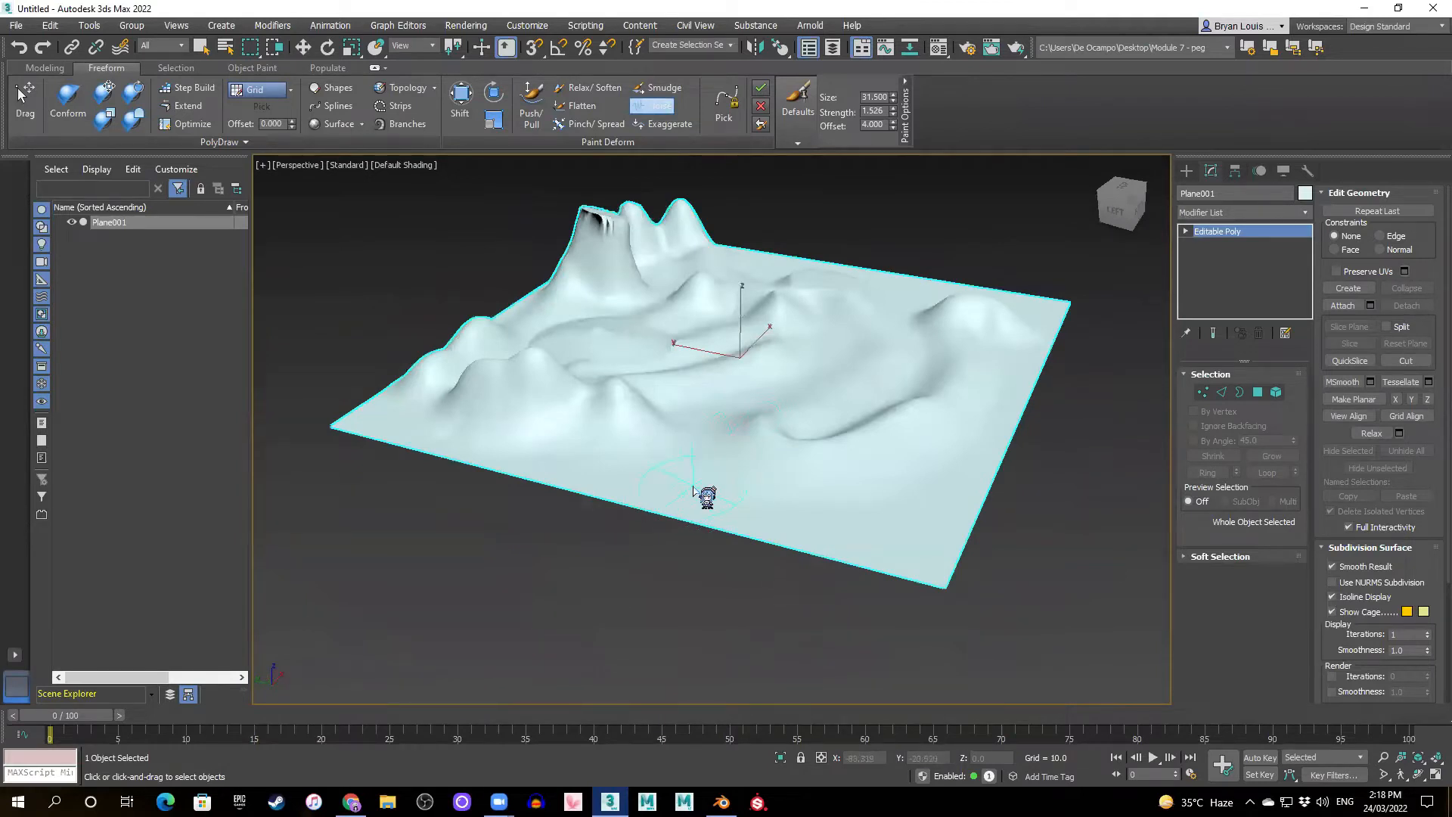
pyautogui.moveTo(686, 492)
pyautogui.mouseDown()
pyautogui.moveTo(848, 519)
pyautogui.moveTo(917, 503)
pyautogui.moveTo(965, 454)
pyautogui.moveTo(961, 409)
pyautogui.moveTo(930, 390)
pyautogui.moveTo(870, 416)
pyautogui.moveTo(862, 443)
pyautogui.moveTo(893, 412)
pyautogui.moveTo(790, 423)
pyautogui.moveTo(730, 450)
pyautogui.mouseUp()
pyautogui.keyDown('alt'); pyautogui.moveTo(730, 450); pyautogui.dragTo(817, 458, button='middle'); pyautogui.keyUp('alt')
pyautogui.scroll(5, 849, 328)
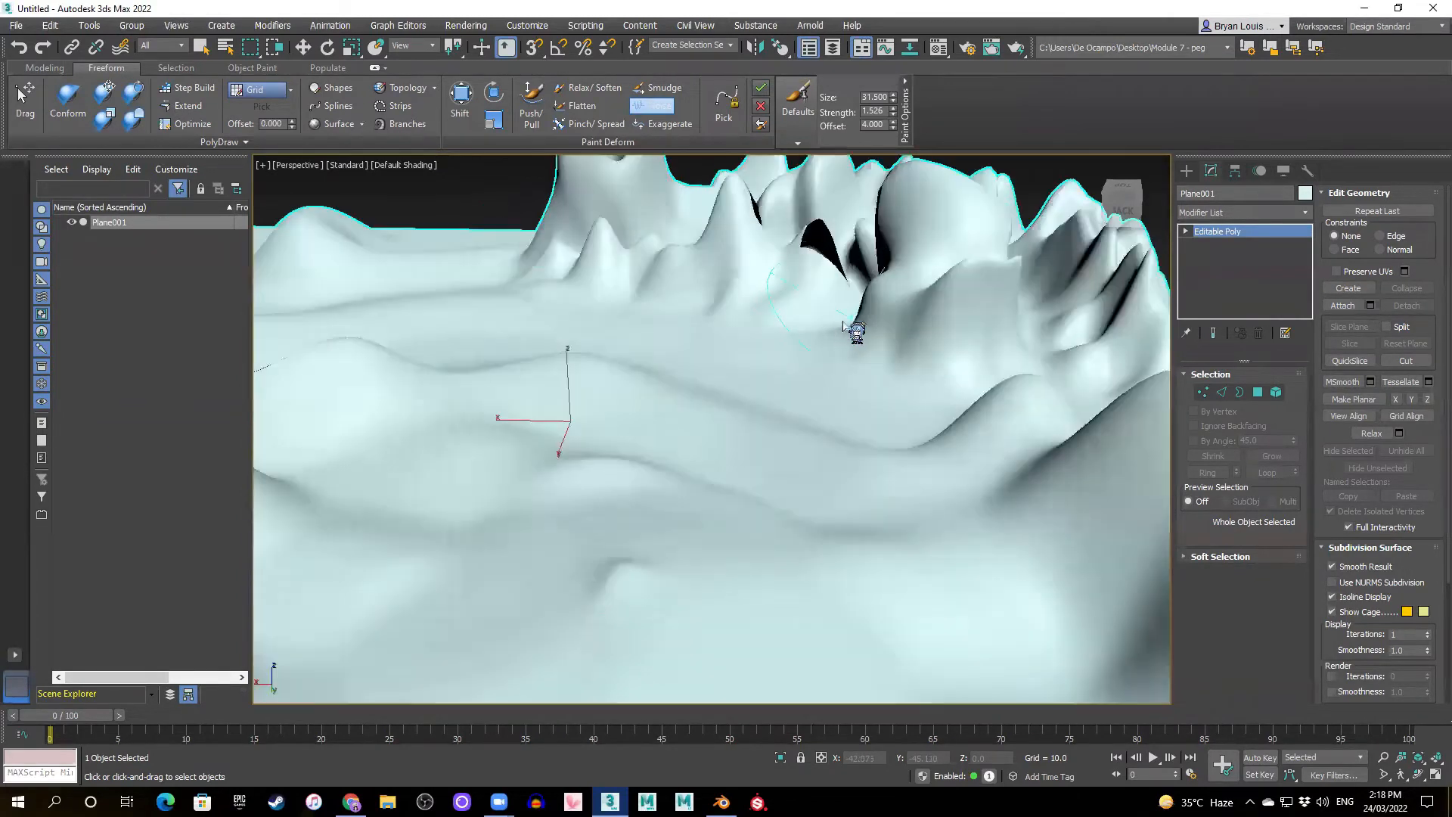
pyautogui.moveTo(846, 327)
pyautogui.keyDown('alt'); pyautogui.mouseDown(button='middle')
pyautogui.moveTo(855, 389)
pyautogui.moveTo(714, 347)
pyautogui.moveTo(693, 359)
pyautogui.moveTo(763, 357)
pyautogui.mouseUp(button='middle'); pyautogui.keyUp('alt')
pyautogui.scroll(-5, 713, 346)
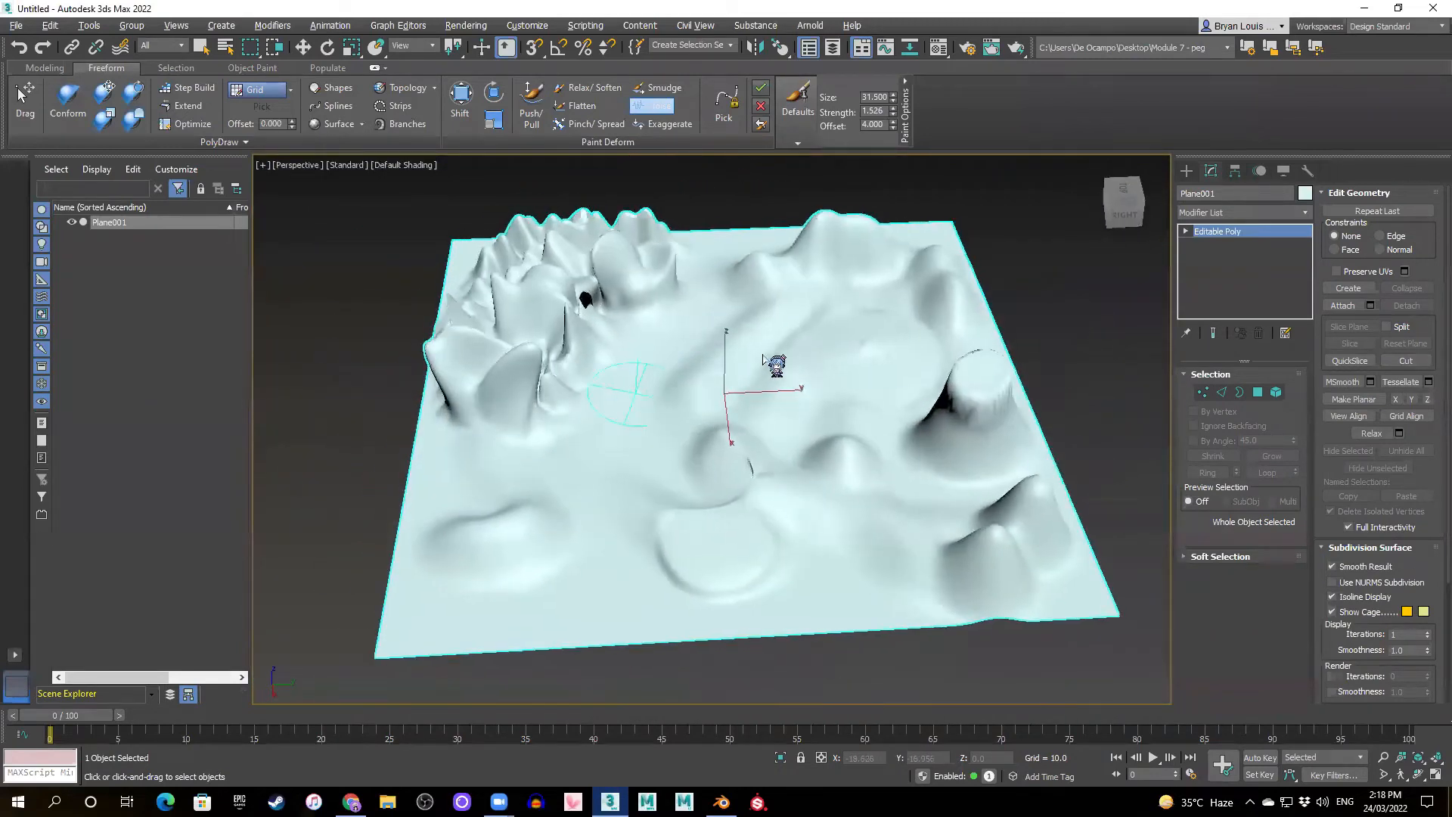
# - Extend the Noise brush strokes from the jagged corner over more of the terrain and along its edges
pyautogui.scroll(5, 617, 382)
pyautogui.moveTo(615, 402)
pyautogui.mouseDown(button='middle')
pyautogui.moveTo(638, 429)
pyautogui.moveTo(640, 482)
pyautogui.mouseUp(button='middle')
pyautogui.moveTo(626, 579)
pyautogui.mouseDown()
pyautogui.moveTo(800, 363)
pyautogui.moveTo(937, 253)
pyautogui.mouseUp()
pyautogui.moveTo(961, 241)
pyautogui.mouseDown(button='middle')
pyautogui.moveTo(860, 373)
pyautogui.moveTo(830, 446)
pyautogui.mouseUp(button='middle')
pyautogui.moveTo(708, 342)
pyautogui.mouseDown()
pyautogui.moveTo(853, 334)
pyautogui.moveTo(972, 422)
pyautogui.moveTo(926, 469)
pyautogui.moveTo(872, 632)
pyautogui.moveTo(821, 628)
pyautogui.mouseUp()
pyautogui.moveTo(821, 627)
pyautogui.mouseDown(button='middle')
pyautogui.moveTo(861, 511)
pyautogui.moveTo(930, 496)
pyautogui.moveTo(766, 532)
pyautogui.moveTo(779, 597)
pyautogui.moveTo(833, 514)
pyautogui.mouseUp(button='middle')
pyautogui.scroll(-5, 864, 512)
pyautogui.moveTo(835, 516)
pyautogui.mouseDown()
pyautogui.moveTo(610, 492)
pyautogui.moveTo(570, 438)
pyautogui.moveTo(500, 475)
pyautogui.moveTo(509, 512)
pyautogui.moveTo(583, 593)
pyautogui.moveTo(683, 668)
pyautogui.moveTo(711, 661)
pyautogui.mouseUp()
pyautogui.moveTo(712, 660); pyautogui.dragTo(603, 554, button='middle')
pyautogui.moveTo(603, 554); pyautogui.dragTo(809, 555)
# - Raise a broad, tall mound beside the flat-topped peak with the Push/Pull brush
pyautogui.click(531, 102)
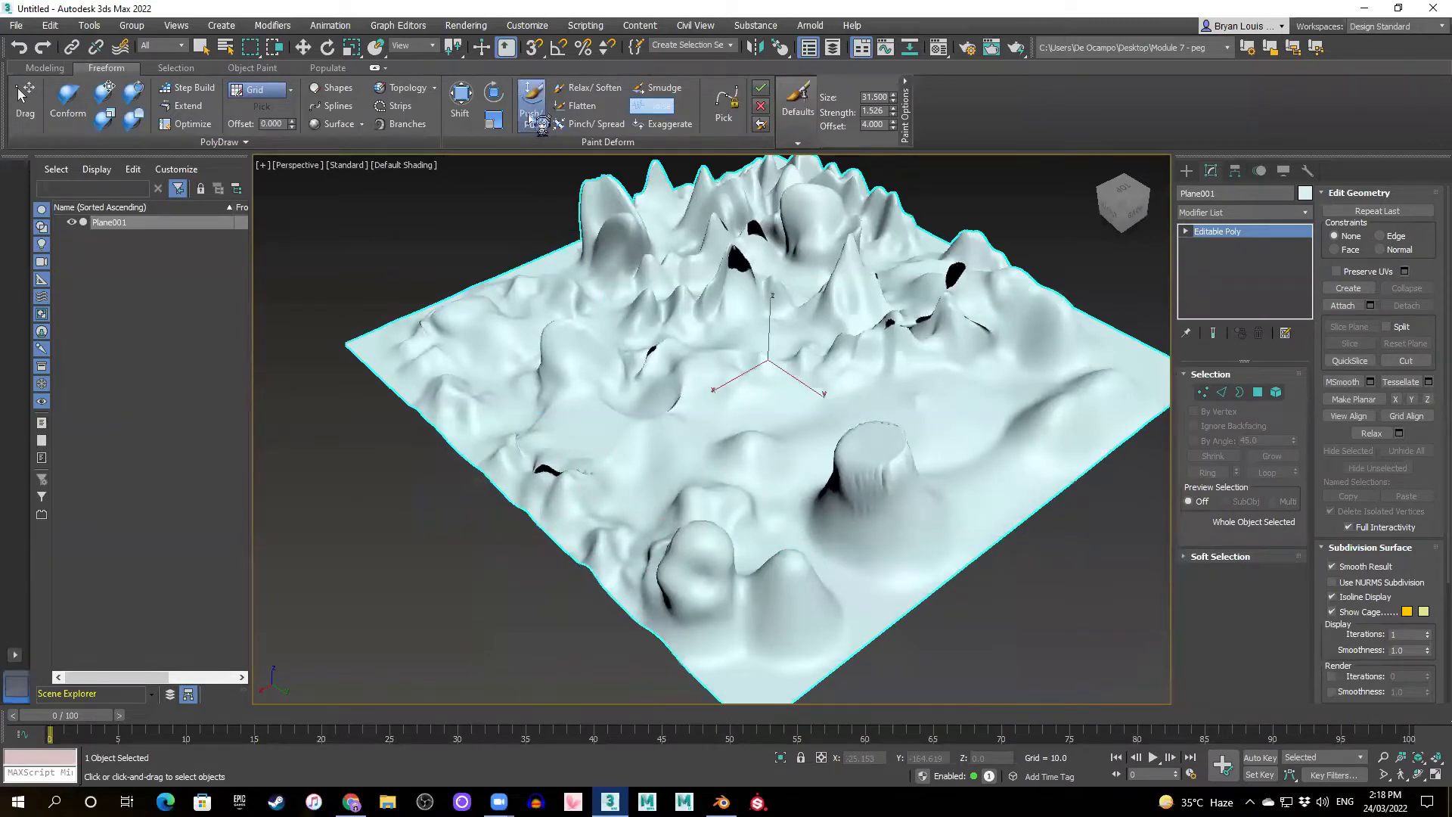
pyautogui.moveTo(946, 444)
pyautogui.mouseDown()
pyautogui.moveTo(940, 415)
pyautogui.moveTo(974, 424)
pyautogui.moveTo(1001, 402)
pyautogui.mouseUp()
pyautogui.moveTo(1002, 401)
pyautogui.keyDown('alt'); pyautogui.mouseDown(button='middle')
pyautogui.moveTo(869, 379)
pyautogui.moveTo(883, 466)
pyautogui.mouseUp(button='middle'); pyautogui.keyUp('alt')
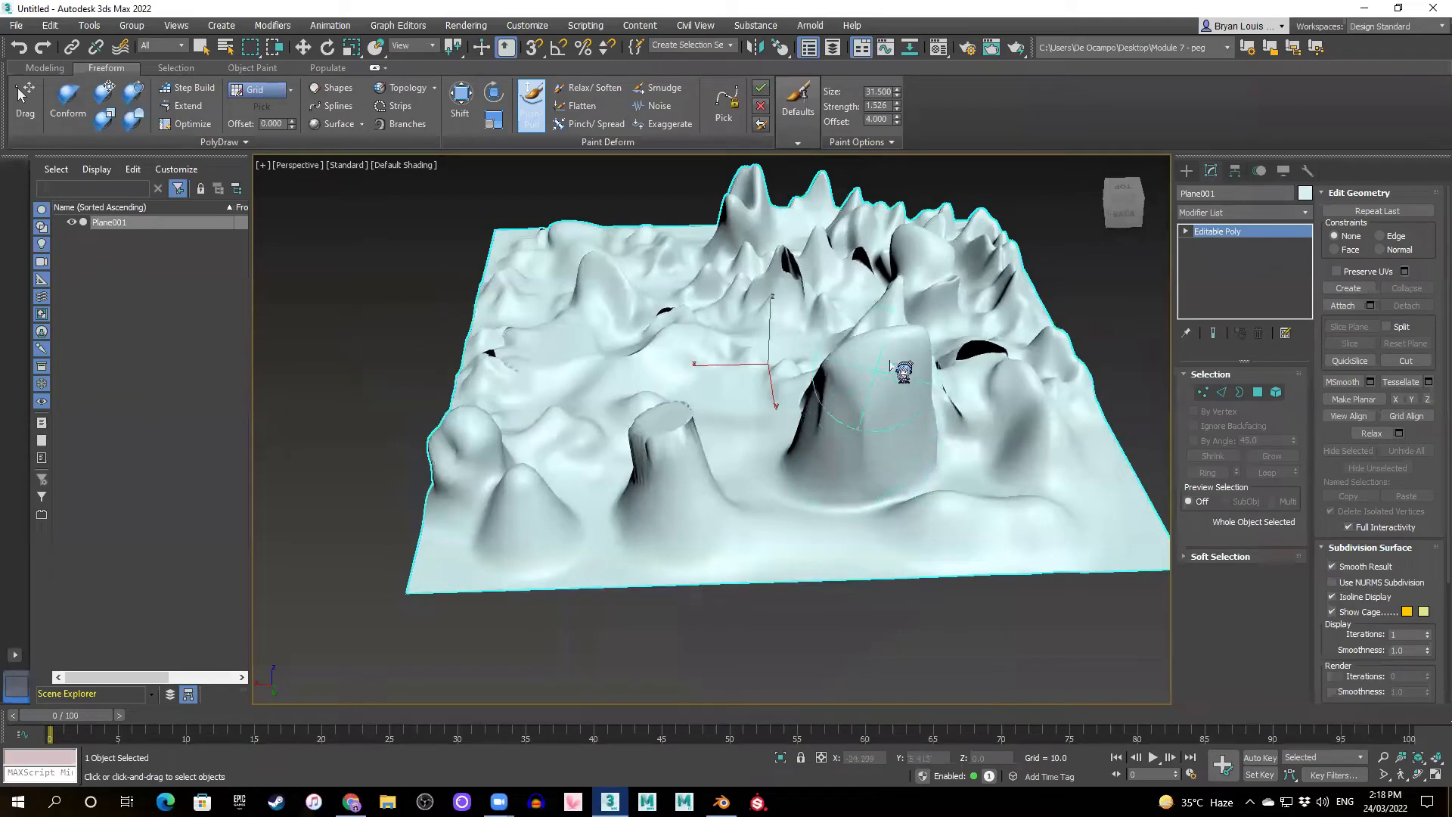
# - Set the brush strength to 2.105 and roughen the terrain's centre and outer borders with the Noise brush
pyautogui.keyDown('alt'); pyautogui.moveTo(816, 452); pyautogui.dragTo(777, 208, button='middle'); pyautogui.keyUp('alt')
pyautogui.click(647, 106)
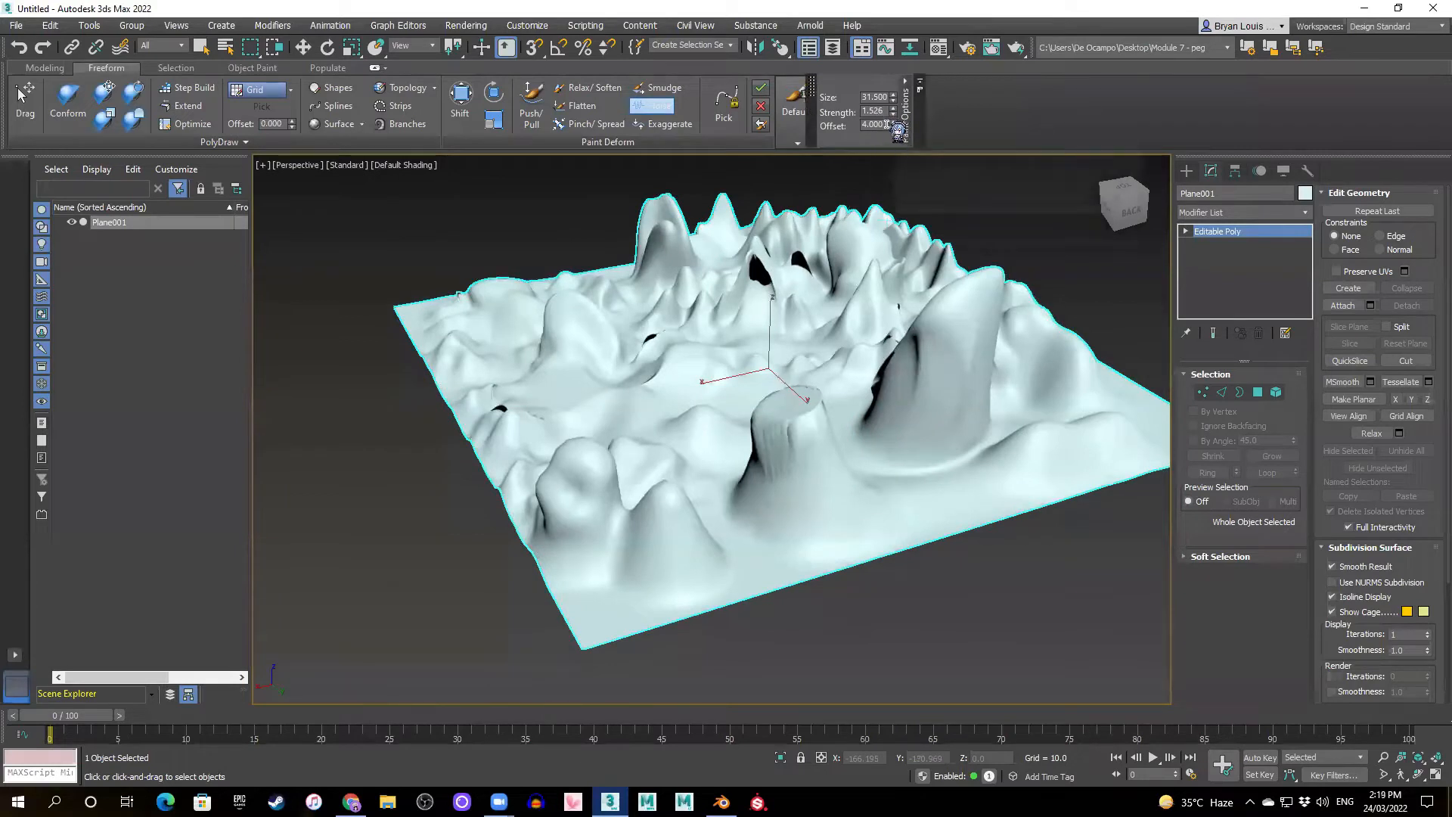
pyautogui.moveTo(763, 306); pyautogui.dragTo(761, 344)
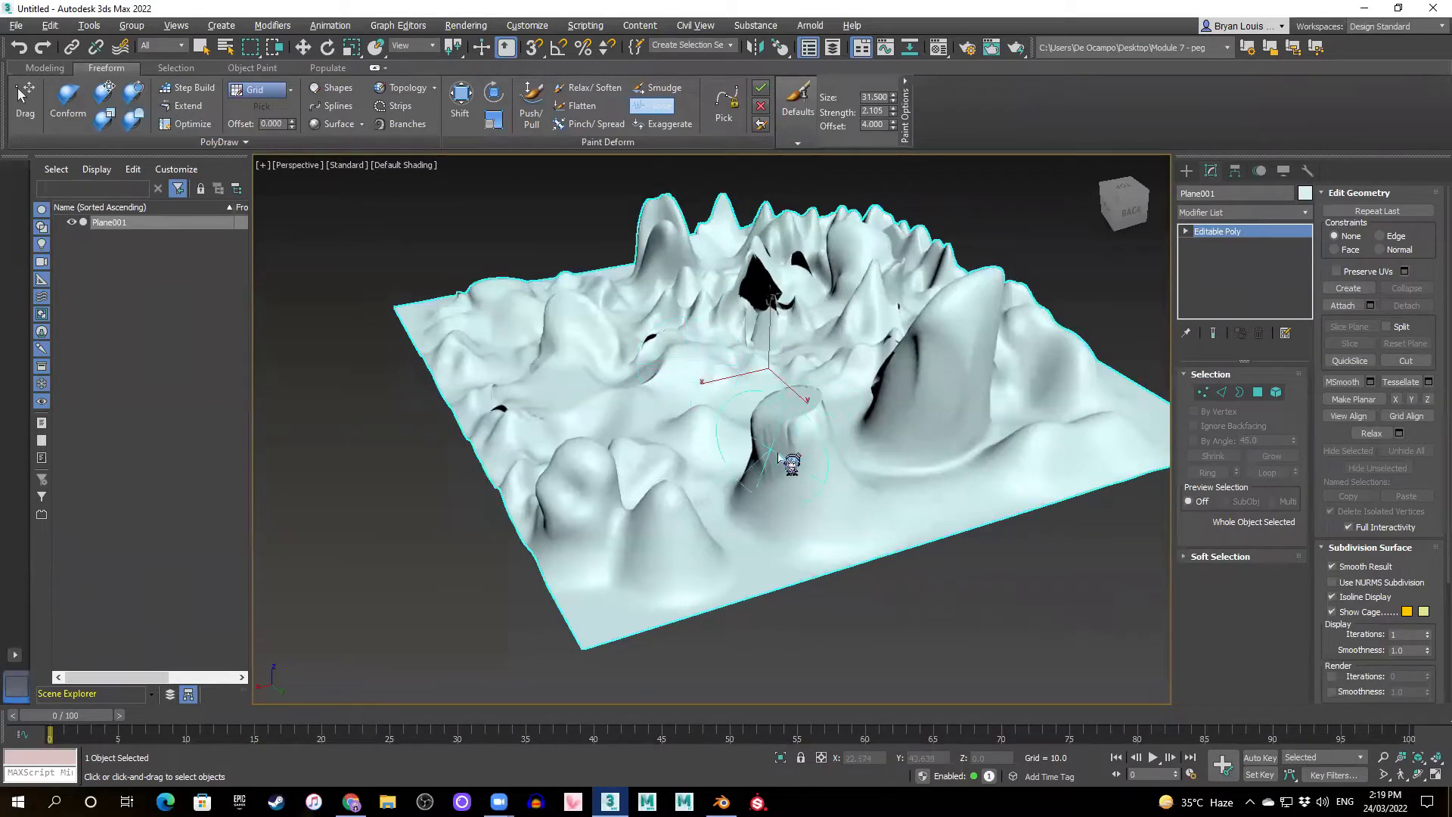
pyautogui.keyDown('alt'); pyautogui.moveTo(740, 509); pyautogui.dragTo(810, 517, button='middle'); pyautogui.keyUp('alt')
pyautogui.moveTo(814, 518)
pyautogui.mouseDown()
pyautogui.moveTo(926, 516)
pyautogui.moveTo(1080, 444)
pyautogui.moveTo(1086, 417)
pyautogui.mouseUp()
pyautogui.keyDown('alt'); pyautogui.moveTo(1087, 417); pyautogui.dragTo(852, 570, button='middle'); pyautogui.keyUp('alt')
pyautogui.moveTo(988, 545)
pyautogui.keyDown('alt'); pyautogui.mouseDown(button='middle')
pyautogui.moveTo(878, 548)
pyautogui.moveTo(958, 467)
pyautogui.mouseUp(button='middle'); pyautogui.keyUp('alt')
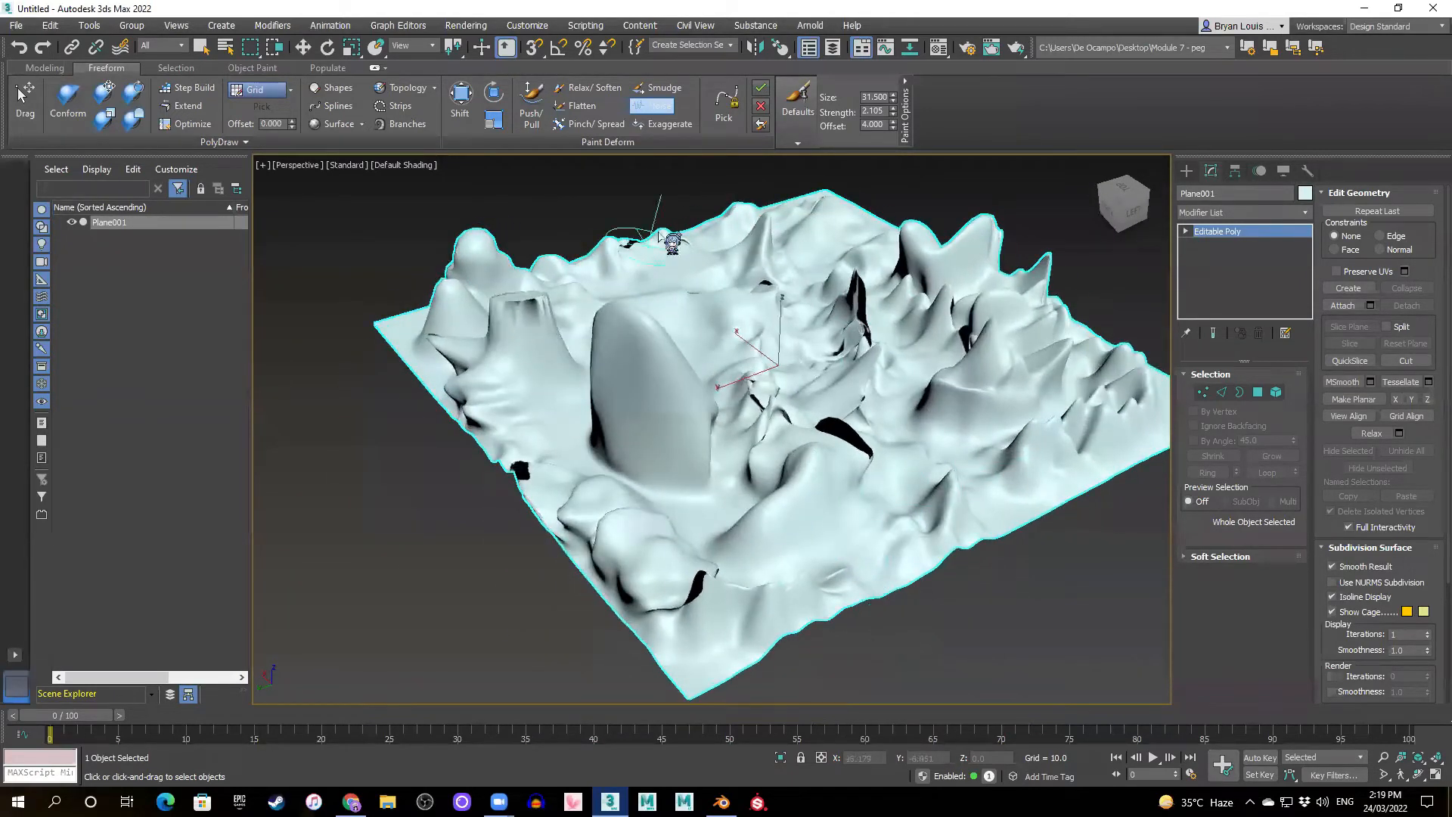
# - Exaggerate the low hills in the open area near the flat-topped peak with the Exaggerate brush
pyautogui.click(657, 126)
pyautogui.keyDown('alt'); pyautogui.moveTo(827, 424); pyautogui.dragTo(723, 452, button='middle'); pyautogui.keyUp('alt')
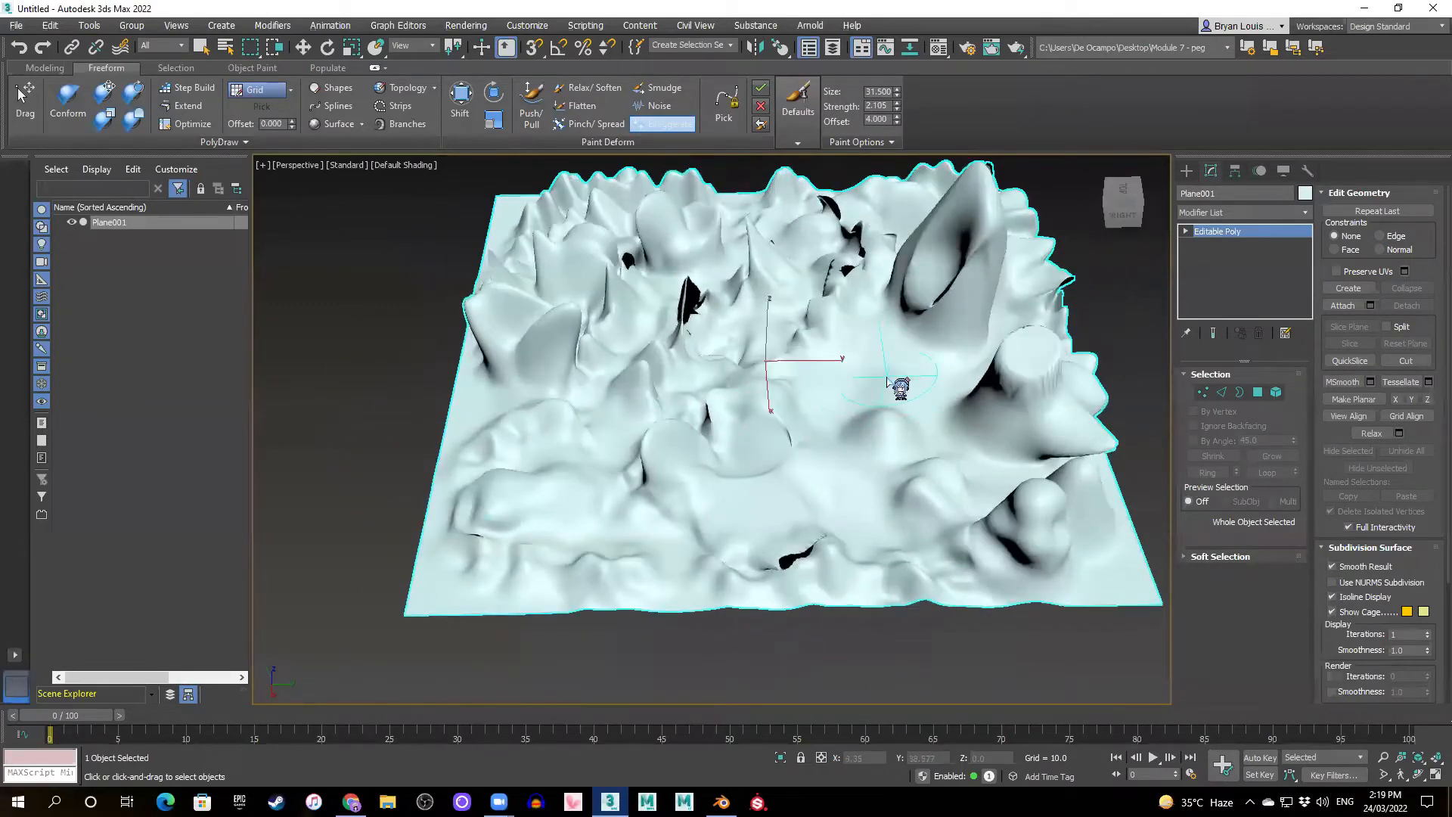
pyautogui.scroll(3, 885, 379)
pyautogui.moveTo(884, 380); pyautogui.dragTo(848, 409, button='middle')
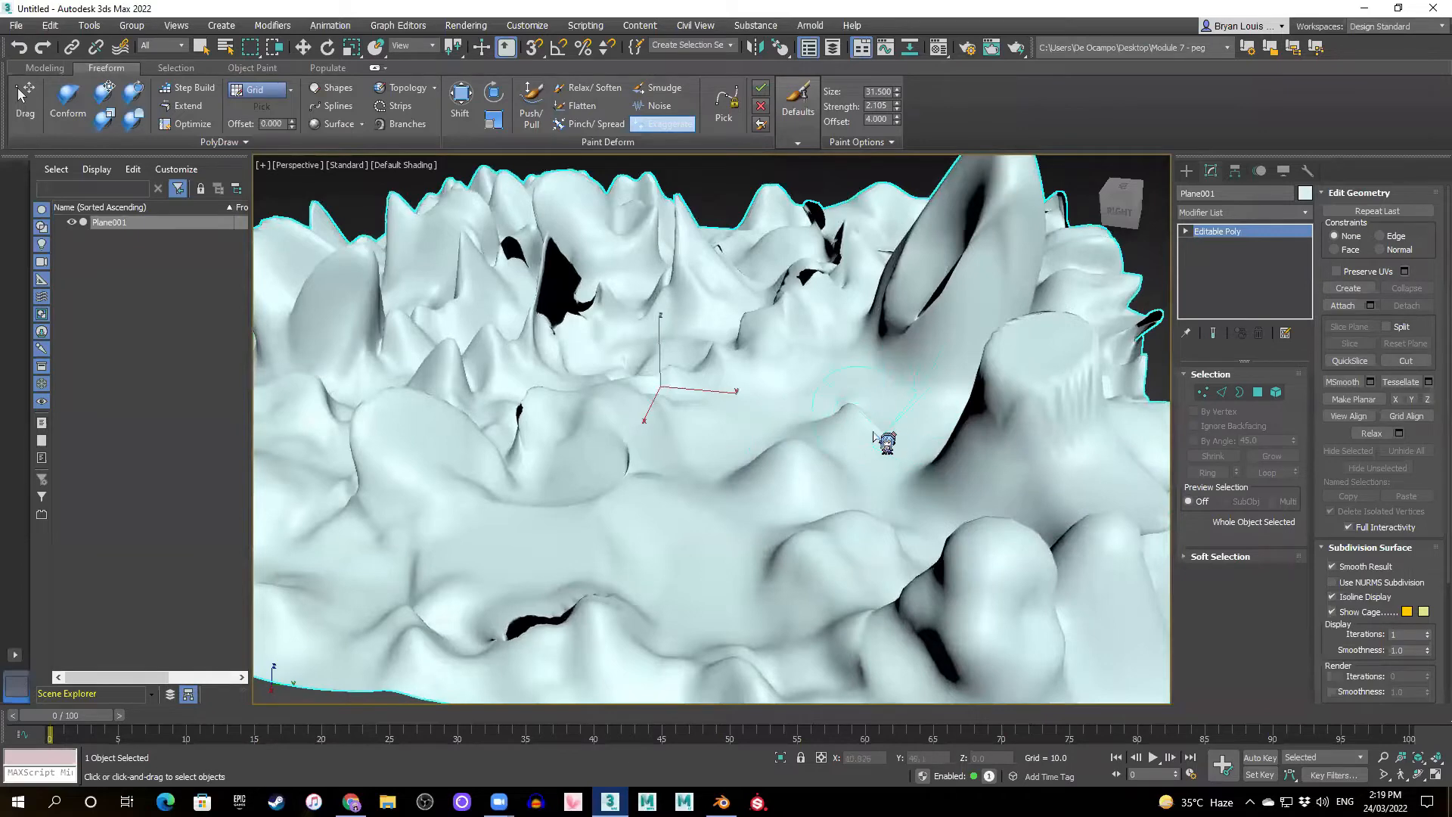
pyautogui.moveTo(766, 441)
pyautogui.keyDown('alt'); pyautogui.mouseDown(button='middle')
pyautogui.moveTo(805, 427)
pyautogui.moveTo(745, 452)
pyautogui.moveTo(756, 442)
pyautogui.mouseUp(button='middle'); pyautogui.keyUp('alt')
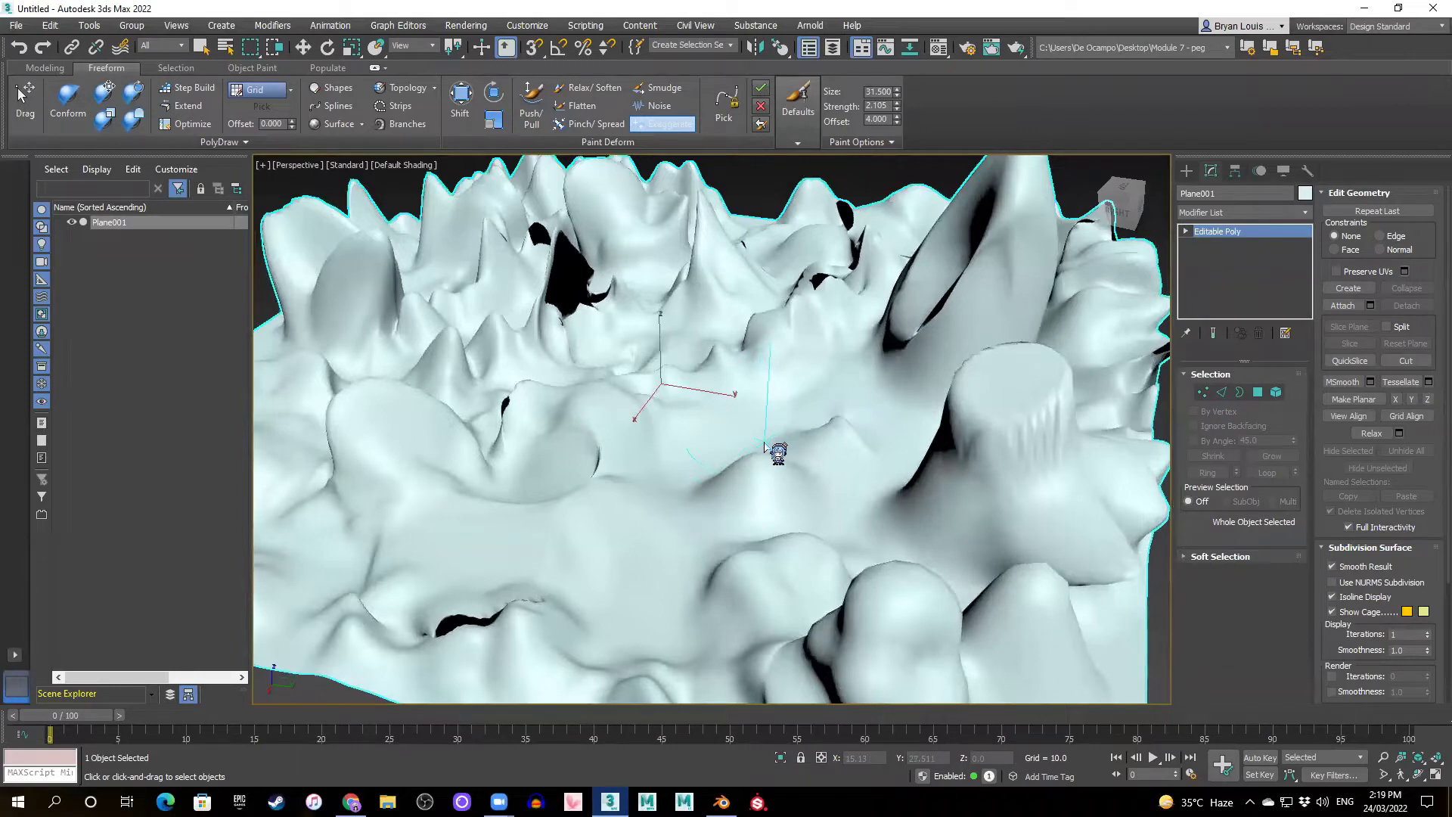
pyautogui.moveTo(794, 456)
pyautogui.mouseDown()
pyautogui.moveTo(707, 480)
pyautogui.moveTo(739, 512)
pyautogui.moveTo(499, 552)
pyautogui.mouseUp()
# - Extend the Exaggerate strokes over the neighbouring bumps along the plane's edge towards its corner
pyautogui.keyDown('alt'); pyautogui.moveTo(463, 570); pyautogui.dragTo(590, 539, button='middle'); pyautogui.keyUp('alt')
pyautogui.moveTo(708, 503)
pyautogui.mouseDown()
pyautogui.moveTo(525, 529)
pyautogui.moveTo(378, 572)
pyautogui.mouseUp()
pyautogui.keyDown('alt'); pyautogui.moveTo(402, 583); pyautogui.dragTo(603, 593, button='middle'); pyautogui.keyUp('alt')
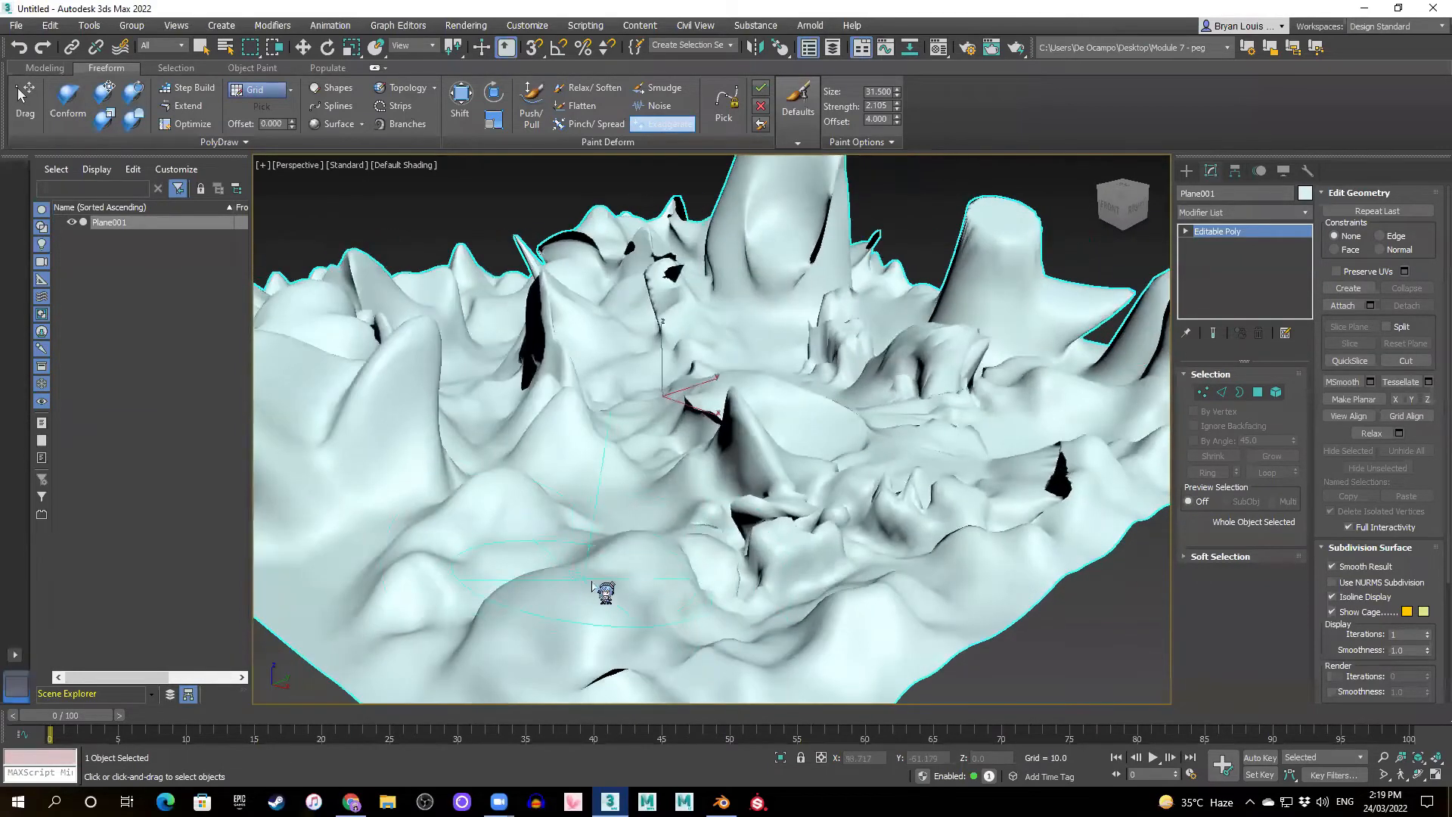
pyautogui.moveTo(666, 595)
pyautogui.mouseDown()
pyautogui.moveTo(577, 638)
pyautogui.moveTo(577, 615)
pyautogui.moveTo(486, 652)
pyautogui.mouseUp()
pyautogui.keyDown('alt'); pyautogui.moveTo(485, 655); pyautogui.dragTo(684, 636, button='middle'); pyautogui.keyUp('alt')
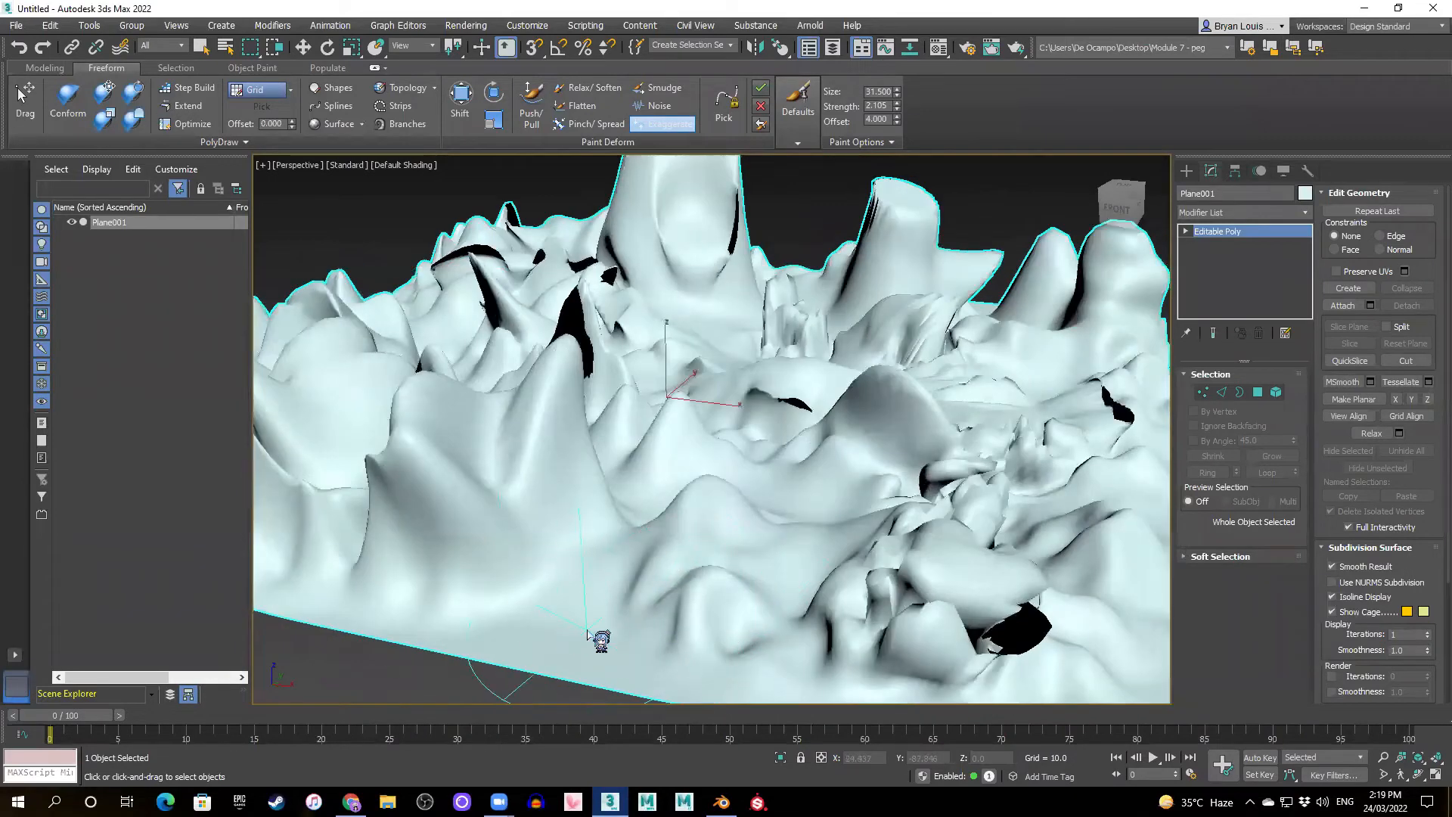
pyautogui.moveTo(607, 596)
pyautogui.mouseDown()
pyautogui.moveTo(542, 652)
pyautogui.moveTo(518, 634)
pyautogui.mouseUp()
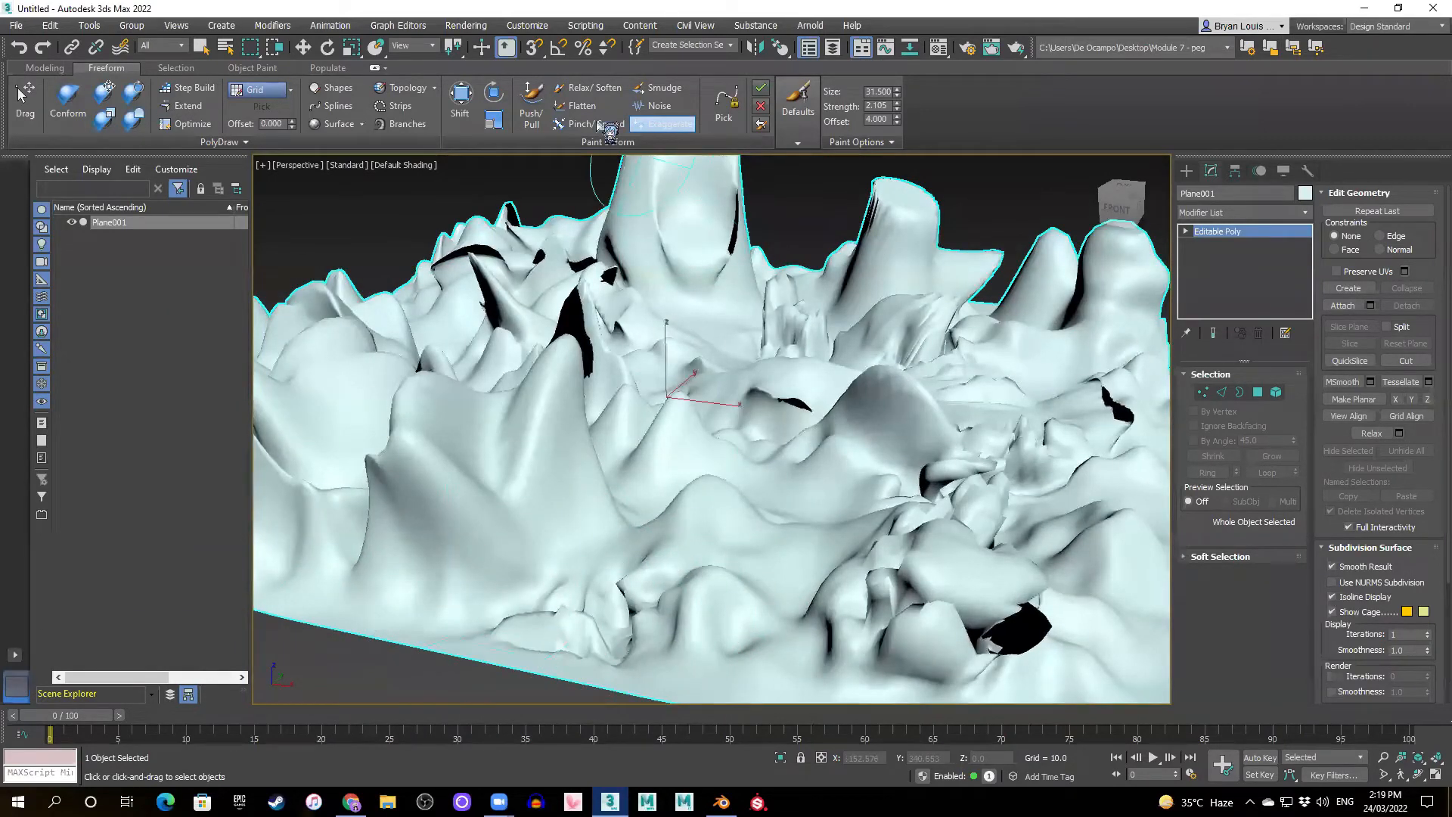
# - Sharpen the peaks near the plane's front corner with the Exaggerate brush
pyautogui.click(532, 102)
pyautogui.click(652, 106)
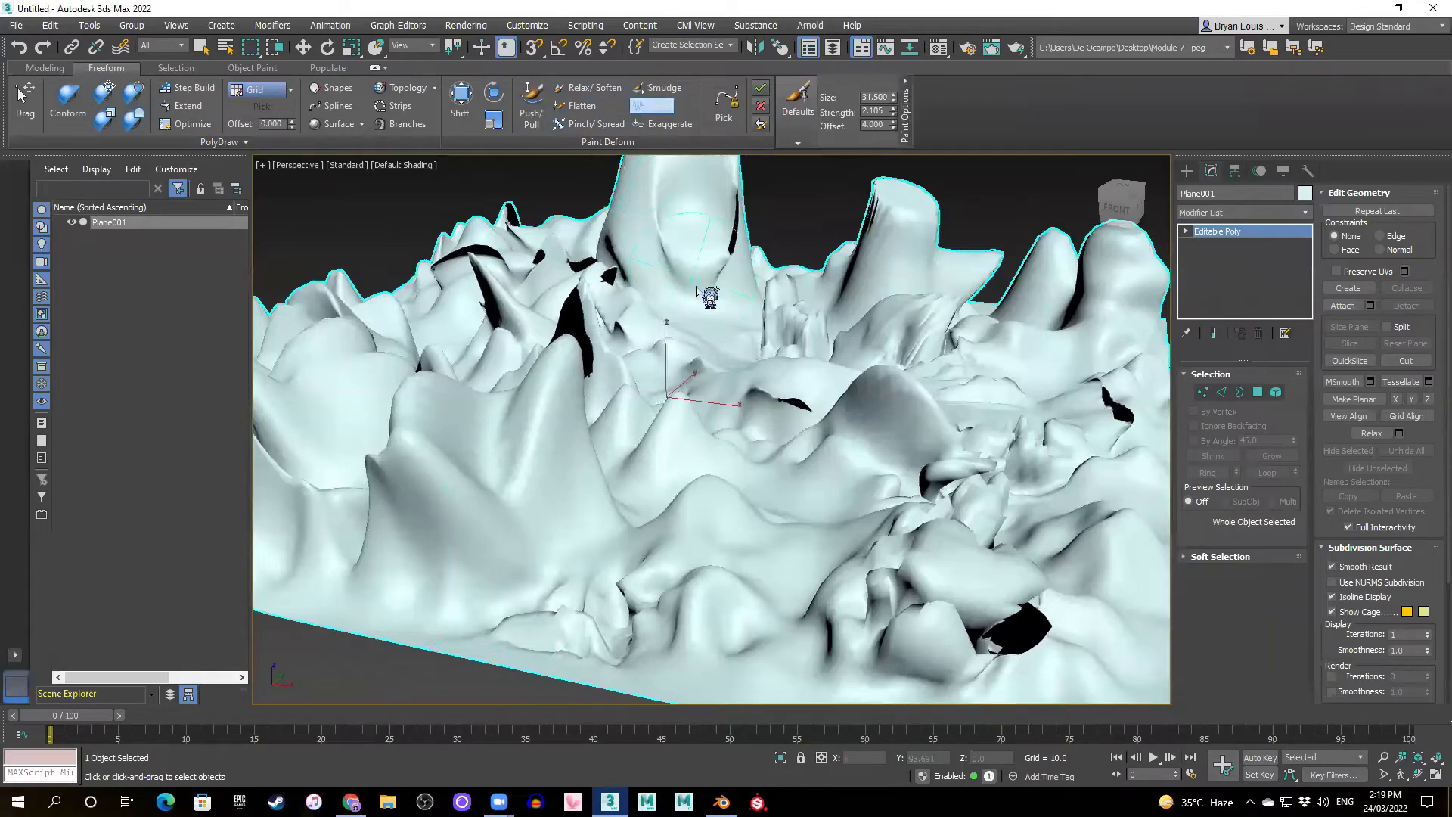
pyautogui.keyDown('alt'); pyautogui.moveTo(825, 423); pyautogui.dragTo(765, 420, button='middle'); pyautogui.keyUp('alt')
pyautogui.click(676, 124)
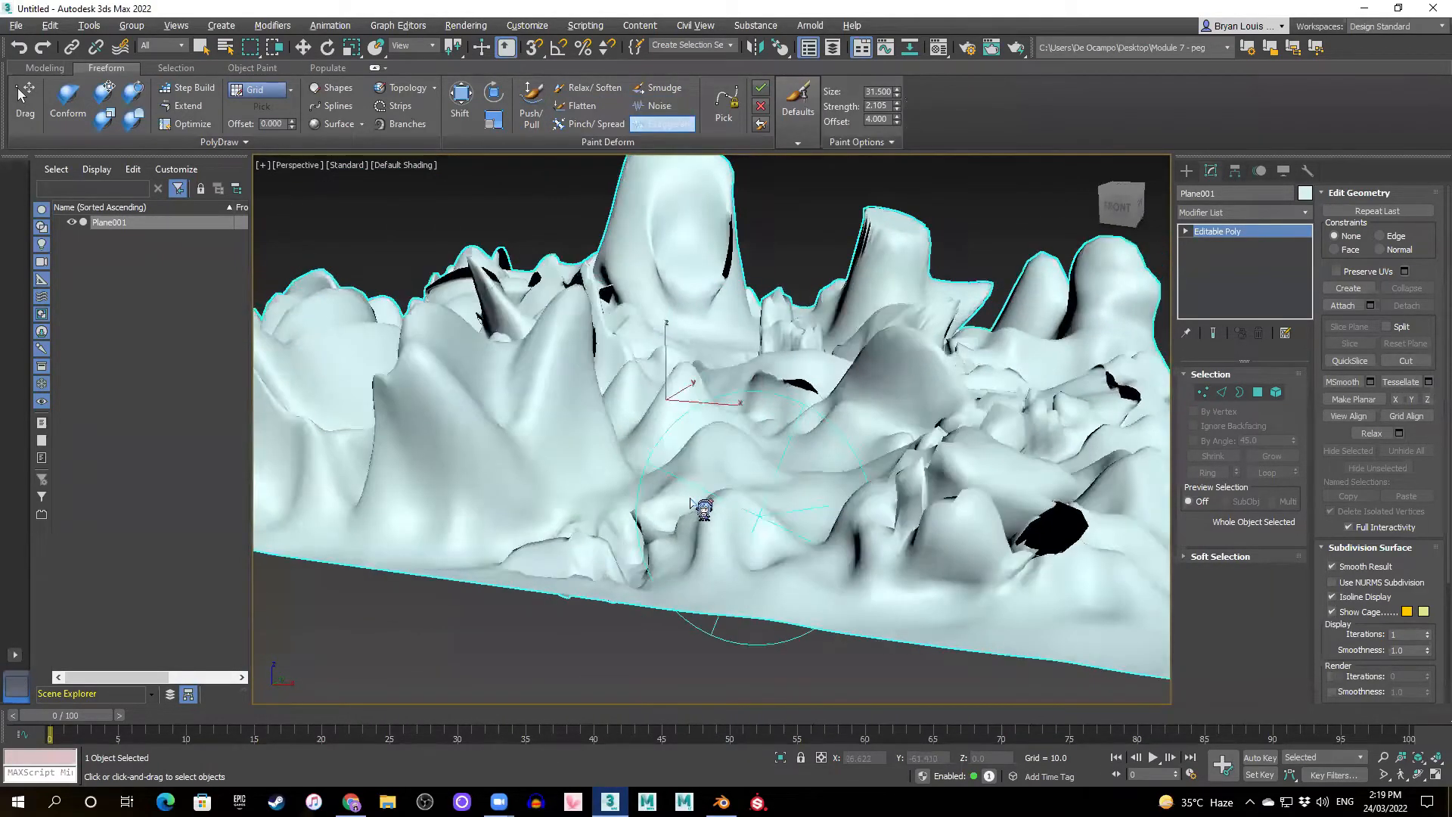
pyautogui.keyDown('alt'); pyautogui.moveTo(696, 509); pyautogui.dragTo(648, 421, button='middle'); pyautogui.keyUp('alt')
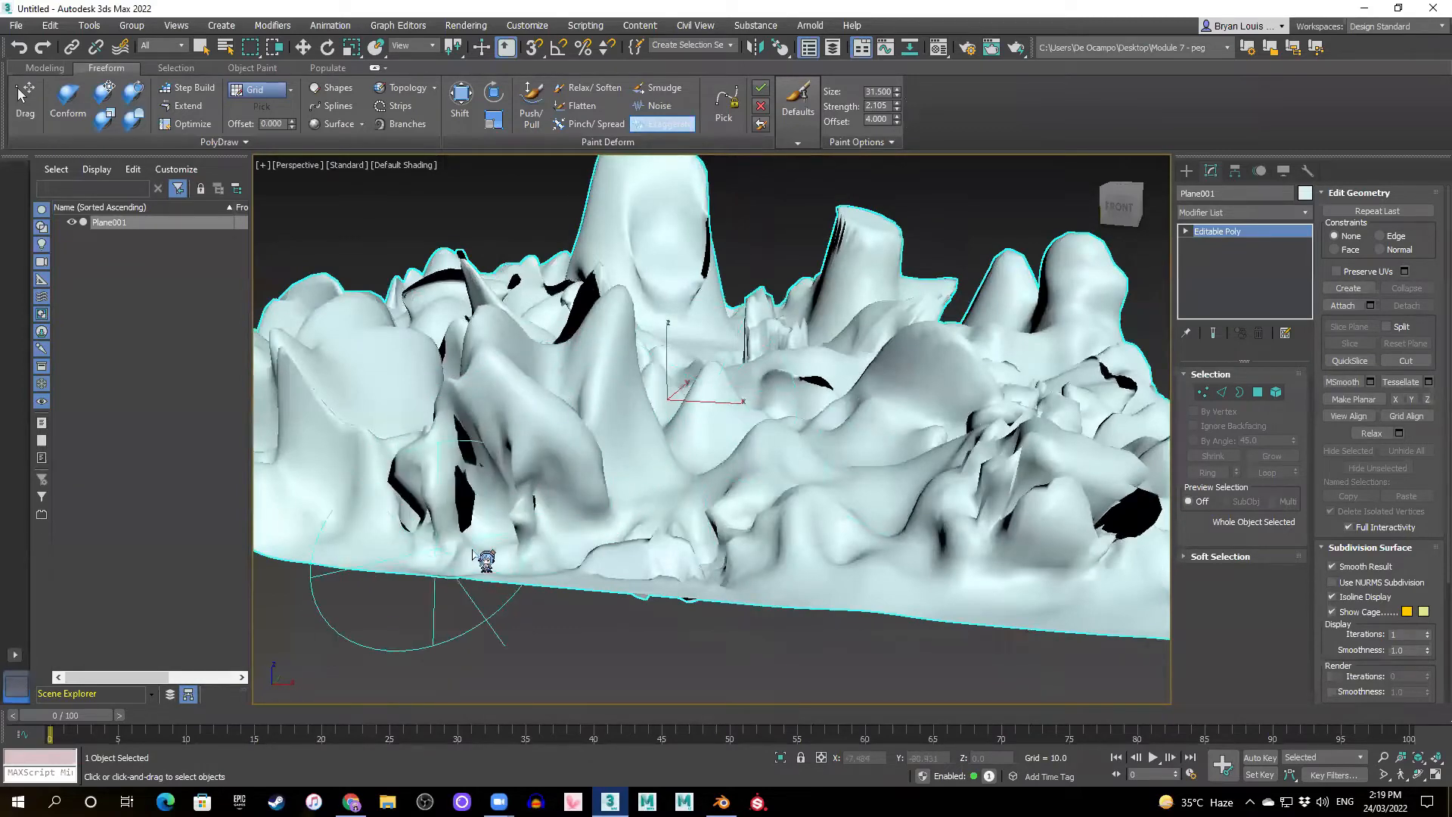
pyautogui.keyDown('alt'); pyautogui.moveTo(849, 597); pyautogui.dragTo(719, 634, button='middle'); pyautogui.keyUp('alt')
pyautogui.scroll(-10, 718, 634)
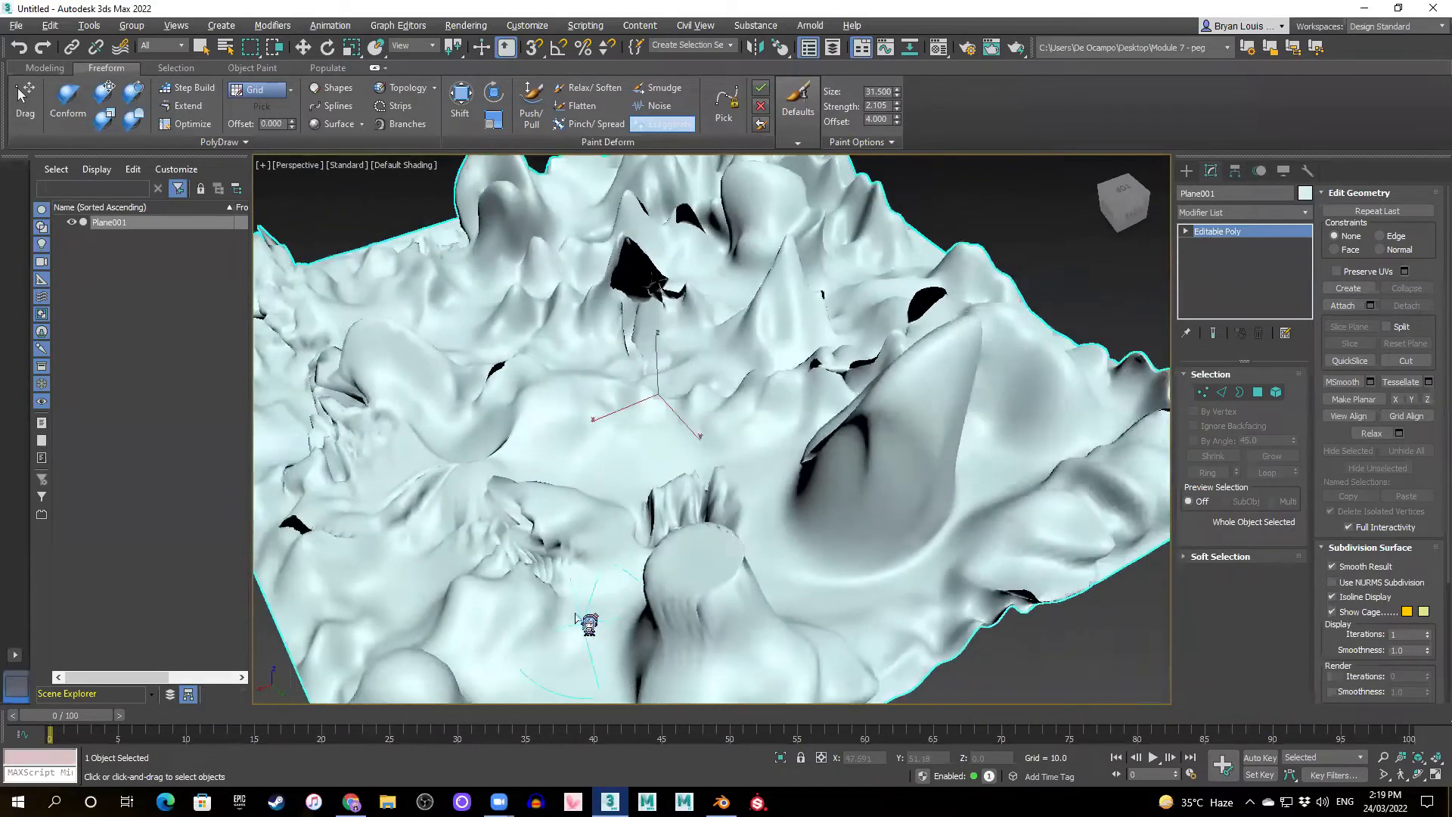
pyautogui.keyDown('alt'); pyautogui.moveTo(681, 556); pyautogui.dragTo(516, 521, button='middle'); pyautogui.keyUp('alt')
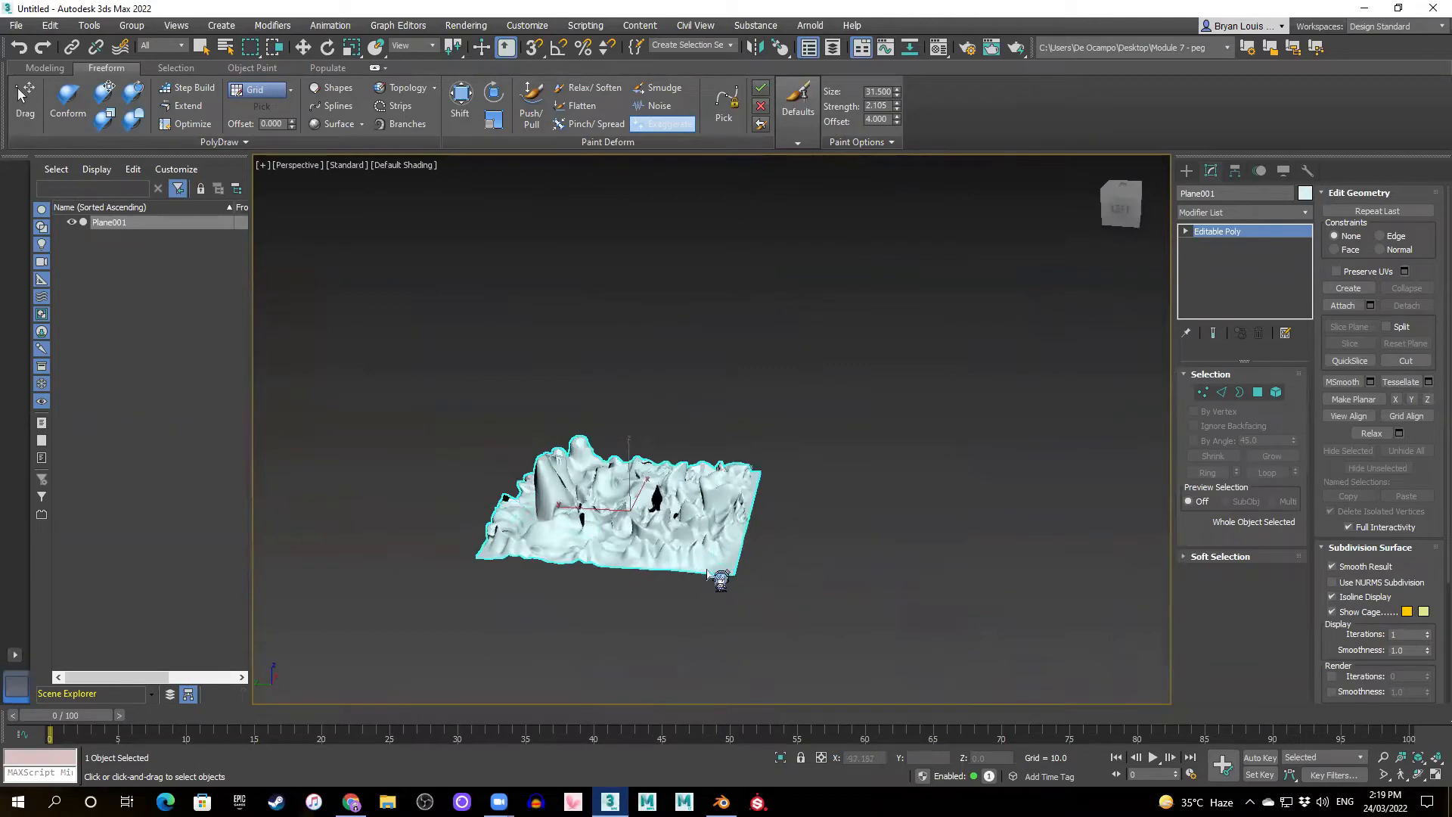
pyautogui.scroll(5, 661, 310)
pyautogui.moveTo(741, 675); pyautogui.dragTo(771, 285, button='middle')
pyautogui.scroll(-3, 773, 292)
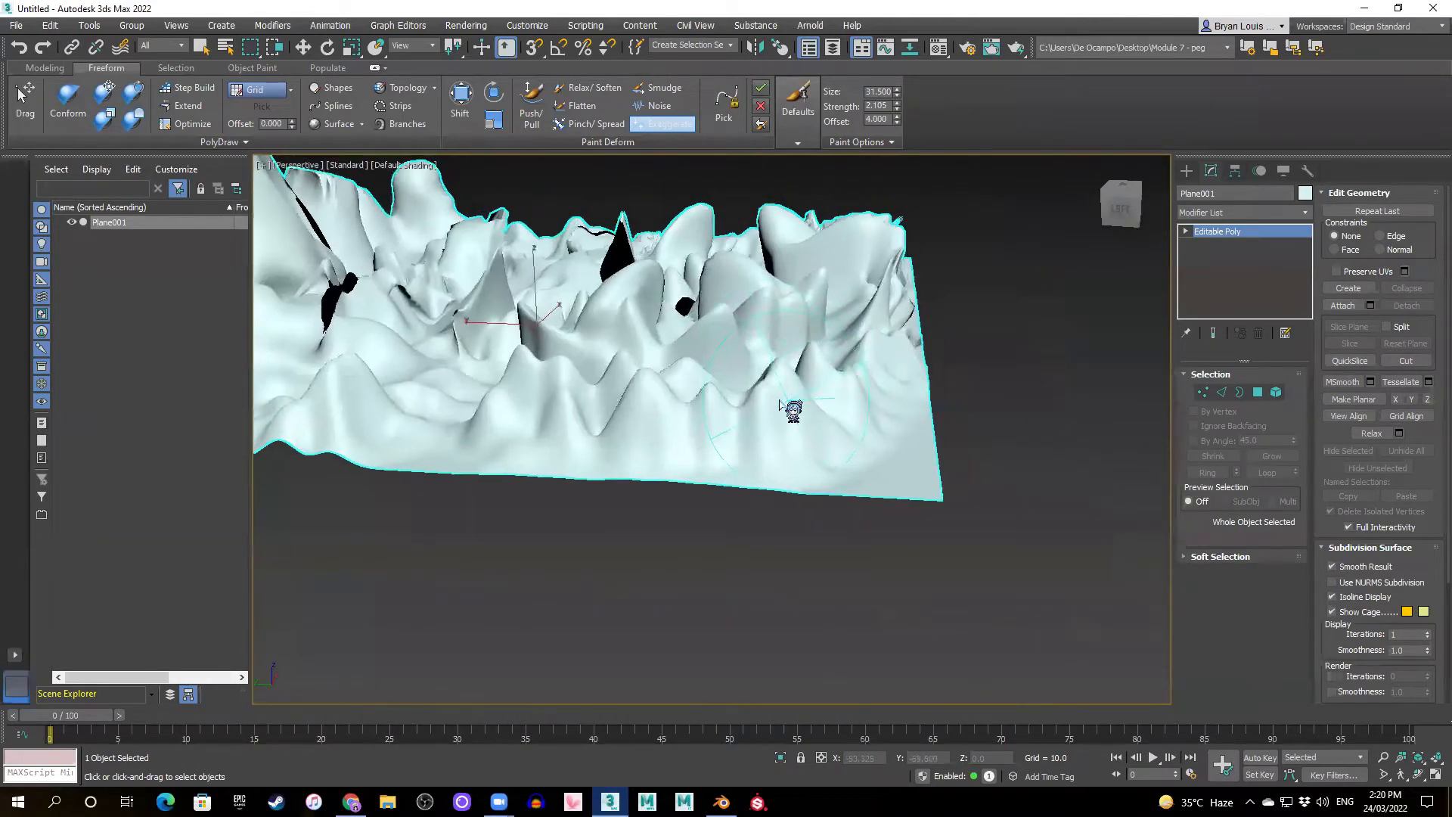
# - Try pulling the plane's corners and outer edges upward with the Push/Pull brush, and undo those strokes
pyautogui.click(539, 110)
pyautogui.moveTo(906, 490); pyautogui.dragTo(947, 424)
pyautogui.moveTo(947, 423)
pyautogui.keyDown('alt'); pyautogui.mouseDown(button='middle')
pyautogui.moveTo(758, 587)
pyautogui.moveTo(751, 477)
pyautogui.mouseUp(button='middle'); pyautogui.keyUp('alt')
pyautogui.moveTo(611, 598)
pyautogui.mouseDown()
pyautogui.moveTo(749, 522)
pyautogui.moveTo(859, 431)
pyautogui.moveTo(895, 366)
pyautogui.mouseUp()
pyautogui.keyDown('alt'); pyautogui.moveTo(895, 367); pyautogui.dragTo(713, 429, button='middle'); pyautogui.keyUp('alt')
pyautogui.moveTo(539, 568); pyautogui.dragTo(627, 560)
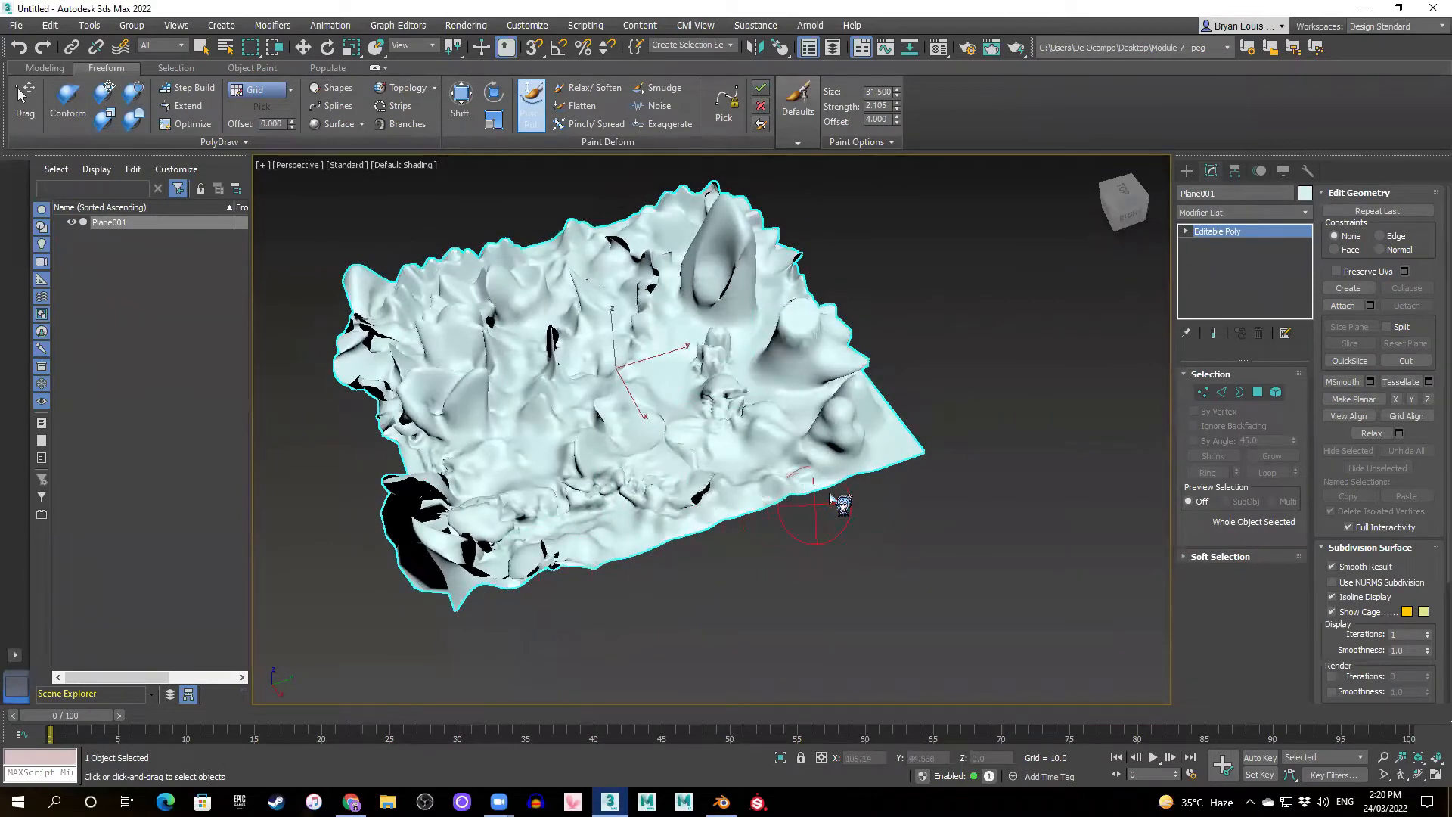
pyautogui.moveTo(832, 498); pyautogui.dragTo(907, 423)
pyautogui.keyDown('alt'); pyautogui.moveTo(912, 446); pyautogui.dragTo(734, 542, button='middle'); pyautogui.keyUp('alt')
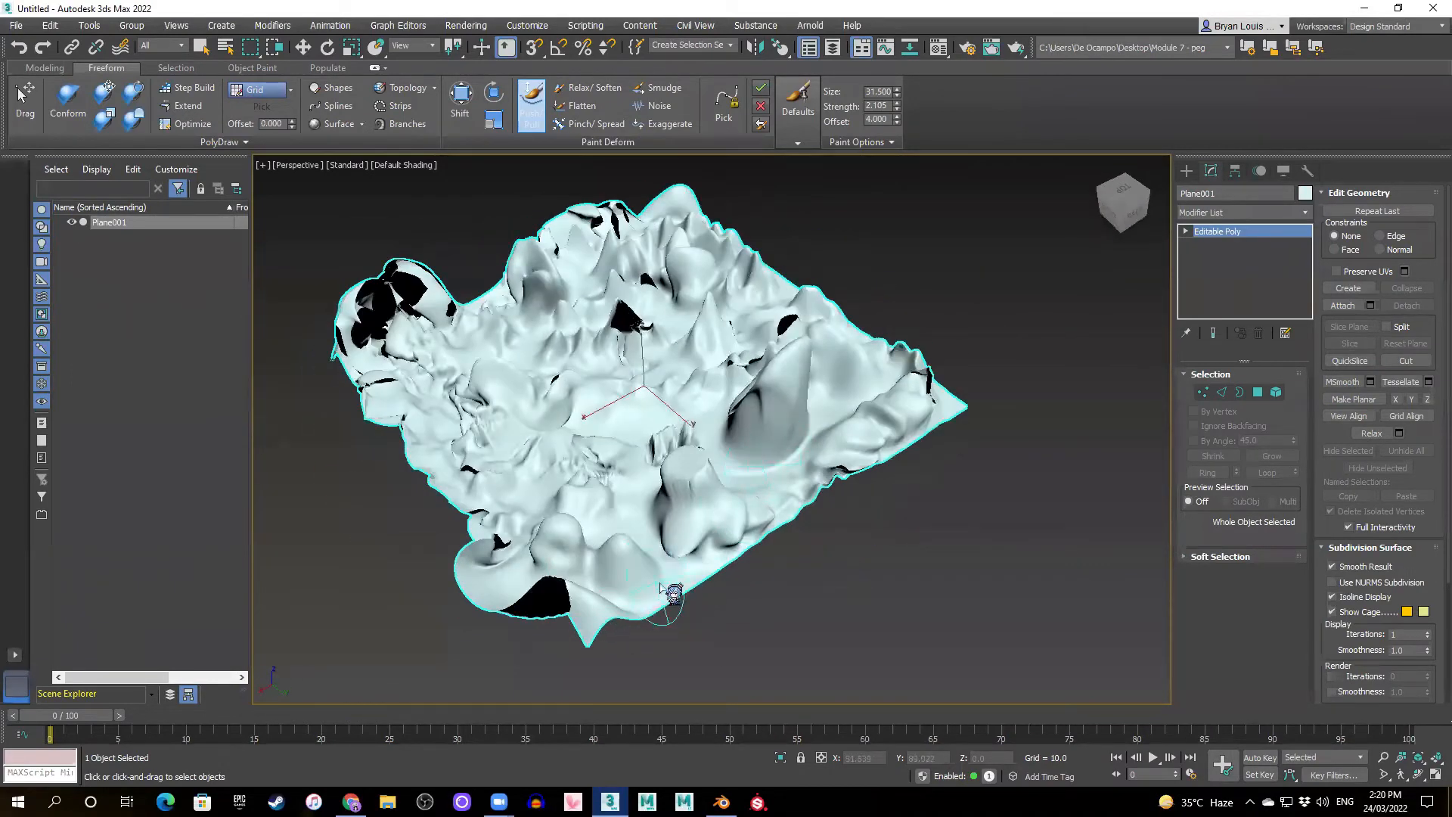
pyautogui.keyDown('alt'); pyautogui.moveTo(862, 488); pyautogui.dragTo(814, 504, button='middle'); pyautogui.keyUp('alt')
pyautogui.moveTo(675, 475)
pyautogui.keyDown('alt'); pyautogui.mouseDown(button='middle')
pyautogui.moveTo(842, 492)
pyautogui.moveTo(691, 463)
pyautogui.moveTo(459, 499)
pyautogui.moveTo(353, 466)
pyautogui.moveTo(511, 509)
pyautogui.moveTo(445, 614)
pyautogui.moveTo(577, 551)
pyautogui.moveTo(633, 571)
pyautogui.moveTo(704, 537)
pyautogui.moveTo(648, 551)
pyautogui.moveTo(542, 512)
pyautogui.moveTo(572, 518)
pyautogui.mouseUp(button='middle'); pyautogui.keyUp('alt')
pyautogui.scroll(5, 576, 561)
pyautogui.scroll(-5, 610, 568)
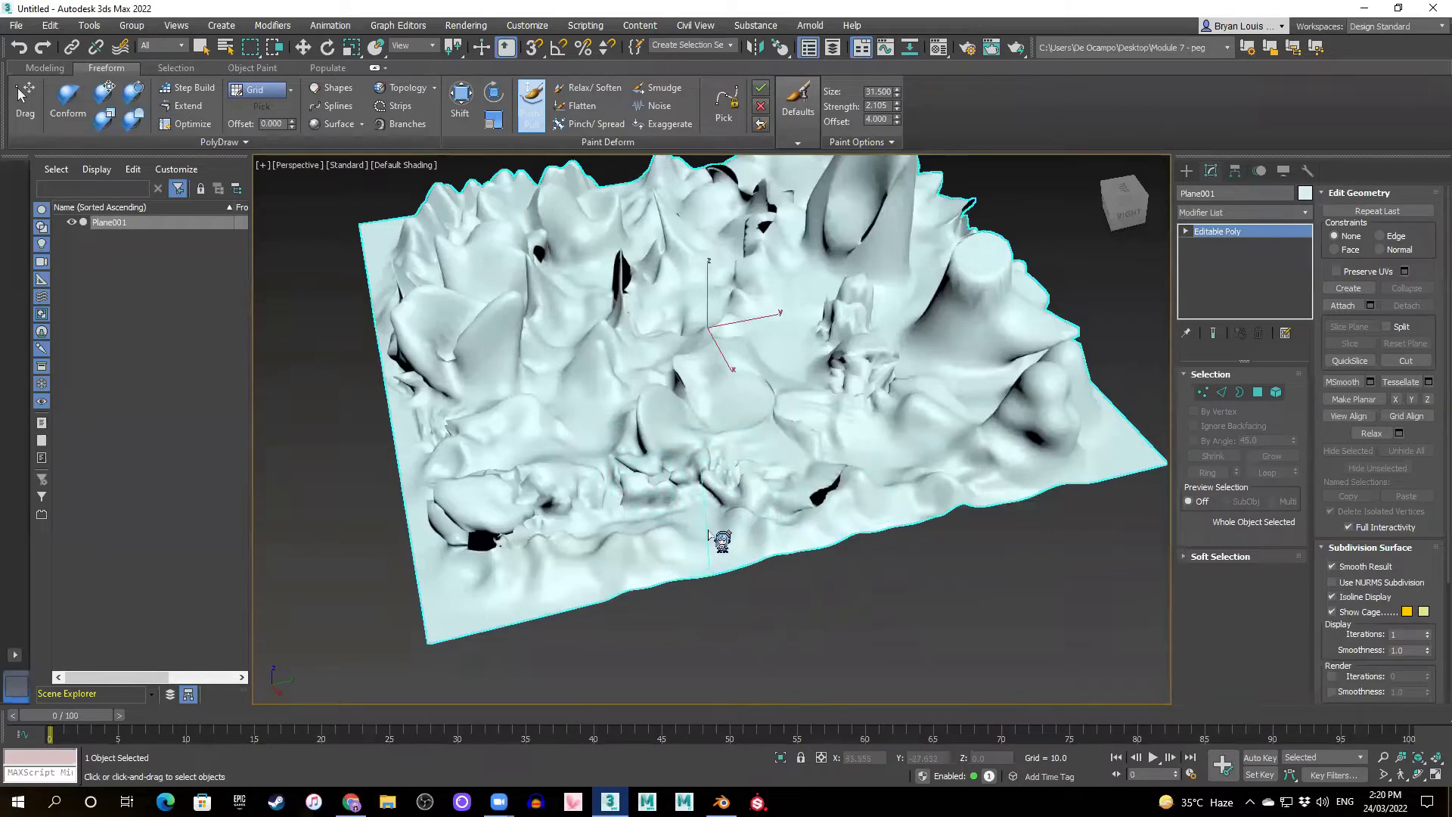
# - Brush the bumps in one corner of the plane back to a flat surface while in the Push/Pull tool
pyautogui.moveTo(711, 533)
pyautogui.mouseDown()
pyautogui.moveTo(601, 569)
pyautogui.moveTo(670, 527)
pyautogui.moveTo(503, 541)
pyautogui.moveTo(484, 521)
pyautogui.moveTo(505, 538)
pyautogui.moveTo(494, 481)
pyautogui.moveTo(512, 486)
pyautogui.moveTo(502, 528)
pyautogui.moveTo(477, 520)
pyautogui.mouseUp()
pyautogui.scroll(5, 603, 512)
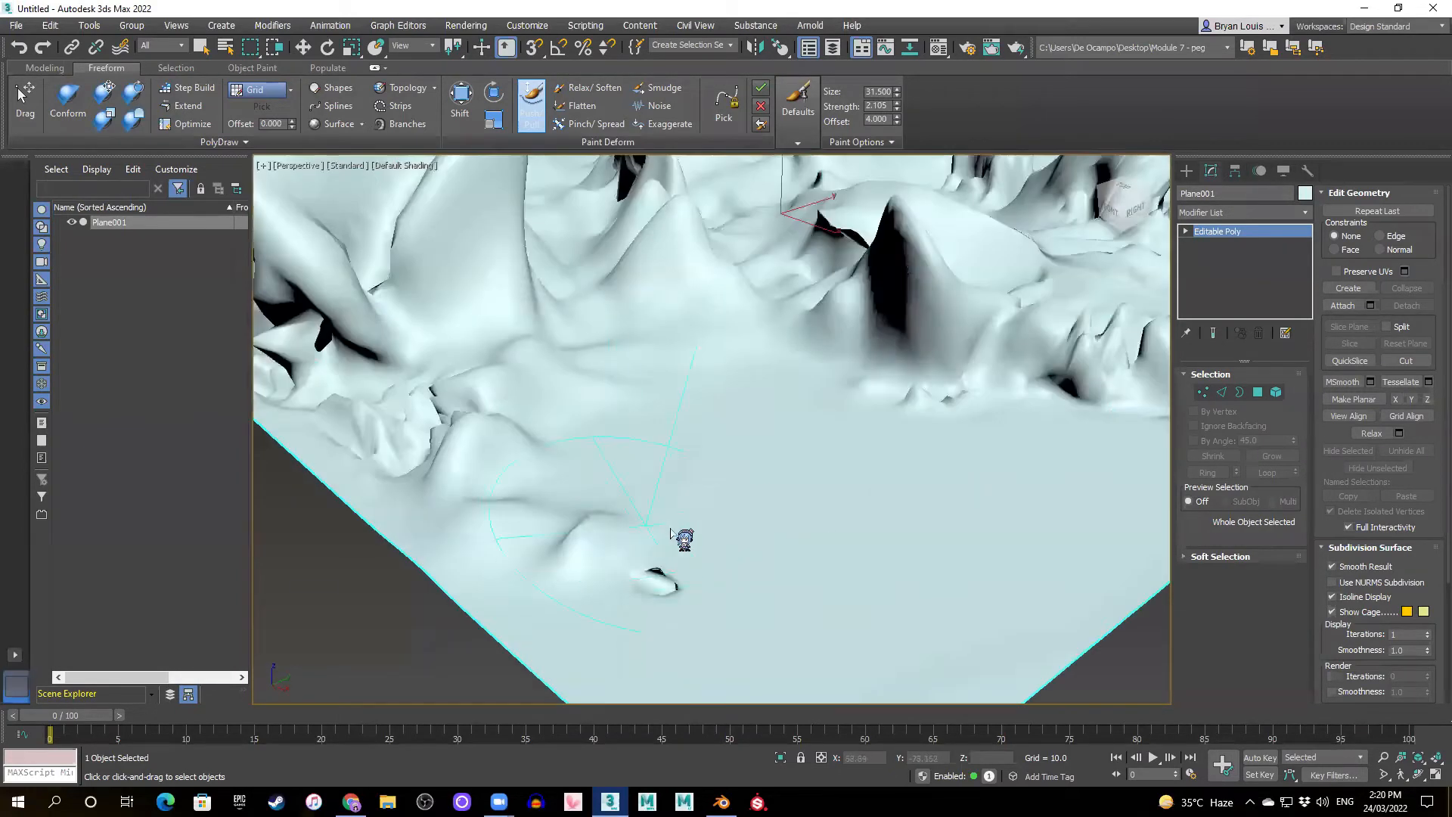
pyautogui.moveTo(575, 529)
pyautogui.mouseDown()
pyautogui.moveTo(597, 371)
pyautogui.moveTo(422, 436)
pyautogui.moveTo(347, 443)
pyautogui.moveTo(607, 540)
pyautogui.mouseUp()
pyautogui.scroll(-3, 745, 408)
pyautogui.keyDown('alt'); pyautogui.moveTo(751, 405); pyautogui.dragTo(807, 429, button='middle'); pyautogui.keyUp('alt')
pyautogui.moveTo(791, 451)
pyautogui.mouseDown()
pyautogui.moveTo(956, 389)
pyautogui.moveTo(696, 389)
pyautogui.moveTo(804, 295)
pyautogui.moveTo(656, 282)
pyautogui.moveTo(841, 253)
pyautogui.mouseUp()
pyautogui.moveTo(841, 254); pyautogui.dragTo(674, 401, button='middle')
pyautogui.moveTo(653, 399)
pyautogui.mouseDown()
pyautogui.moveTo(655, 427)
pyautogui.moveTo(856, 402)
pyautogui.moveTo(830, 444)
pyautogui.moveTo(863, 449)
pyautogui.moveTo(959, 438)
pyautogui.moveTo(978, 393)
pyautogui.moveTo(824, 464)
pyautogui.mouseUp()
pyautogui.scroll(-10, 795, 481)
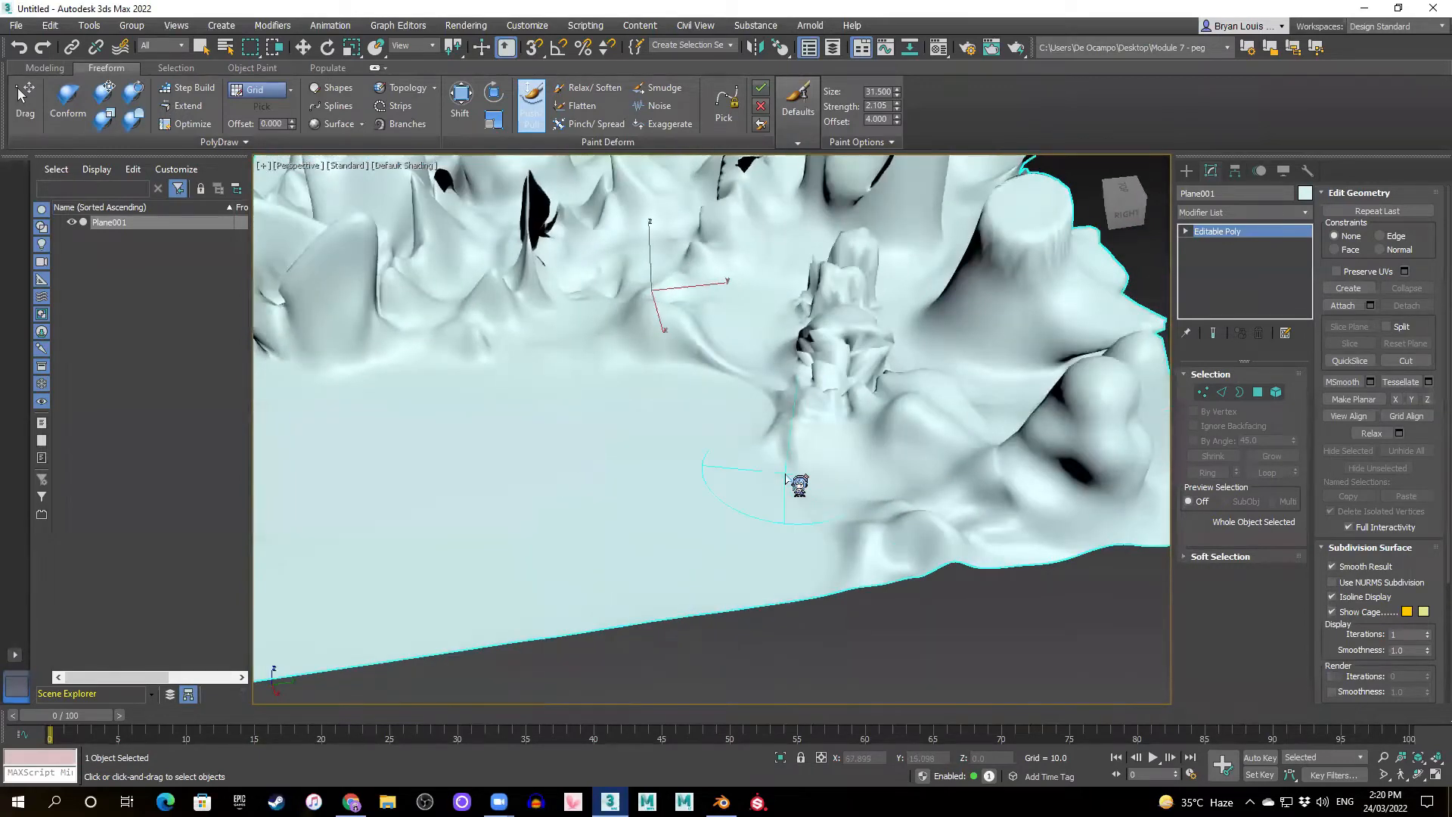
# - Reduce the Push/Pull brush size to 9.1 and pull a narrow spike from the hills near the plane's centre
pyautogui.keyDown('alt'); pyautogui.moveTo(707, 514); pyautogui.dragTo(633, 496, button='middle'); pyautogui.keyUp('alt')
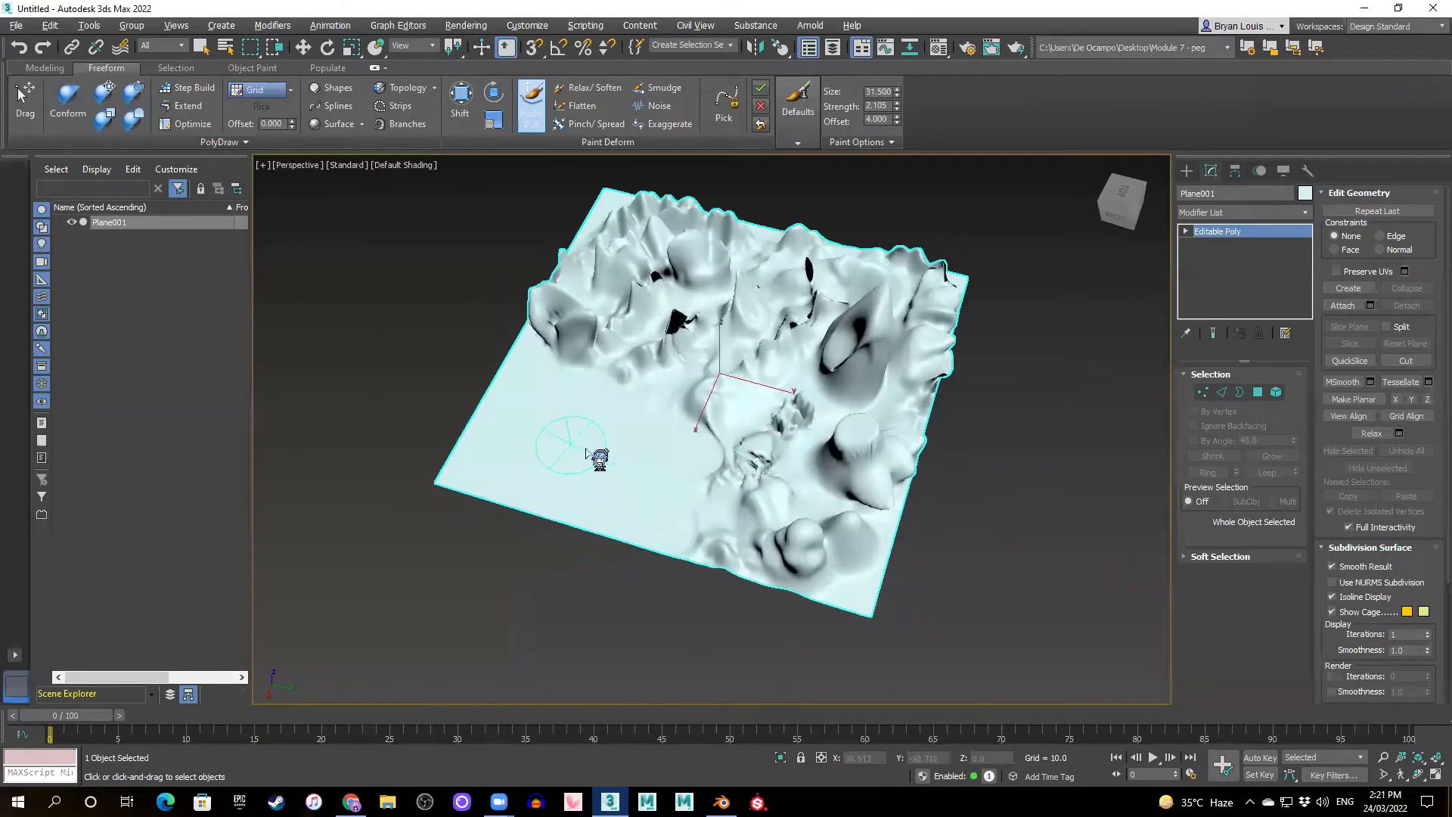
pyautogui.keyDown('alt'); pyautogui.moveTo(575, 448); pyautogui.dragTo(636, 407, button='middle'); pyautogui.keyUp('alt')
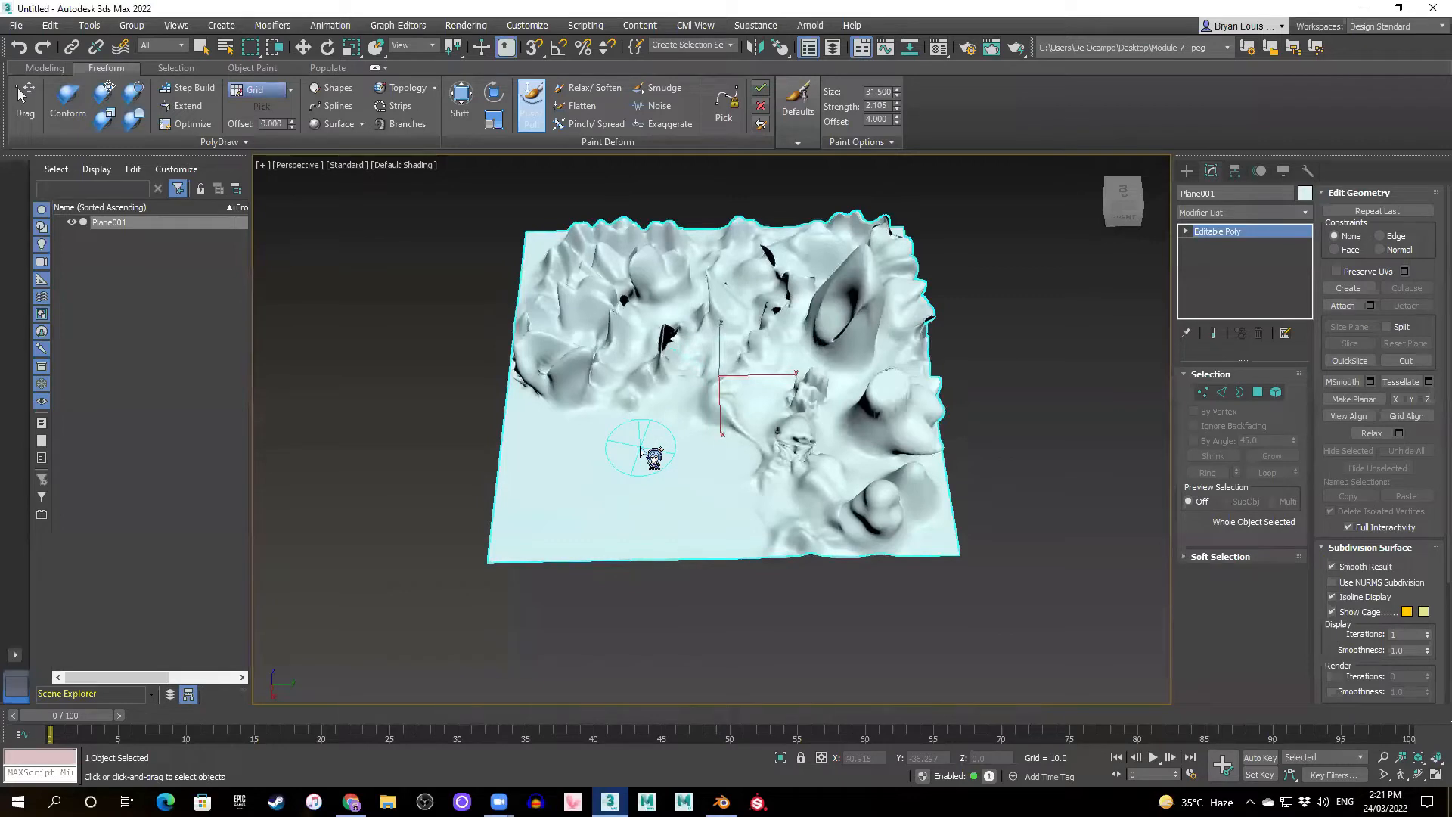
pyautogui.scroll(3, 641, 451)
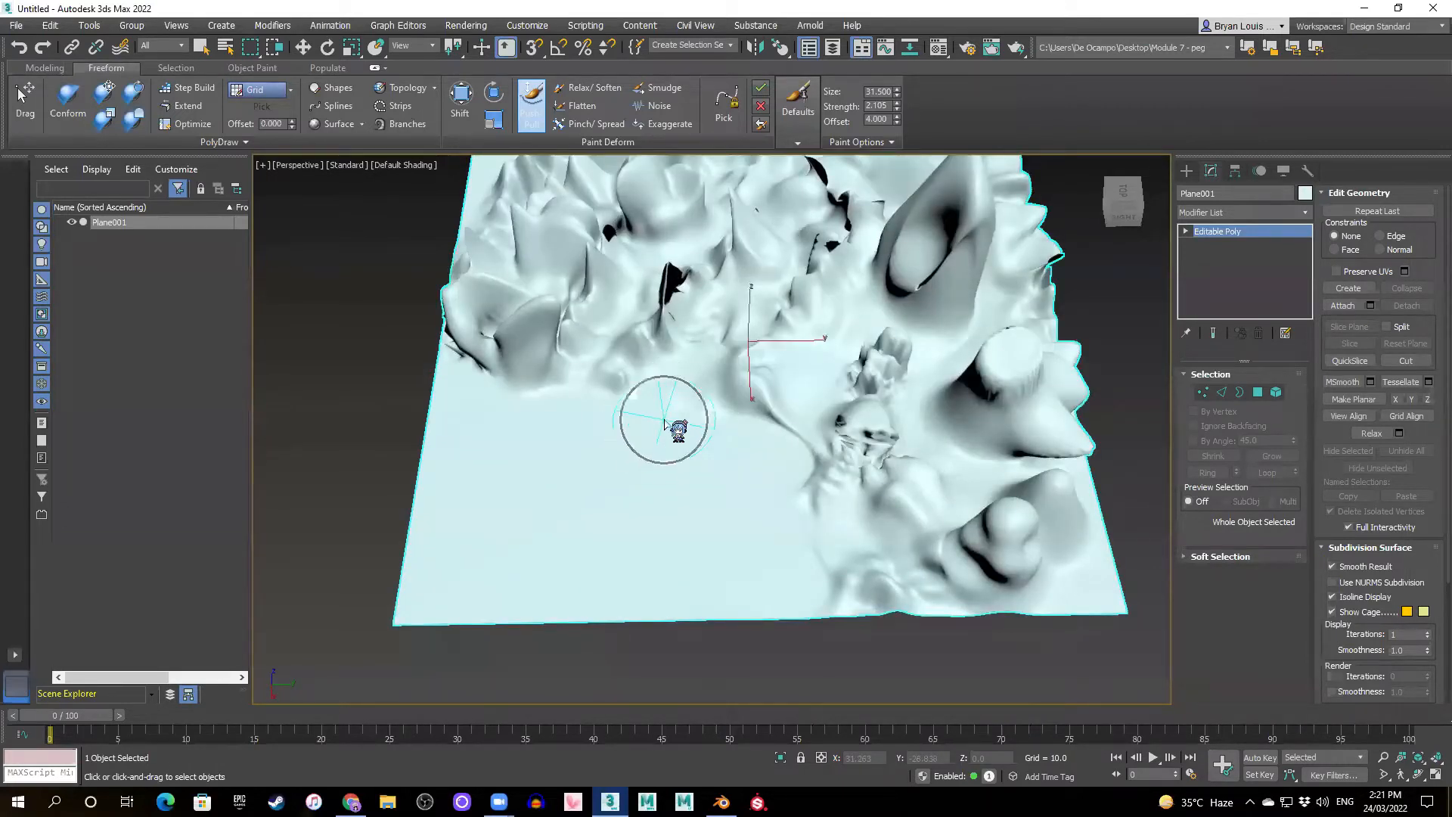
pyautogui.keyDown('alt'); pyautogui.moveTo(636, 590); pyautogui.dragTo(669, 547, button='middle'); pyautogui.keyUp('alt')
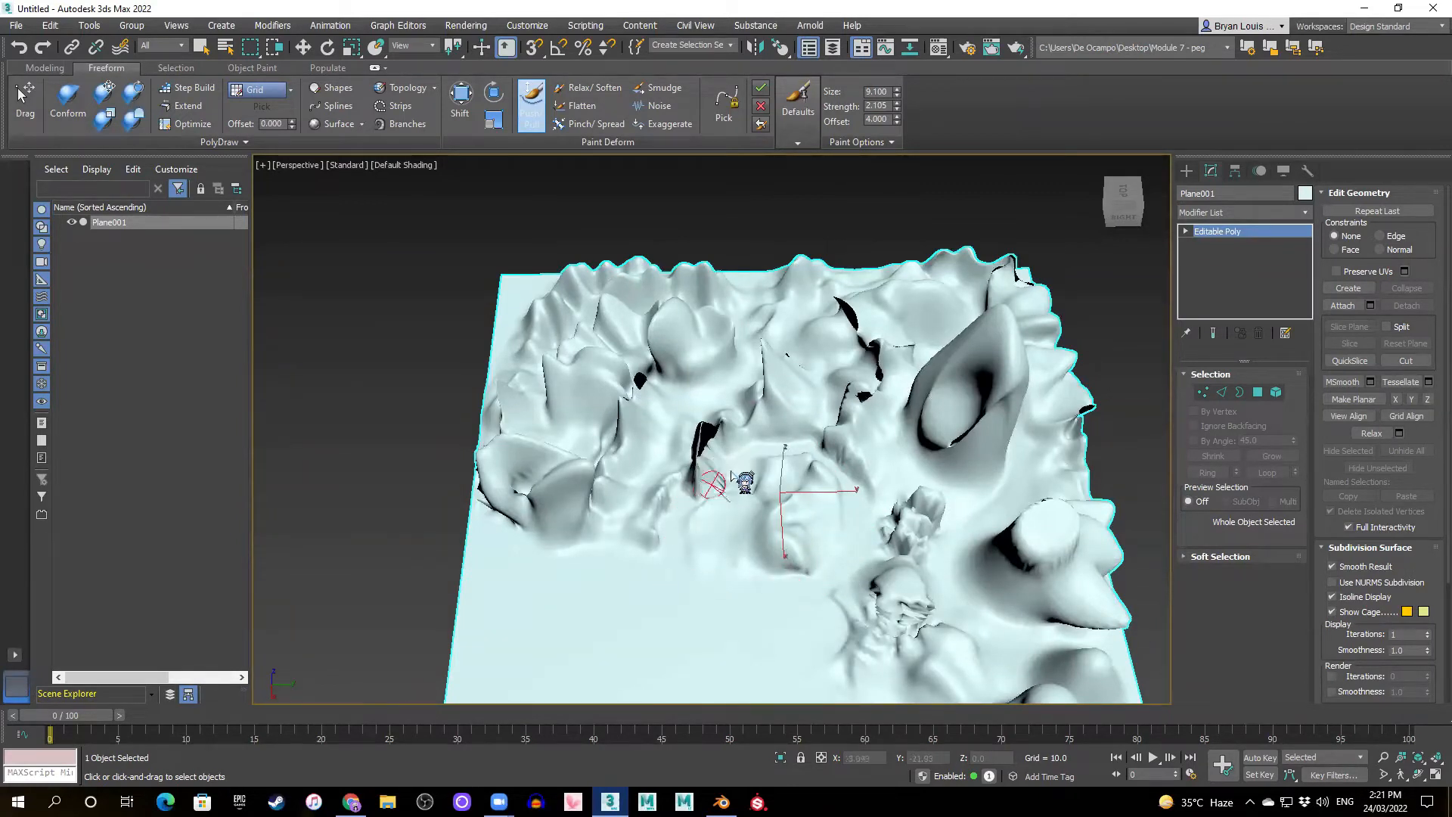
pyautogui.moveTo(718, 514); pyautogui.dragTo(722, 490)
# - Examine the flattened area, the narrow spike and the surrounding hills from several sides
pyautogui.moveTo(722, 506)
pyautogui.keyDown('alt'); pyautogui.mouseDown(button='middle')
pyautogui.moveTo(747, 516)
pyautogui.moveTo(772, 461)
pyautogui.moveTo(726, 461)
pyautogui.mouseUp(button='middle'); pyautogui.keyUp('alt')
pyautogui.scroll(5, 824, 584)
pyautogui.keyDown('alt'); pyautogui.moveTo(824, 584); pyautogui.dragTo(908, 571, button='middle'); pyautogui.keyUp('alt')
pyautogui.moveTo(1164, 660)
pyautogui.keyDown('alt'); pyautogui.mouseDown(button='middle')
pyautogui.moveTo(1033, 579)
pyautogui.moveTo(804, 385)
pyautogui.moveTo(842, 457)
pyautogui.moveTo(940, 463)
pyautogui.moveTo(752, 486)
pyautogui.moveTo(841, 402)
pyautogui.mouseUp(button='middle'); pyautogui.keyUp('alt')
pyautogui.scroll(-3, 804, 385)
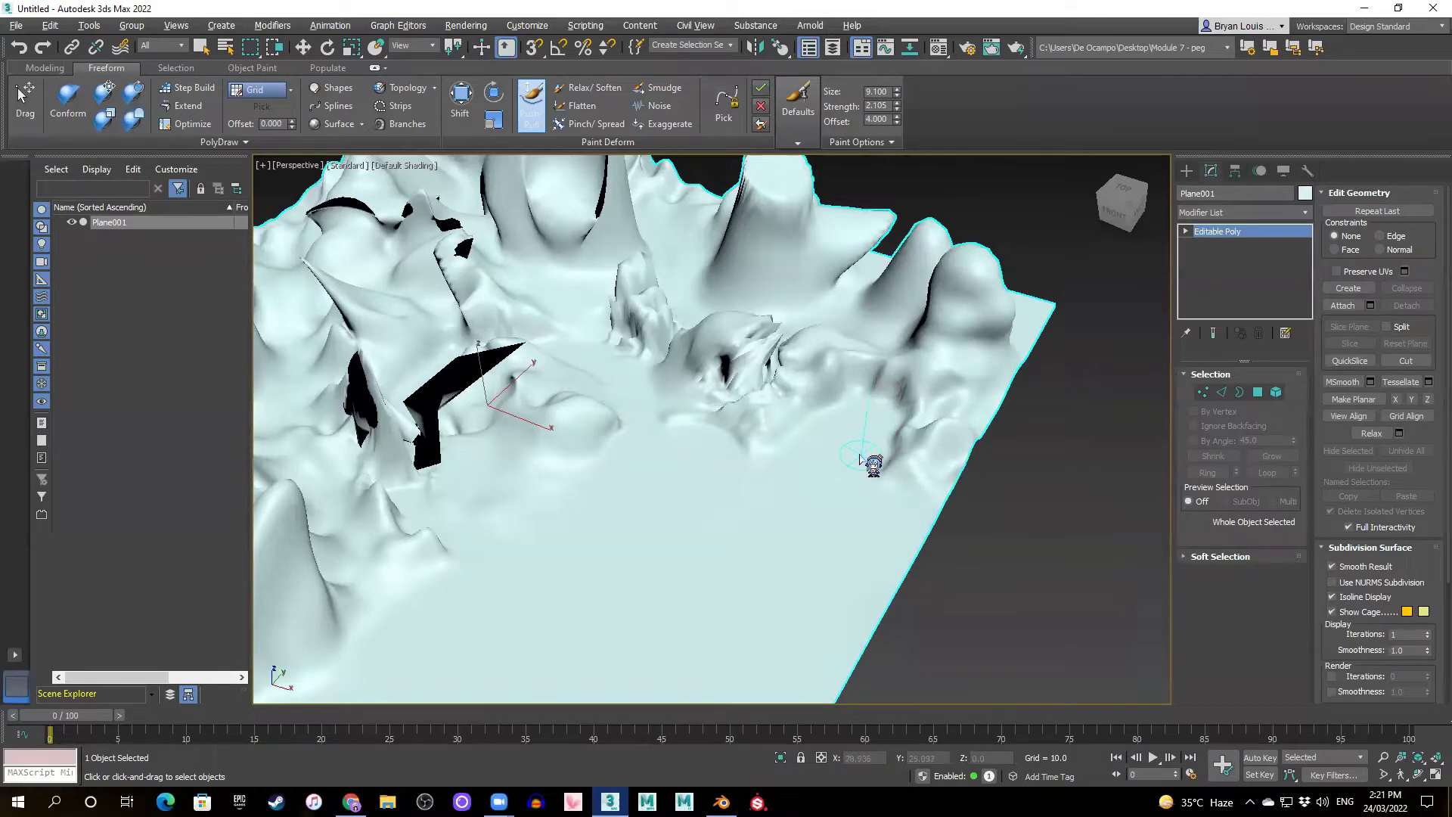
pyautogui.keyDown('alt'); pyautogui.moveTo(860, 460); pyautogui.dragTo(904, 447, button='middle'); pyautogui.keyUp('alt')
pyautogui.scroll(5, 848, 368)
pyautogui.moveTo(715, 452)
pyautogui.keyDown('alt'); pyautogui.mouseDown(button='middle')
pyautogui.moveTo(787, 401)
pyautogui.moveTo(755, 447)
pyautogui.moveTo(617, 470)
pyautogui.moveTo(678, 411)
pyautogui.moveTo(713, 522)
pyautogui.moveTo(732, 448)
pyautogui.mouseUp(button='middle'); pyautogui.keyUp('alt')
pyautogui.scroll(-7, 732, 448)
pyautogui.moveTo(790, 409)
pyautogui.keyDown('alt'); pyautogui.mouseDown(button='middle')
pyautogui.moveTo(730, 408)
pyautogui.moveTo(680, 499)
pyautogui.moveTo(719, 416)
pyautogui.moveTo(842, 391)
pyautogui.moveTo(891, 424)
pyautogui.mouseUp(button='middle'); pyautogui.keyUp('alt')
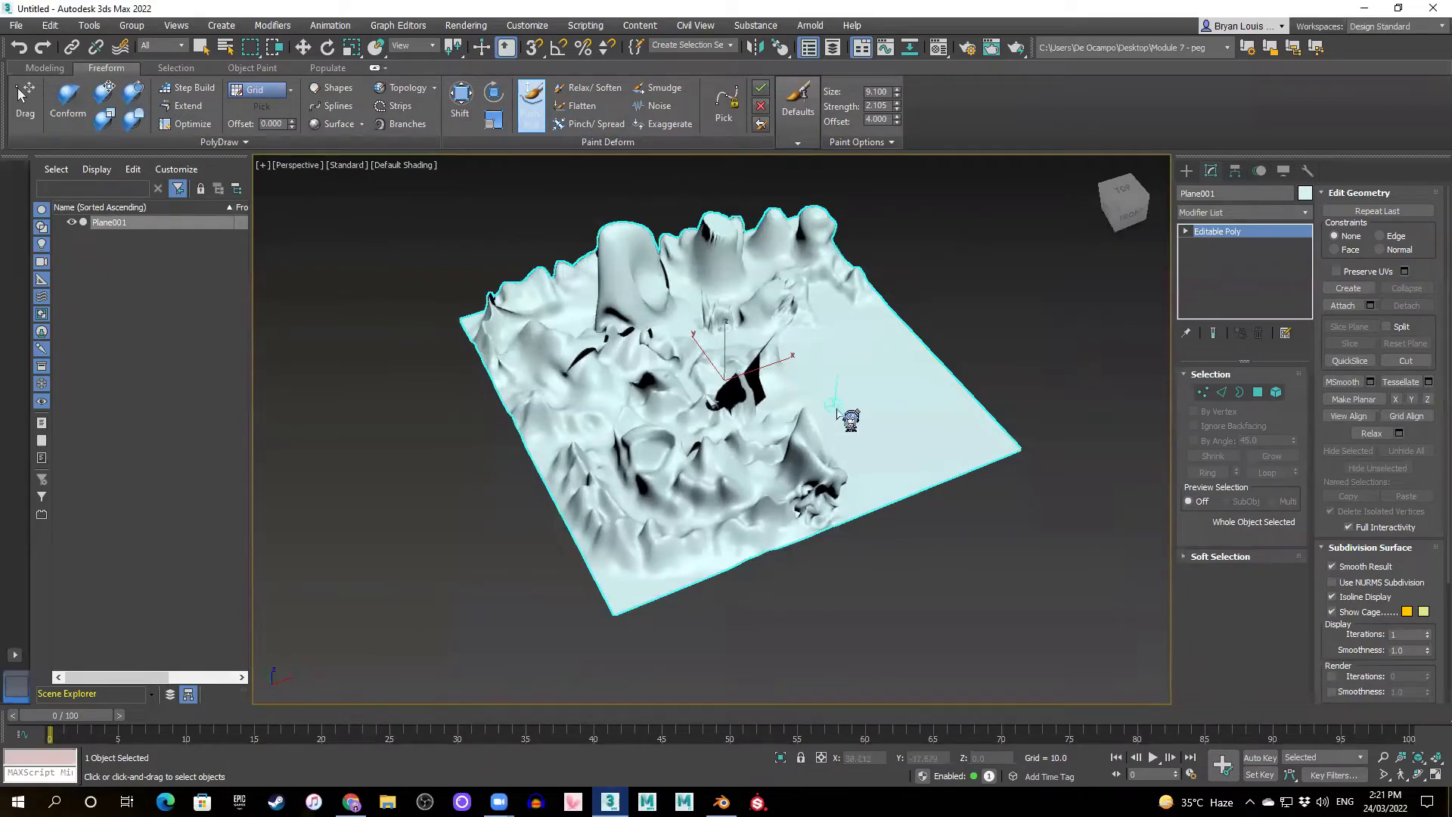
pyautogui.moveTo(831, 425)
pyautogui.keyDown('alt'); pyautogui.mouseDown(button='middle')
pyautogui.moveTo(797, 450)
pyautogui.moveTo(593, 409)
pyautogui.moveTo(656, 409)
pyautogui.mouseUp(button='middle'); pyautogui.keyUp('alt')
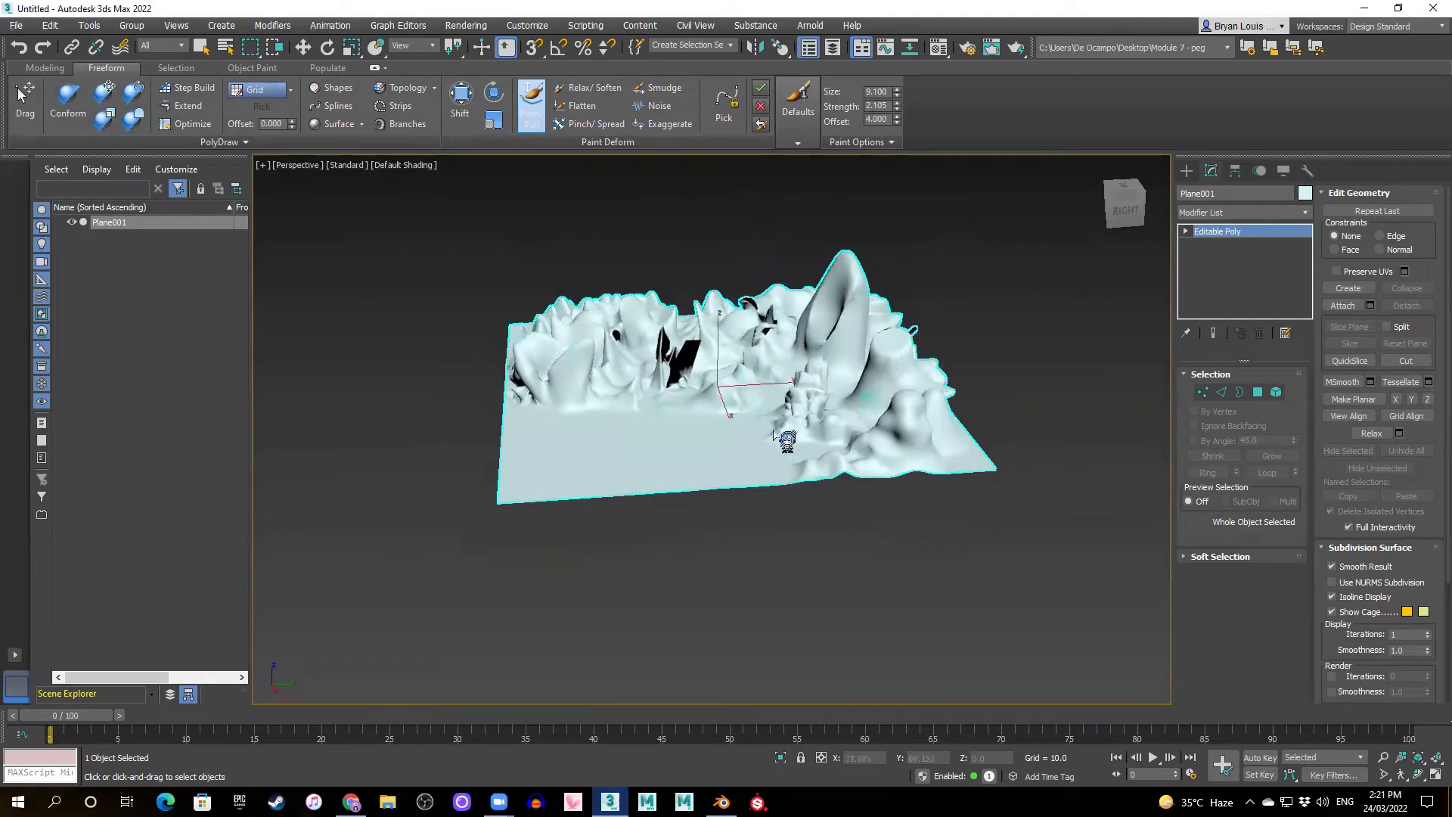
pyautogui.scroll(3, 748, 420)
pyautogui.keyDown('alt'); pyautogui.moveTo(728, 478); pyautogui.dragTo(707, 522, button='middle'); pyautogui.keyUp('alt')
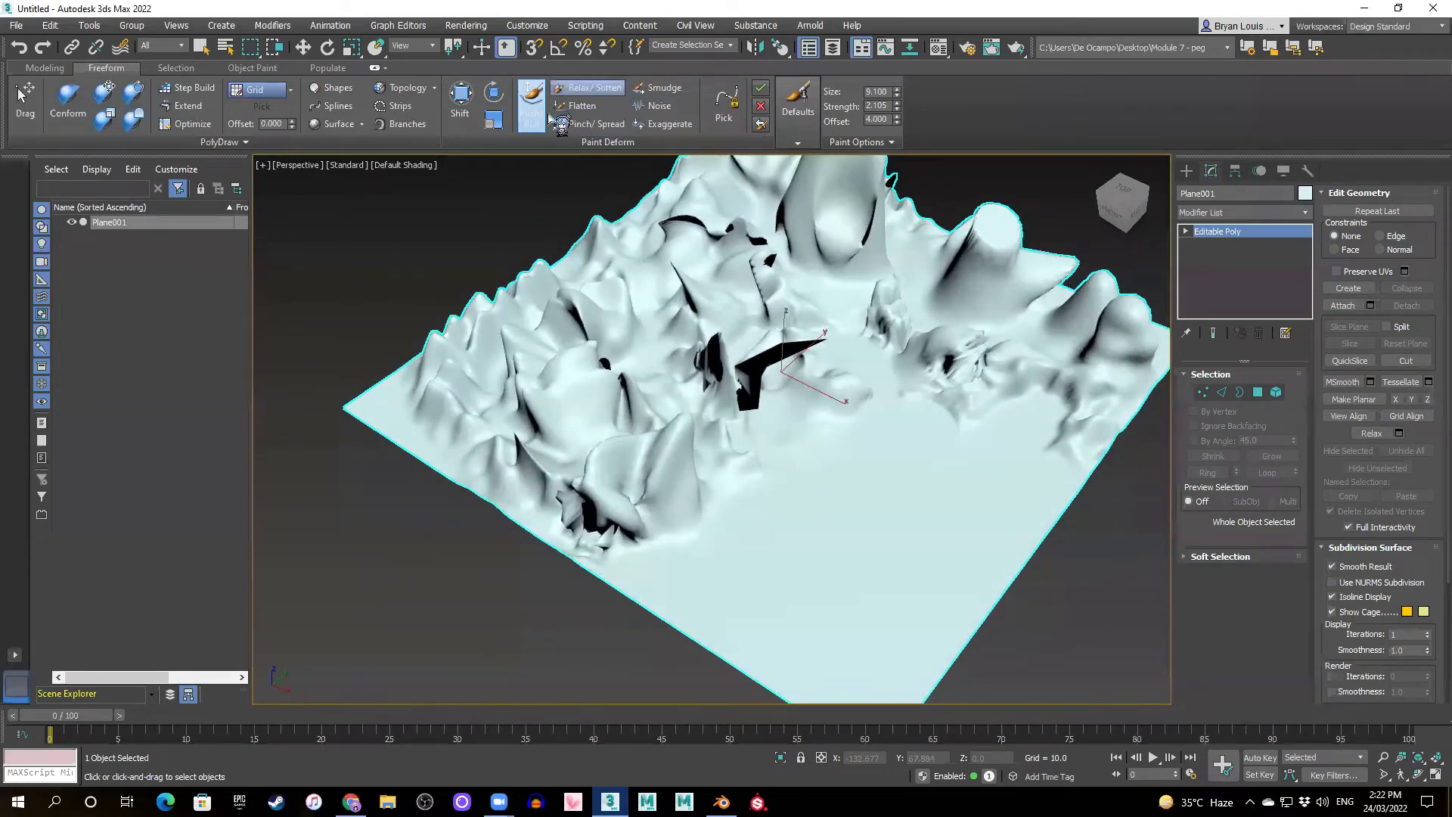
# - Pull up the plane's outer edges and corners into a raised, uneven rim with the Push/Pull brush
pyautogui.keyDown('alt'); pyautogui.moveTo(658, 412); pyautogui.dragTo(908, 556, button='middle'); pyautogui.keyUp('alt')
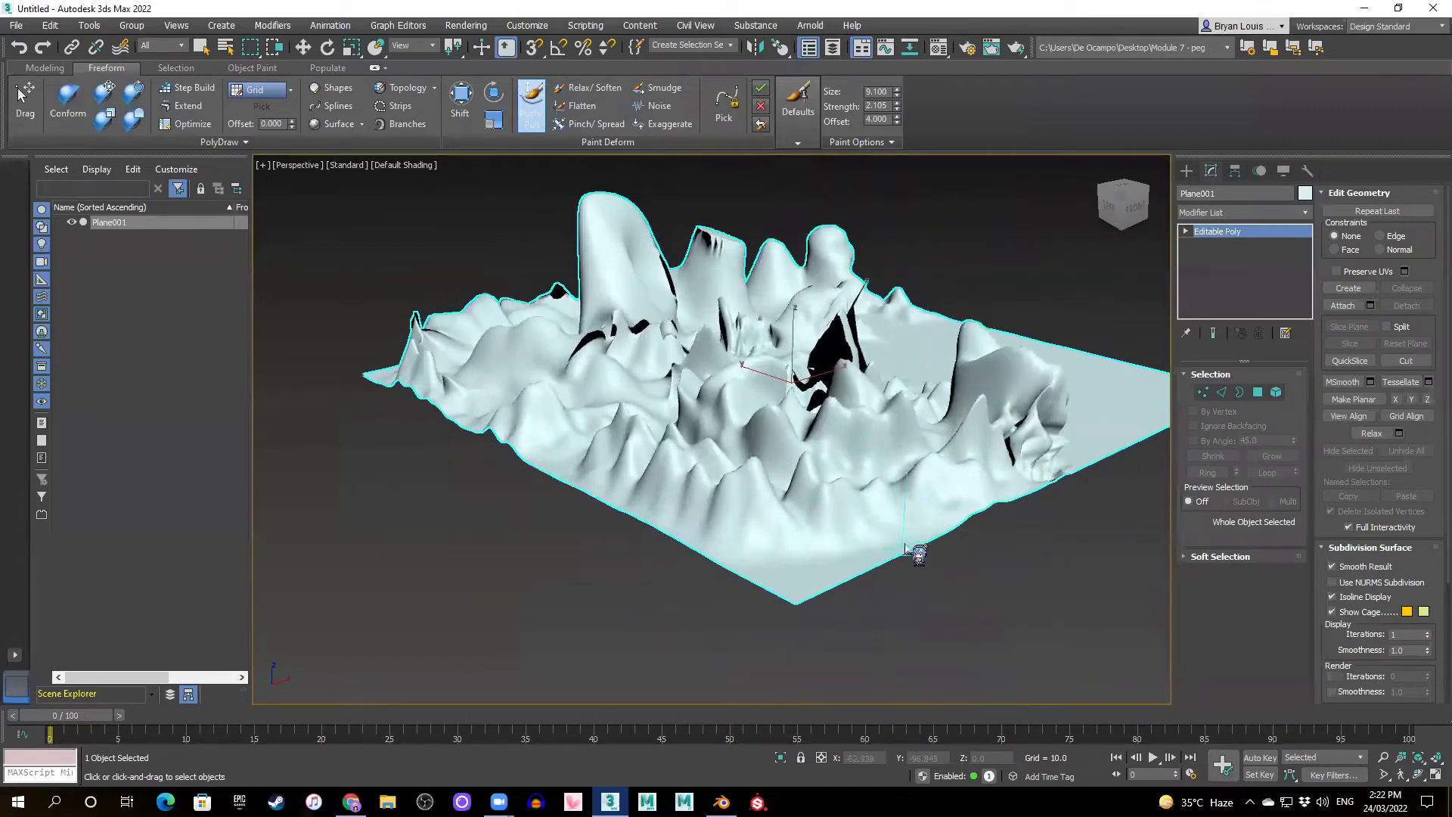
pyautogui.moveTo(818, 581); pyautogui.dragTo(691, 573)
pyautogui.moveTo(825, 571); pyautogui.dragTo(956, 544)
pyautogui.keyDown('alt'); pyautogui.moveTo(979, 519); pyautogui.dragTo(597, 541, button='middle'); pyautogui.keyUp('alt')
pyautogui.moveTo(564, 541)
pyautogui.mouseDown()
pyautogui.moveTo(642, 622)
pyautogui.moveTo(807, 718)
pyautogui.moveTo(950, 665)
pyautogui.moveTo(1061, 522)
pyautogui.mouseUp()
pyautogui.keyDown('alt'); pyautogui.moveTo(973, 577); pyautogui.dragTo(661, 344, button='middle'); pyautogui.keyUp('alt')
pyautogui.keyDown('alt'); pyautogui.moveTo(665, 394); pyautogui.dragTo(854, 429, button='middle'); pyautogui.keyUp('alt')
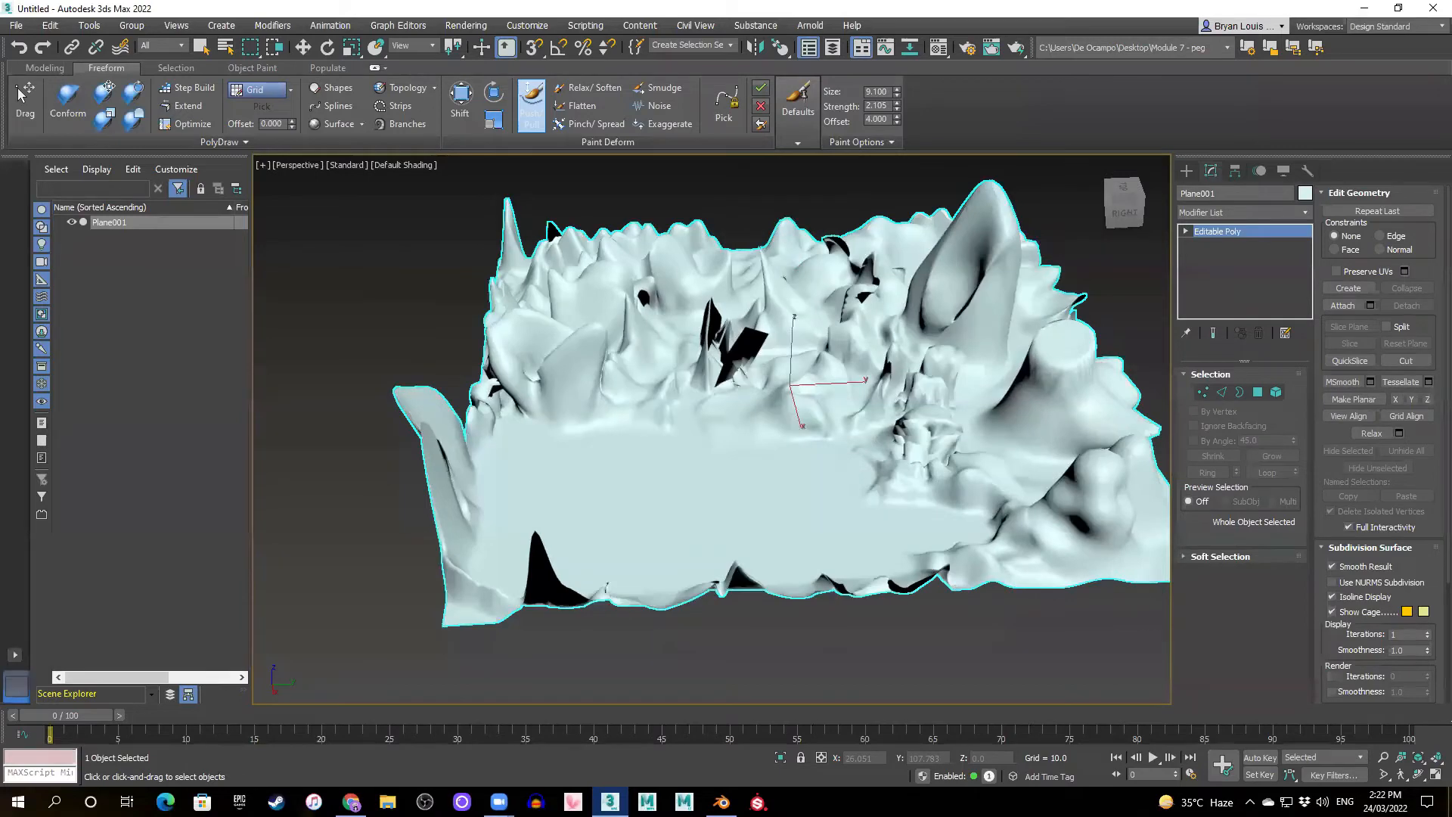
# - Paint a bumpy ridge across the flattened area with the Noise brush
pyautogui.keyDown('alt'); pyautogui.moveTo(910, 453); pyautogui.dragTo(862, 487, button='middle'); pyautogui.keyUp('alt')
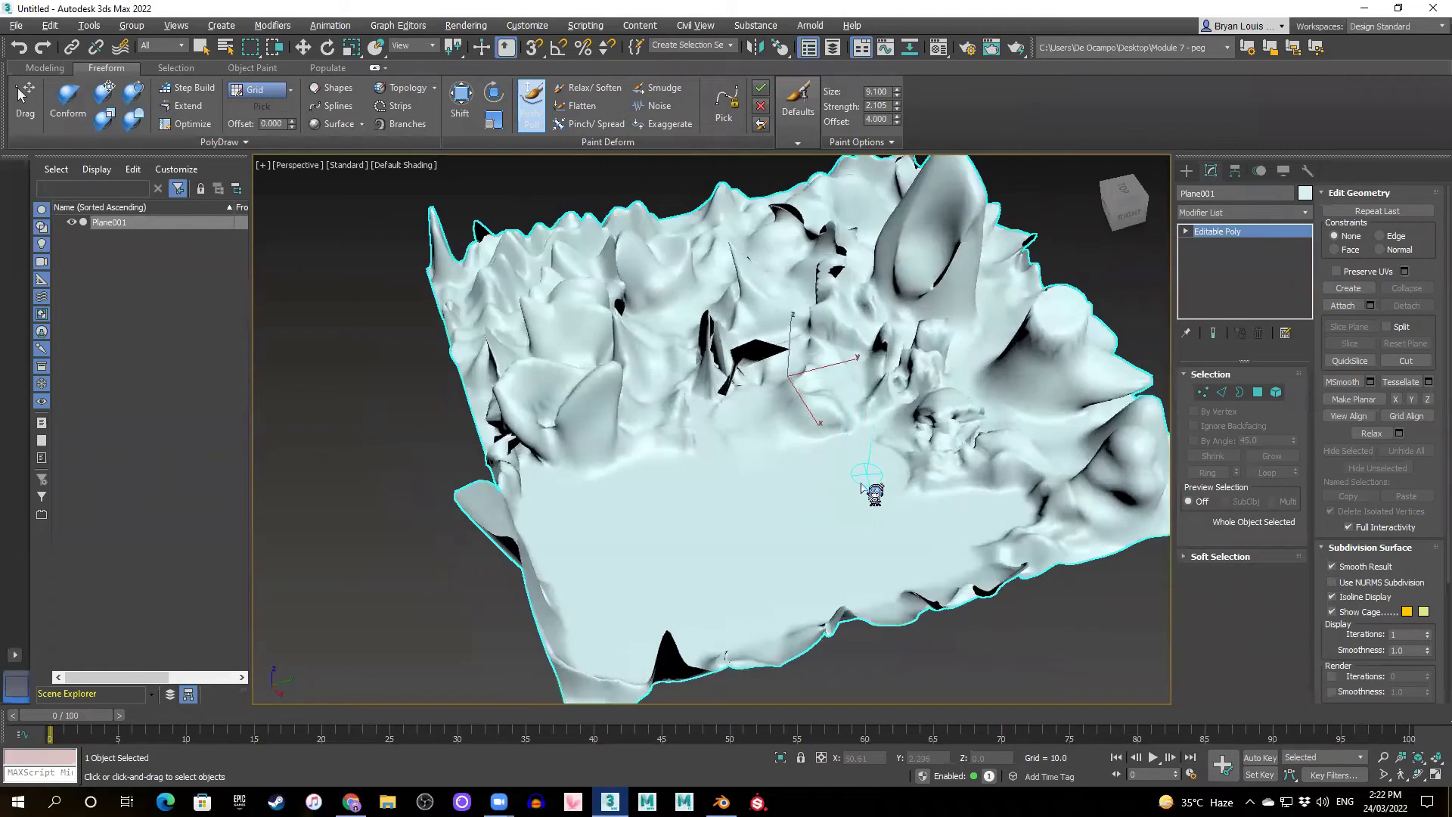
pyautogui.click(652, 105)
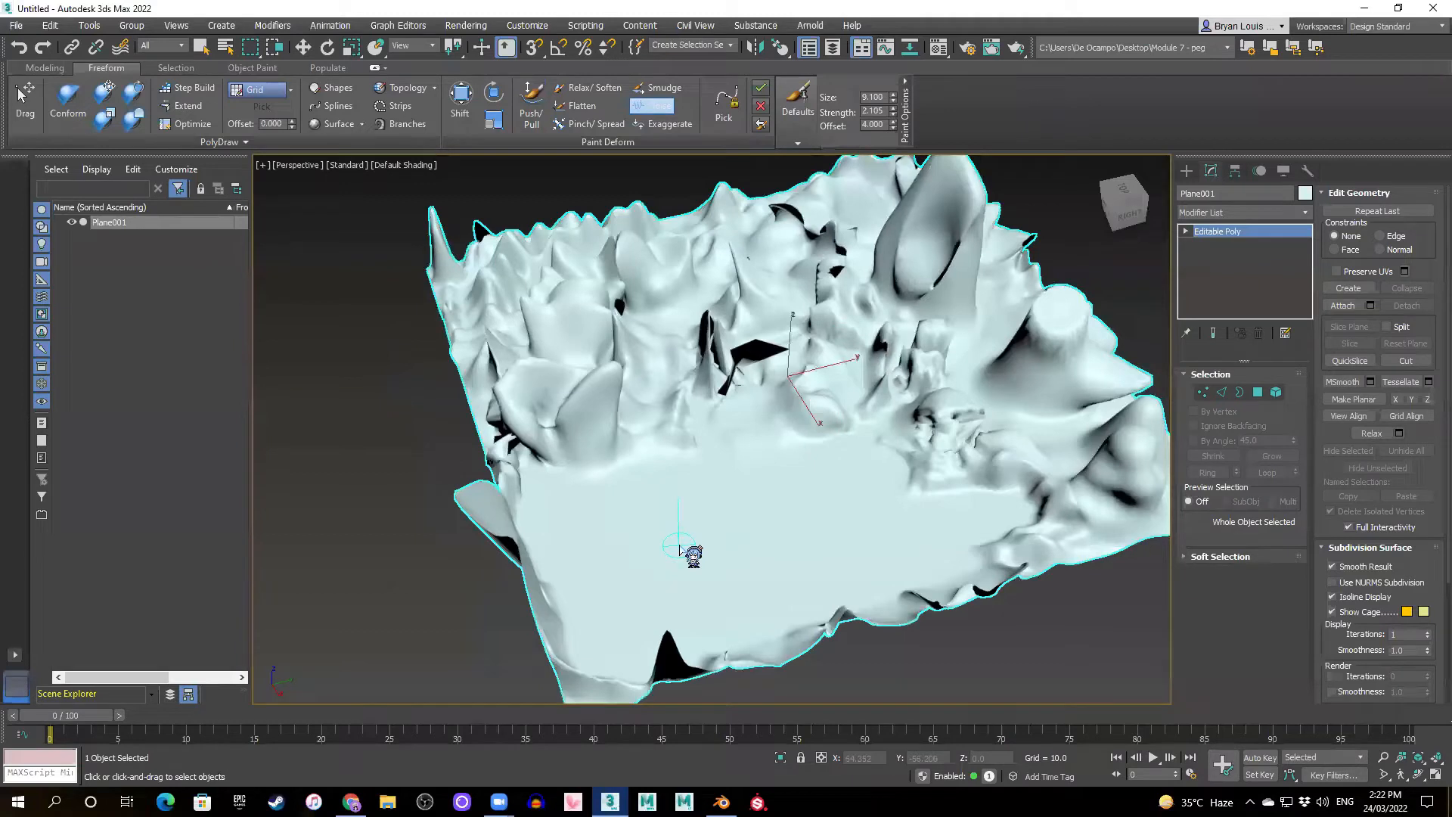
pyautogui.moveTo(603, 577); pyautogui.dragTo(839, 522)
# - Raise hills around the bumpy ridge with the Push/Pull brush, using brush size 21.5 and a larger size of 48.6
pyautogui.click(588, 87)
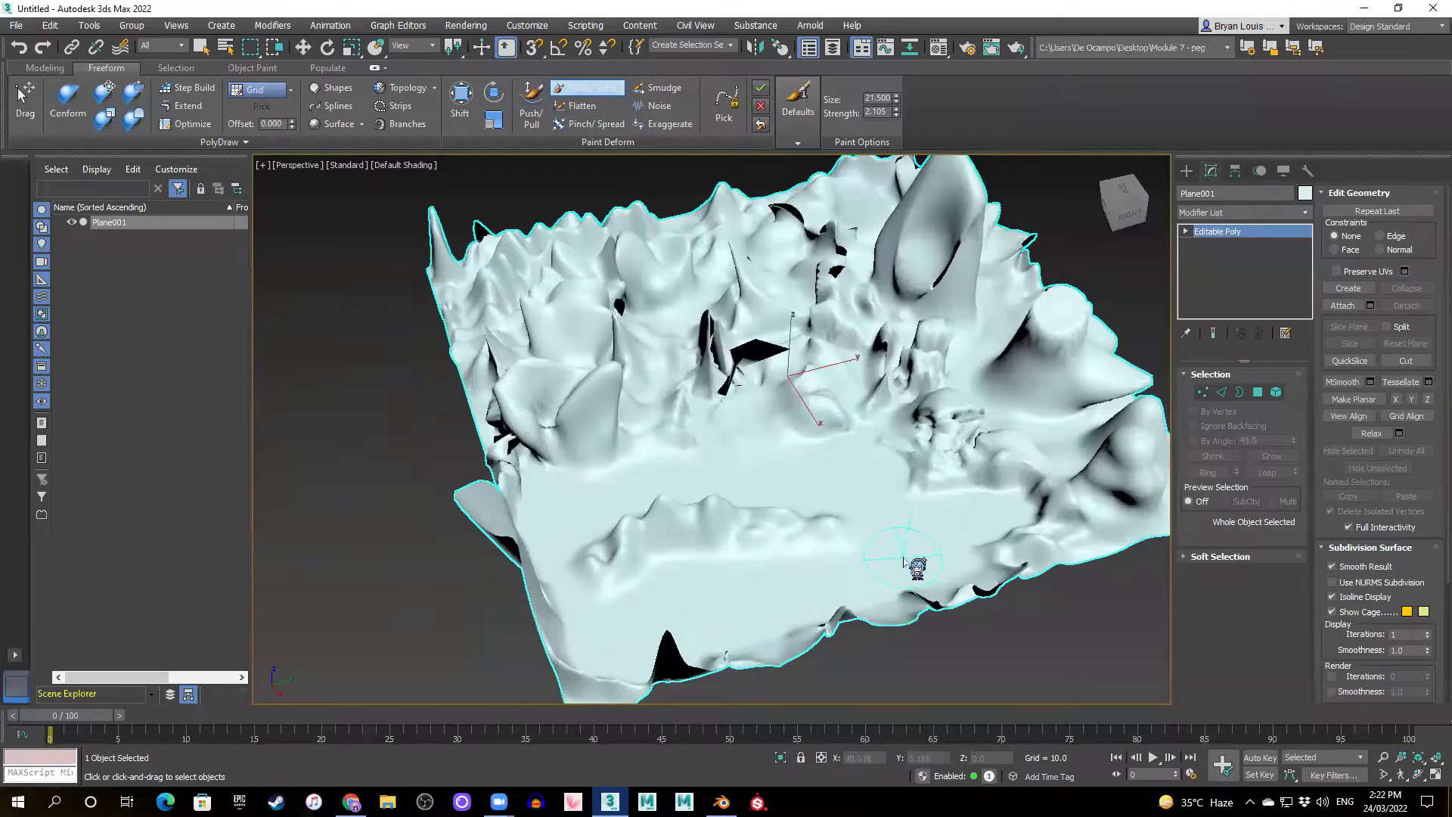
pyautogui.click(532, 106)
pyautogui.moveTo(778, 610)
pyautogui.mouseDown()
pyautogui.moveTo(904, 583)
pyautogui.moveTo(959, 546)
pyautogui.moveTo(858, 494)
pyautogui.mouseUp()
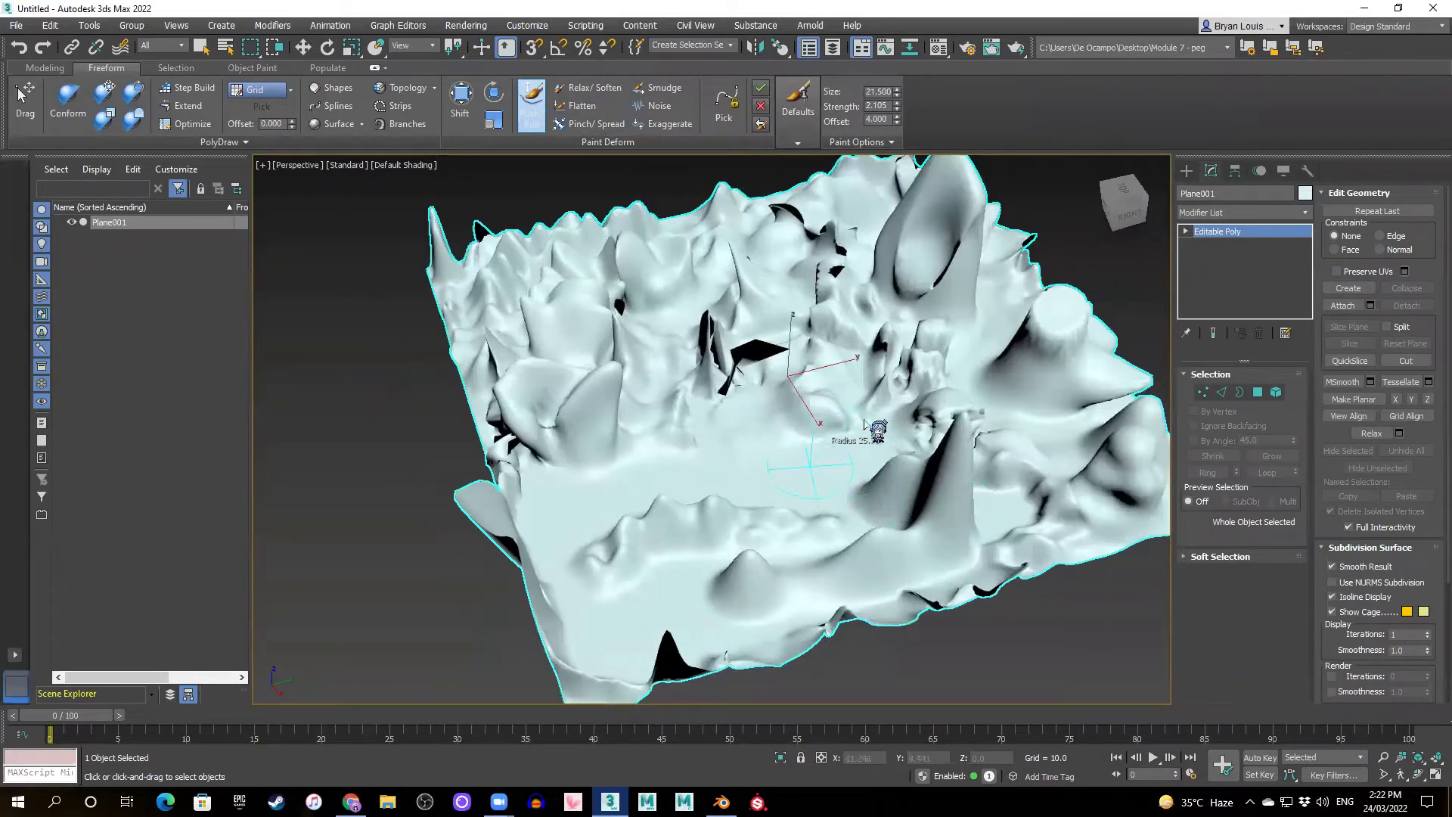
pyautogui.moveTo(854, 437)
pyautogui.mouseDown()
pyautogui.moveTo(771, 477)
pyautogui.moveTo(681, 492)
pyautogui.moveTo(632, 483)
pyautogui.moveTo(808, 579)
pyautogui.mouseUp()
pyautogui.keyDown('alt'); pyautogui.moveTo(810, 584); pyautogui.dragTo(866, 556, button='middle'); pyautogui.keyUp('alt')
pyautogui.keyDown('alt'); pyautogui.moveTo(703, 521); pyautogui.dragTo(677, 501, button='middle'); pyautogui.keyUp('alt')
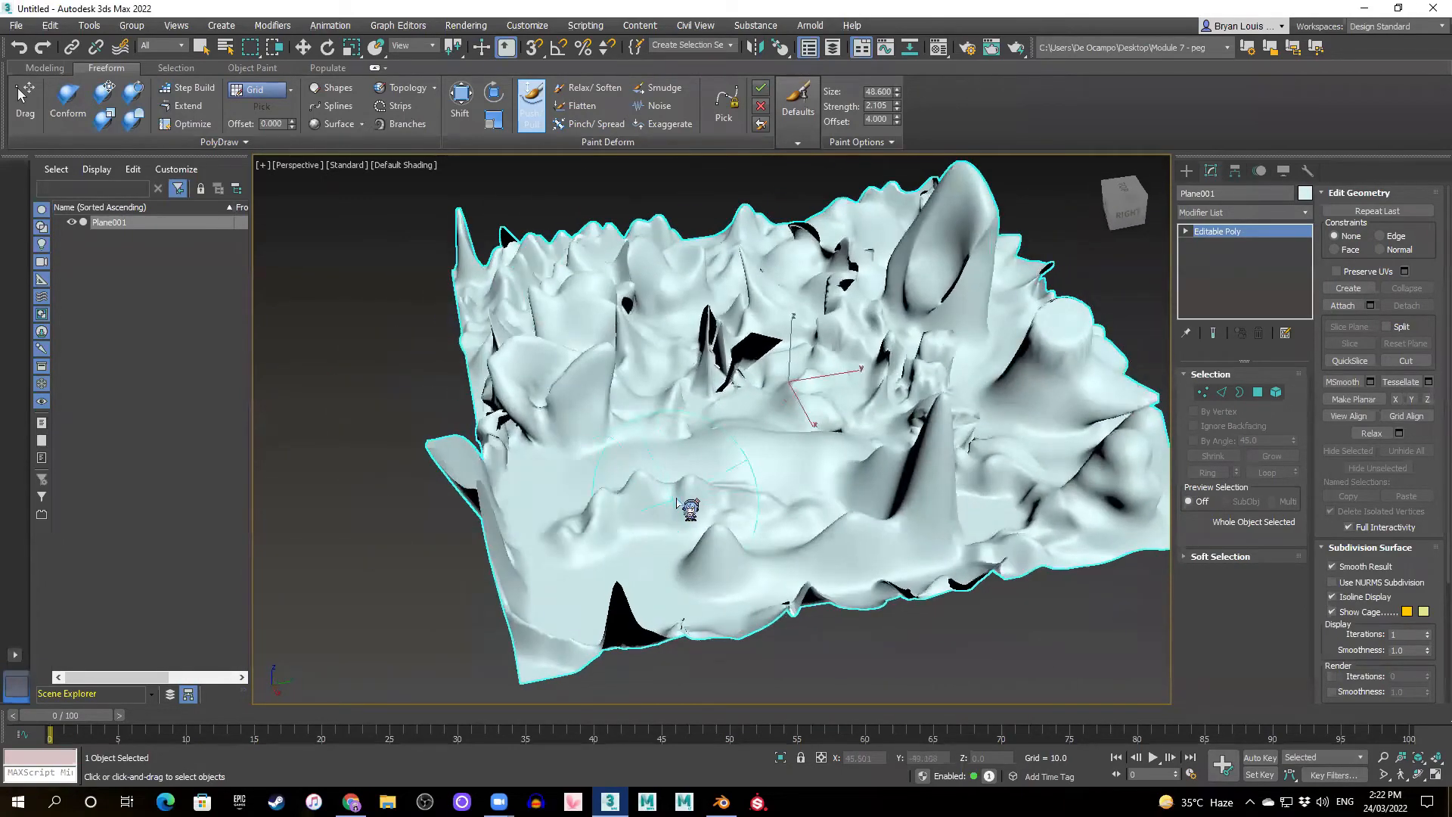
# - Undo the Push/Pull hills, the bumpy ridge and the raised rim around the flattened area
pyautogui.hotkey('ctrl', 'z')
pyautogui.hotkey('ctrl', 'z')
pyautogui.hotkey('ctrl', 'z')
pyautogui.hotkey('ctrl', 'z')
pyautogui.hotkey('ctrl', 'z')
pyautogui.hotkey('ctrl', 'z')
pyautogui.hotkey('ctrl', 'z')
pyautogui.hotkey('ctrl', 'z')
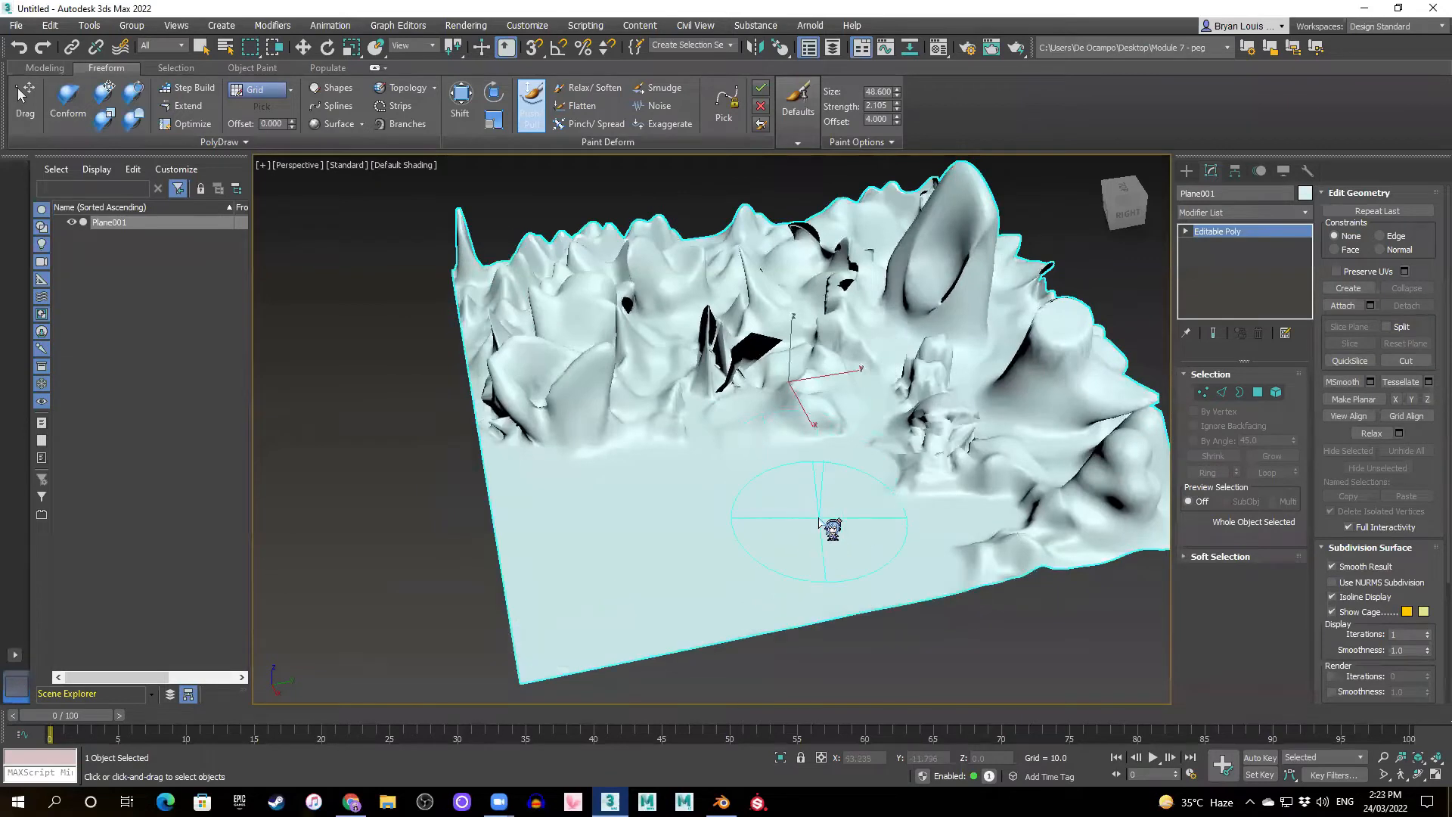
# - Undo the flattening of the plane's front area and the narrow spike at its far corner
pyautogui.hotkey('ctrl', 'z')
pyautogui.hotkey('ctrl', 'z')
pyautogui.hotkey('ctrl', 'z')
pyautogui.hotkey('ctrl', 'z')
pyautogui.hotkey('ctrl', 'z')
pyautogui.hotkey('ctrl', 'z')
pyautogui.hotkey('ctrl', 'z')
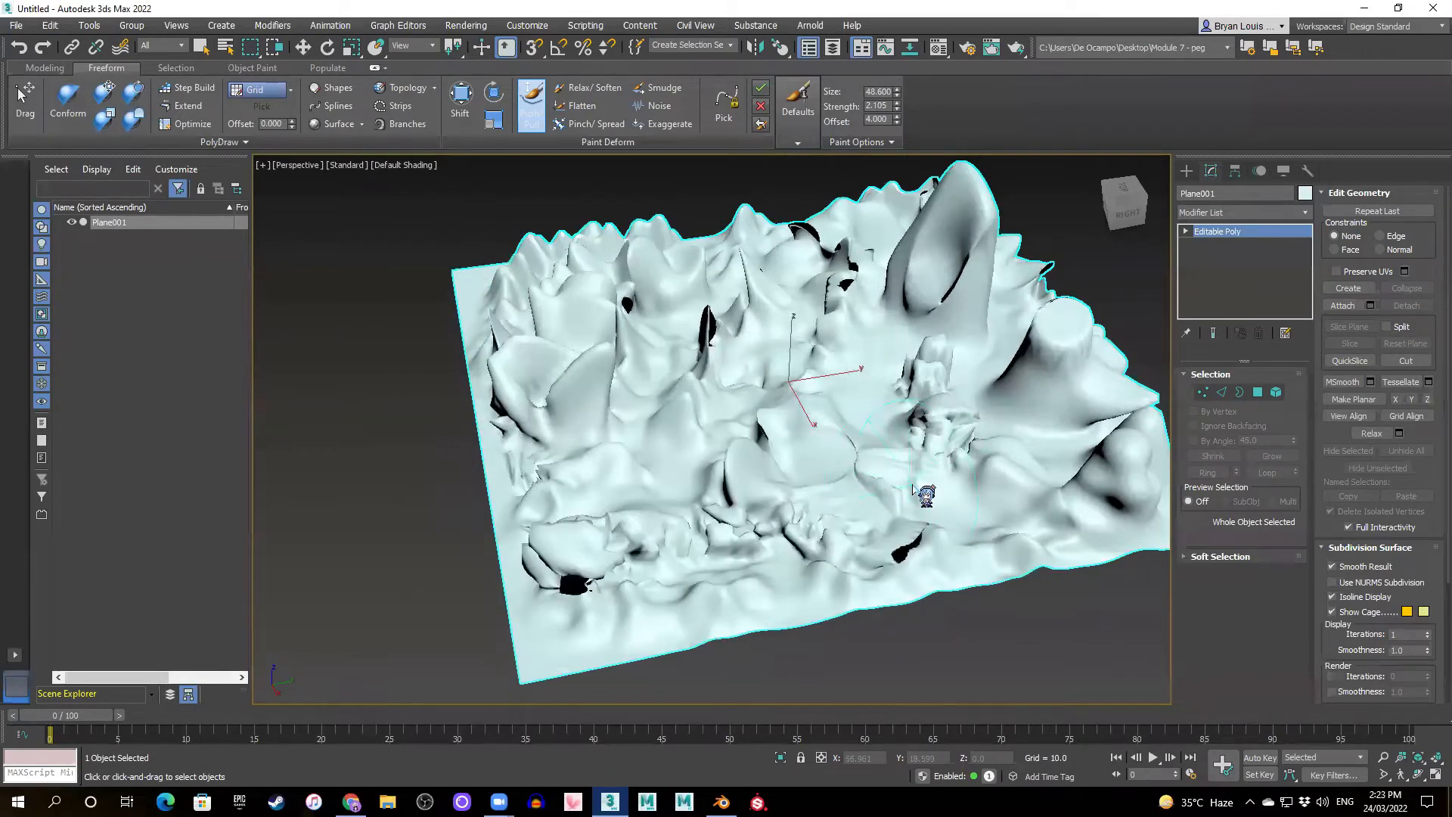
# - Undo the rough noise strokes and small lumps on the front hills of the plane
pyautogui.hotkey('ctrl', 'z')
pyautogui.hotkey('ctrl', 'z')
pyautogui.hotkey('ctrl', 'z')
pyautogui.hotkey('ctrl', 'z')
pyautogui.hotkey('ctrl', 'z')
pyautogui.hotkey('ctrl', 'z')
pyautogui.hotkey('ctrl', 'z')
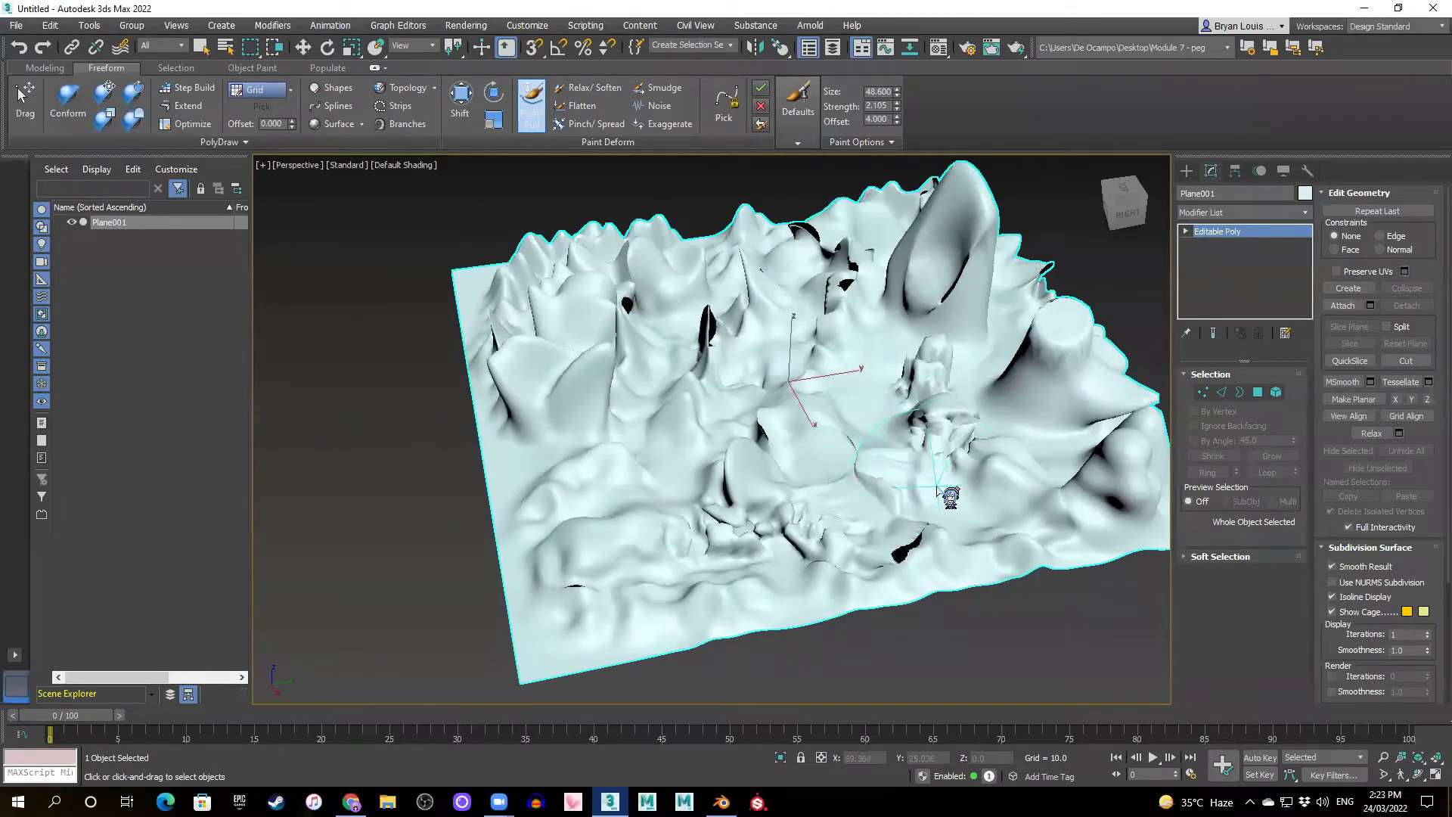
pyautogui.hotkey('ctrl', 'z')
pyautogui.hotkey('ctrl', 'z')
pyautogui.hotkey('ctrl', 'z')
pyautogui.moveTo(951, 497)
pyautogui.mouseDown(button='middle')
pyautogui.moveTo(901, 488)
pyautogui.moveTo(851, 503)
pyautogui.mouseUp(button='middle')
pyautogui.hotkey('ctrl', 'z')
pyautogui.hotkey('ctrl', 'z')
pyautogui.hotkey('ctrl', 'z')
pyautogui.hotkey('ctrl', 'z')
pyautogui.hotkey('ctrl', 'z')
pyautogui.hotkey('ctrl', 'z')
pyautogui.hotkey('ctrl', 'z')
pyautogui.hotkey('ctrl', 'z')
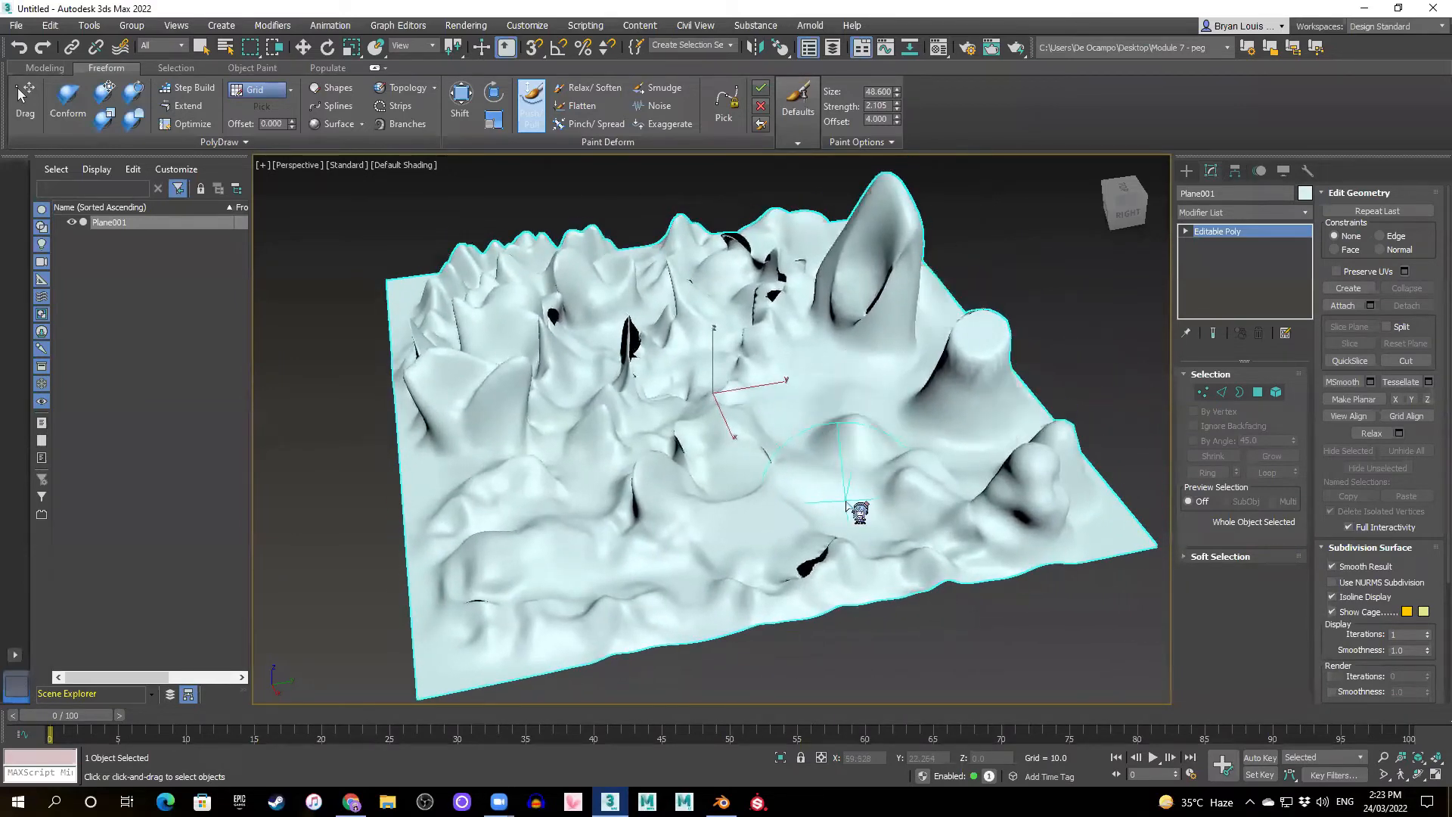
# - Undo the tall hollow peak, the dense spikes and the flat-topped hills back to the early smooth mounds
pyautogui.hotkey('ctrl', 'z')
pyautogui.hotkey('ctrl', 'z')
pyautogui.hotkey('ctrl', 'z')
pyautogui.hotkey('ctrl', 'z')
pyautogui.hotkey('ctrl', 'z')
pyautogui.hotkey('ctrl', 'z')
pyautogui.hotkey('ctrl', 'z')
pyautogui.hotkey('ctrl', 'z')
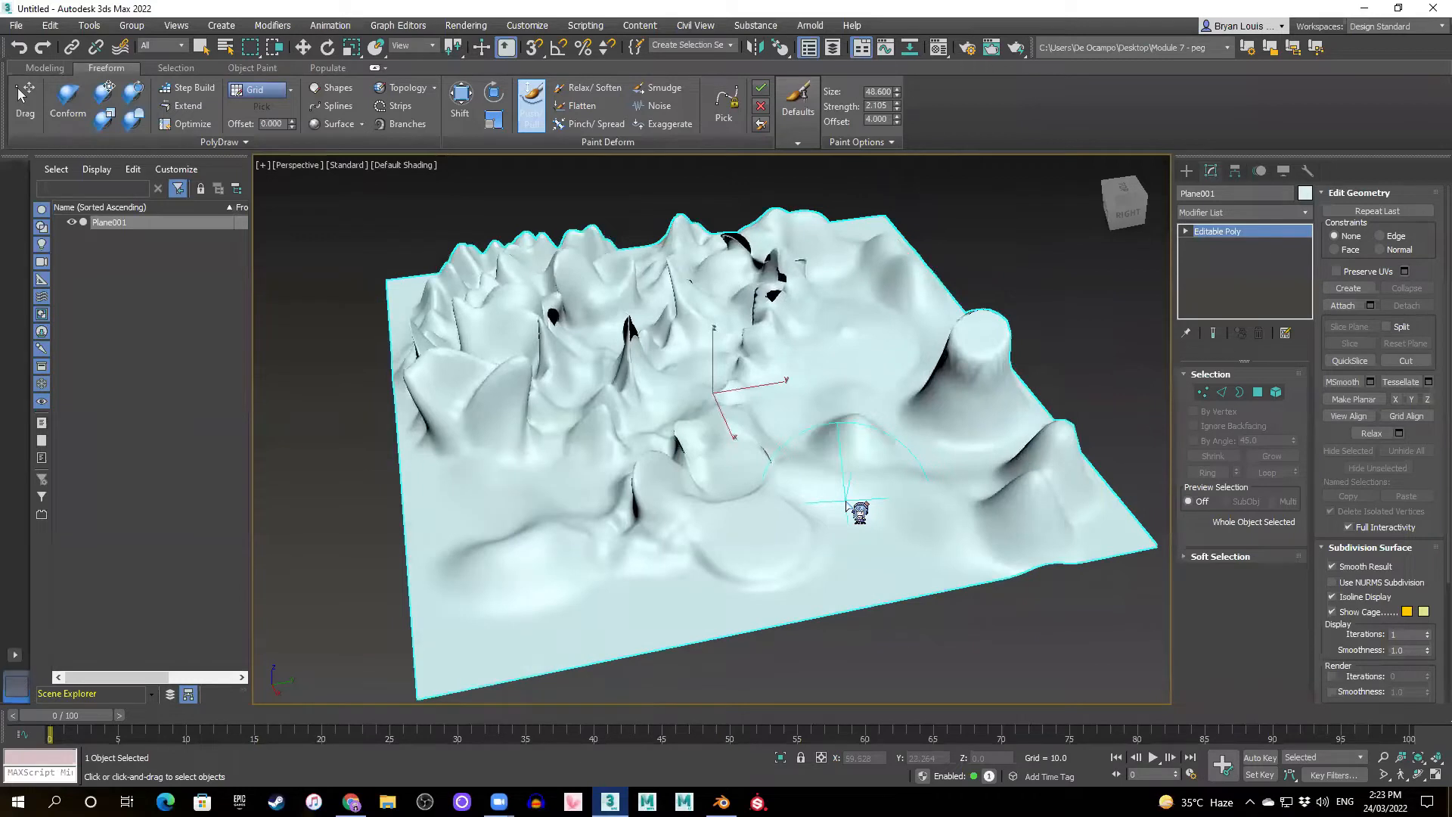
pyautogui.hotkey('ctrl', 'z')
pyautogui.hotkey('ctrl', 'z')
pyautogui.hotkey('ctrl', 'z')
pyautogui.hotkey('ctrl', 'z')
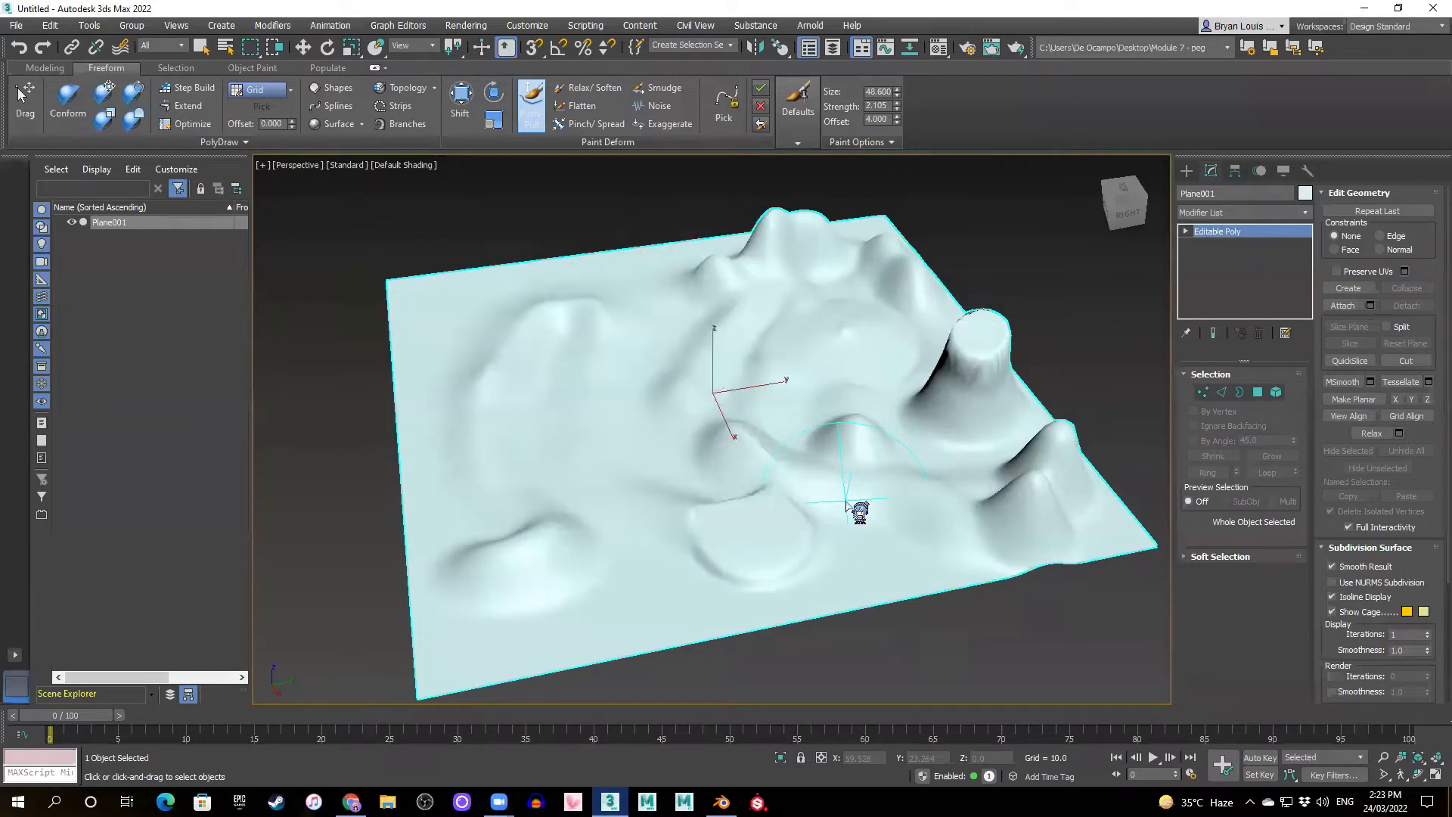
pyautogui.hotkey('ctrl', 'z')
pyautogui.hotkey('ctrl', 'z')
pyautogui.hotkey('ctrl', 'z')
pyautogui.hotkey('ctrl', 'z')
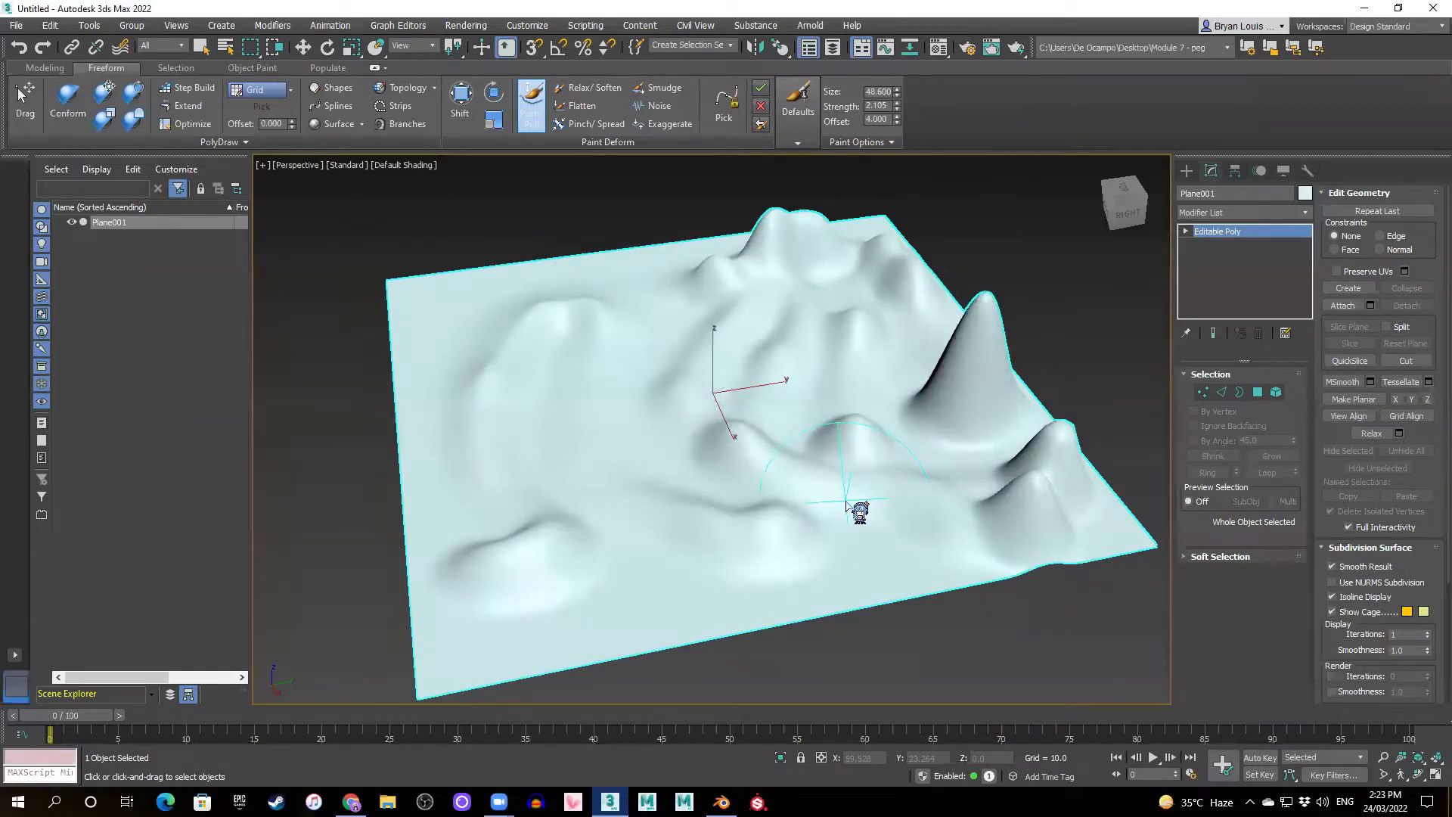
# - Revert the remaining hills with the Push/Pull brush until the whole plane is flat
pyautogui.keyDown('alt'); pyautogui.moveTo(806, 500); pyautogui.dragTo(1021, 496, button='middle'); pyautogui.keyUp('alt')
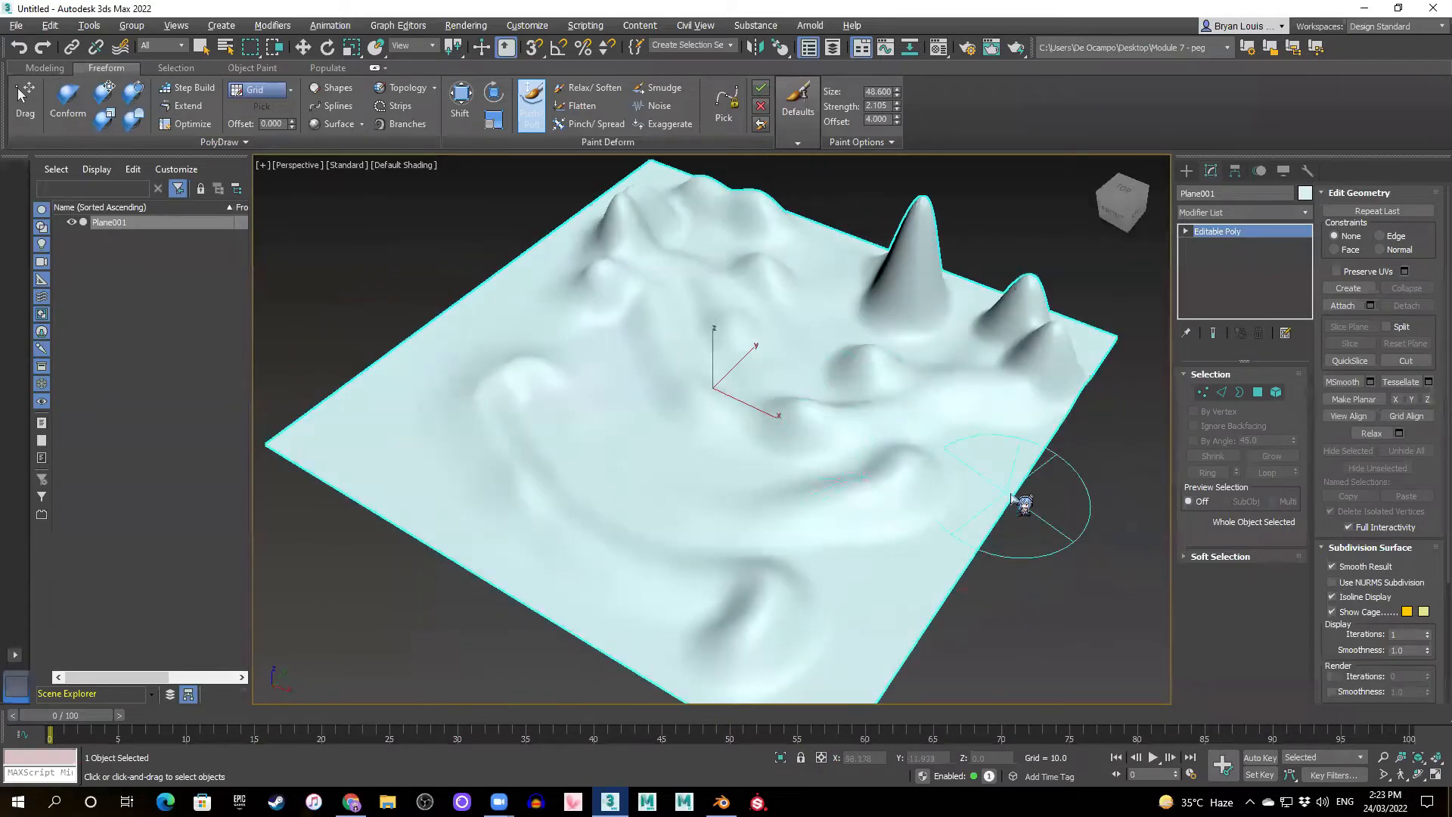
pyautogui.moveTo(821, 522)
pyautogui.keyDown('ctrl'); pyautogui.mouseDown()
pyautogui.moveTo(798, 635)
pyautogui.moveTo(564, 461)
pyautogui.moveTo(709, 411)
pyautogui.moveTo(655, 250)
pyautogui.moveTo(454, 416)
pyautogui.moveTo(645, 266)
pyautogui.moveTo(606, 240)
pyautogui.moveTo(735, 227)
pyautogui.moveTo(755, 324)
pyautogui.moveTo(859, 383)
pyautogui.moveTo(830, 265)
pyautogui.moveTo(717, 367)
pyautogui.moveTo(697, 593)
pyautogui.moveTo(940, 211)
pyautogui.moveTo(917, 298)
pyautogui.moveTo(942, 257)
pyautogui.moveTo(923, 308)
pyautogui.moveTo(905, 310)
pyautogui.moveTo(912, 355)
pyautogui.moveTo(950, 333)
pyautogui.moveTo(1015, 356)
pyautogui.moveTo(971, 374)
pyautogui.moveTo(934, 483)
pyautogui.moveTo(906, 505)
pyautogui.moveTo(614, 597)
pyautogui.mouseUp(); pyautogui.keyUp('ctrl')
pyautogui.keyDown('alt'); pyautogui.moveTo(614, 596); pyautogui.dragTo(911, 454, button='middle'); pyautogui.keyUp('alt')
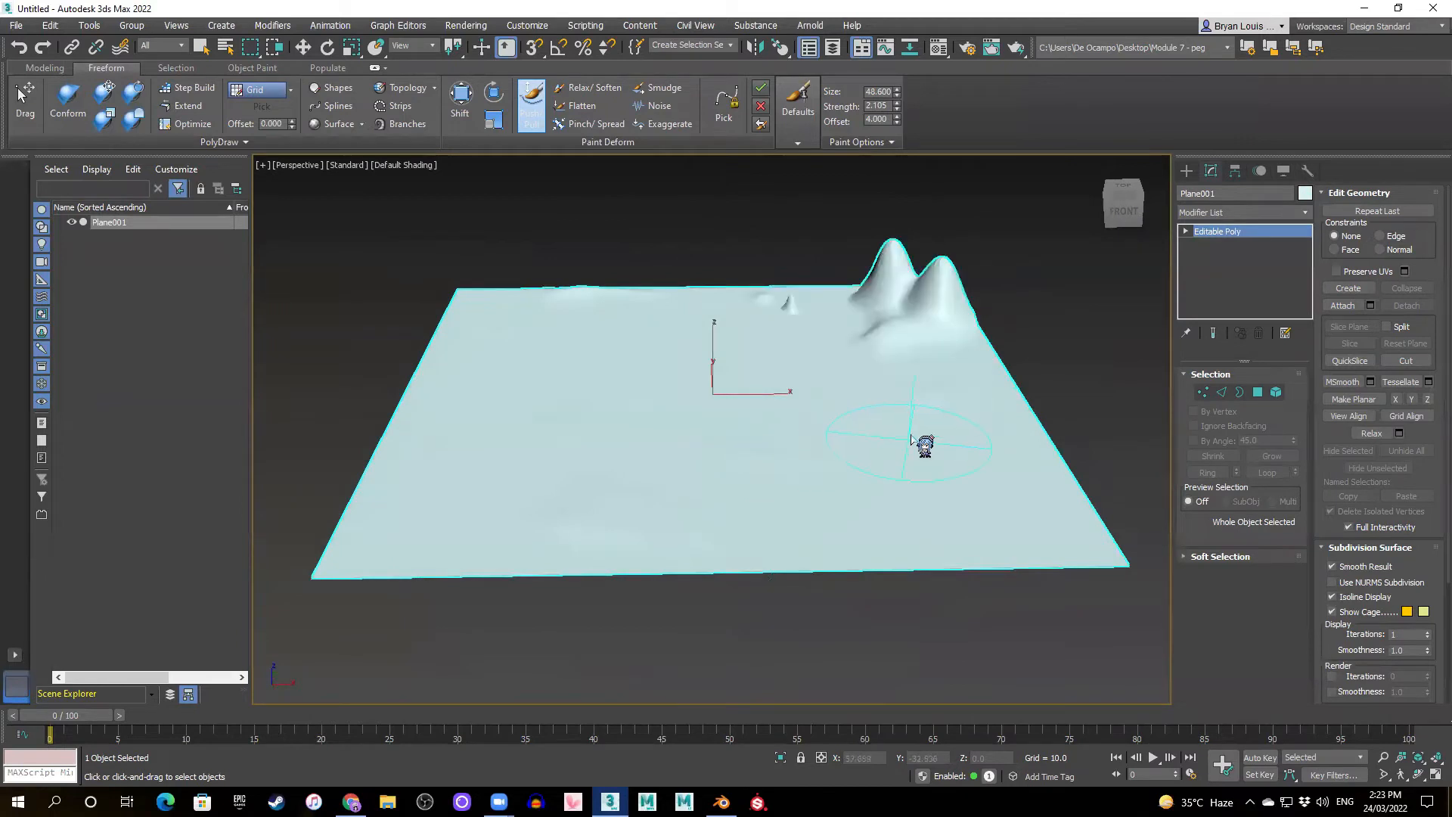
pyautogui.moveTo(936, 327)
pyautogui.keyDown('ctrl'); pyautogui.mouseDown()
pyautogui.moveTo(893, 299)
pyautogui.moveTo(940, 340)
pyautogui.moveTo(917, 318)
pyautogui.moveTo(817, 316)
pyautogui.mouseUp(); pyautogui.keyUp('ctrl')
pyautogui.moveTo(886, 345)
pyautogui.keyDown('alt'); pyautogui.mouseDown(button='middle')
pyautogui.moveTo(772, 396)
pyautogui.moveTo(943, 421)
pyautogui.mouseUp(button='middle'); pyautogui.keyUp('alt')
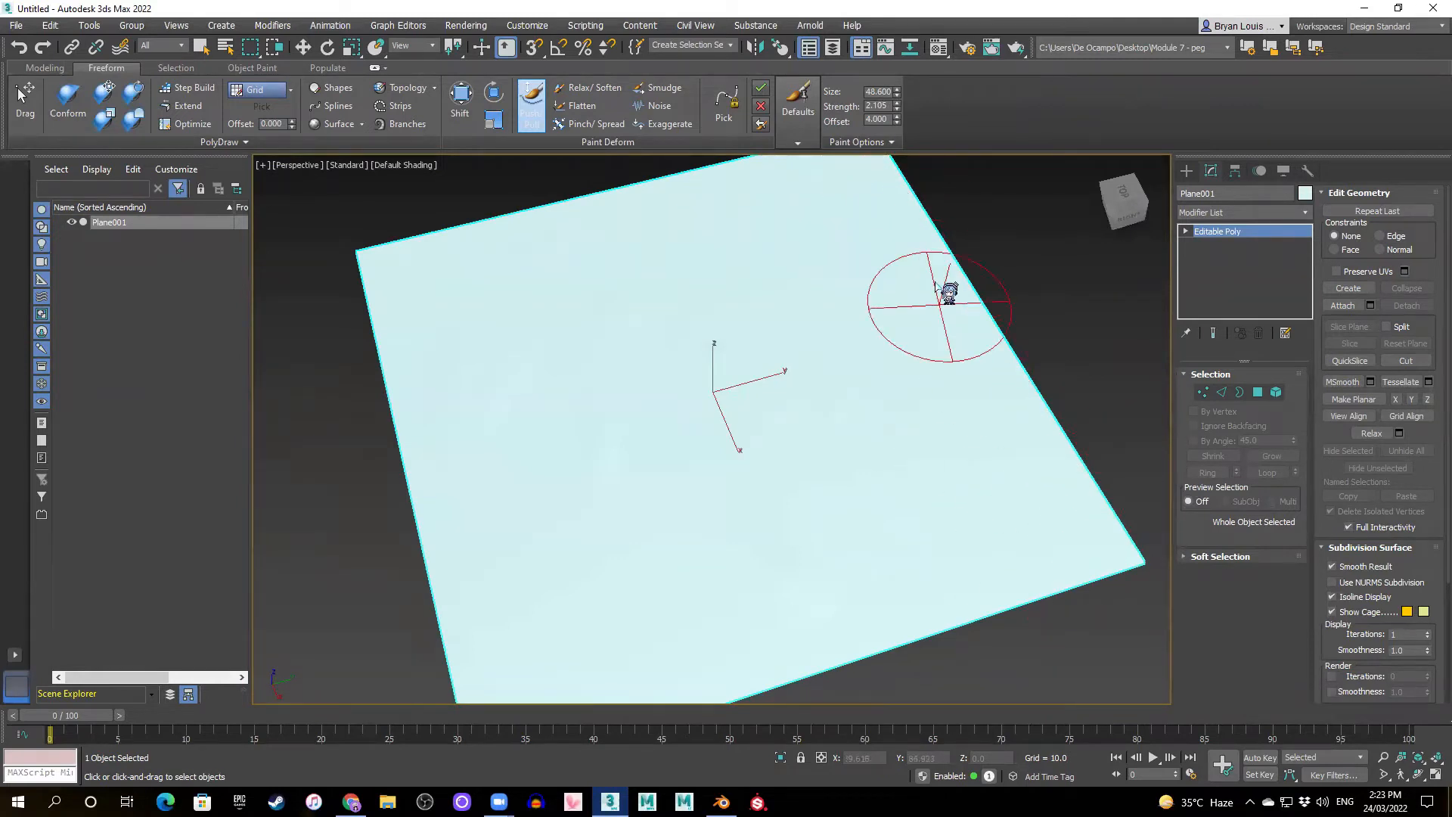
pyautogui.moveTo(863, 529)
pyautogui.keyDown('alt'); pyautogui.mouseDown(button='middle')
pyautogui.moveTo(785, 557)
pyautogui.moveTo(698, 490)
pyautogui.moveTo(772, 470)
pyautogui.moveTo(709, 417)
pyautogui.mouseUp(button='middle'); pyautogui.keyUp('alt')
pyautogui.keyDown('alt'); pyautogui.moveTo(474, 364); pyautogui.dragTo(662, 389, button='middle'); pyautogui.keyUp('alt')
pyautogui.moveTo(618, 333)
pyautogui.keyDown('alt'); pyautogui.mouseDown(button='middle')
pyautogui.moveTo(688, 454)
pyautogui.moveTo(691, 421)
pyautogui.mouseUp(button='middle'); pyautogui.keyUp('alt')
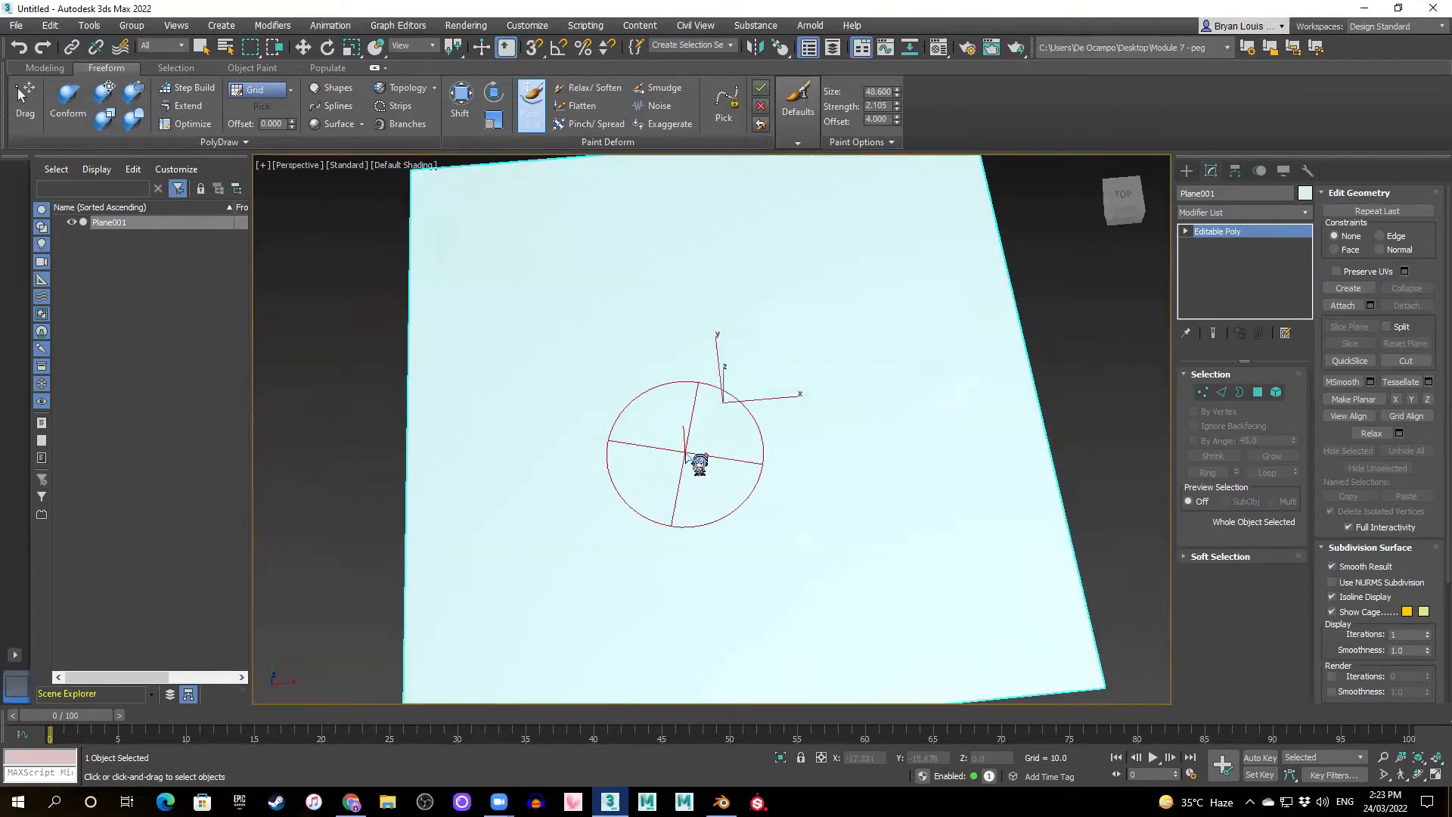
pyautogui.moveTo(470, 259)
pyautogui.keyDown('alt'); pyautogui.mouseDown(button='middle')
pyautogui.moveTo(830, 363)
pyautogui.moveTo(725, 368)
pyautogui.mouseUp(button='middle'); pyautogui.keyUp('alt')
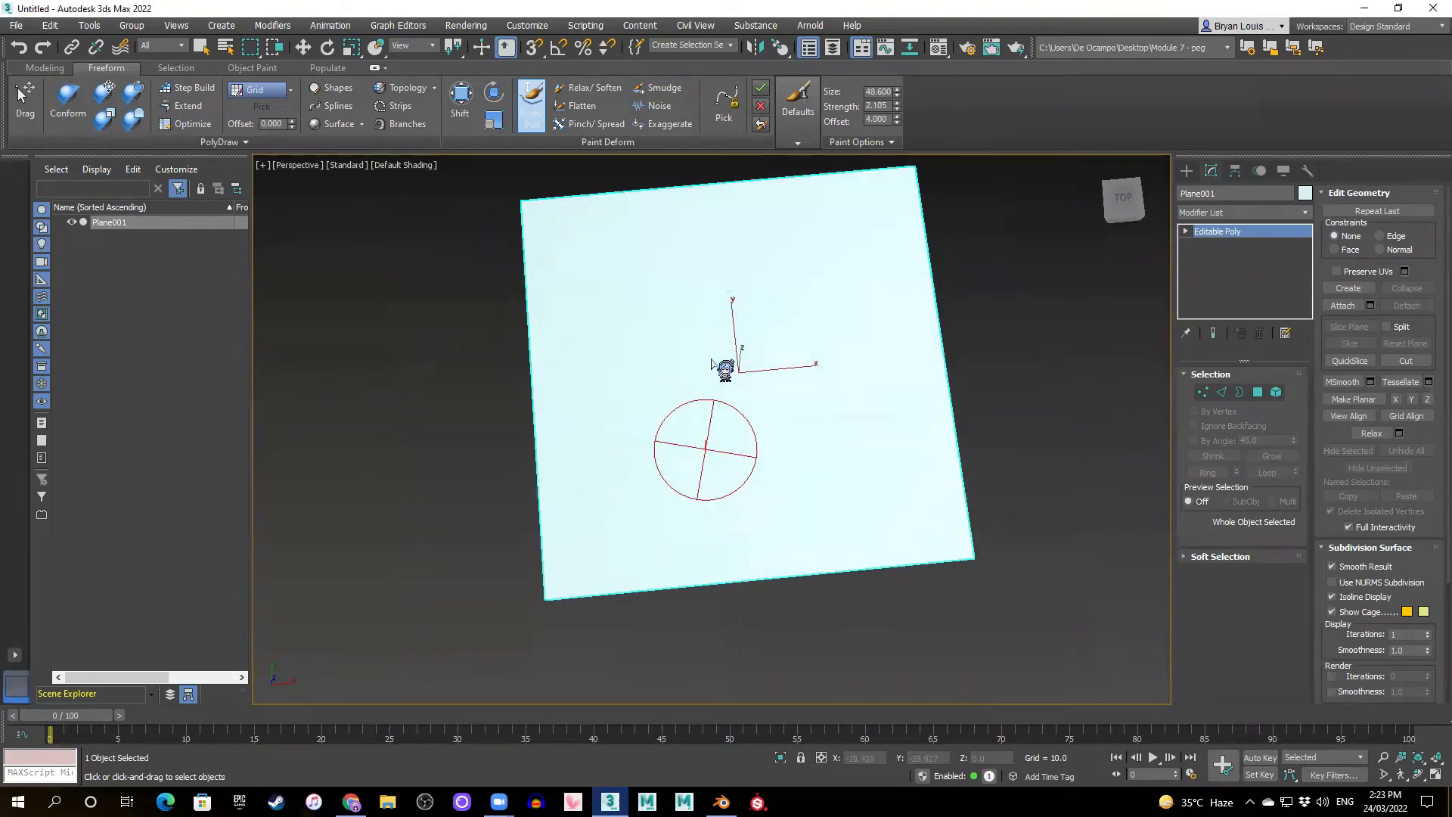
pyautogui.moveTo(832, 380)
pyautogui.mouseDown(button='middle')
pyautogui.moveTo(877, 435)
pyautogui.moveTo(866, 424)
pyautogui.mouseUp(button='middle')
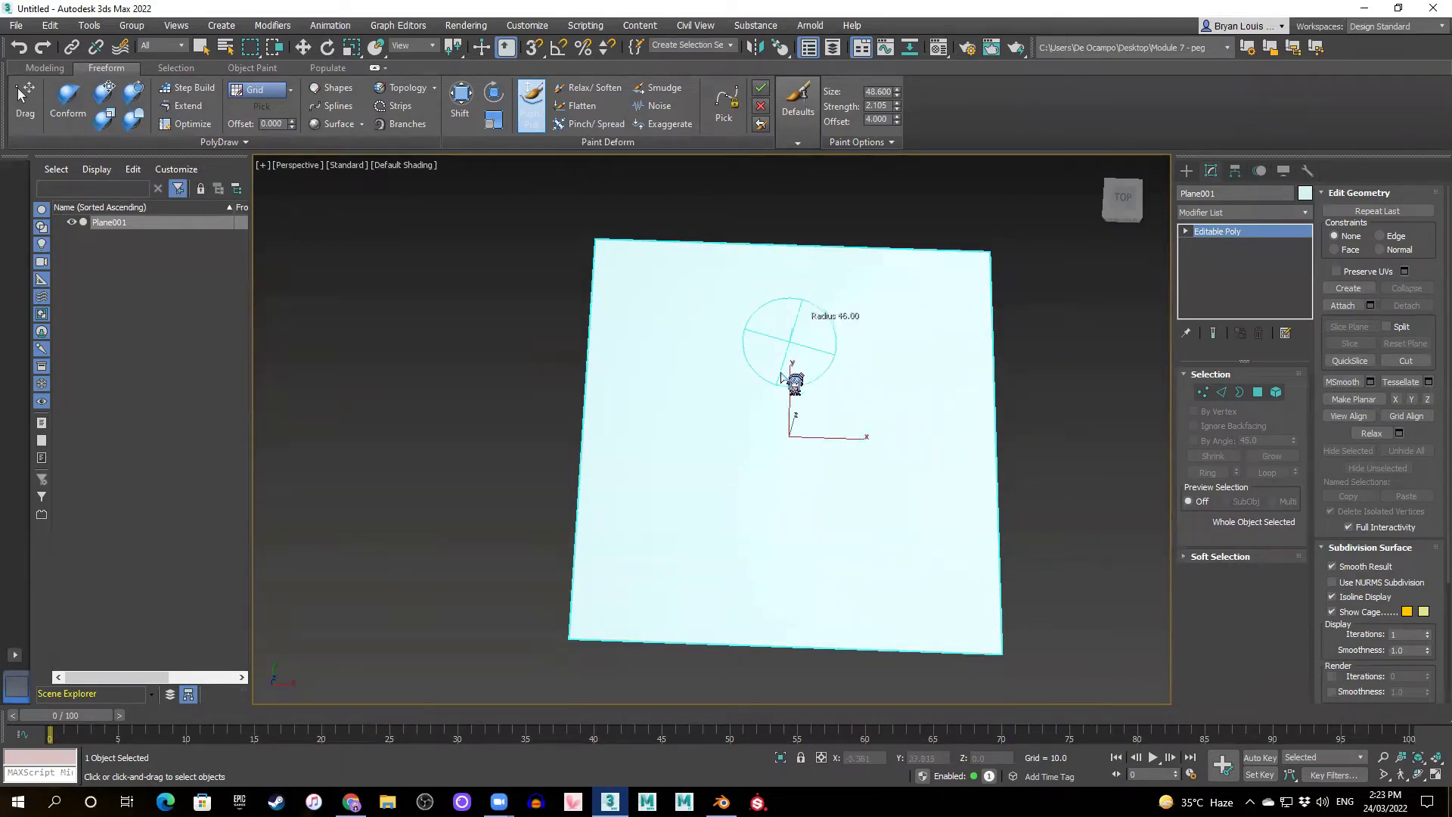
# - Shrink the Push/Pull brush to size 5
pyautogui.keyDown('ctrl'); pyautogui.keyDown('shift'); pyautogui.moveTo(712, 663); pyautogui.dragTo(710, 670); pyautogui.keyUp('shift'); pyautogui.keyUp('ctrl')
pyautogui.scroll(3, 655, 390)
pyautogui.keyDown('alt'); pyautogui.moveTo(745, 337); pyautogui.dragTo(751, 363, button='middle'); pyautogui.keyUp('alt')
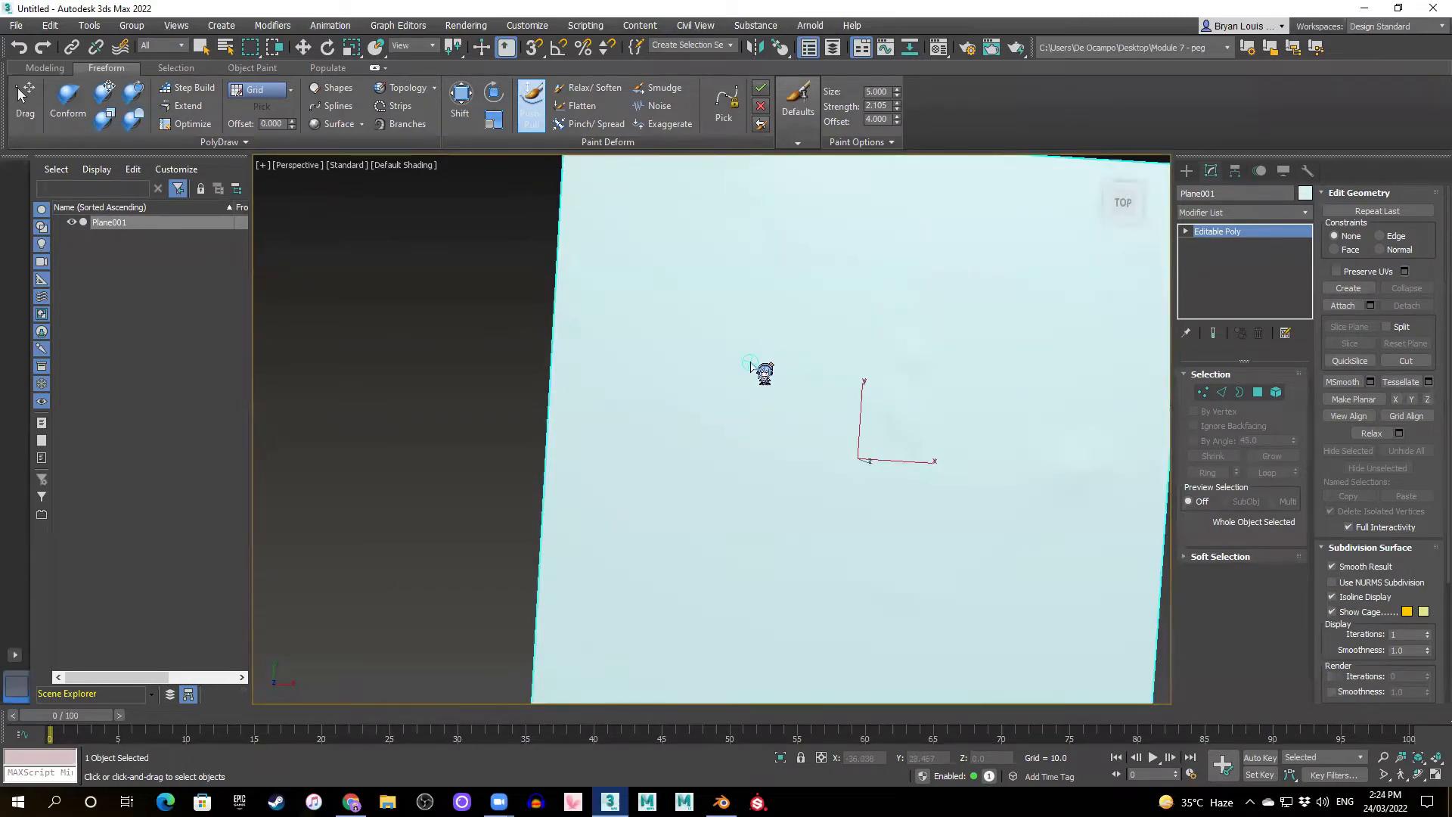
# - Show the plane in the Top view with Default Shading
pyautogui.press('t')
pyautogui.press('F3')
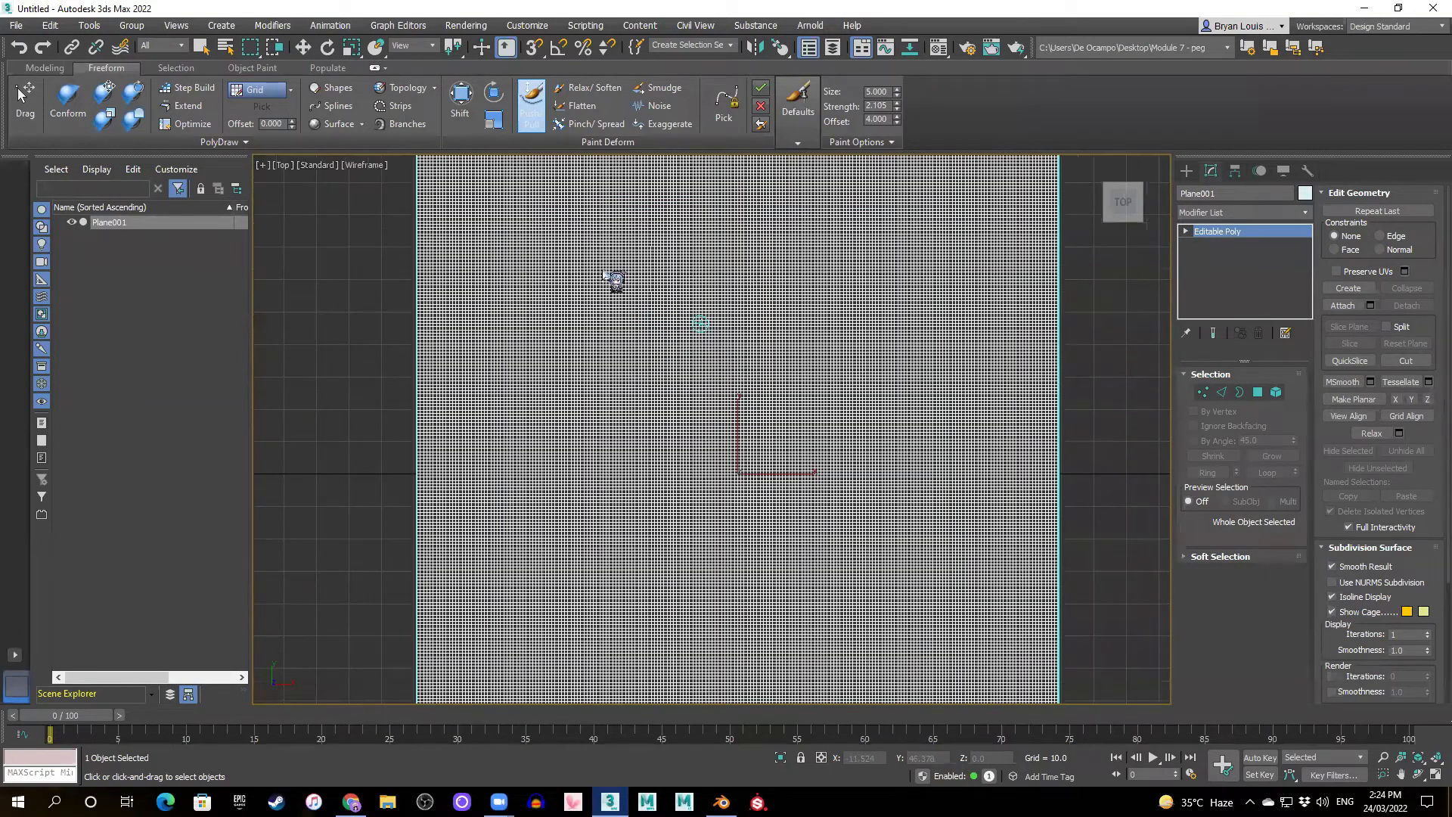
pyautogui.click(364, 165)
pyautogui.click(393, 180)
pyautogui.scroll(-2, 666, 354)
pyautogui.moveTo(684, 350); pyautogui.dragTo(712, 368, button='middle')
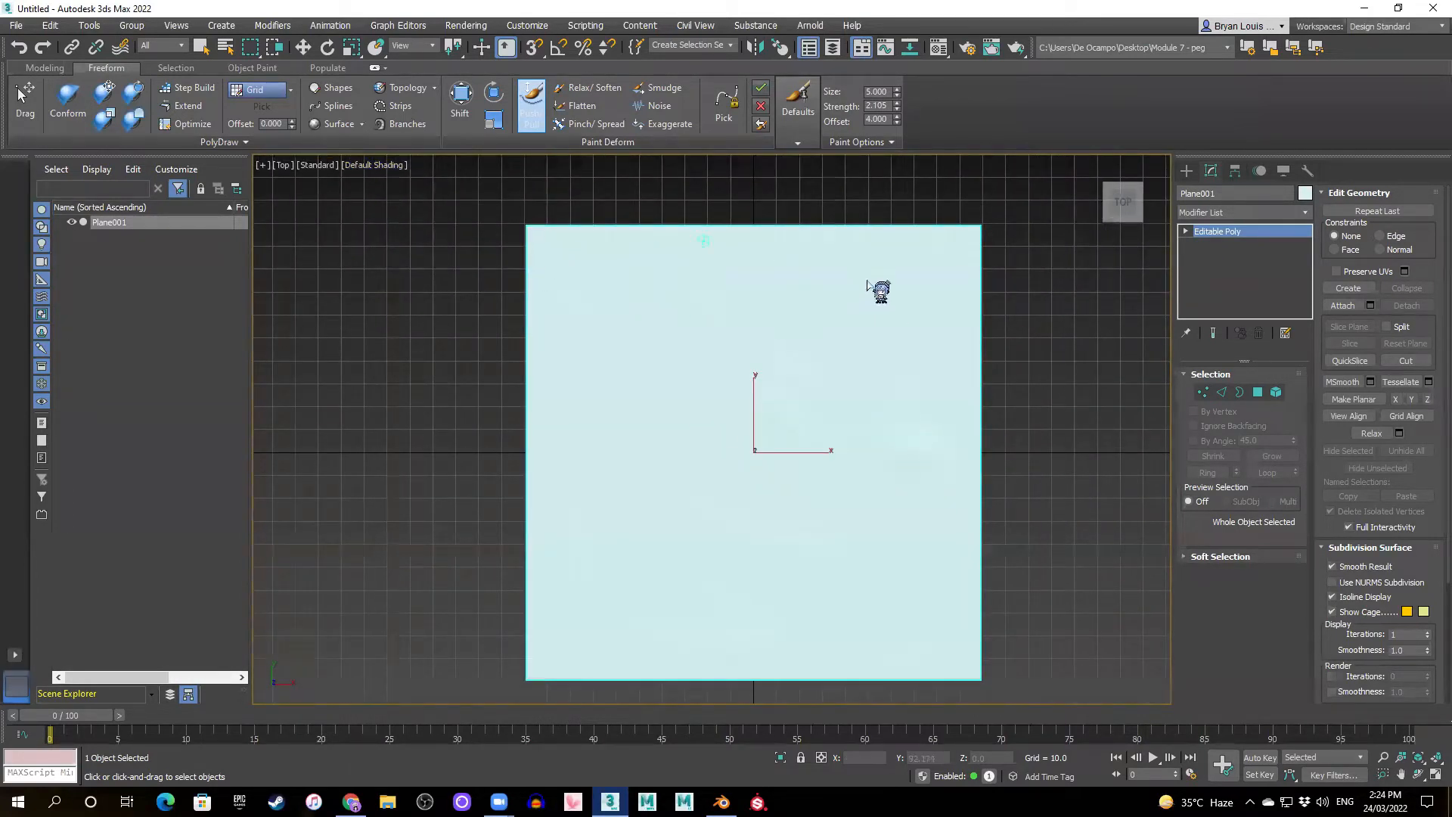
pyautogui.moveTo(918, 561); pyautogui.dragTo(878, 541, button='middle')
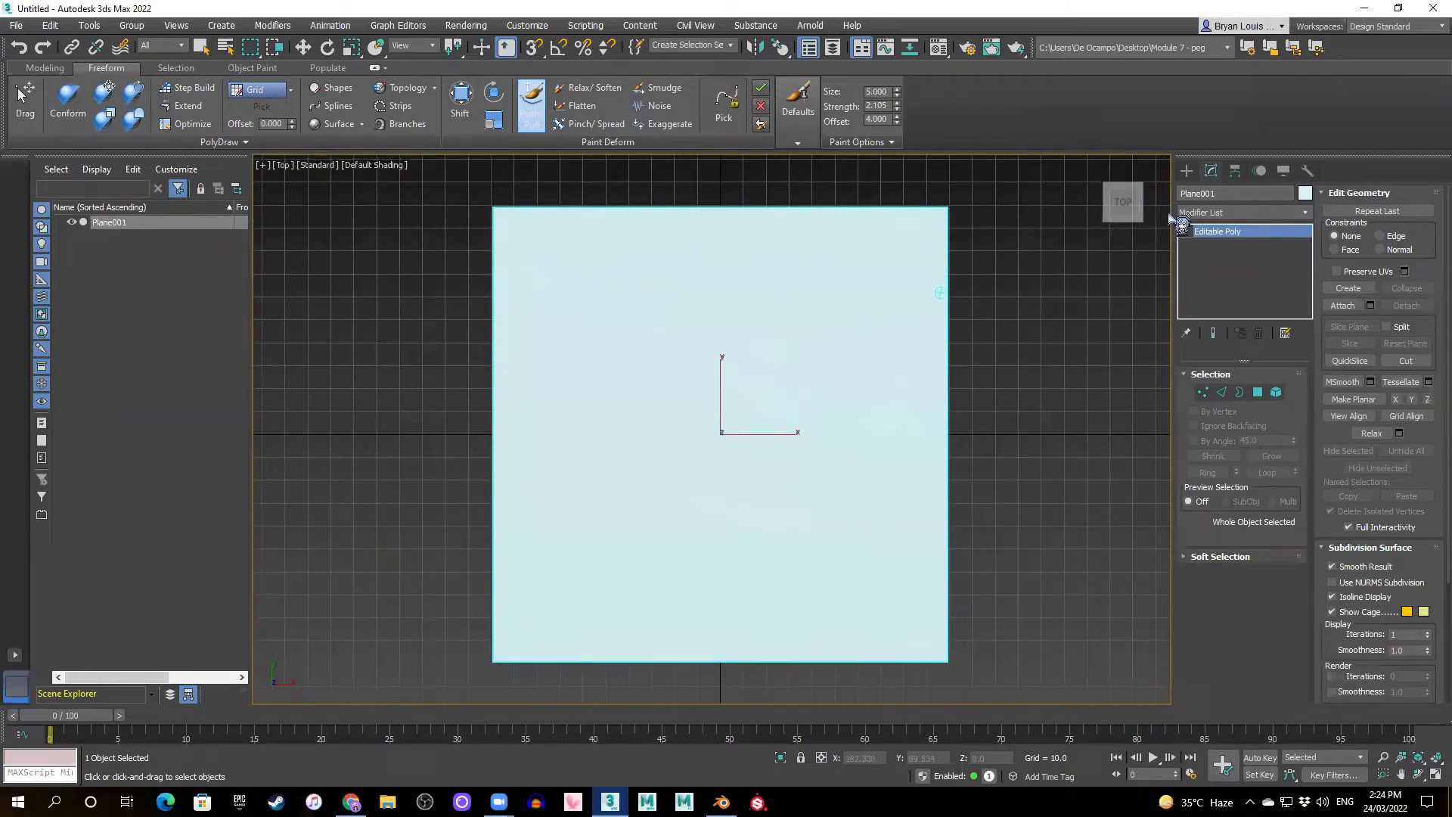
# - Create a second plane over the first one, using 3D snapping to match it corner to corner
pyautogui.click(1185, 169)
pyautogui.click(1277, 347)
pyautogui.scroll(-2, 767, 352)
pyautogui.moveTo(767, 353); pyautogui.dragTo(505, 321, button='middle')
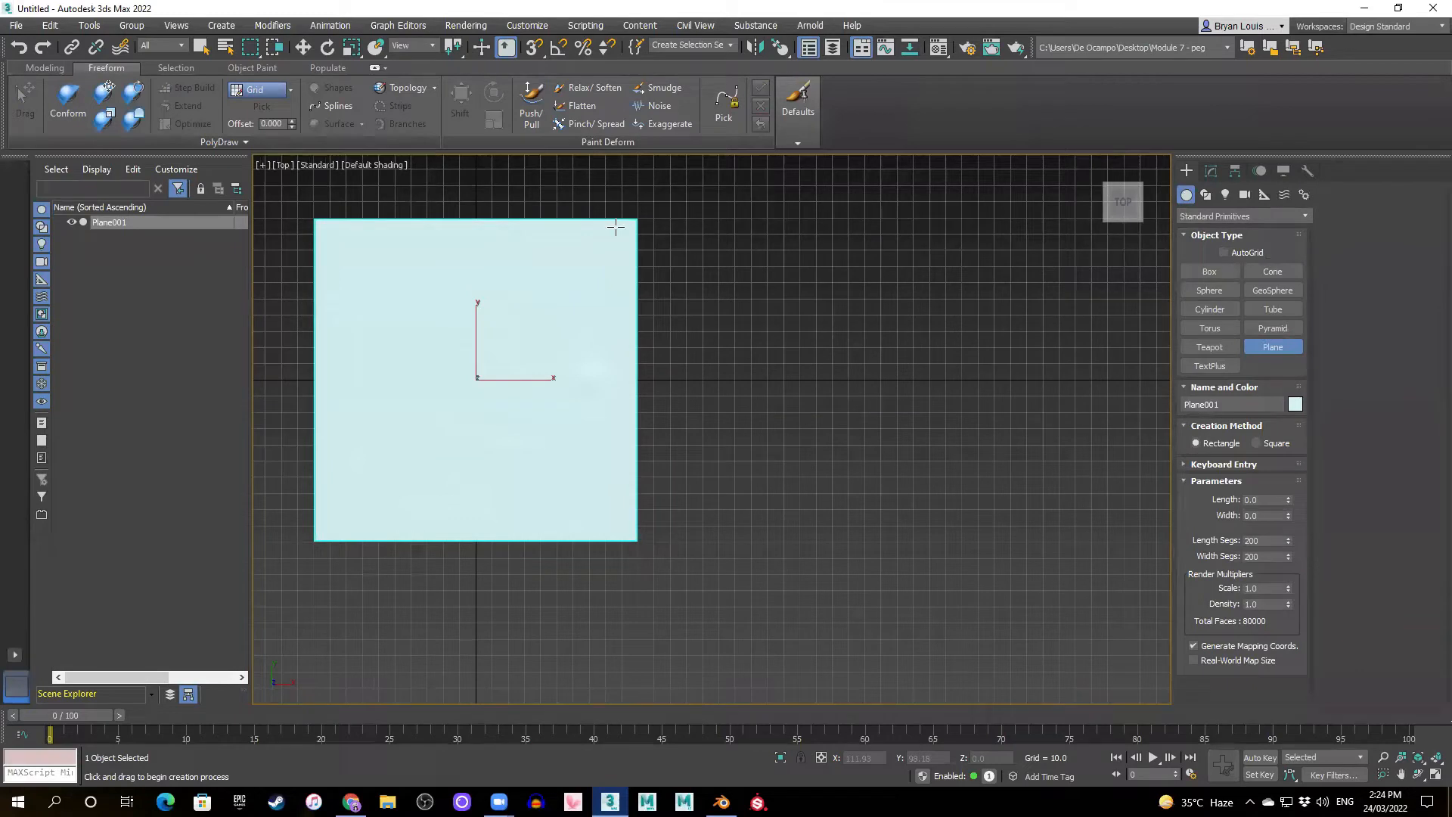
pyautogui.moveTo(465, 209); pyautogui.dragTo(593, 225, button='middle')
pyautogui.press('s')
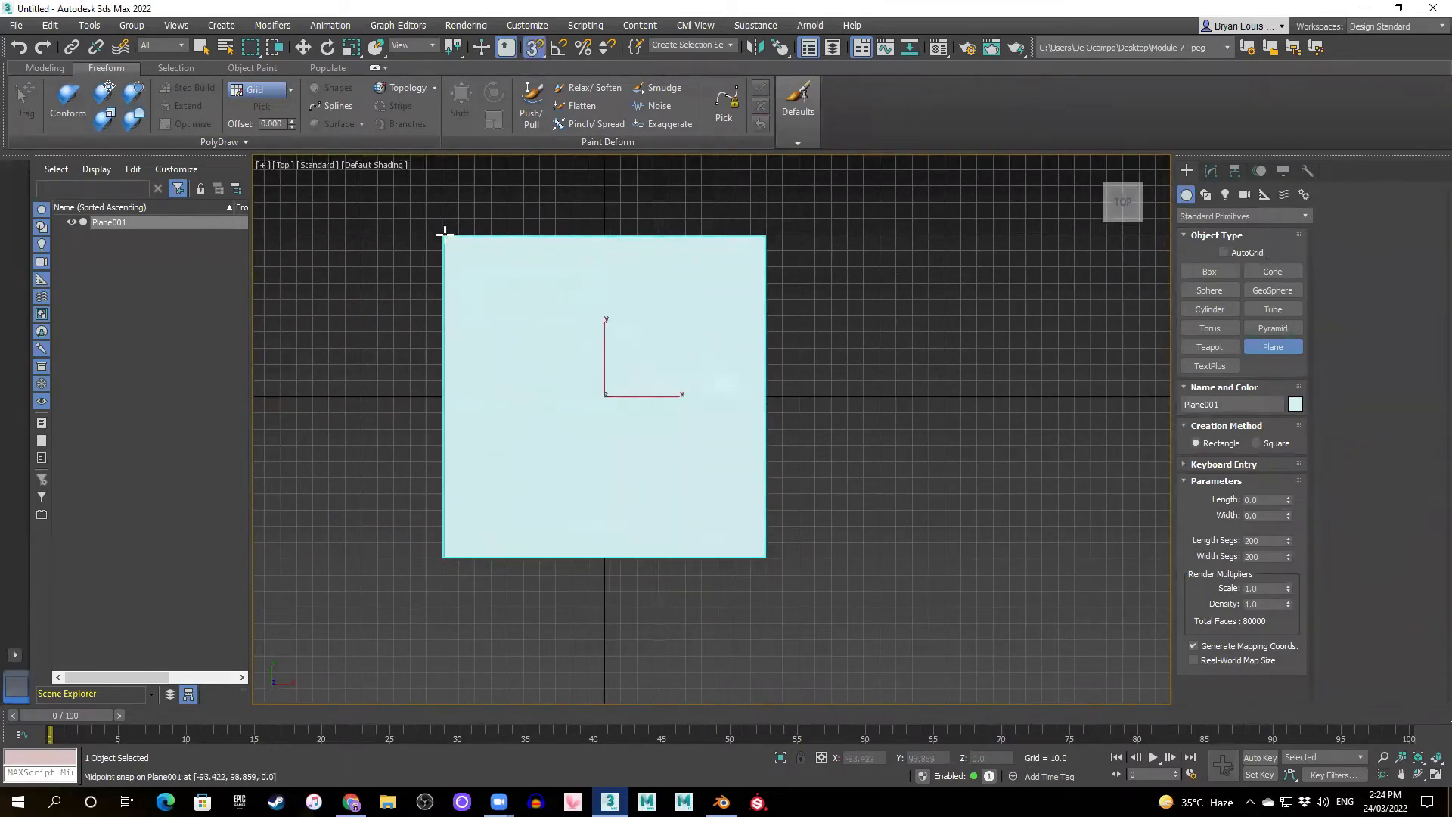
pyautogui.moveTo(444, 238); pyautogui.dragTo(765, 557)
# - Move the new plane along X to sit beside the first one and display edged faces
pyautogui.press('w')
pyautogui.moveTo(603, 405); pyautogui.dragTo(972, 409)
pyautogui.moveTo(911, 411); pyautogui.dragTo(840, 447, button='middle')
pyautogui.click(525, 412)
pyautogui.press('F4')
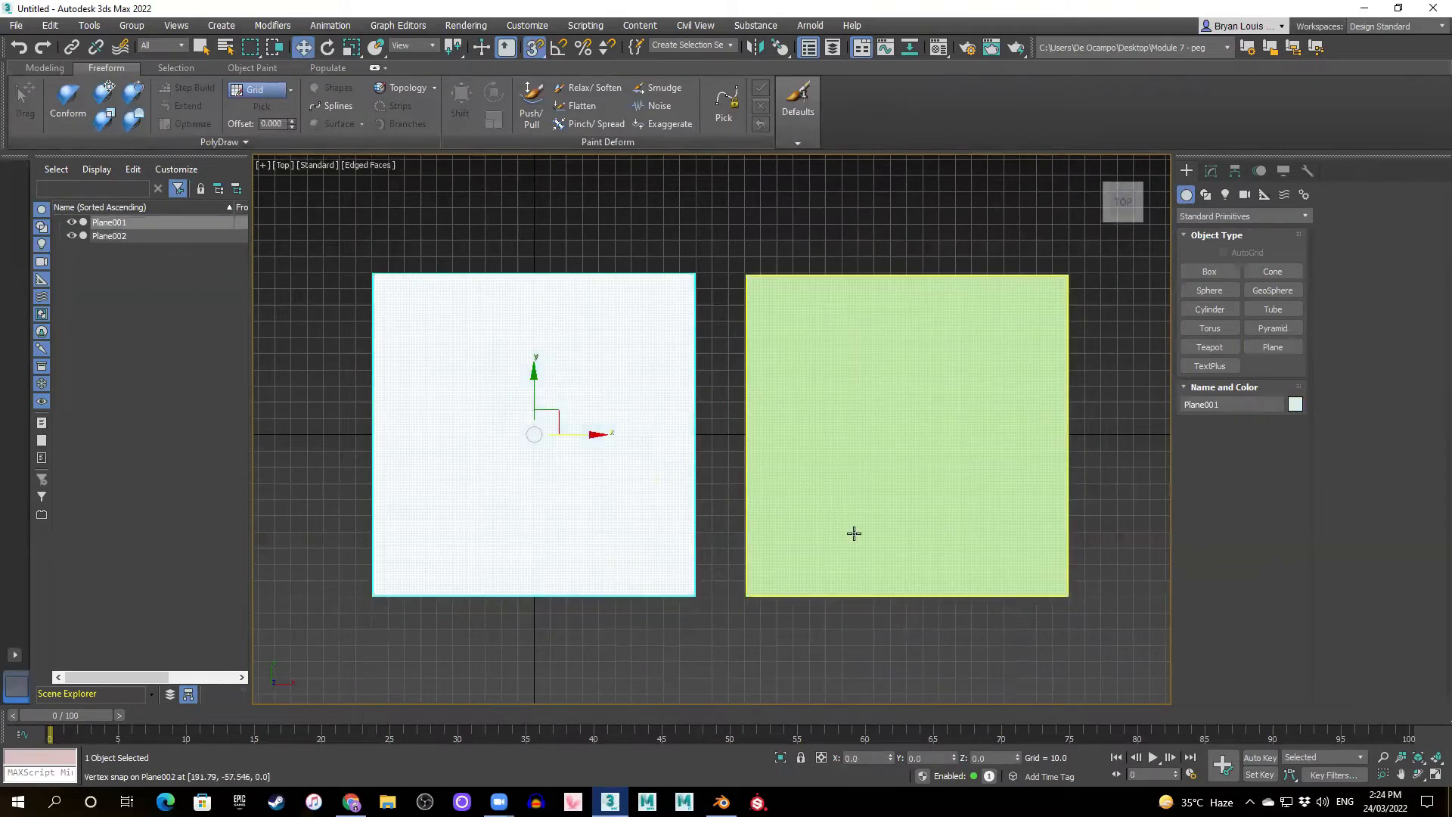
# - Set the new plane's length and width segments to 1
pyautogui.click(1122, 480)
pyautogui.click(908, 393)
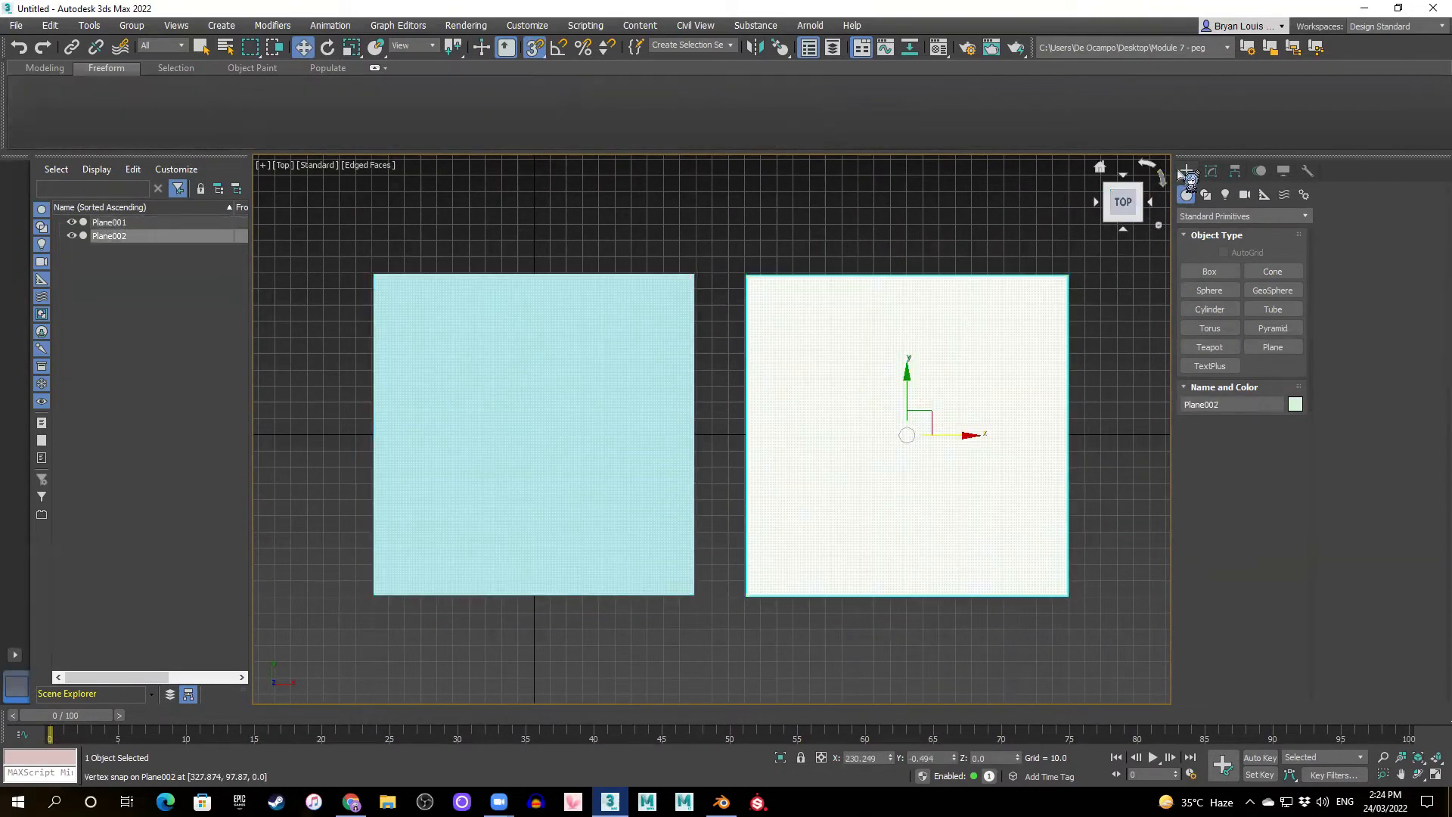
pyautogui.click(1210, 171)
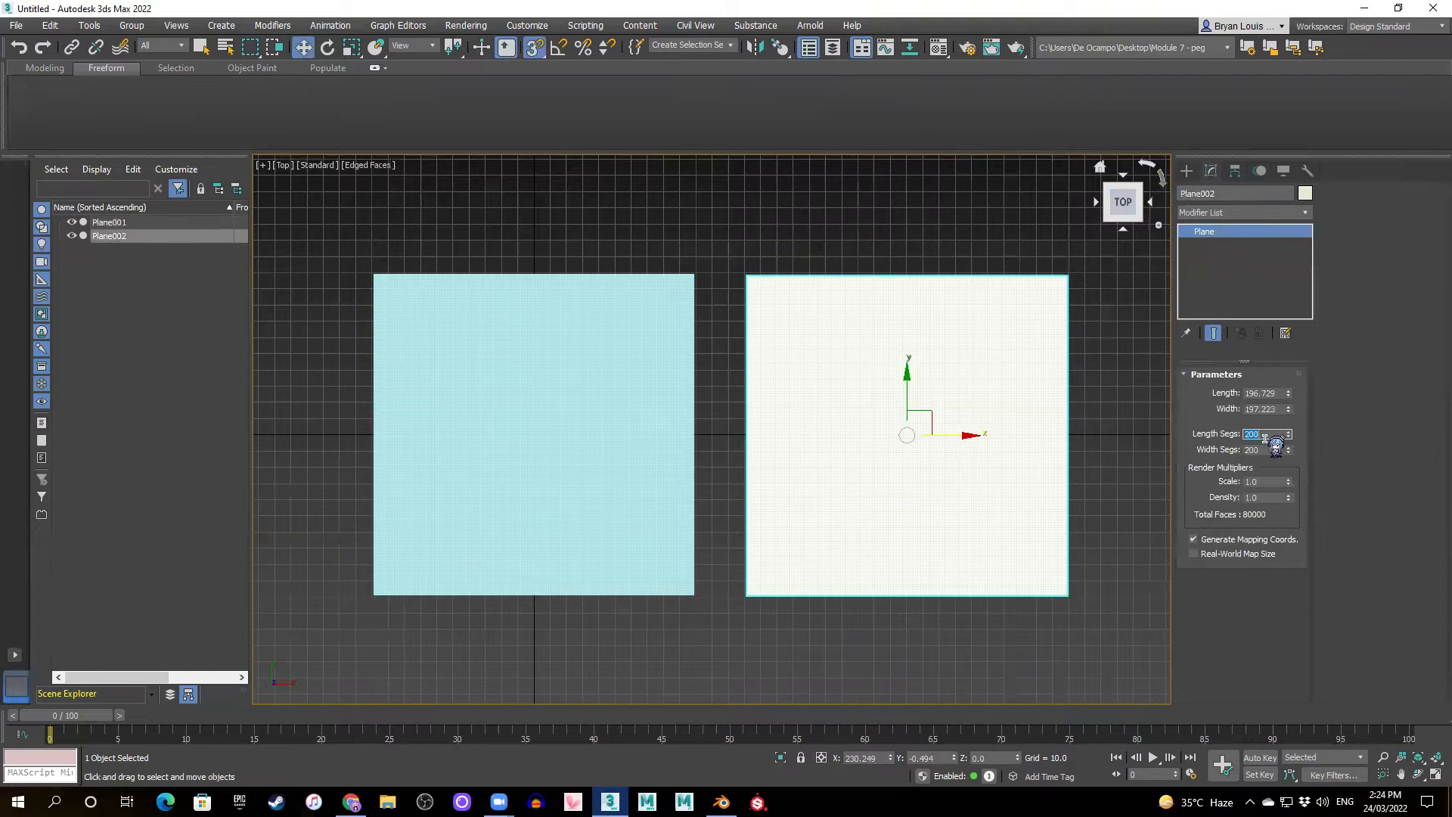
pyautogui.write('1')
pyautogui.press('Return')
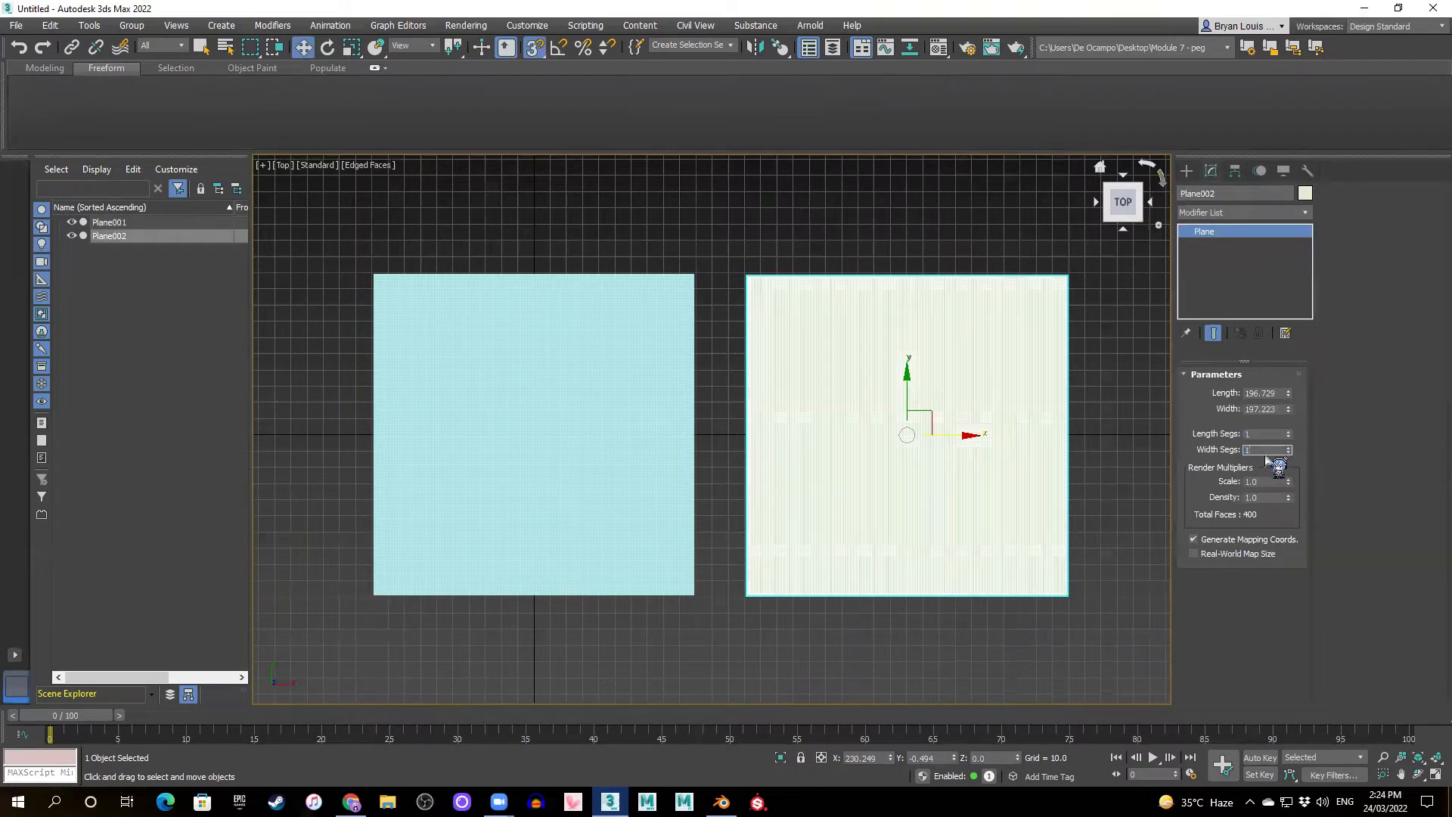
pyautogui.press('Return')
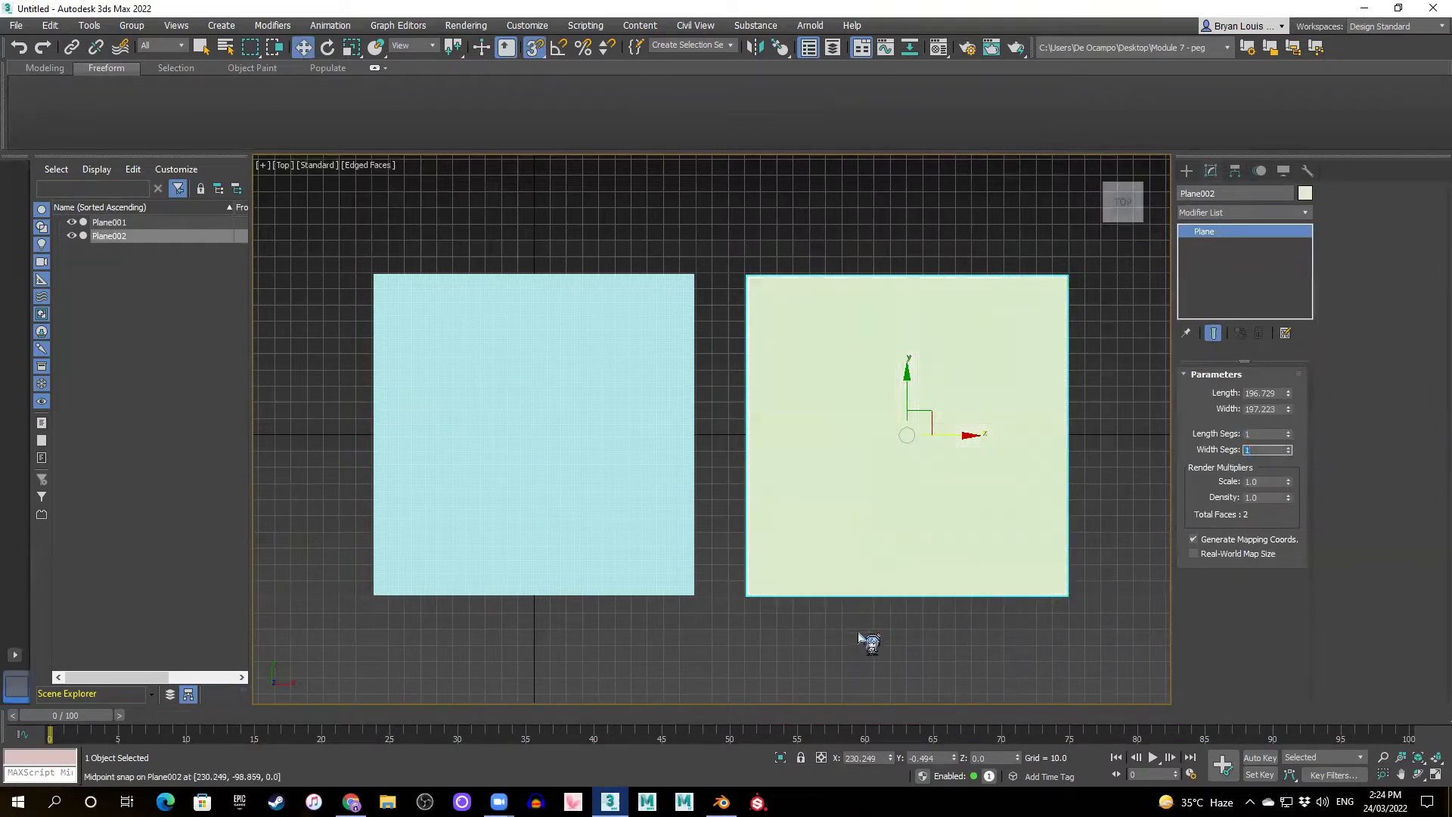
# - Select both planes and move them along X so the gap between them lies on the grid's centre line
pyautogui.scroll(2, 743, 616)
pyautogui.scroll(-2, 751, 617)
pyautogui.moveTo(751, 616); pyautogui.dragTo(795, 632, button='middle')
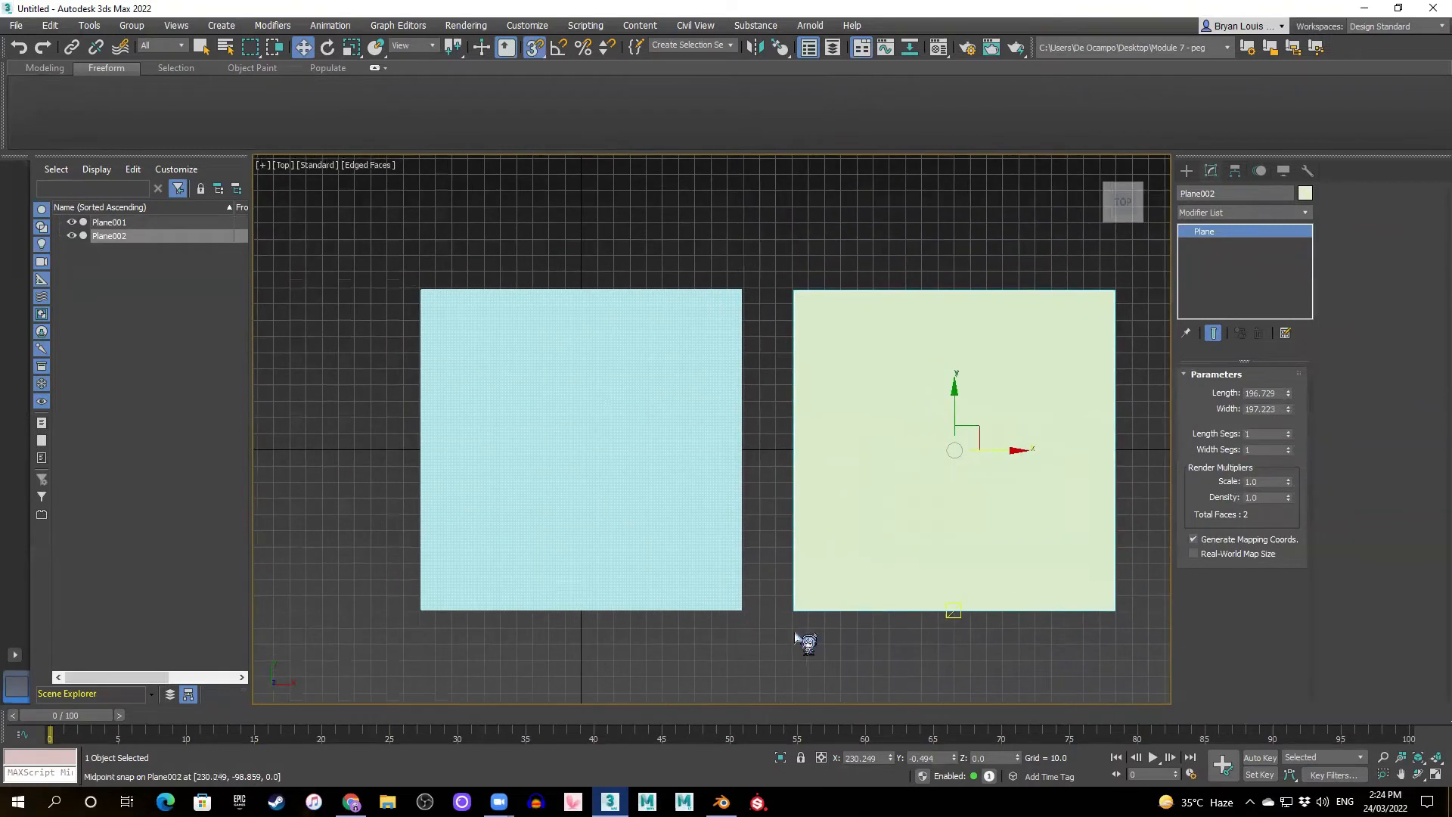
pyautogui.keyDown('ctrl'); pyautogui.click(651, 521); pyautogui.keyUp('ctrl')
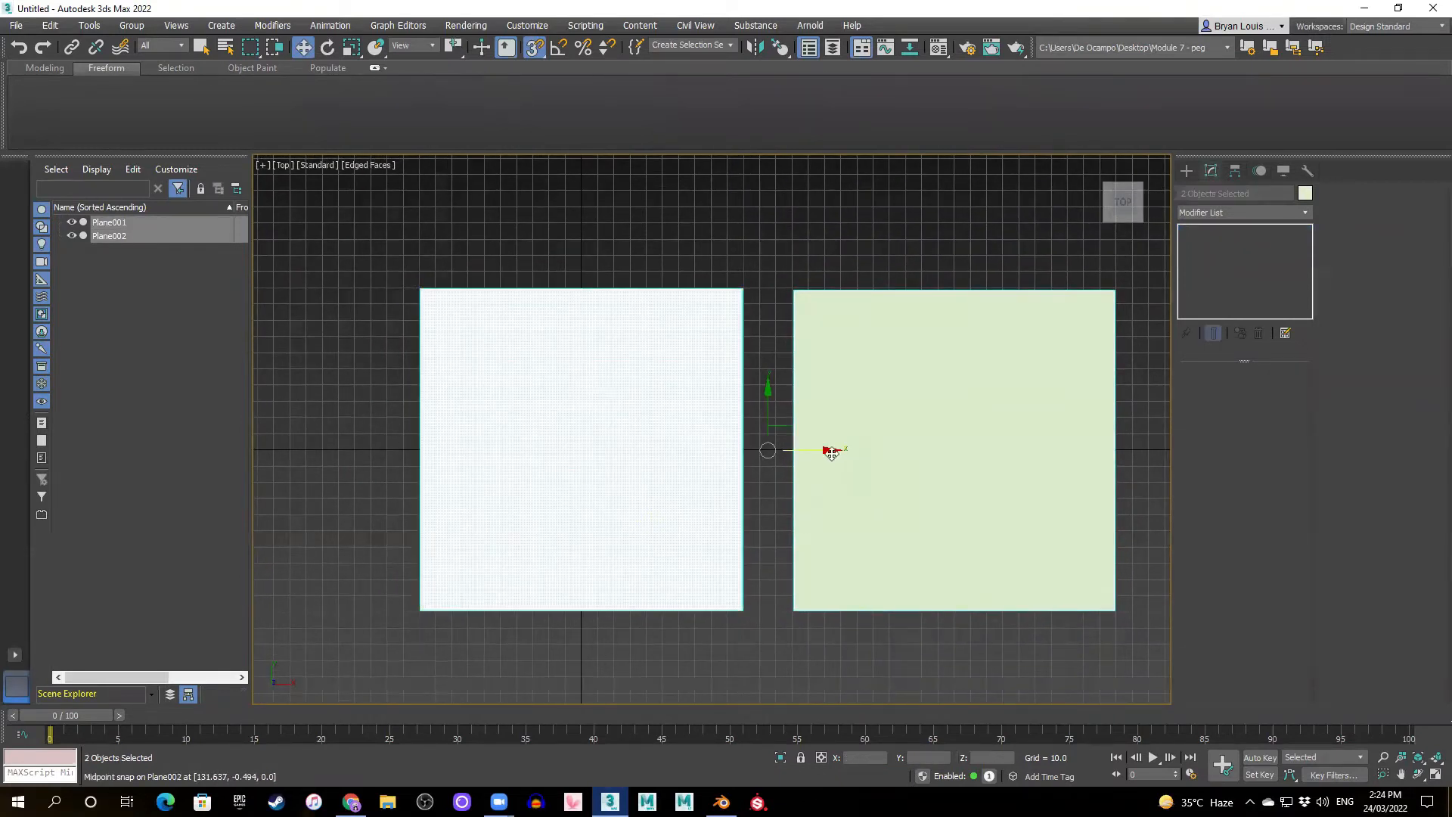
pyautogui.moveTo(828, 450); pyautogui.dragTo(579, 465)
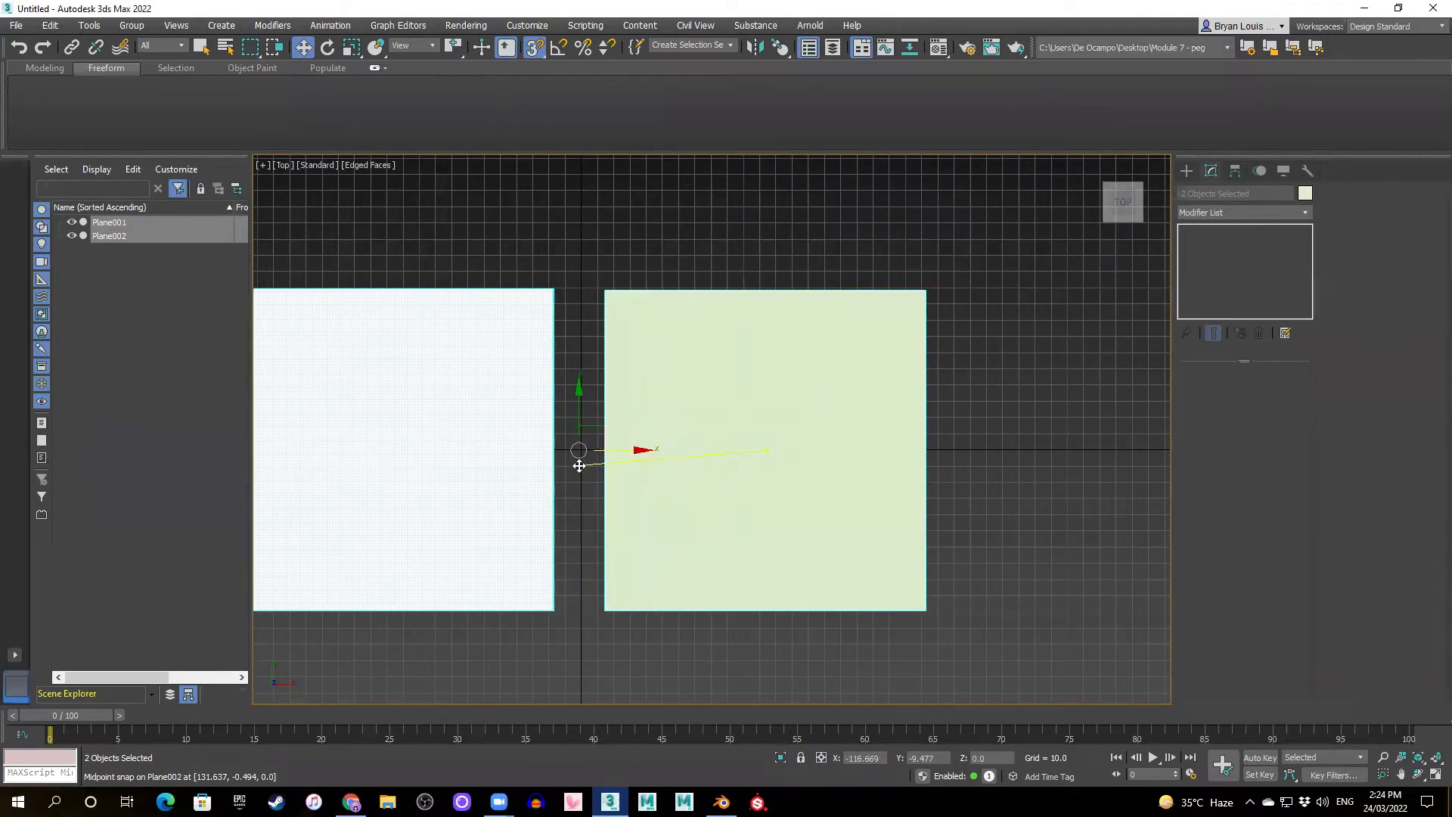
pyautogui.moveTo(621, 512); pyautogui.dragTo(832, 525, button='middle')
# - Sculpt the hiragana あいうえお across the upper part of the dense plane with Push/Pull at size 2.6, with edged faces off
pyautogui.click(552, 424)
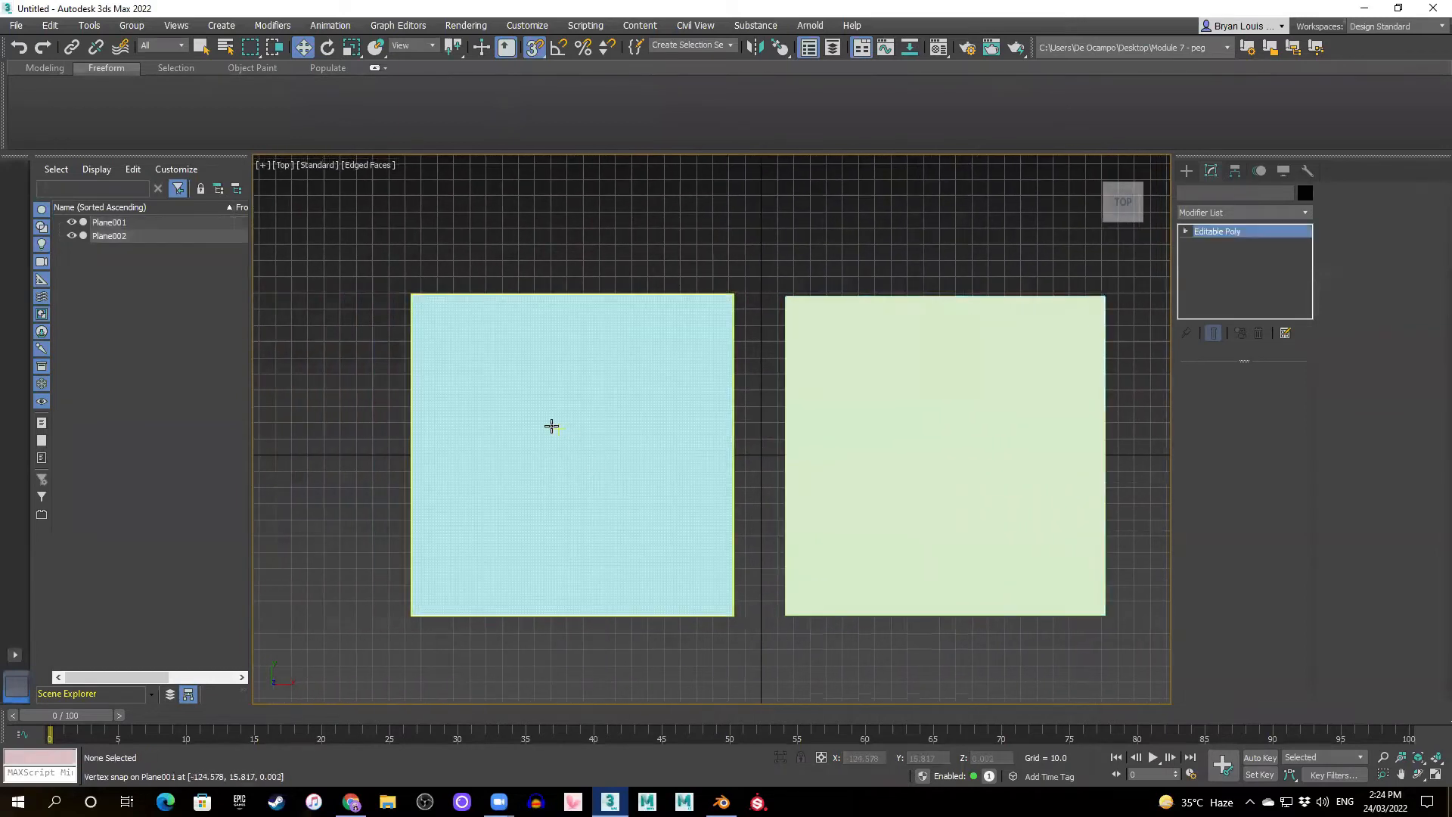
pyautogui.scroll(2, 582, 427)
pyautogui.moveTo(578, 429); pyautogui.dragTo(767, 414, button='middle')
pyautogui.click(532, 106)
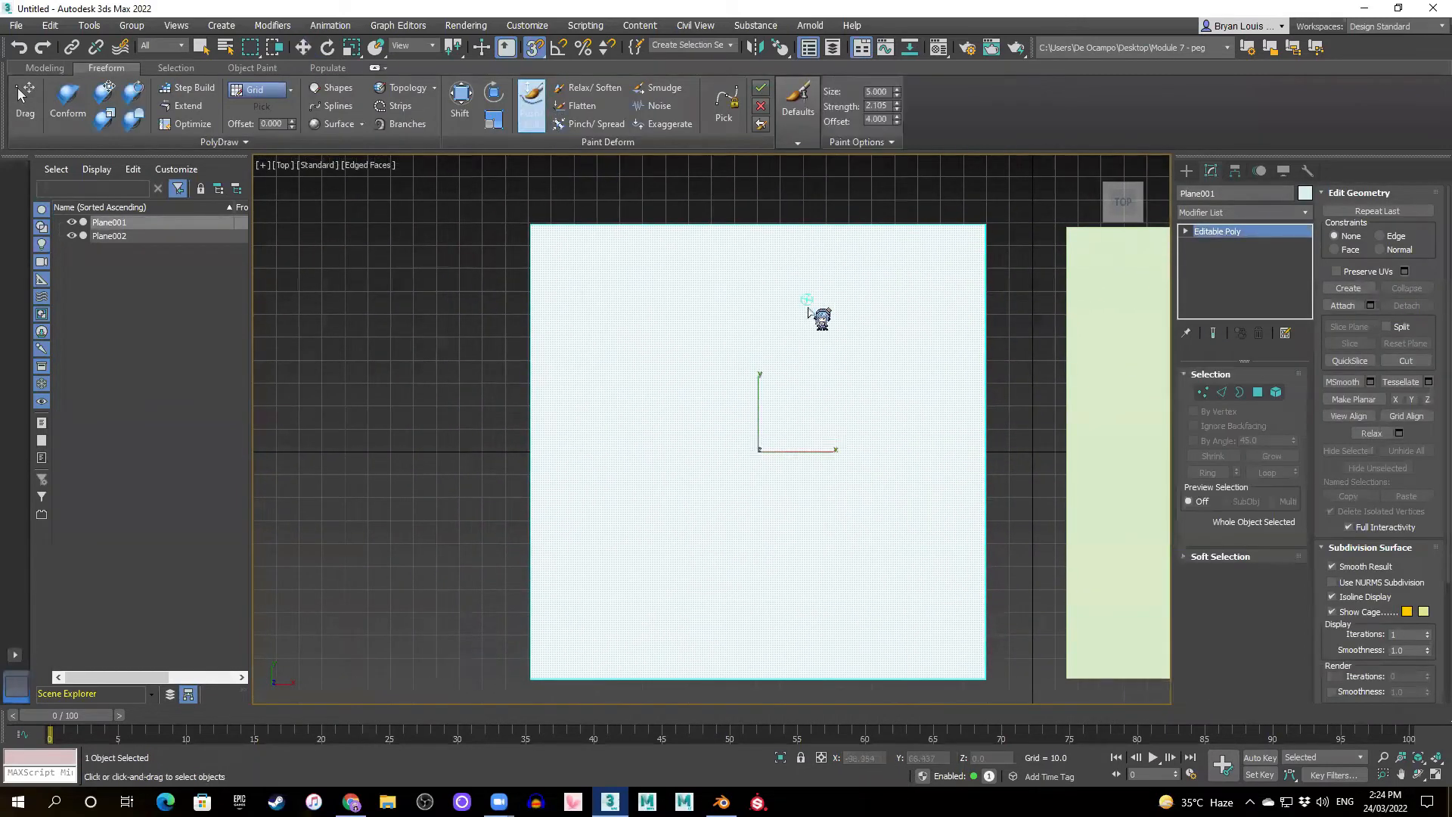
pyautogui.scroll(2, 686, 354)
pyautogui.press('F4')
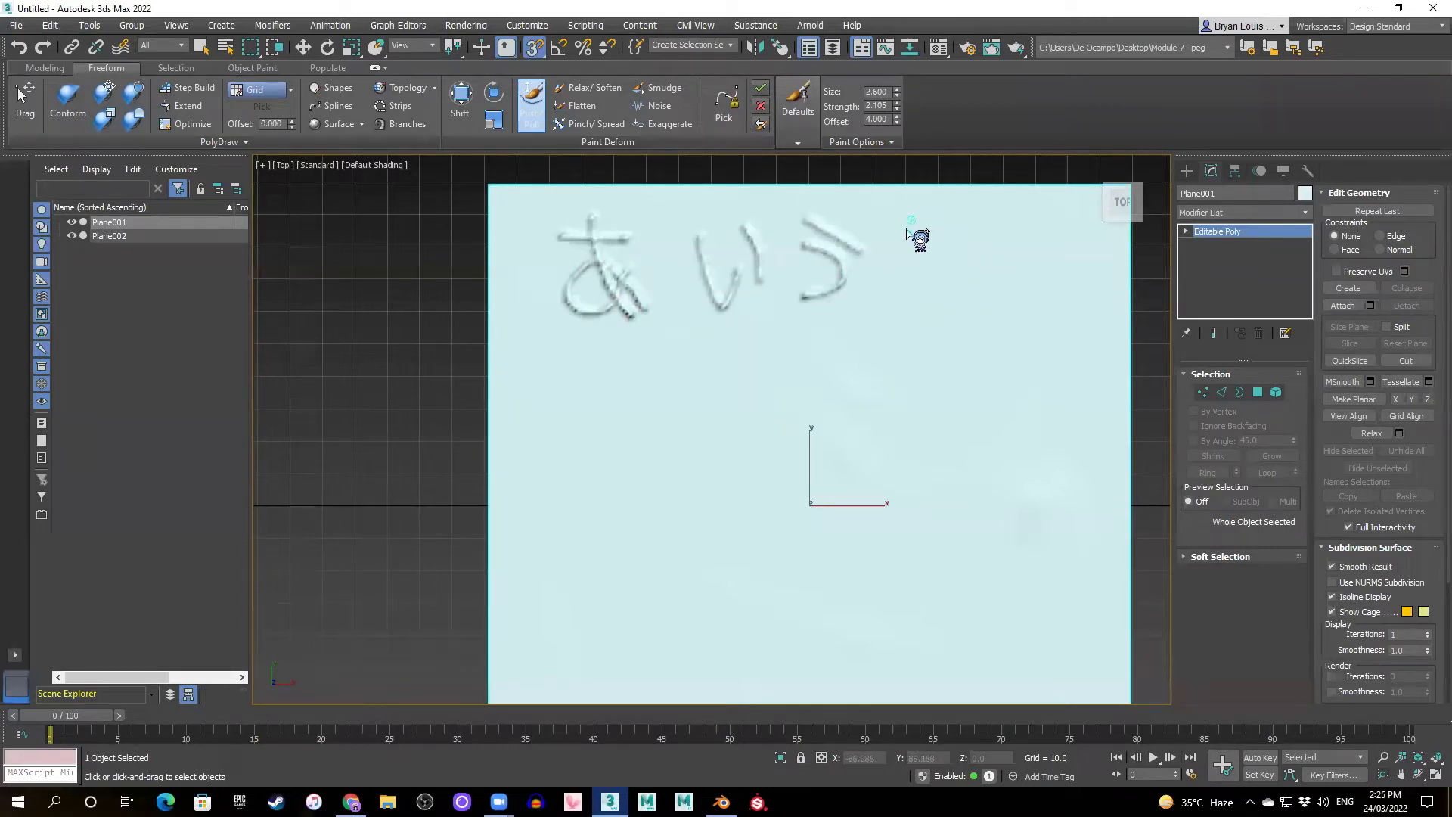
pyautogui.moveTo(933, 259); pyautogui.dragTo(841, 250, button='middle')
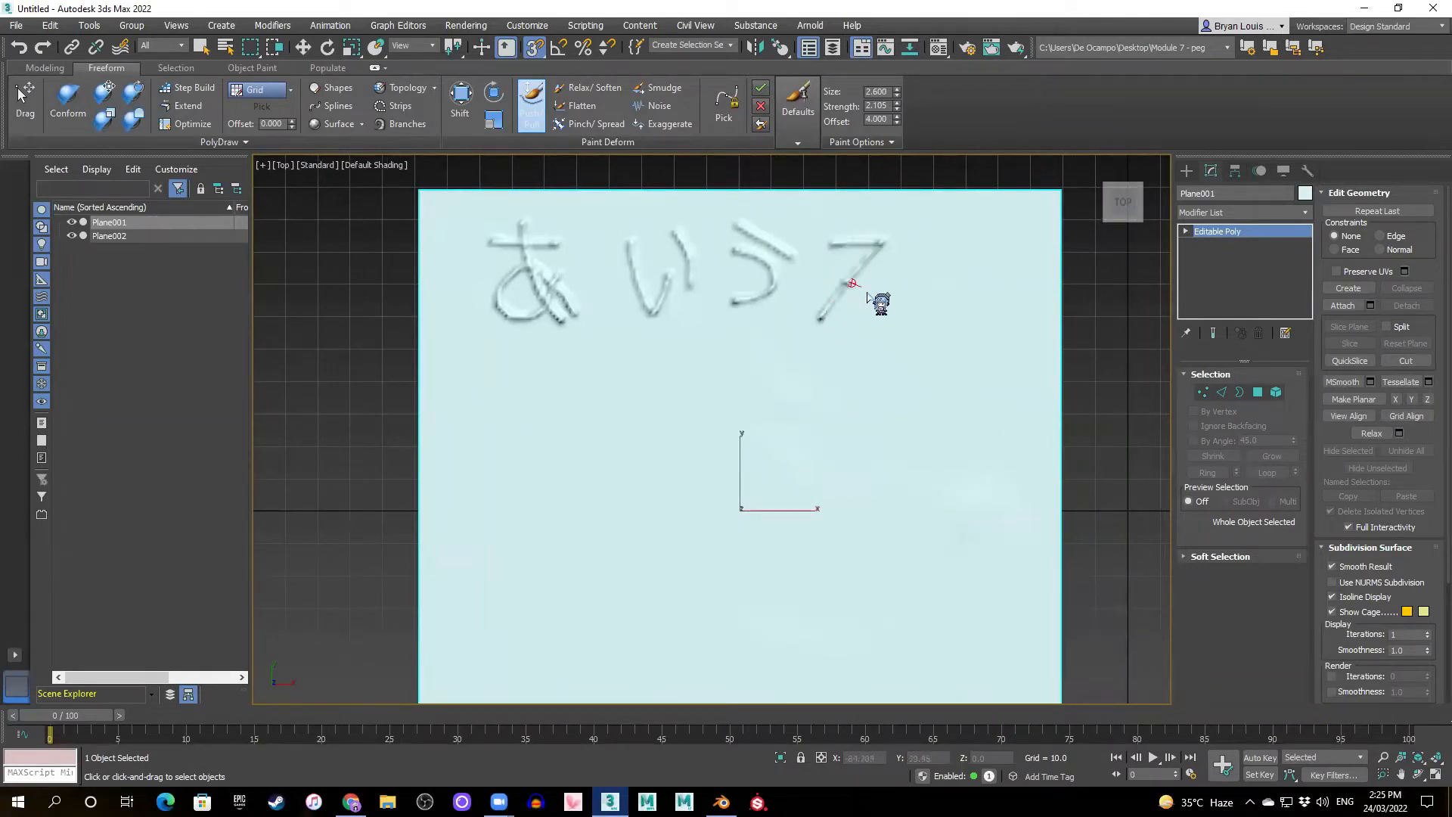
pyautogui.moveTo(948, 216)
pyautogui.mouseDown()
pyautogui.moveTo(1015, 297)
pyautogui.moveTo(983, 308)
pyautogui.mouseUp()
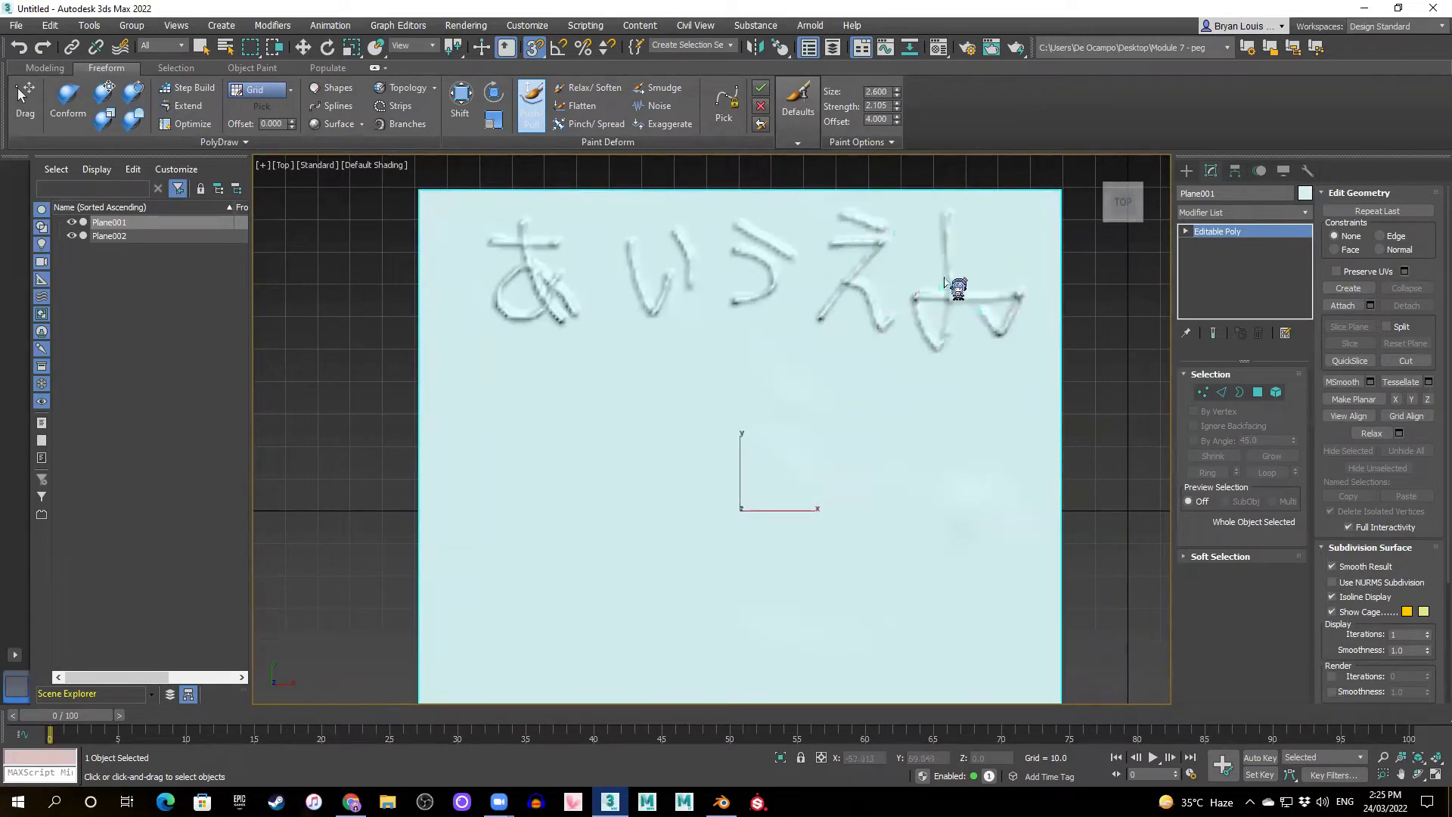
# - Sculpt the large kanji 水 below the hiragana row with the Push/Pull brush at size 2.6
pyautogui.scroll(-2, 765, 372)
pyautogui.moveTo(769, 365); pyautogui.dragTo(751, 274, button='middle')
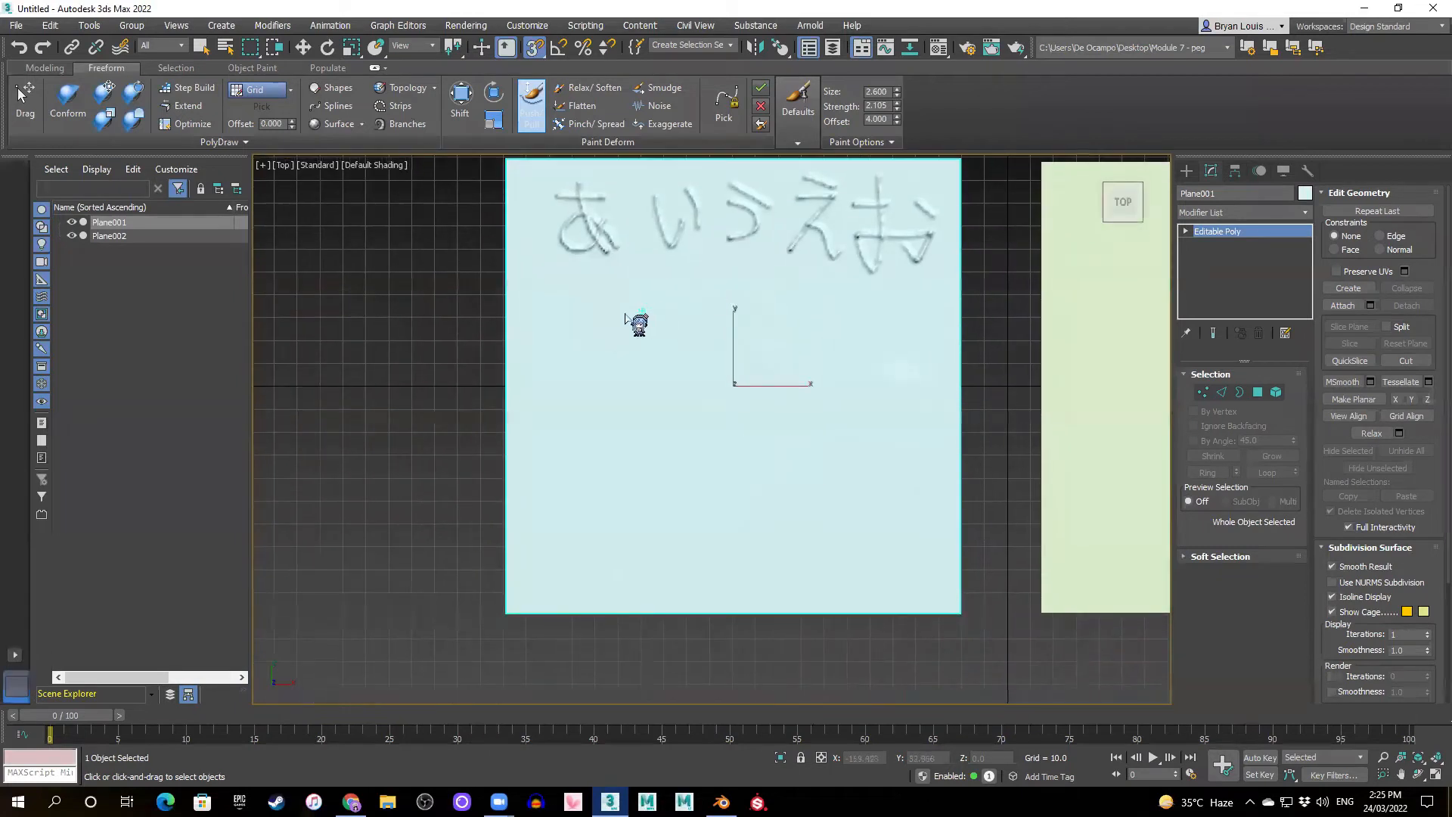
pyautogui.moveTo(655, 339); pyautogui.dragTo(670, 418)
pyautogui.moveTo(725, 306); pyautogui.dragTo(730, 433)
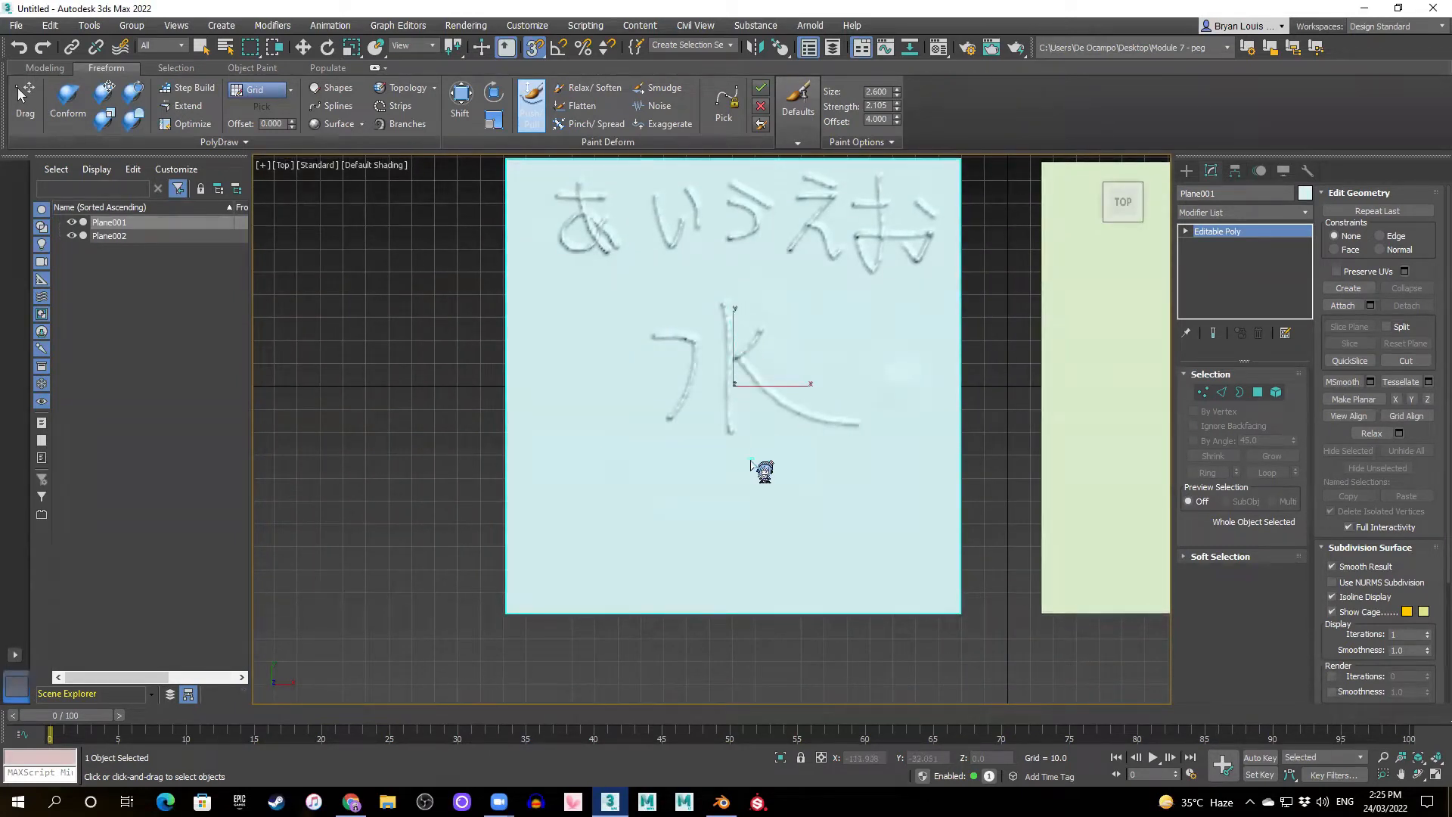
pyautogui.moveTo(811, 376); pyautogui.dragTo(643, 446, button='middle')
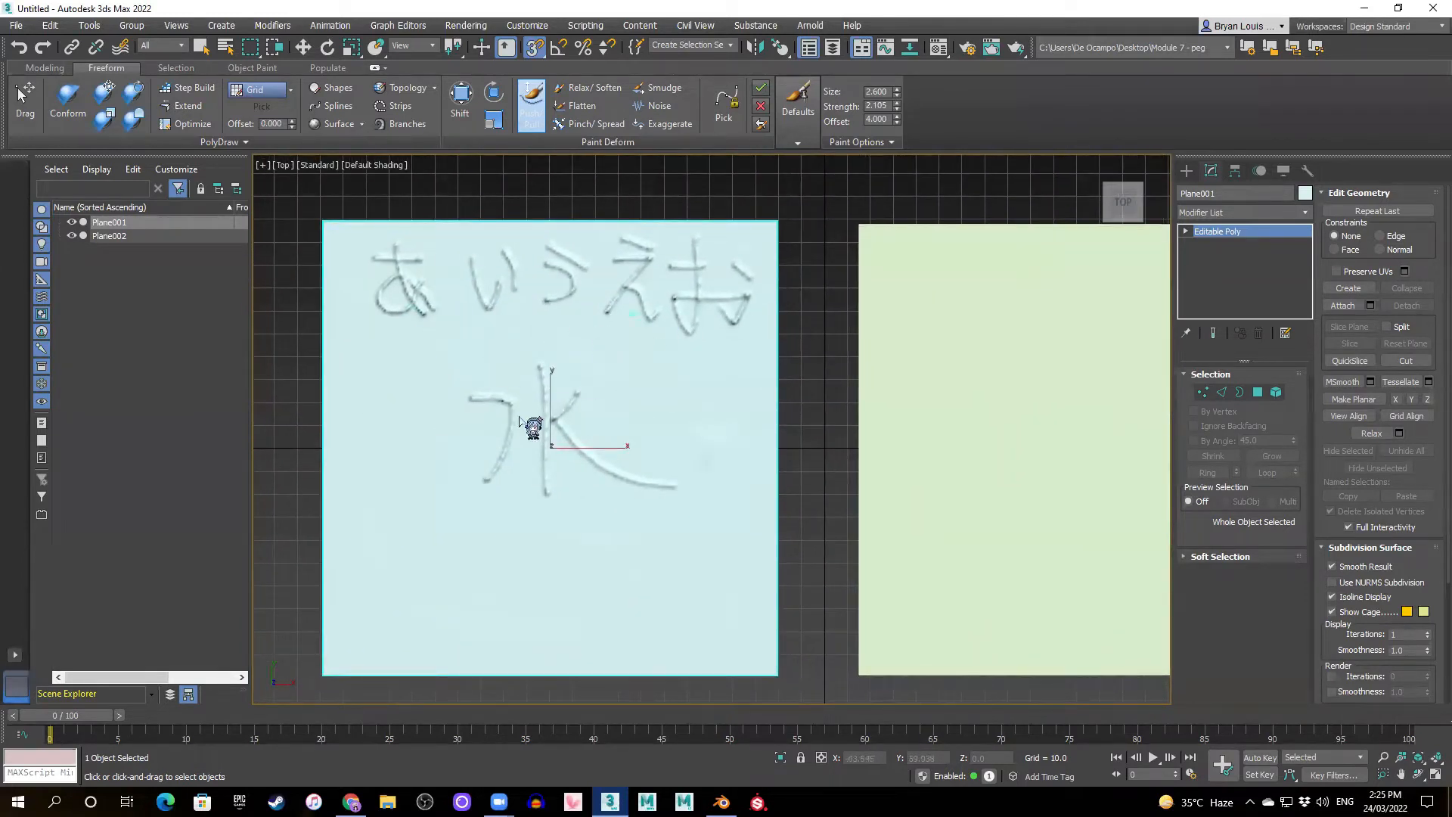
# - Leave the Push/Pull brush and compare the sculpted characters on the dense plane with the flat one-segment plane
pyautogui.moveTo(635, 421); pyautogui.dragTo(645, 419, button='middle')
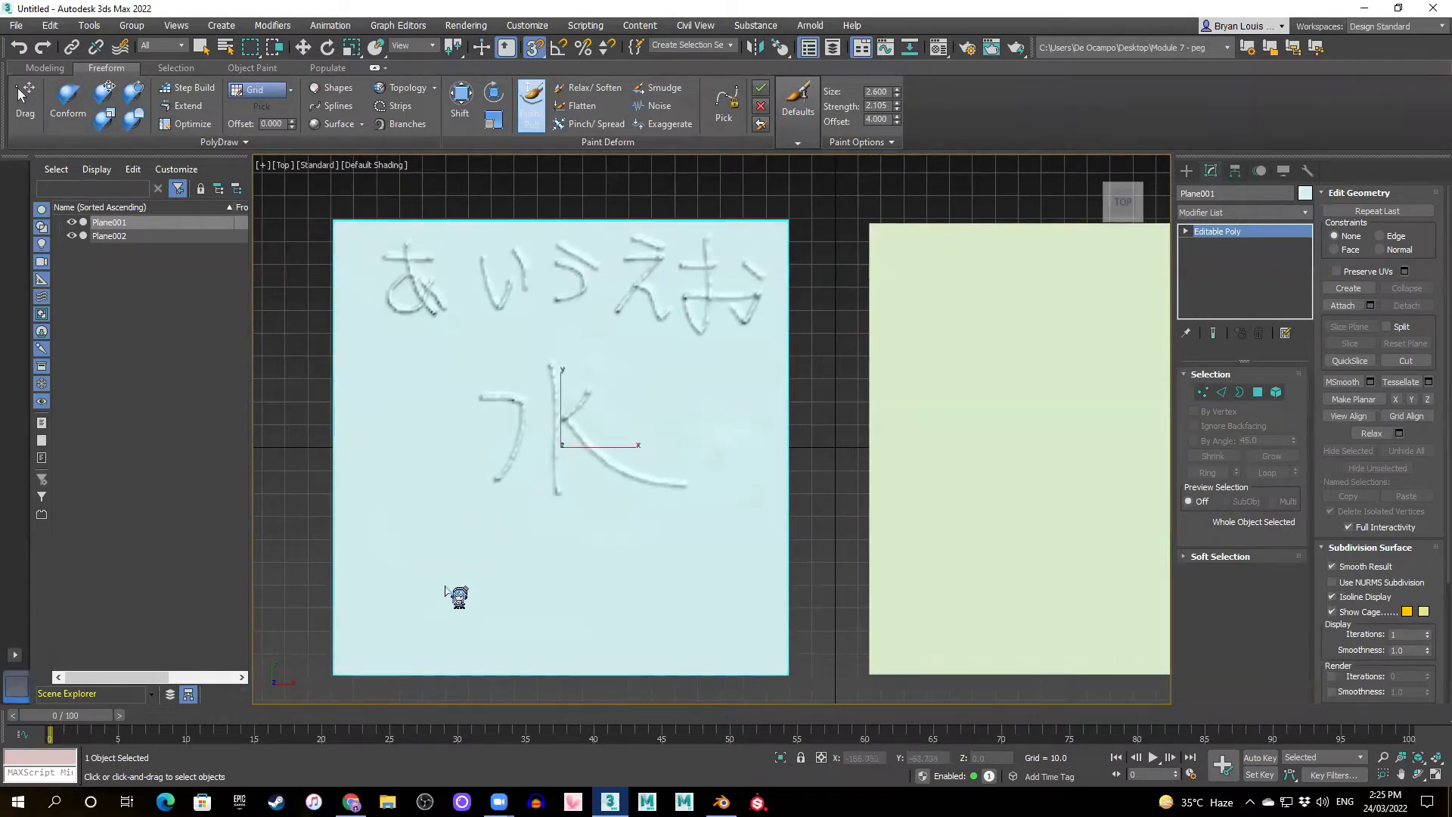
pyautogui.moveTo(732, 506); pyautogui.dragTo(658, 503, button='middle')
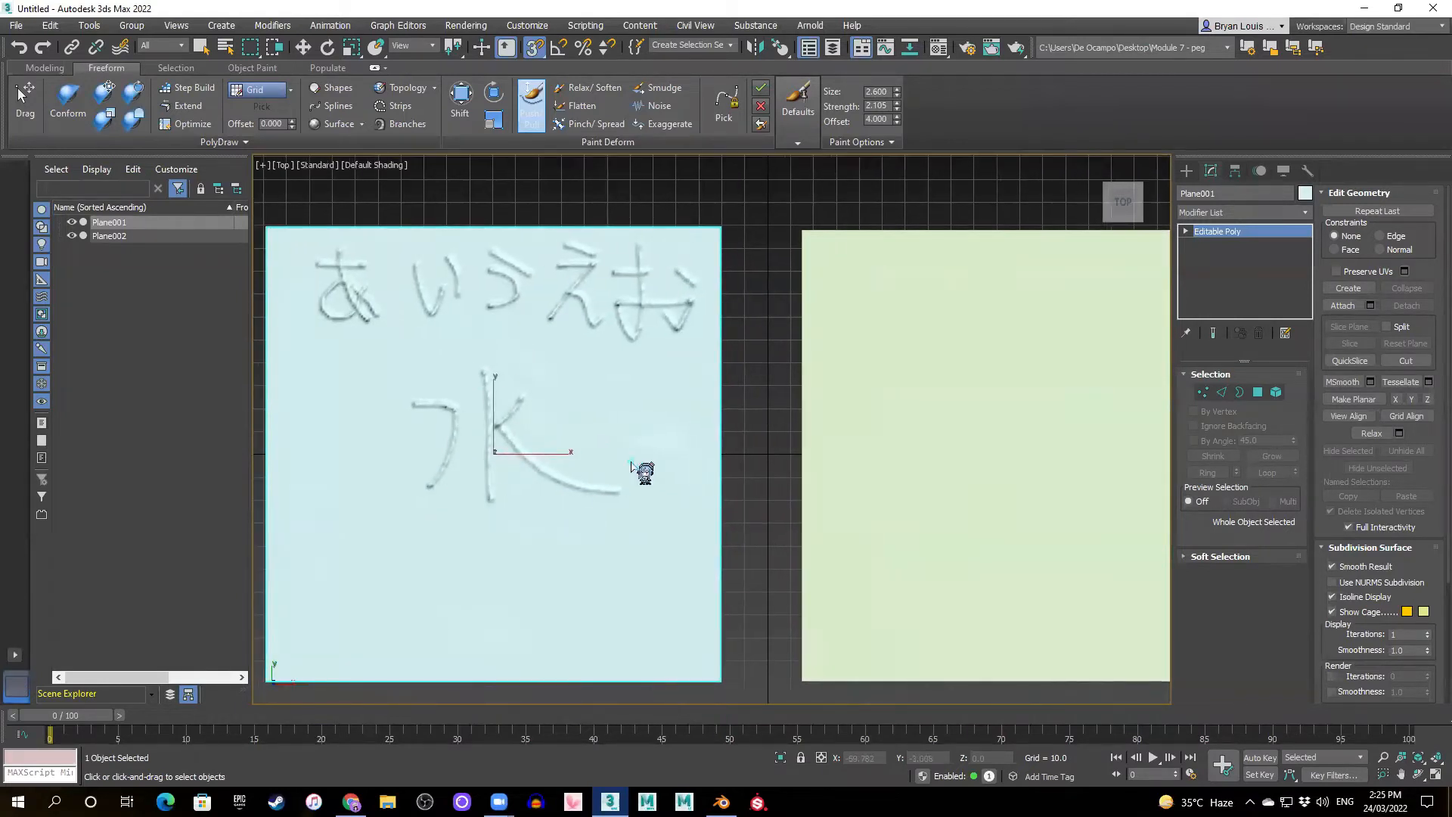
pyautogui.scroll(-2, 697, 442)
pyautogui.moveTo(769, 478); pyautogui.dragTo(738, 478, button='middle')
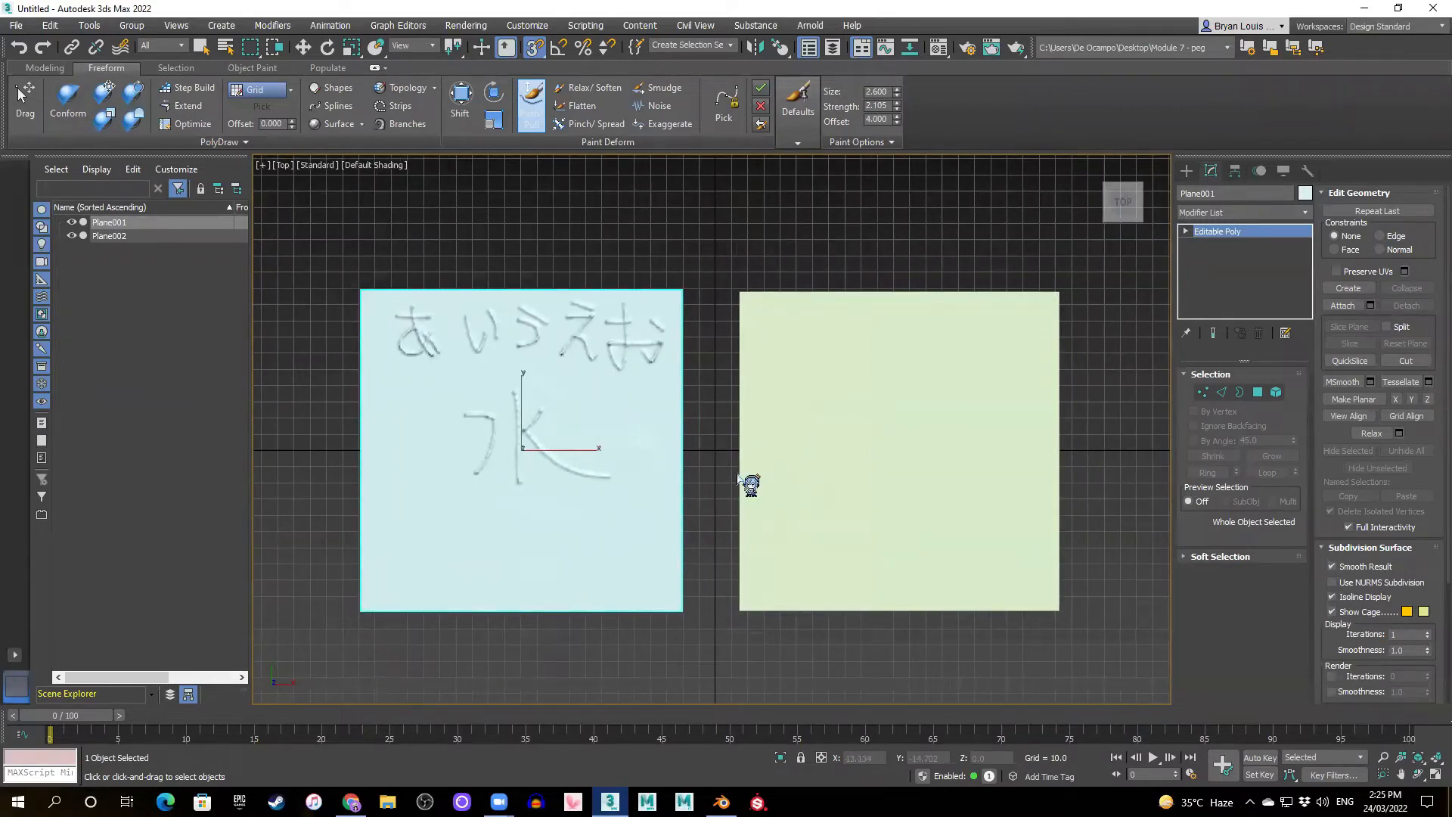
pyautogui.click(1186, 172)
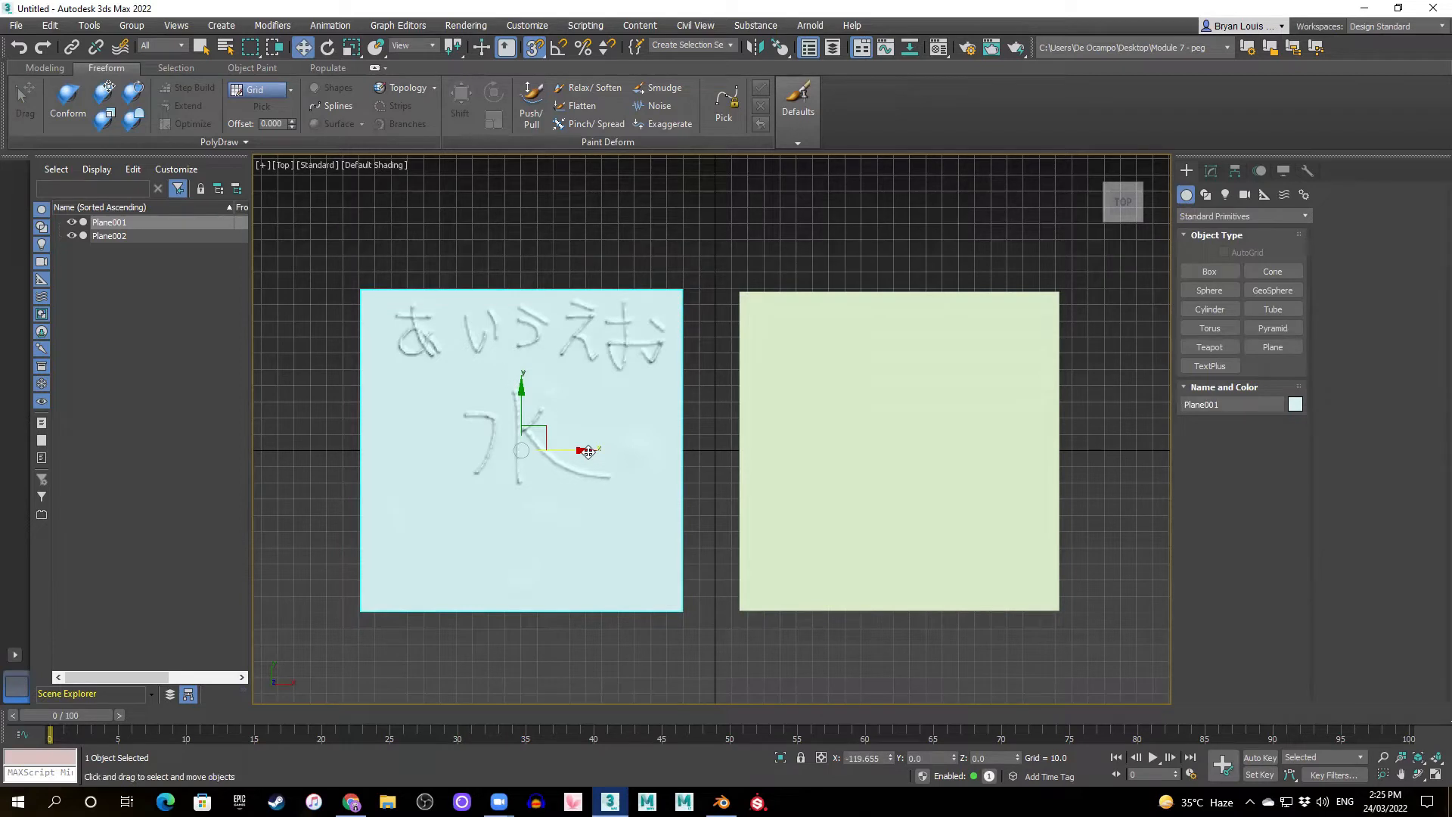
pyautogui.scroll(3, 584, 484)
pyautogui.moveTo(595, 496); pyautogui.dragTo(648, 508, button='middle')
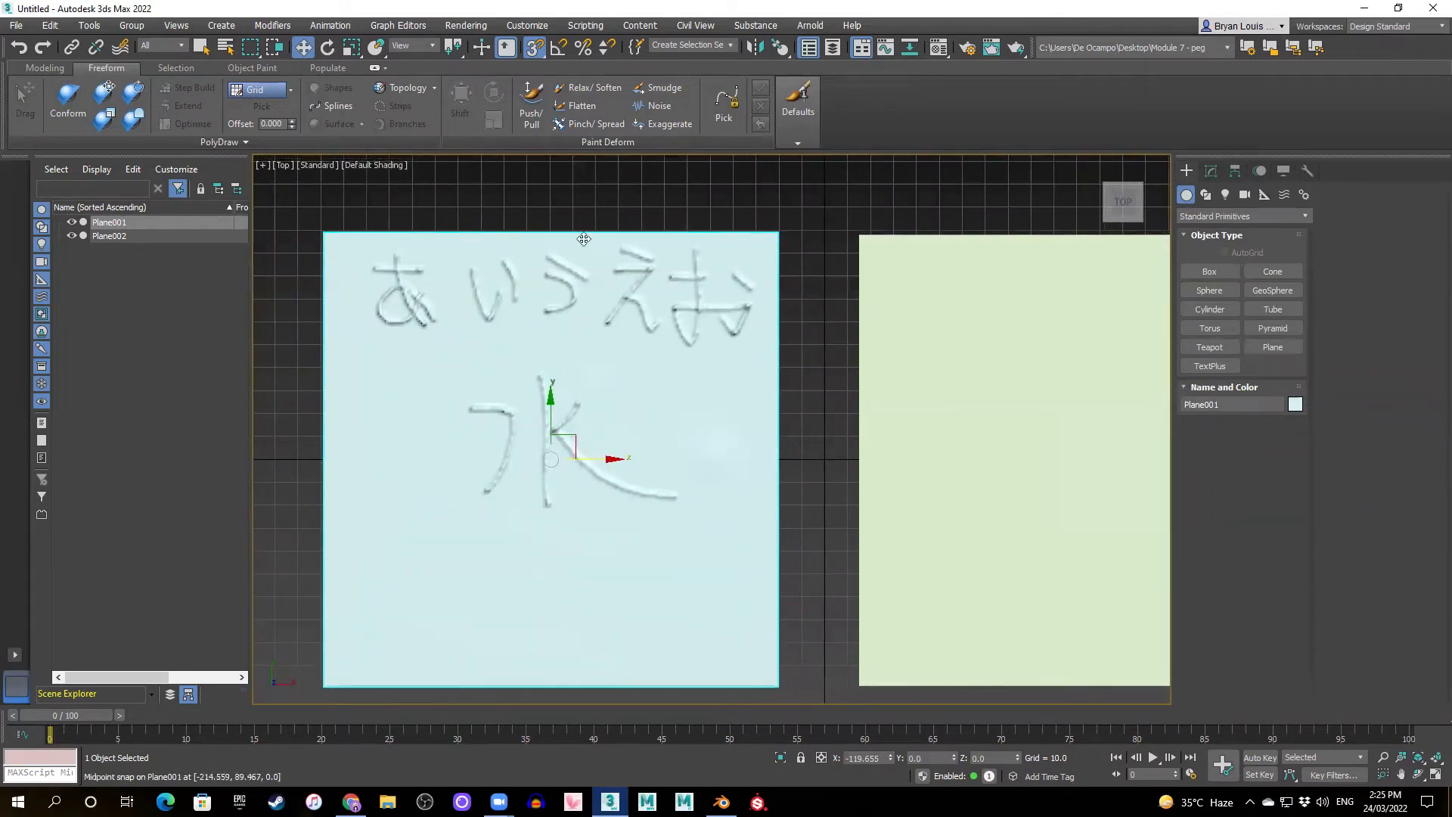
pyautogui.scroll(-4, 587, 551)
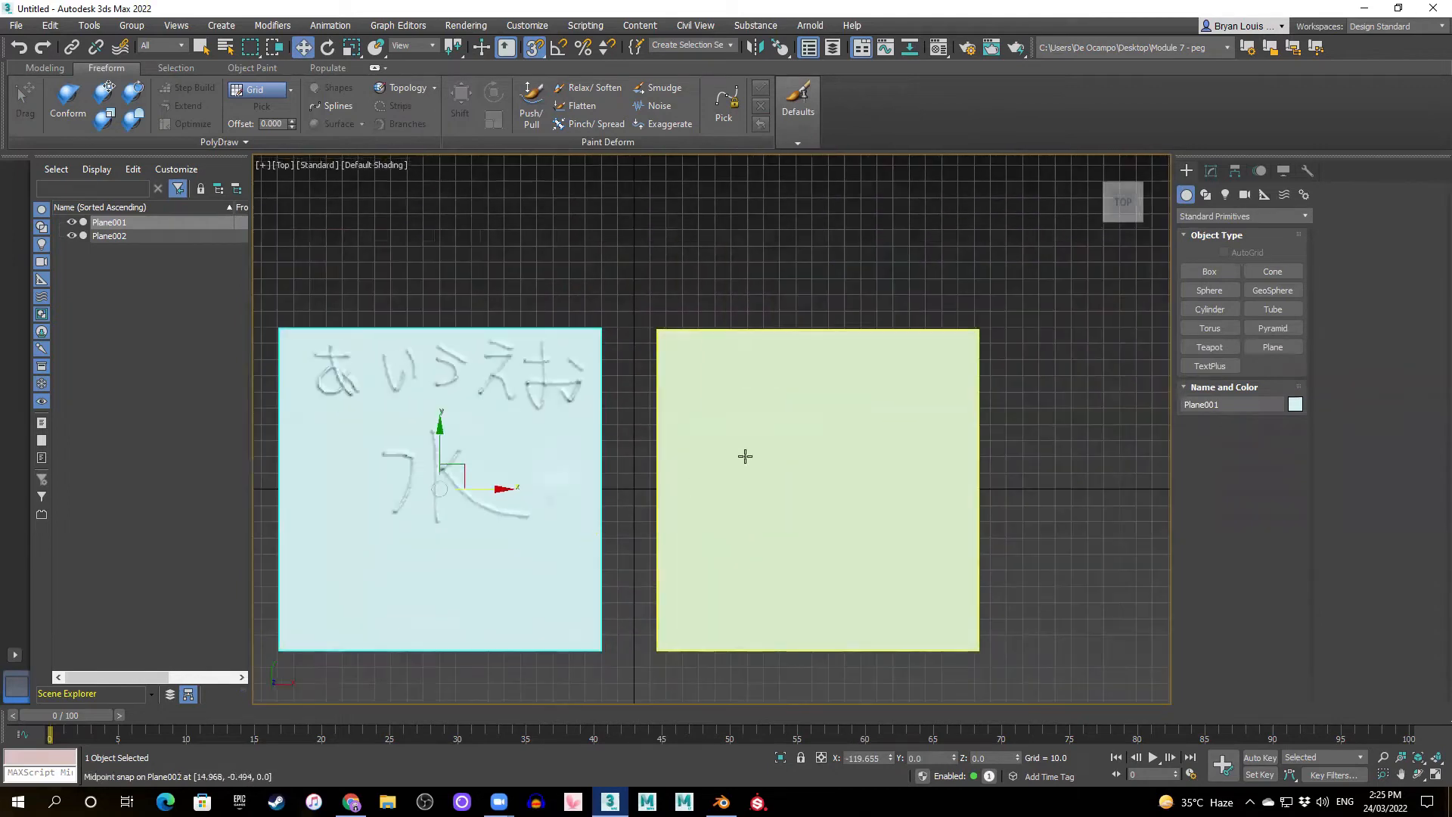
pyautogui.scroll(3, 787, 548)
pyautogui.moveTo(590, 486); pyautogui.dragTo(841, 473, button='middle')
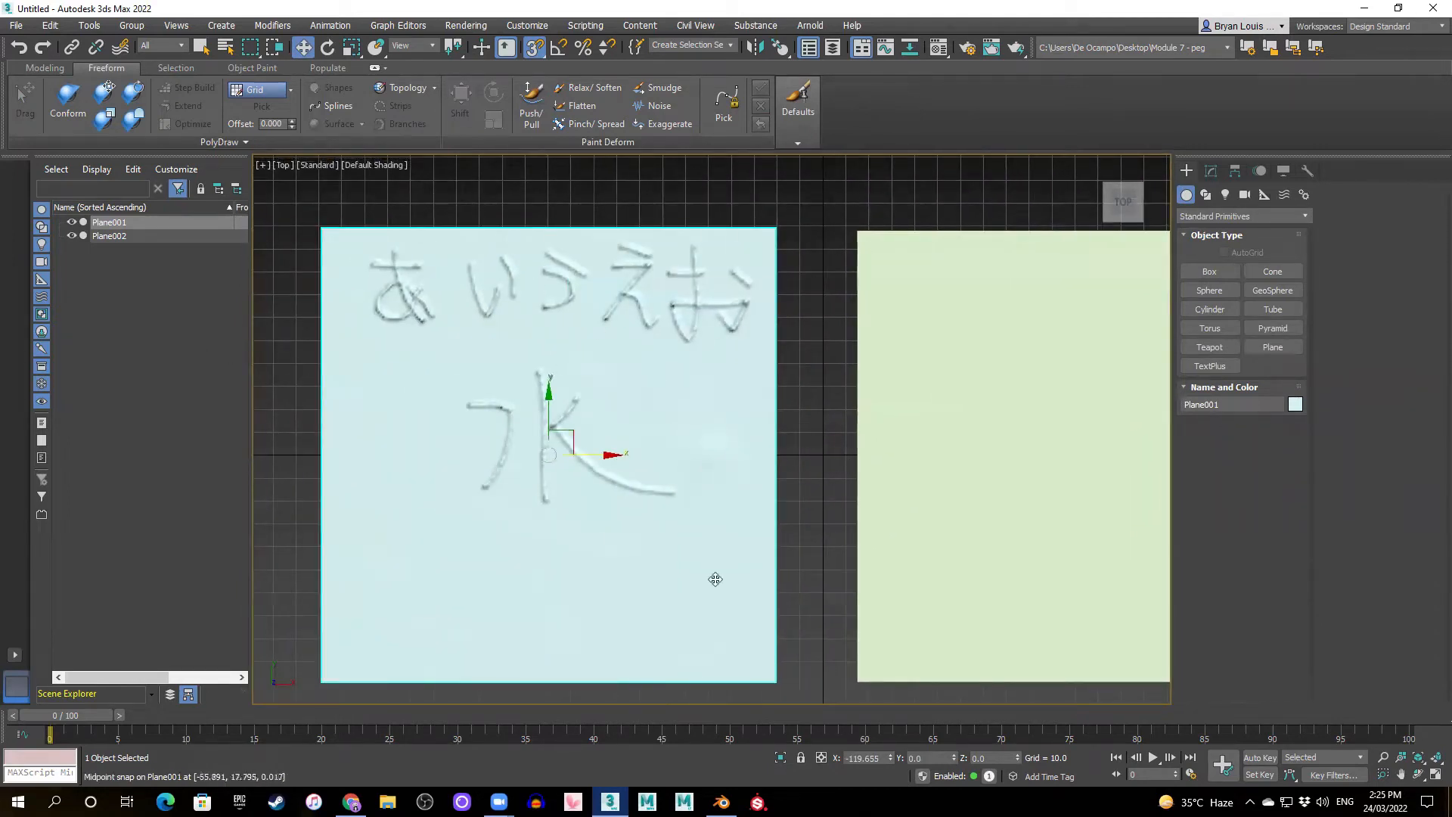
pyautogui.scroll(-2, 745, 412)
pyautogui.scroll(2, 668, 386)
pyautogui.moveTo(742, 482); pyautogui.dragTo(728, 414, button='middle')
pyautogui.click(1033, 450)
pyautogui.moveTo(1033, 451); pyautogui.dragTo(943, 464, button='middle')
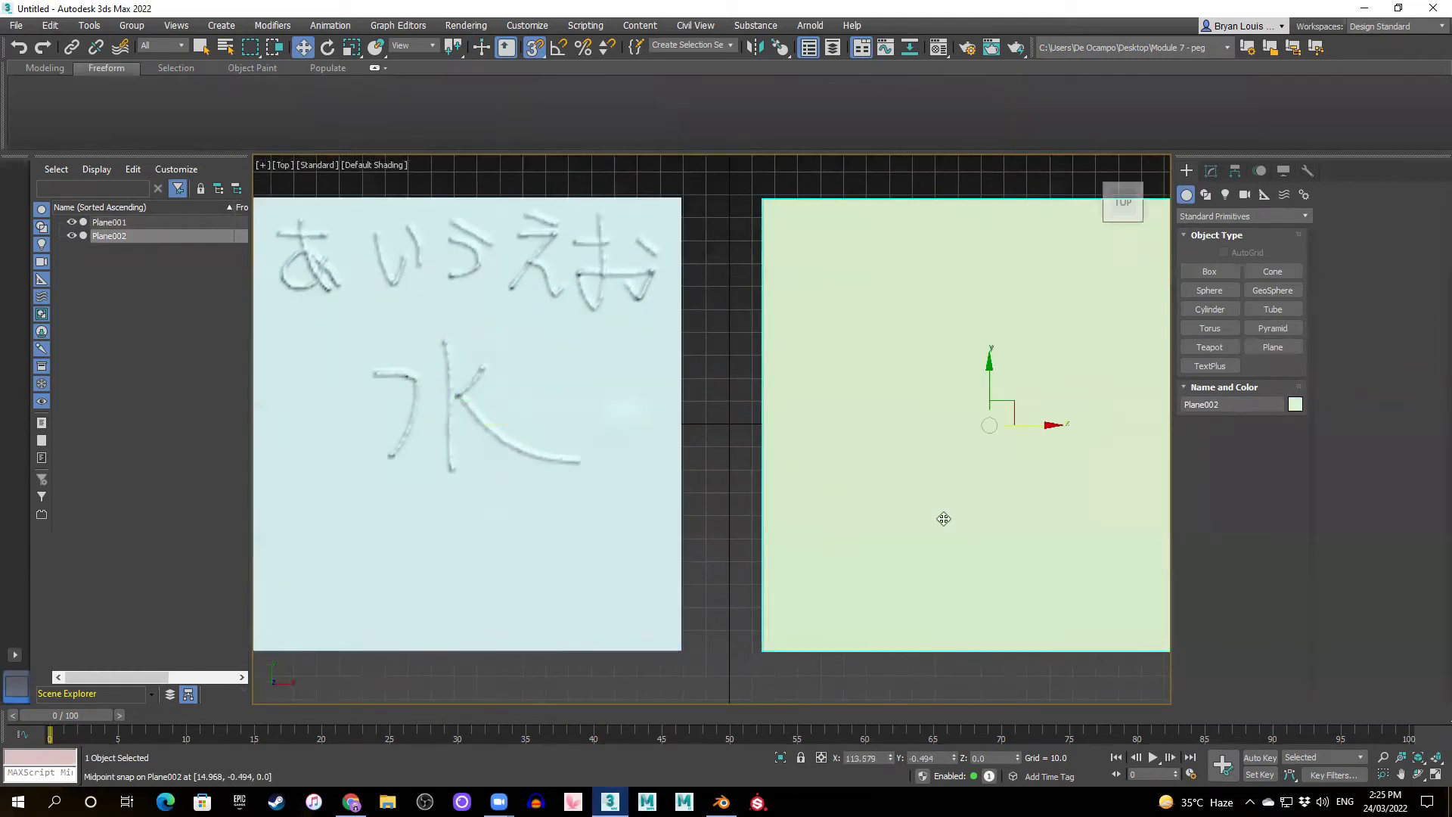
pyautogui.scroll(-2, 825, 505)
pyautogui.moveTo(826, 505); pyautogui.dragTo(775, 502, button='middle')
# - Move the dense plane along X to about -136, away from the one-segment plane
pyautogui.click(587, 413)
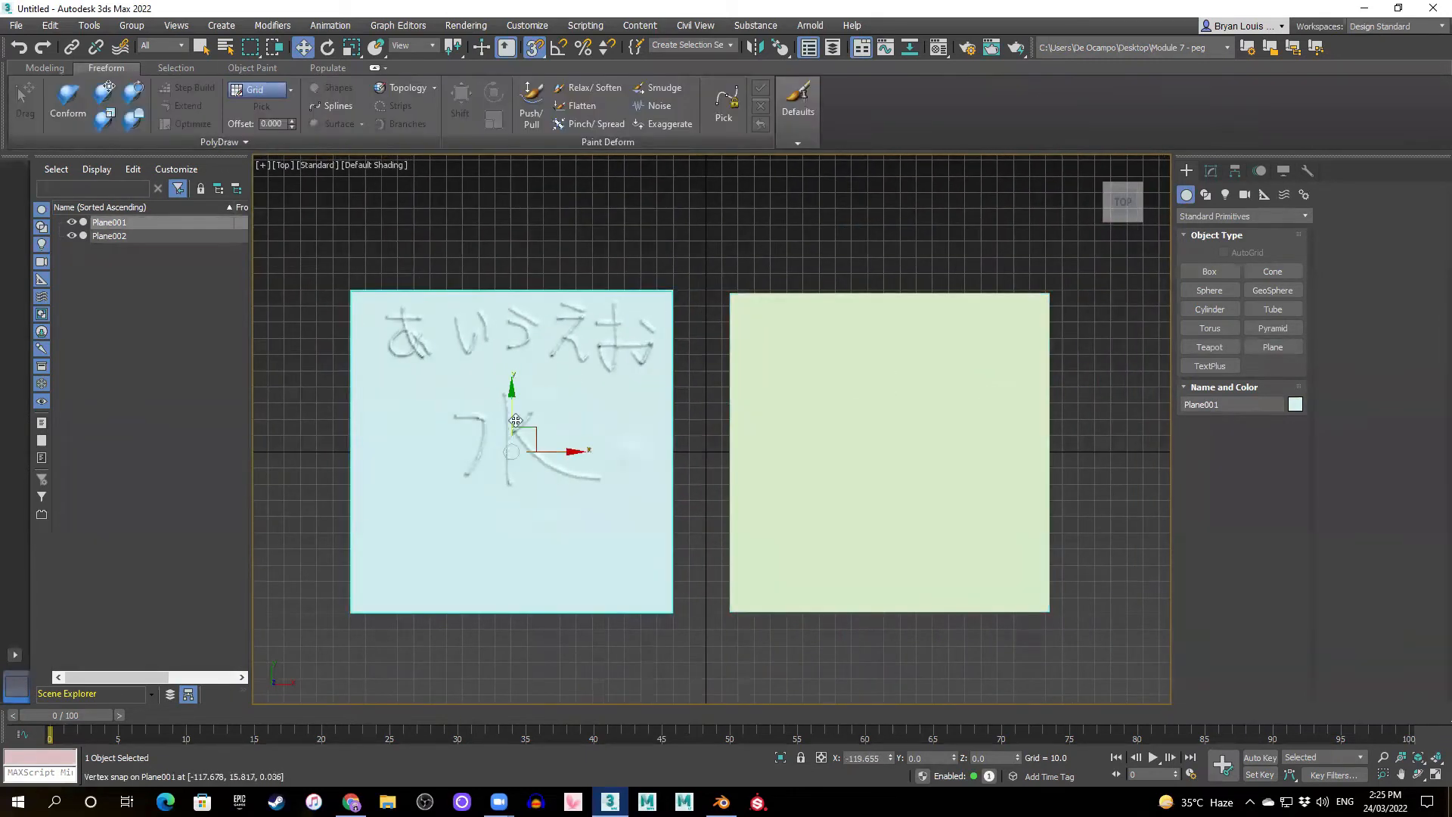
pyautogui.click(913, 418)
pyautogui.click(657, 434)
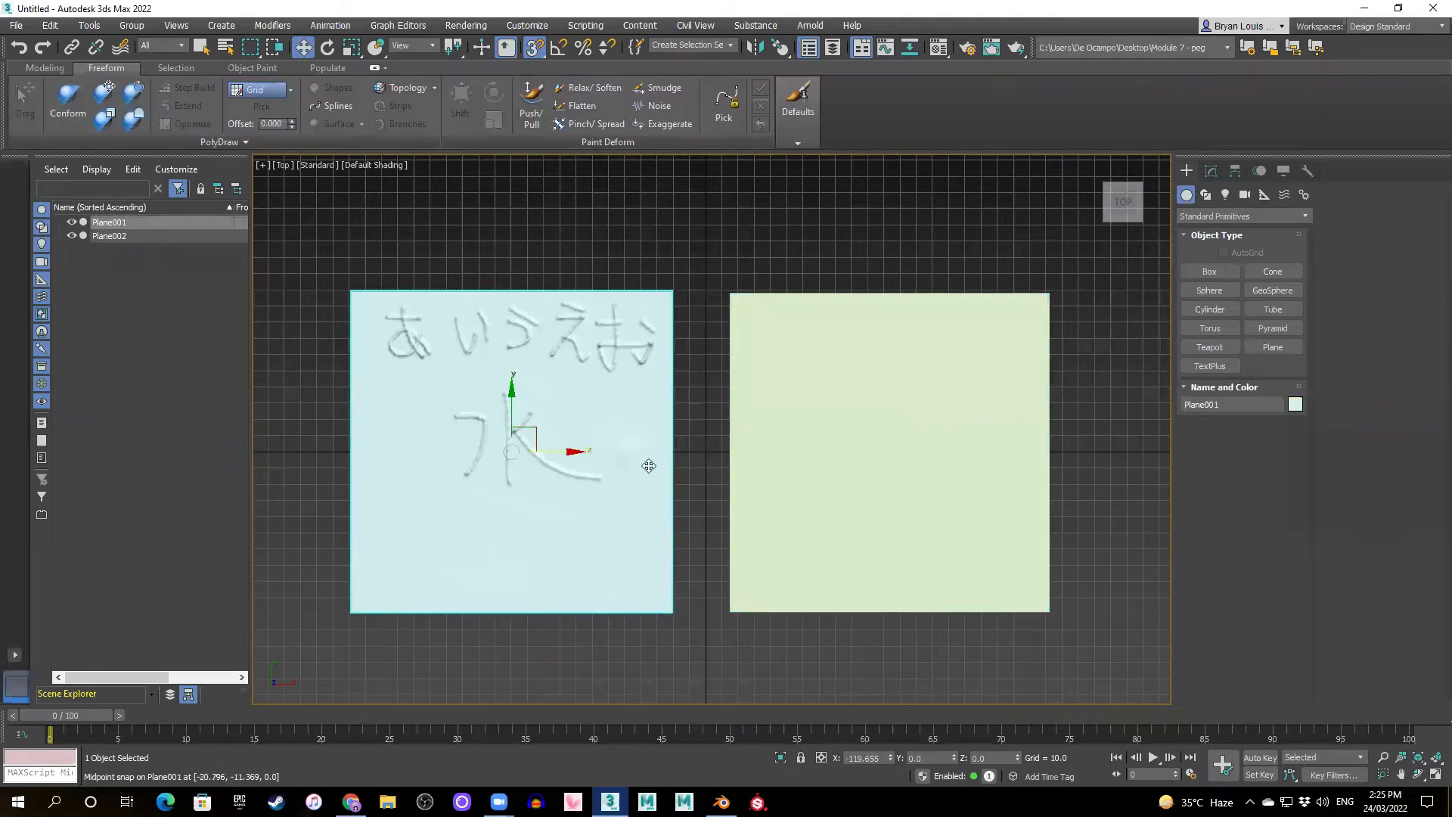
pyautogui.moveTo(565, 451)
pyautogui.mouseDown()
pyautogui.moveTo(832, 450)
pyautogui.moveTo(539, 451)
pyautogui.mouseUp()
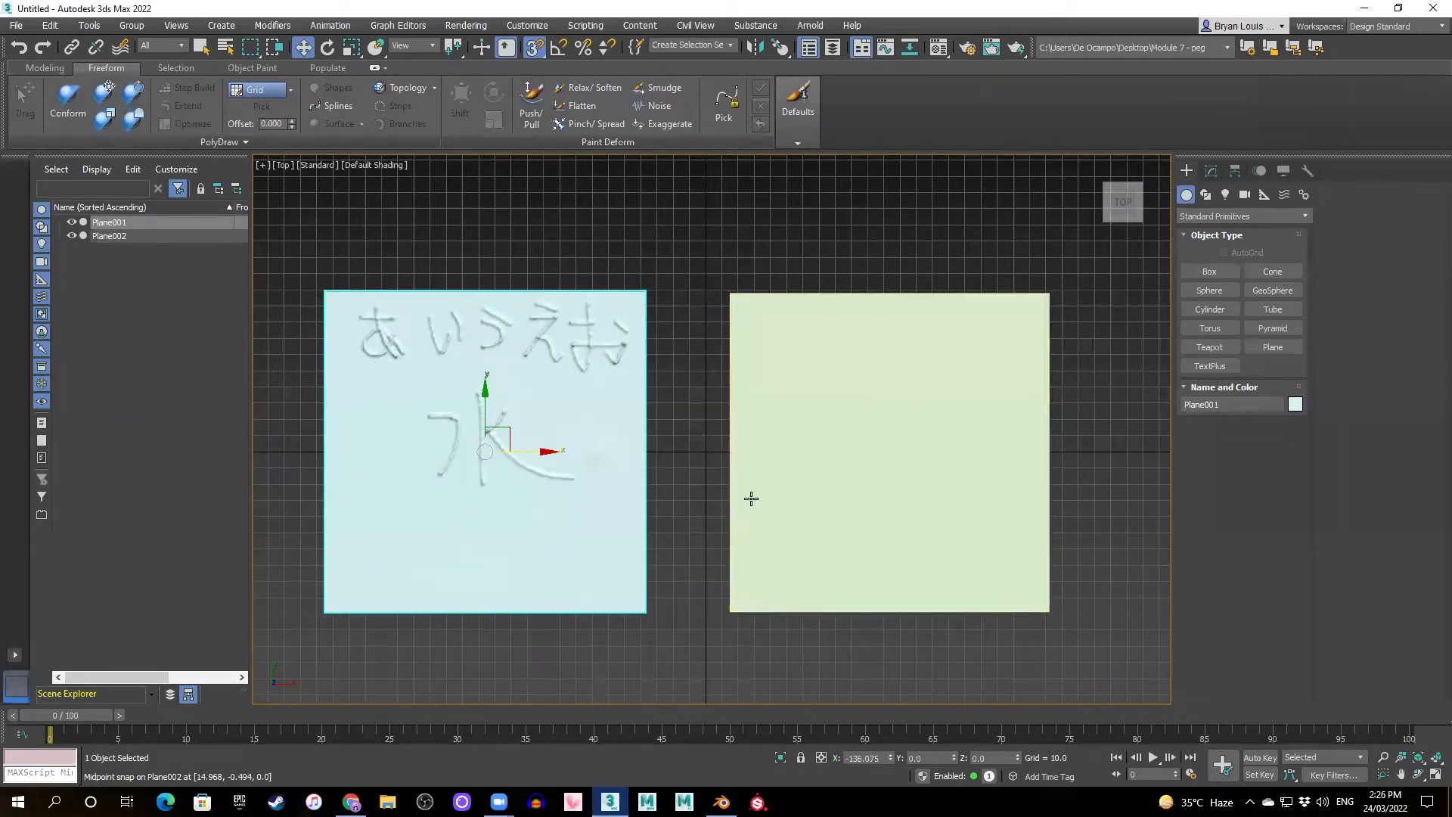
# - Select both planes, shift them together along X so their gap sits around the grid's centre line, and turn snapping off
pyautogui.click(708, 522)
pyautogui.click(620, 522)
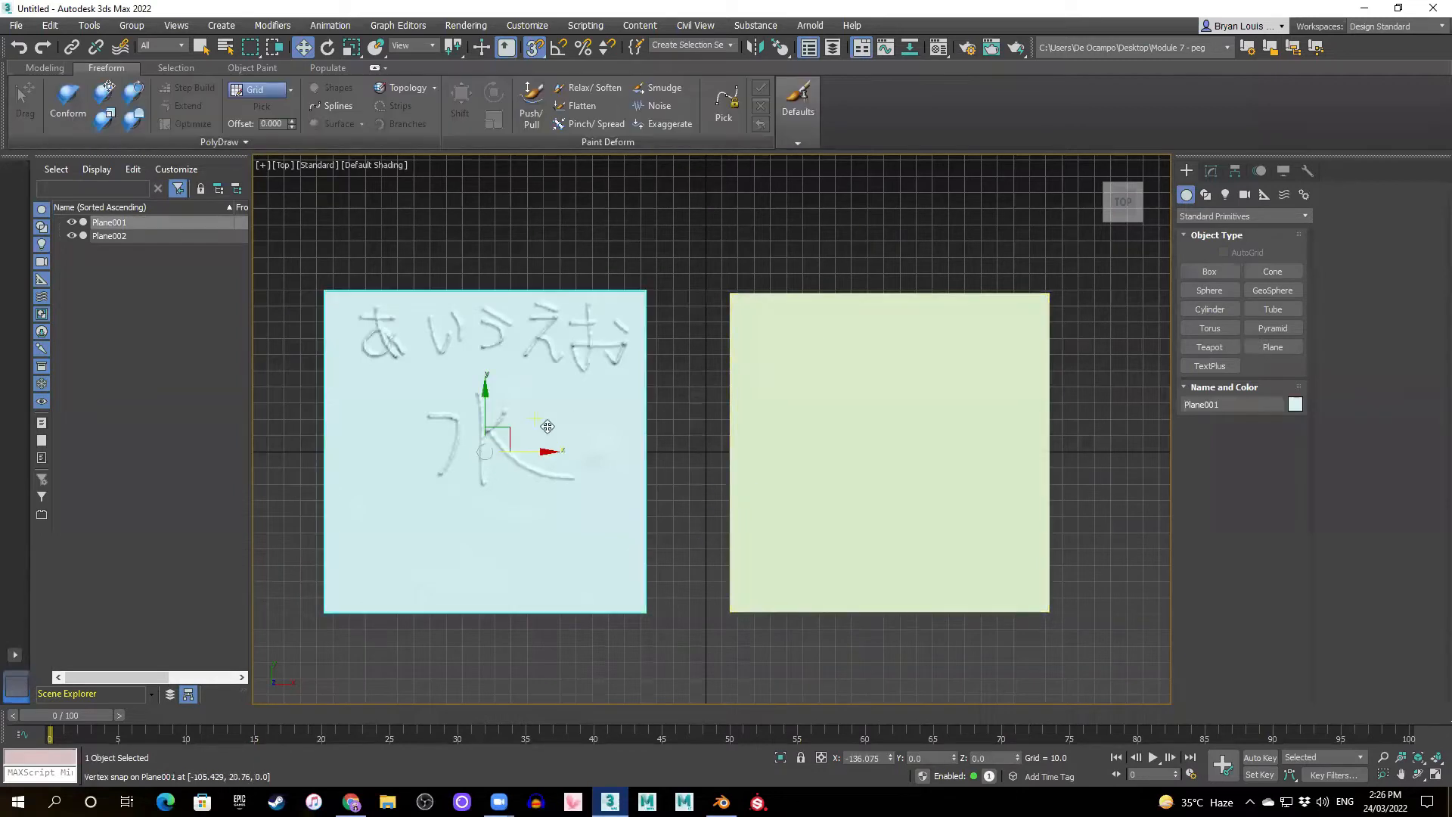
pyautogui.keyDown('ctrl'); pyautogui.click(877, 522); pyautogui.keyUp('ctrl')
pyautogui.moveTo(571, 538); pyautogui.dragTo(580, 542)
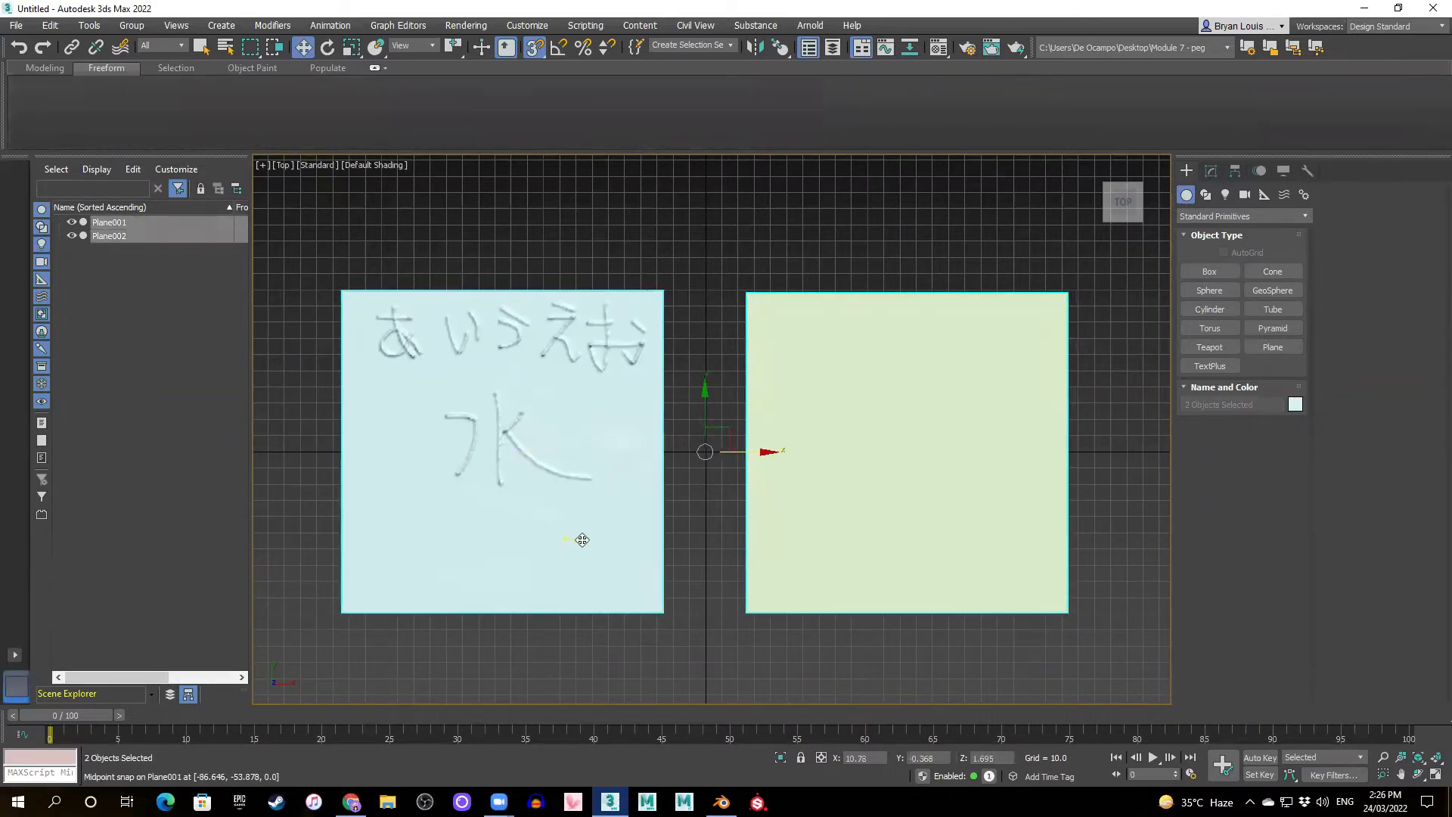
pyautogui.moveTo(730, 454)
pyautogui.mouseDown()
pyautogui.moveTo(707, 451)
pyautogui.moveTo(761, 451)
pyautogui.moveTo(708, 460)
pyautogui.mouseUp()
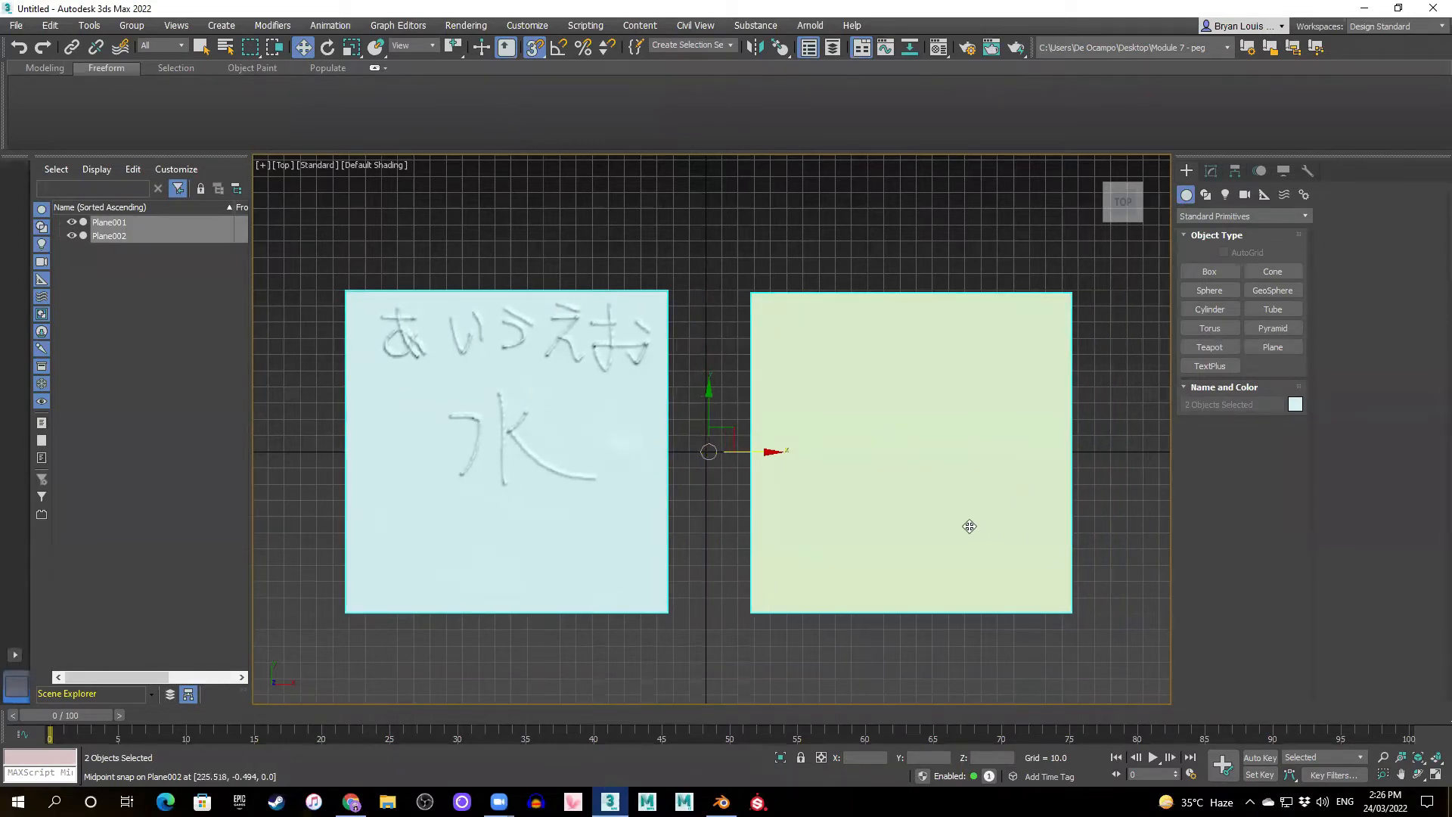
pyautogui.press('s')
# - Examine both planes in the Perspective view, comparing the raised characters with the flat surface from low and higher angles
pyautogui.scroll(3, 688, 544)
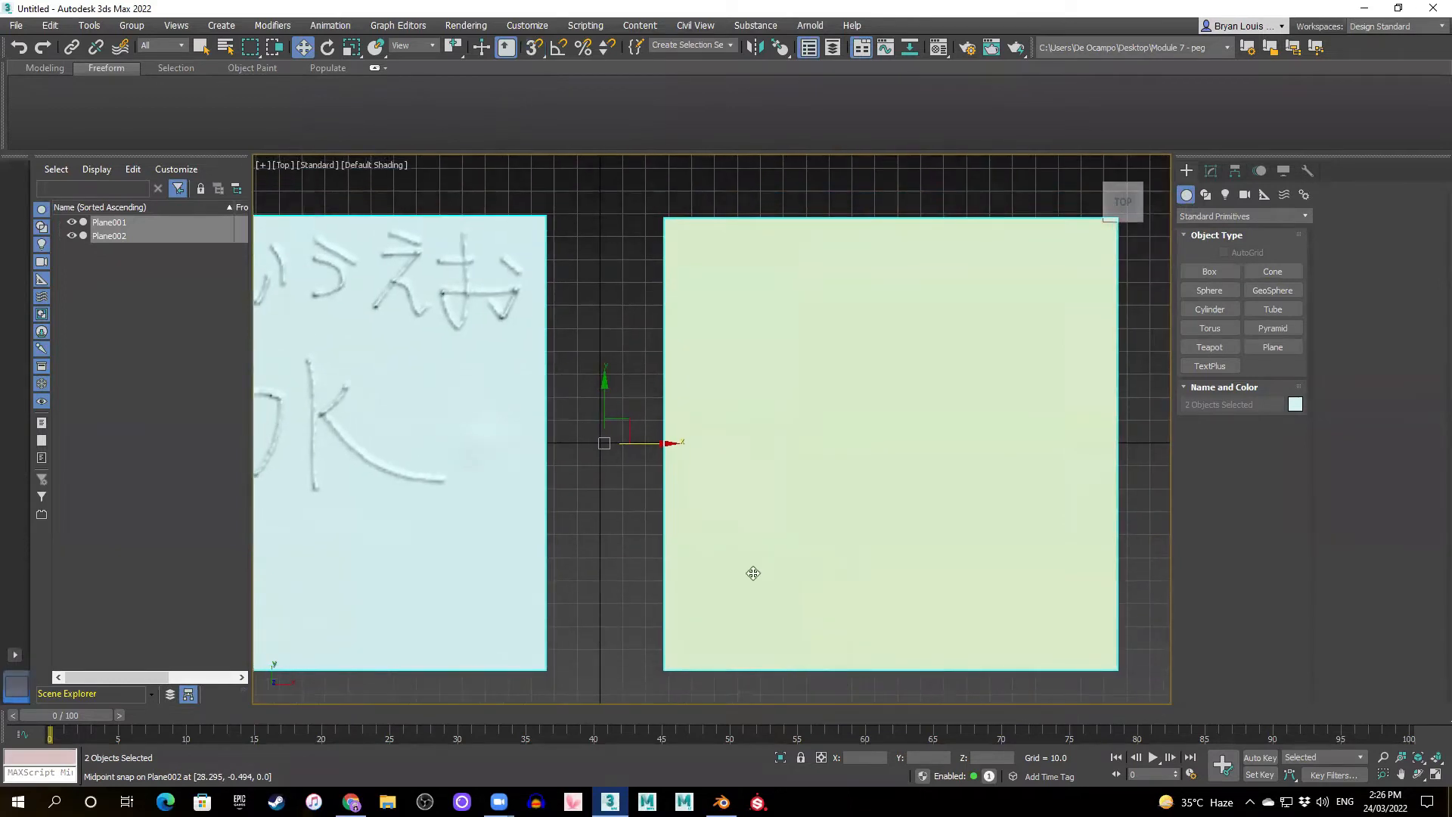
pyautogui.press('p')
pyautogui.scroll(-5, 855, 565)
pyautogui.keyDown('alt'); pyautogui.moveTo(855, 566); pyautogui.dragTo(828, 481, button='middle'); pyautogui.keyUp('alt')
pyautogui.moveTo(919, 531); pyautogui.dragTo(741, 457, button='middle')
pyautogui.scroll(3, 739, 485)
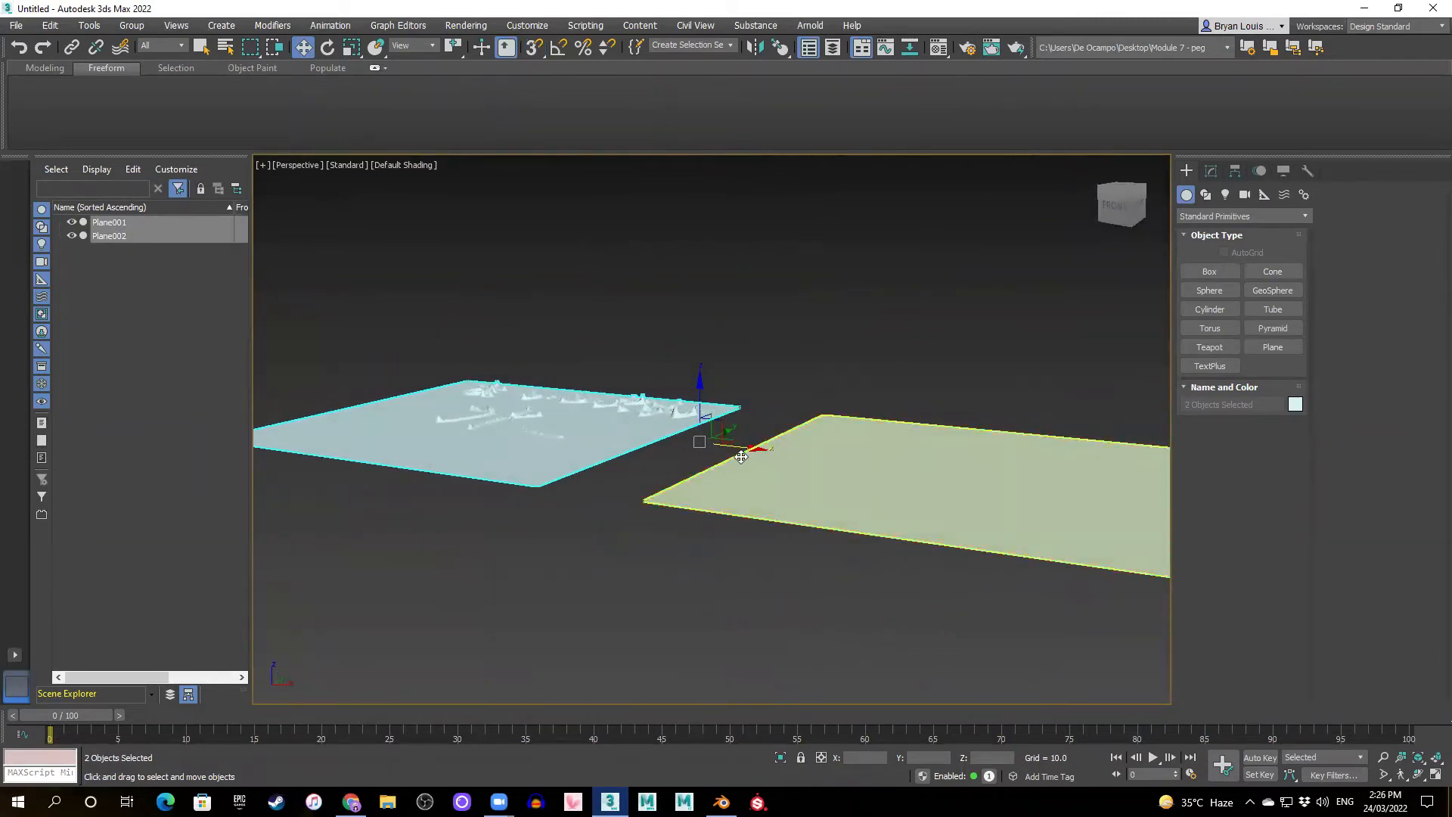
pyautogui.scroll(2, 744, 458)
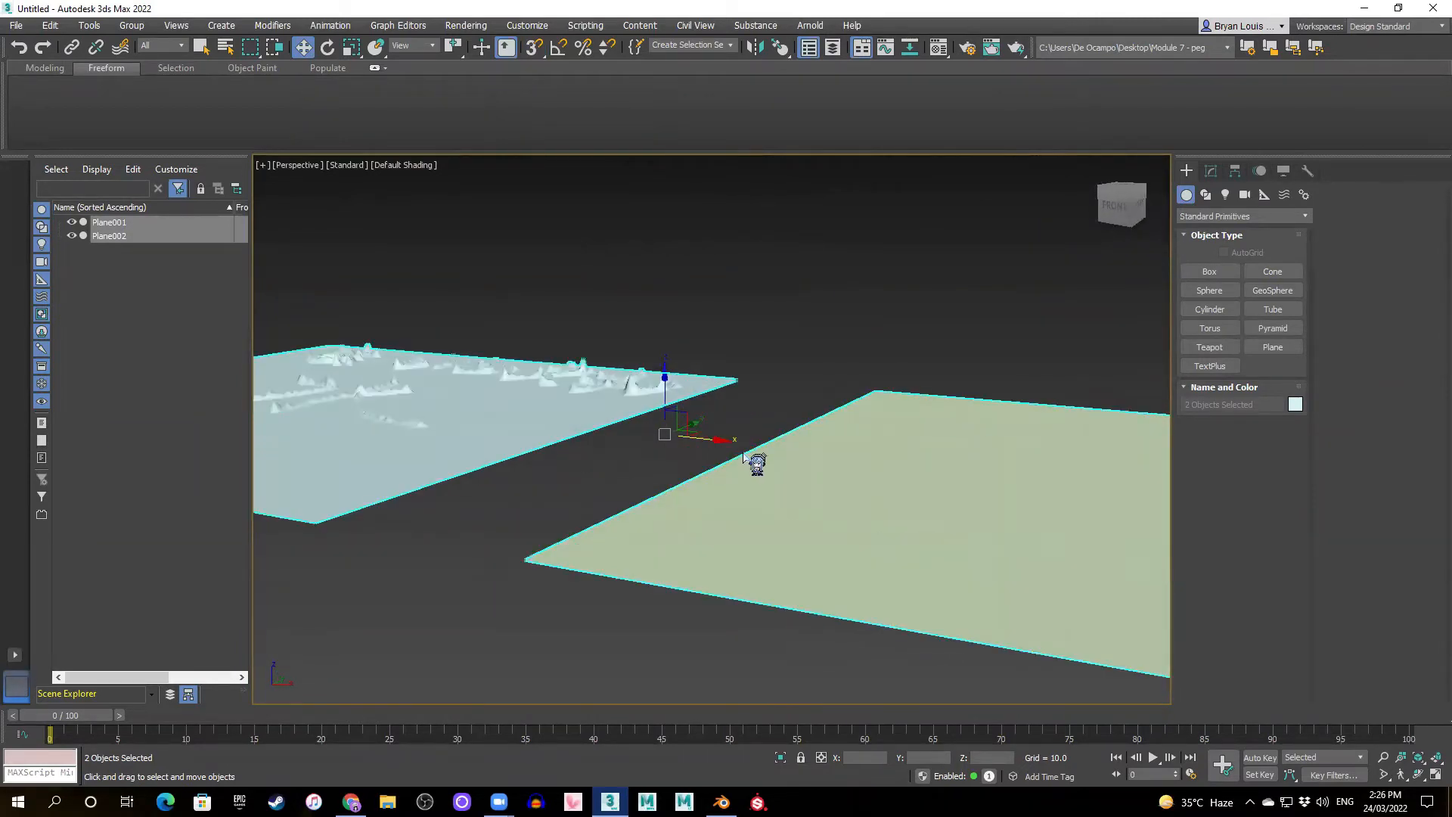
pyautogui.scroll(-2, 729, 457)
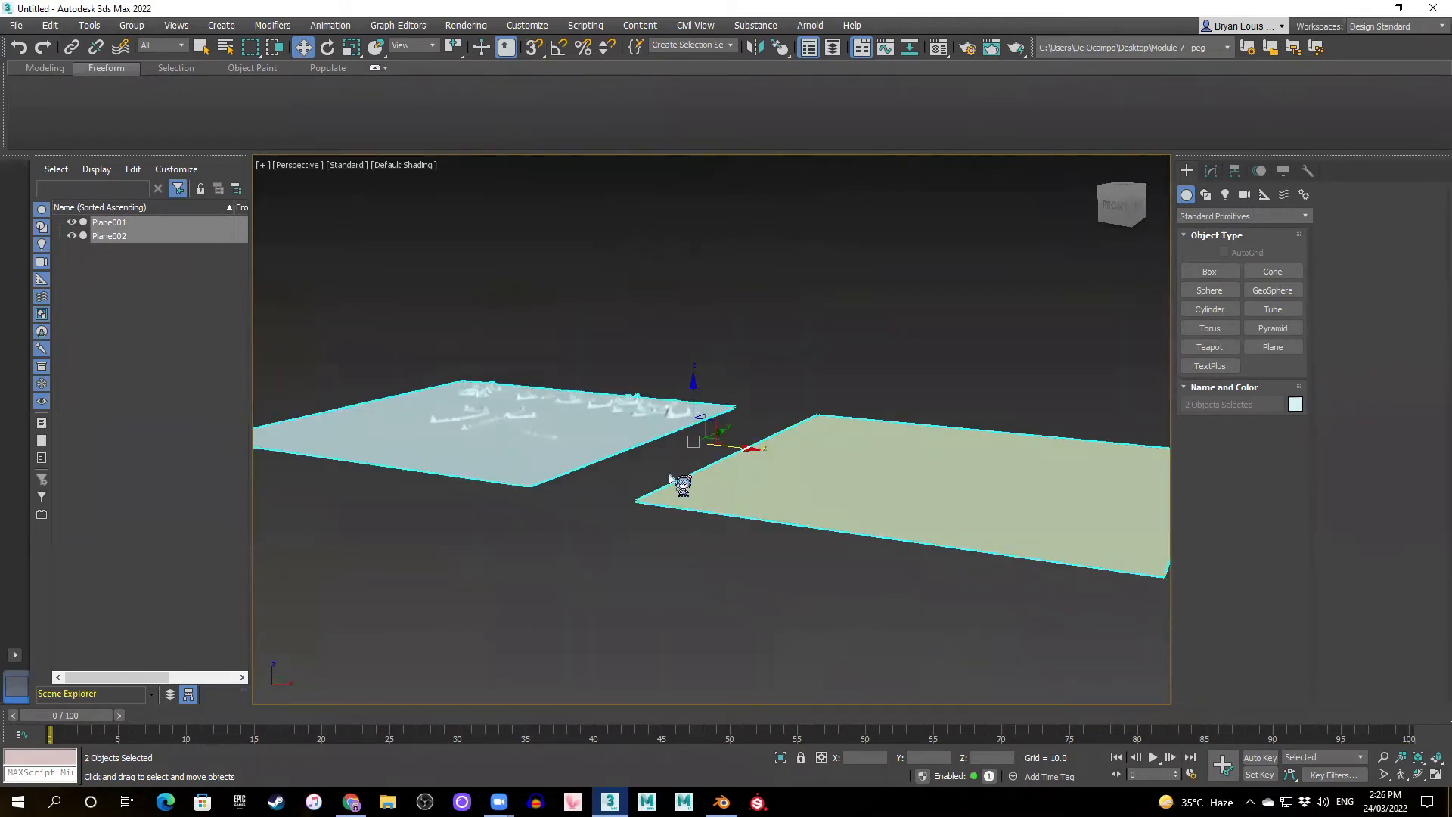
pyautogui.keyDown('alt'); pyautogui.moveTo(573, 539); pyautogui.dragTo(587, 572, button='middle'); pyautogui.keyUp('alt')
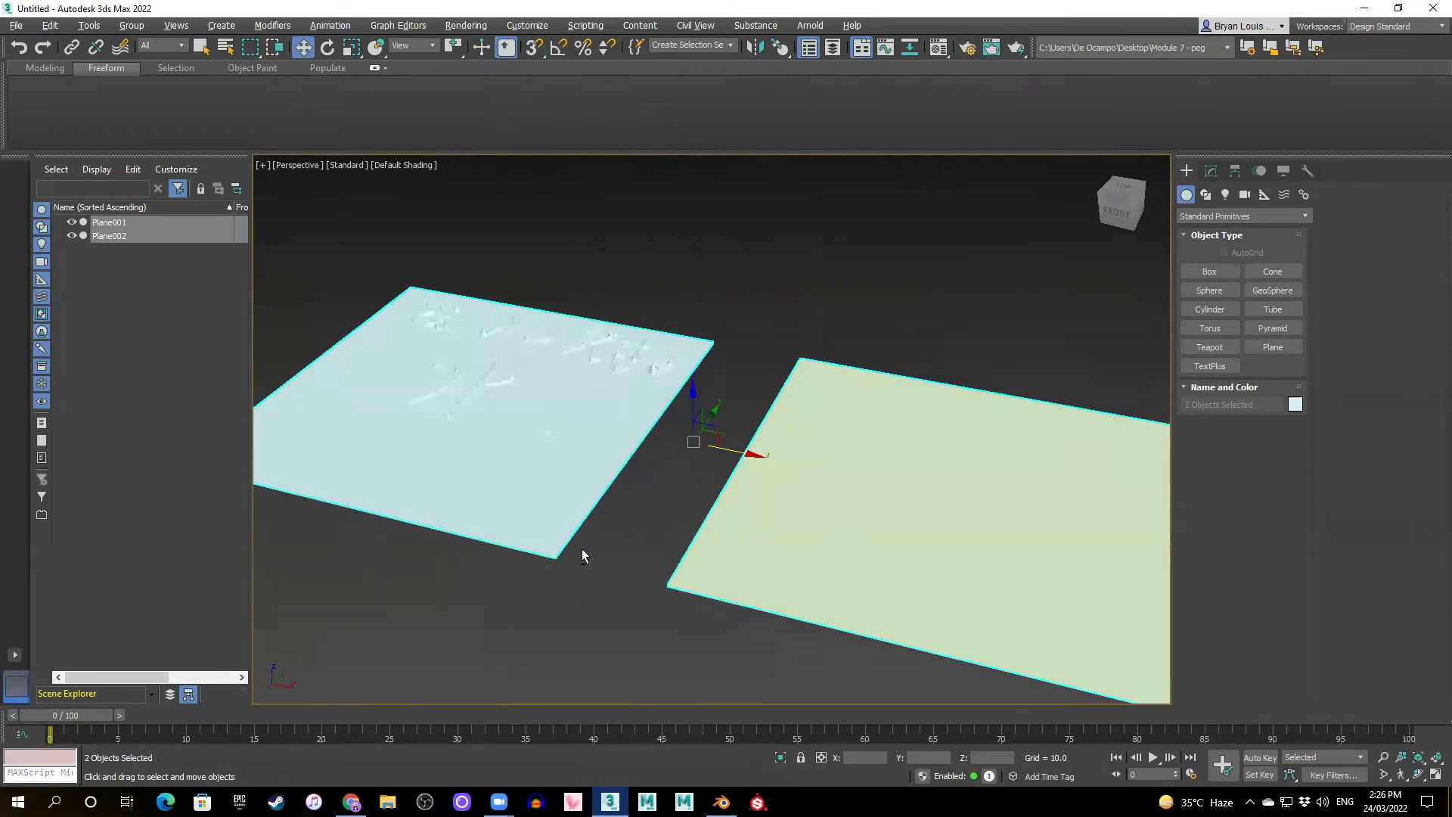
pyautogui.keyDown('alt'); pyautogui.moveTo(825, 567); pyautogui.dragTo(791, 585, button='middle'); pyautogui.keyUp('alt')
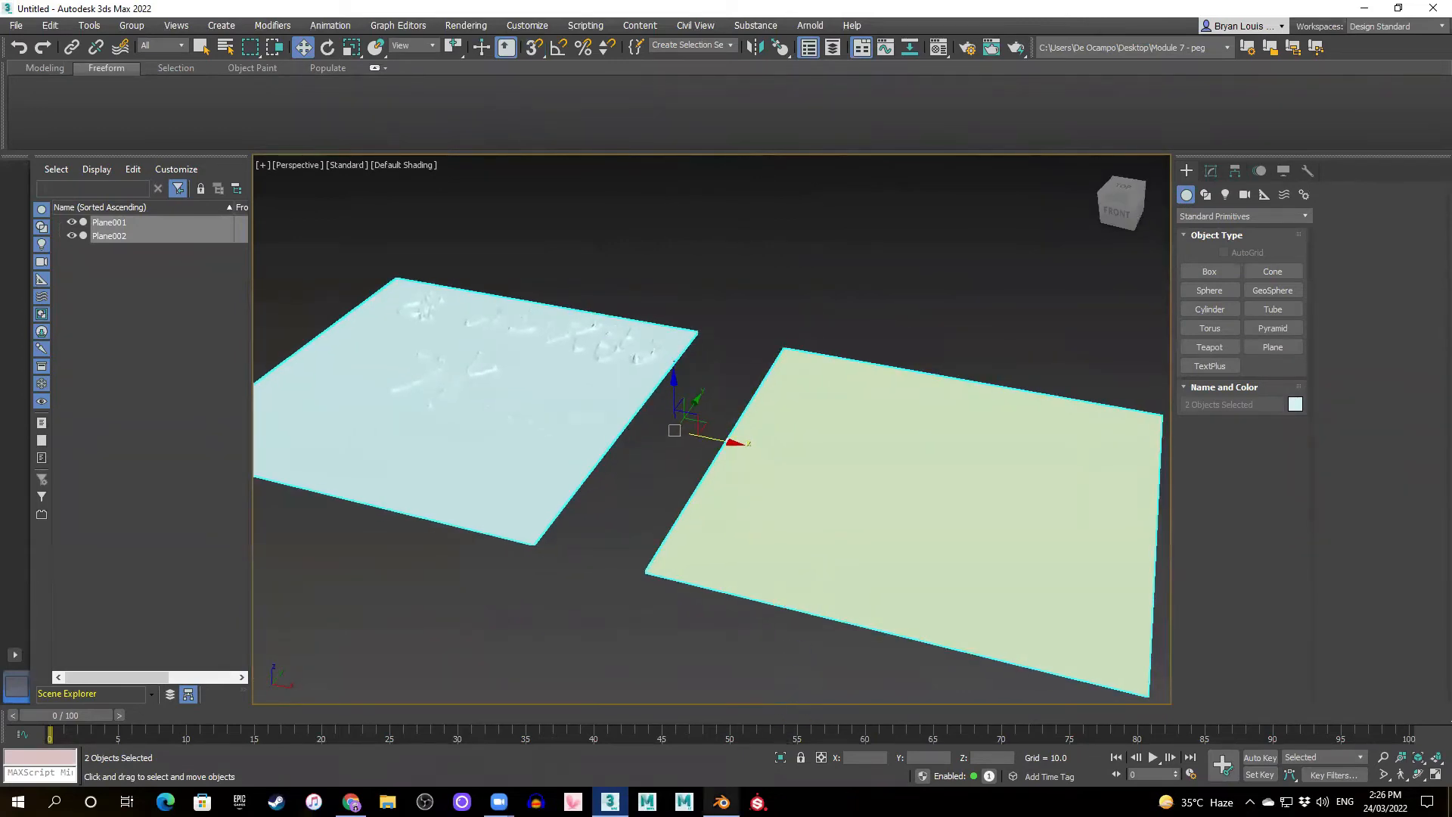
# - Switch to Blender, set Object Mode for the plane, and clear the selection
pyautogui.click(721, 802)
pyautogui.moveTo(567, 334)
pyautogui.mouseDown(button='middle')
pyautogui.moveTo(638, 373)
pyautogui.moveTo(577, 363)
pyautogui.moveTo(109, 106)
pyautogui.mouseUp(button='middle')
pyautogui.click(83, 47)
pyautogui.click(72, 65)
pyautogui.moveTo(583, 360); pyautogui.dragTo(700, 439, button='middle')
pyautogui.moveTo(249, 152); pyautogui.dragTo(1041, 694)
pyautogui.moveTo(275, 155); pyautogui.dragTo(1021, 692)
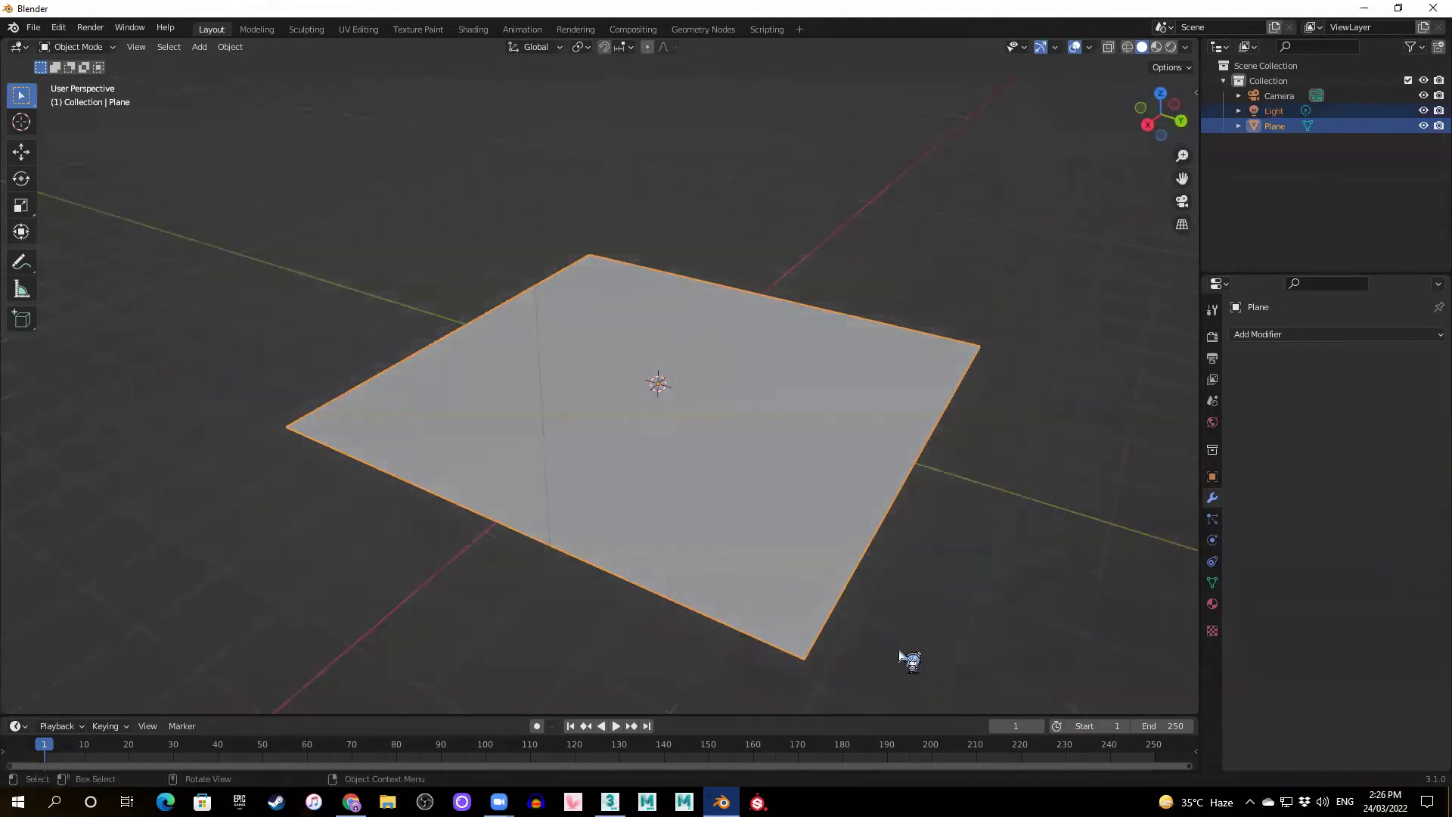
pyautogui.click(401, 349)
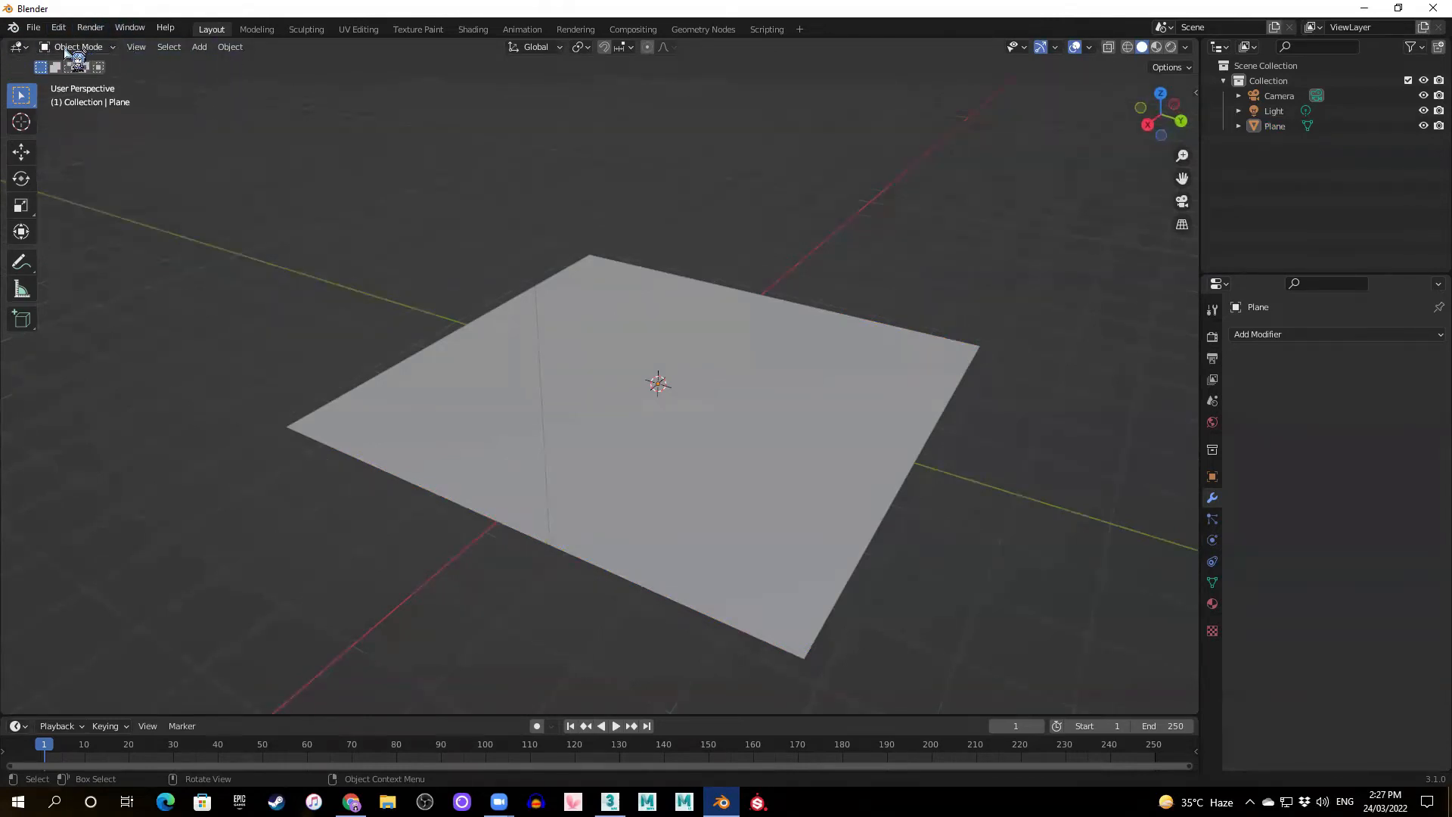
# - Put the plane into Sculpt Mode and test one Draw brush stroke on it, undoing the stroke
pyautogui.click(114, 48)
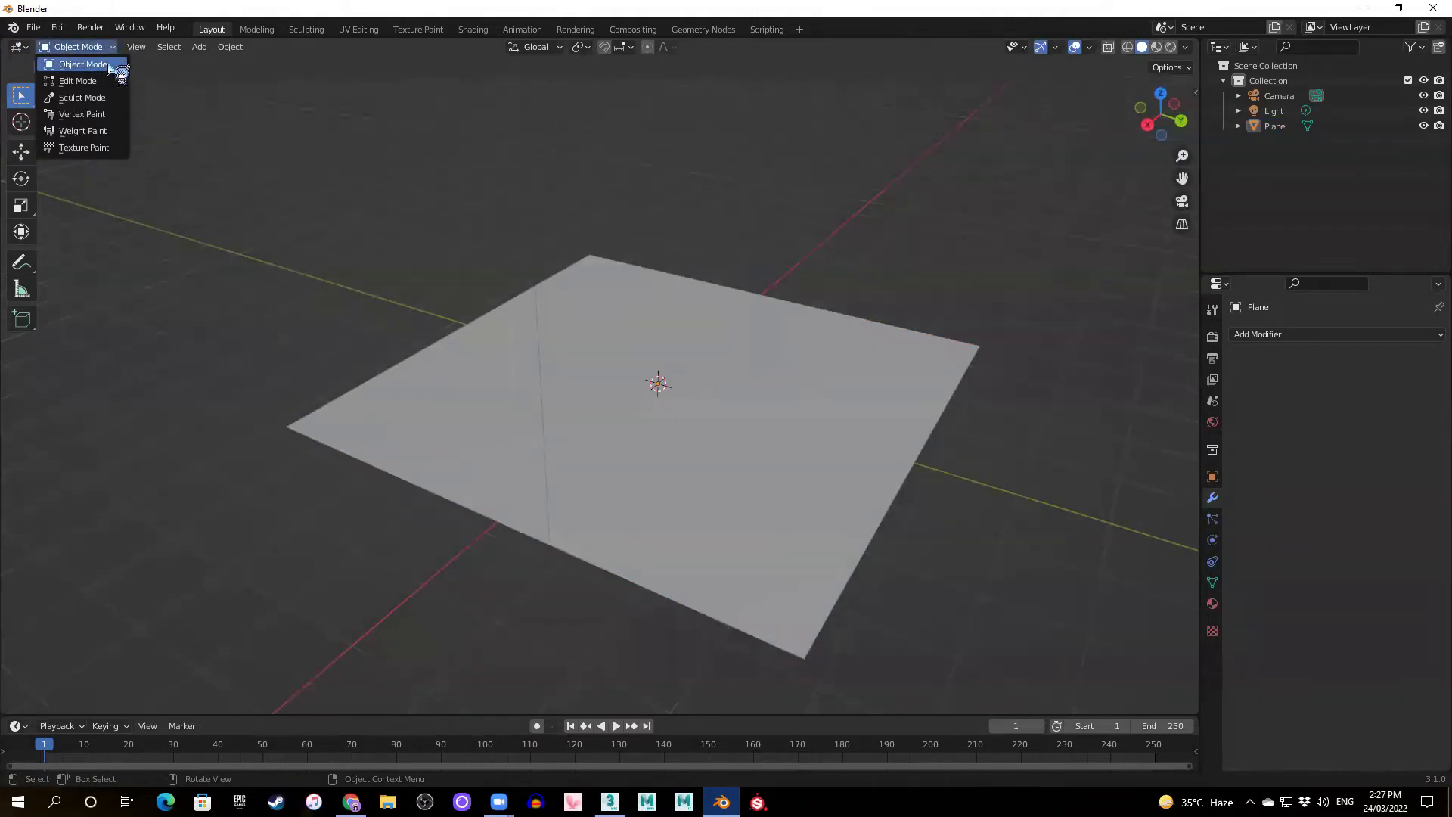
pyautogui.click(82, 98)
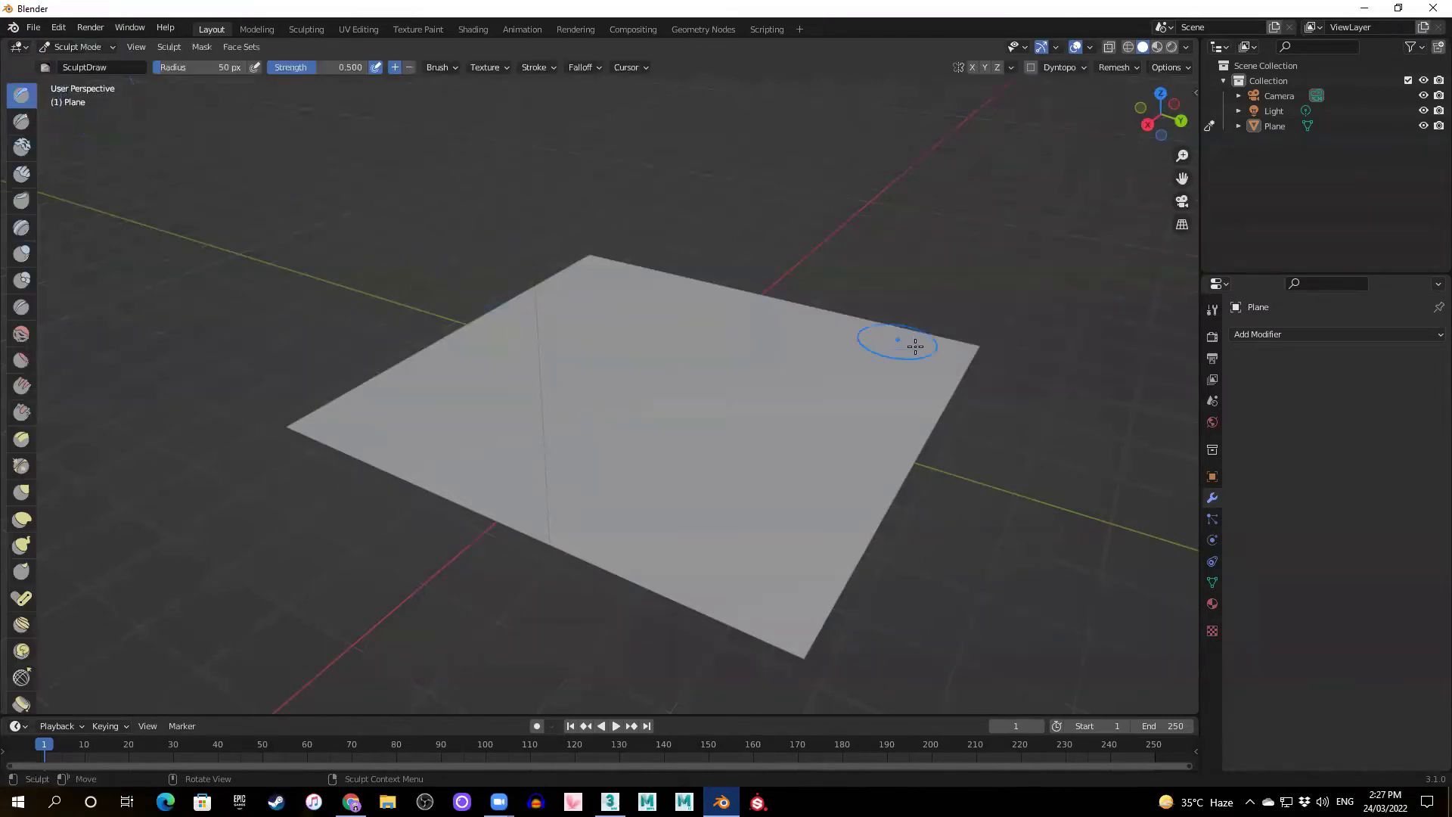
pyautogui.moveTo(708, 392)
pyautogui.mouseDown()
pyautogui.moveTo(577, 379)
pyautogui.moveTo(648, 470)
pyautogui.moveTo(772, 408)
pyautogui.moveTo(694, 389)
pyautogui.mouseUp()
pyautogui.hotkey('ctrl', 'z')
pyautogui.moveTo(636, 392)
pyautogui.mouseDown(button='middle')
pyautogui.moveTo(603, 386)
pyautogui.moveTo(665, 386)
pyautogui.mouseUp(button='middle')
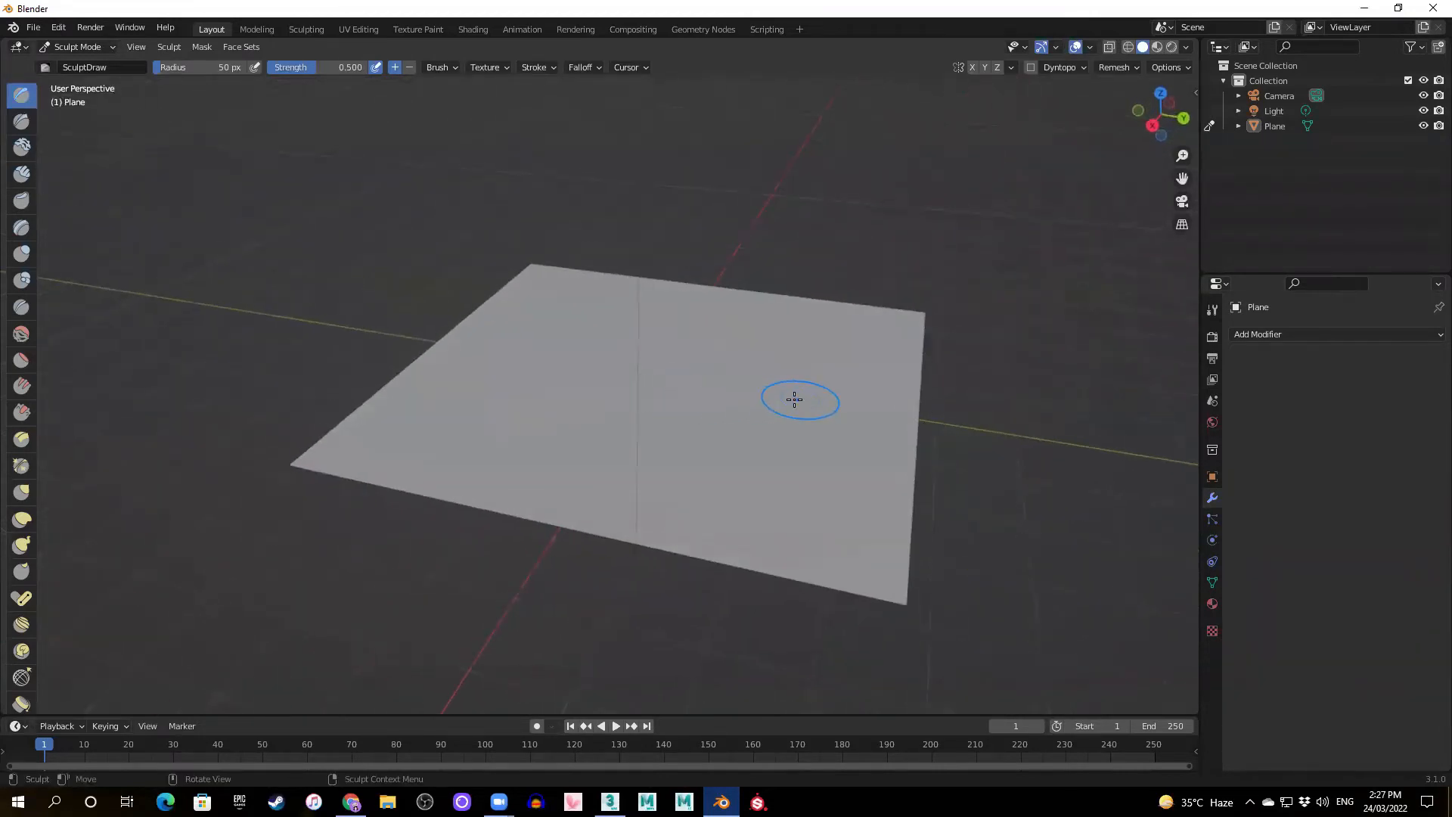
pyautogui.moveTo(795, 395); pyautogui.dragTo(775, 399, button='middle')
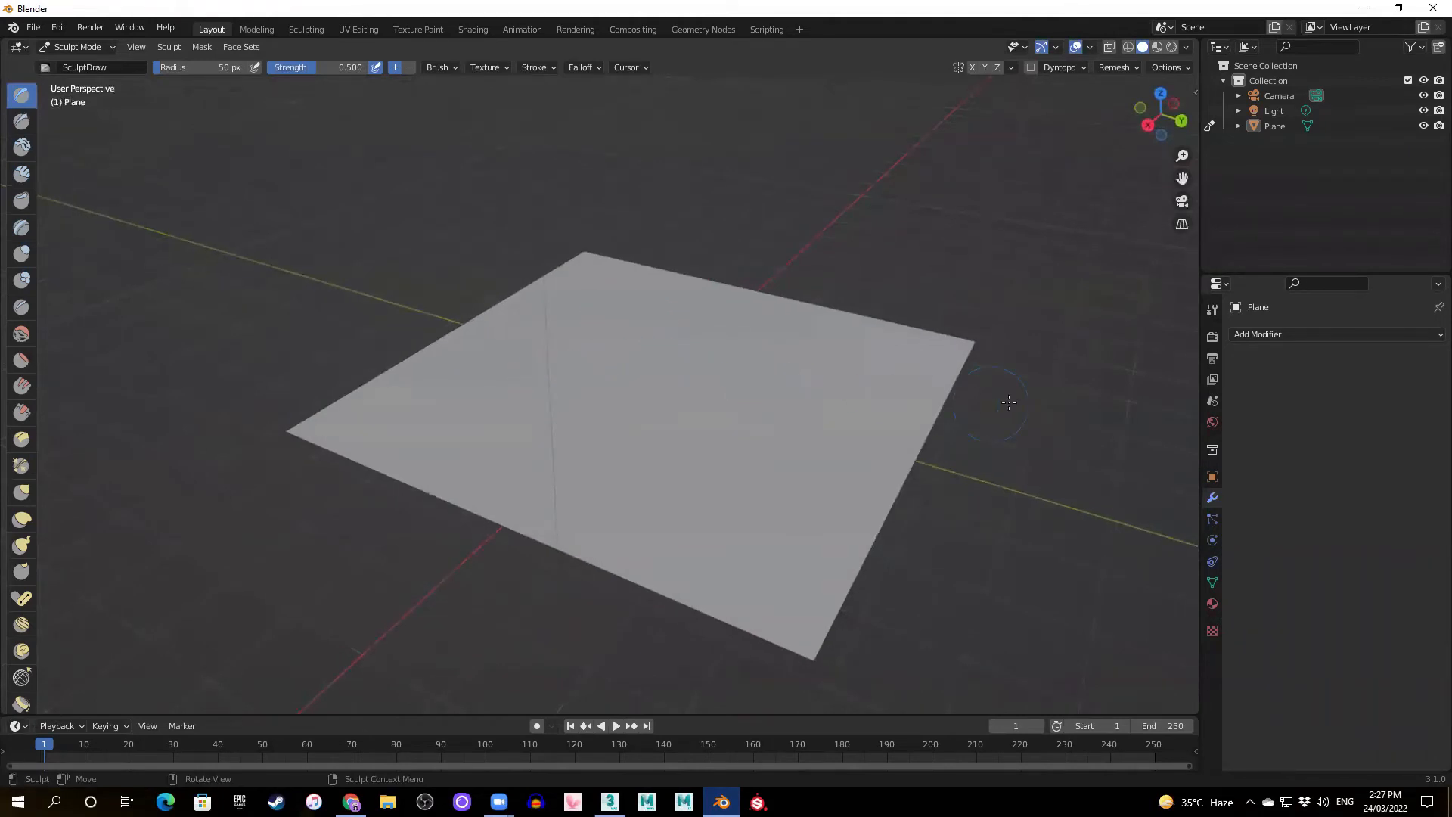
# - Sculpt wavy ridges across the plane's middle and along its edges with the Draw brush at radius 50 px and strength 0.500
pyautogui.moveTo(458, 376)
pyautogui.mouseDown()
pyautogui.moveTo(771, 474)
pyautogui.moveTo(603, 463)
pyautogui.moveTo(633, 321)
pyautogui.moveTo(849, 392)
pyautogui.moveTo(833, 526)
pyautogui.moveTo(749, 606)
pyautogui.moveTo(351, 462)
pyautogui.moveTo(307, 424)
pyautogui.moveTo(430, 349)
pyautogui.mouseUp()
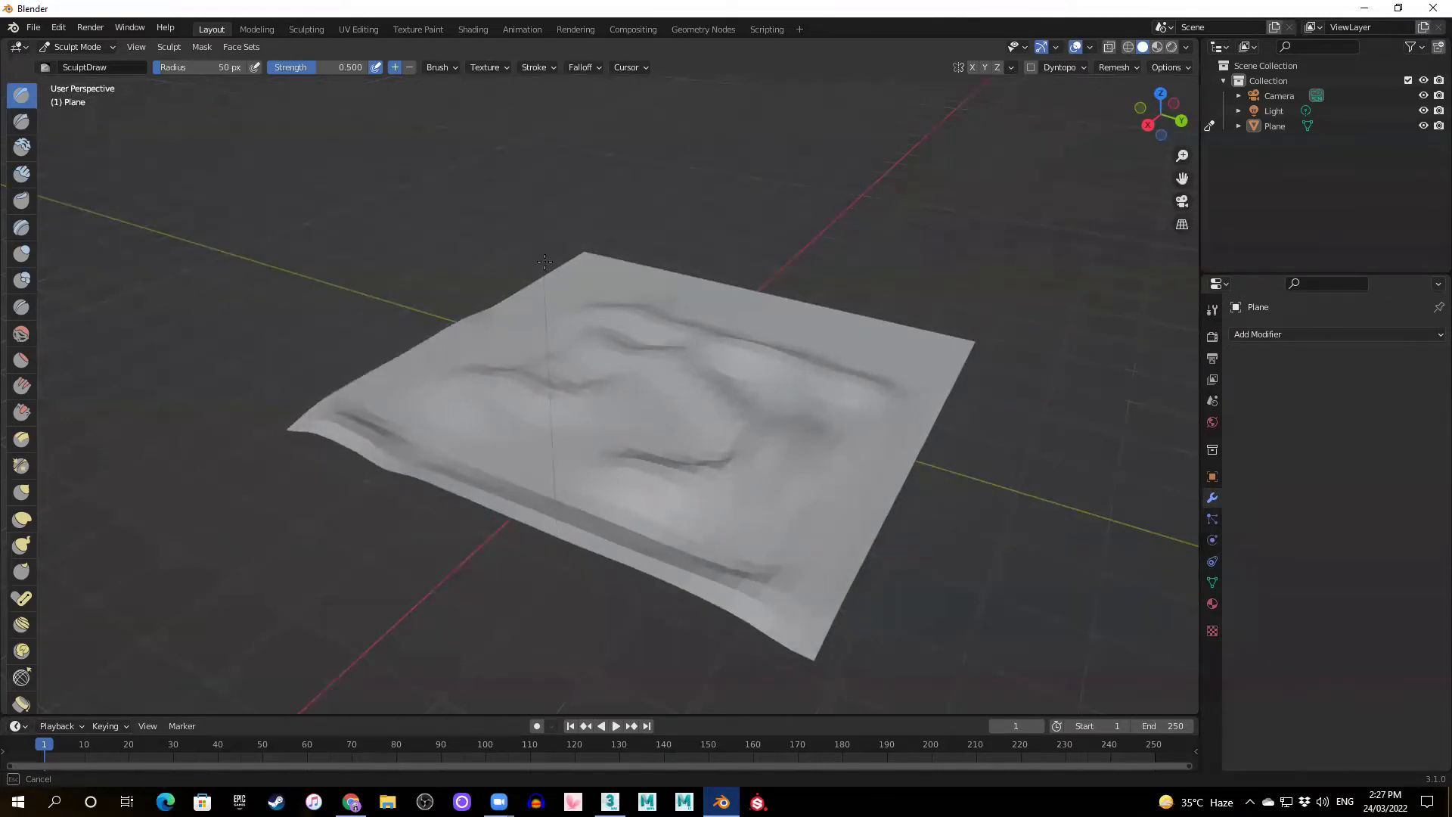
pyautogui.moveTo(642, 277)
pyautogui.mouseDown()
pyautogui.moveTo(813, 301)
pyautogui.moveTo(608, 248)
pyautogui.mouseUp()
pyautogui.moveTo(820, 316); pyautogui.dragTo(958, 356)
pyautogui.moveTo(897, 503)
pyautogui.mouseDown()
pyautogui.moveTo(841, 620)
pyautogui.moveTo(959, 394)
pyautogui.mouseUp()
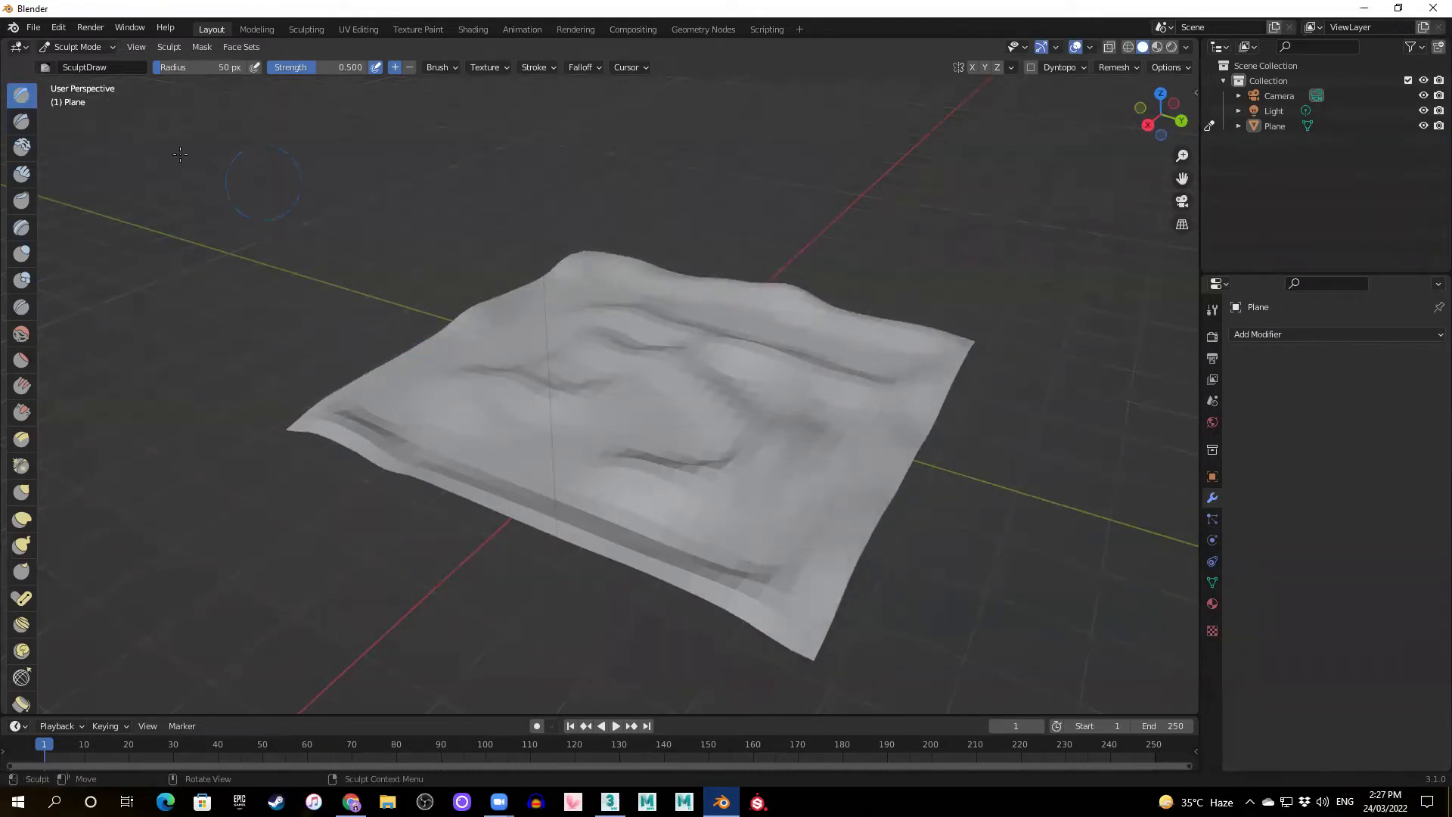
pyautogui.keyDown('alt'); pyautogui.moveTo(670, 430); pyautogui.dragTo(578, 514, button='middle'); pyautogui.keyUp('alt')
pyautogui.moveTo(676, 437); pyautogui.dragTo(678, 440)
pyautogui.moveTo(579, 538); pyautogui.dragTo(869, 424)
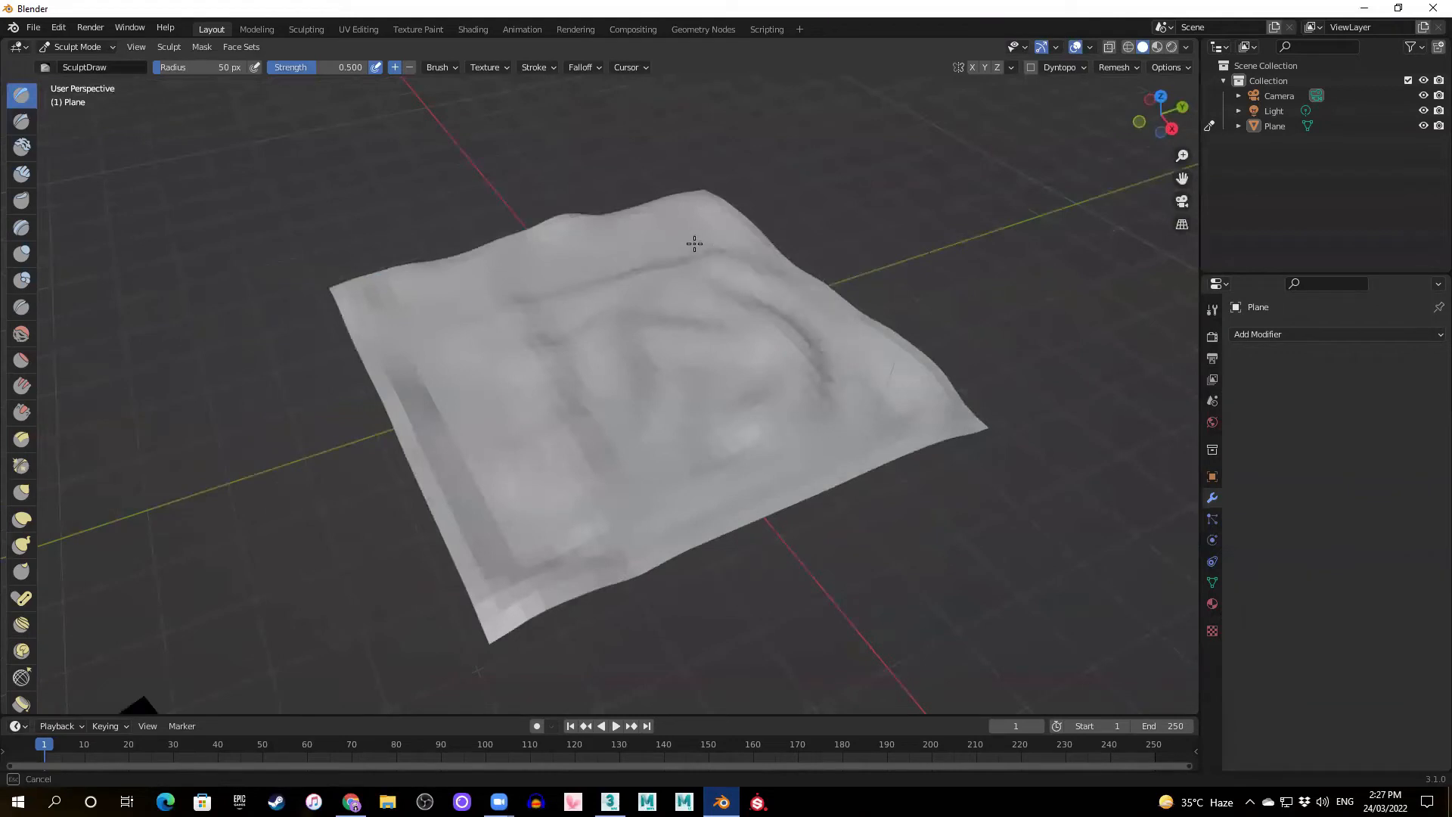
pyautogui.moveTo(465, 311)
pyautogui.mouseDown()
pyautogui.moveTo(470, 431)
pyautogui.moveTo(453, 412)
pyautogui.mouseUp()
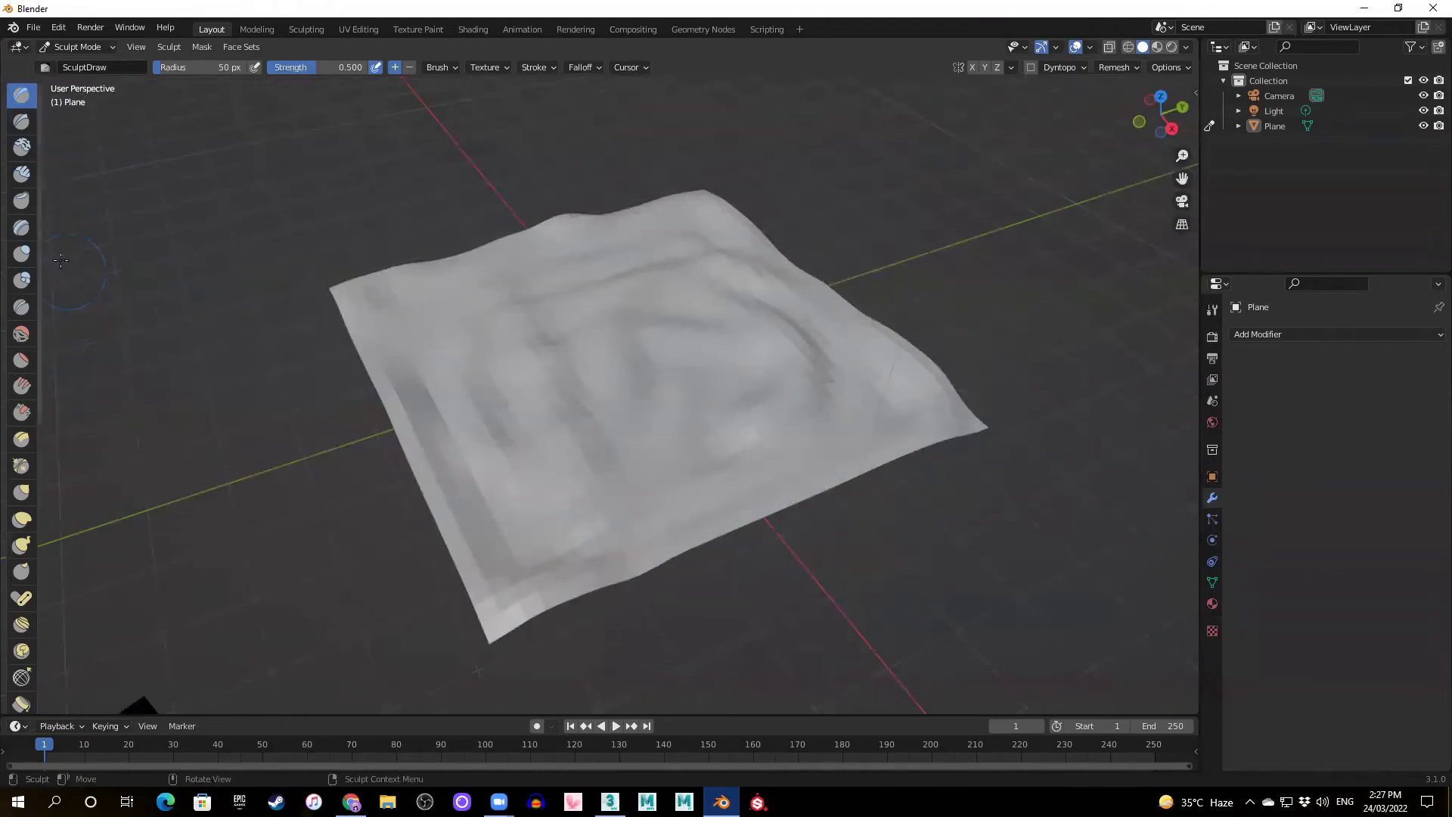
# - Show the sculpt brushes in two columns and reshape the plane's middle with the Clay and Clay Thumb brushes
pyautogui.moveTo(39, 214)
pyautogui.mouseDown()
pyautogui.moveTo(141, 213)
pyautogui.moveTo(69, 235)
pyautogui.mouseUp()
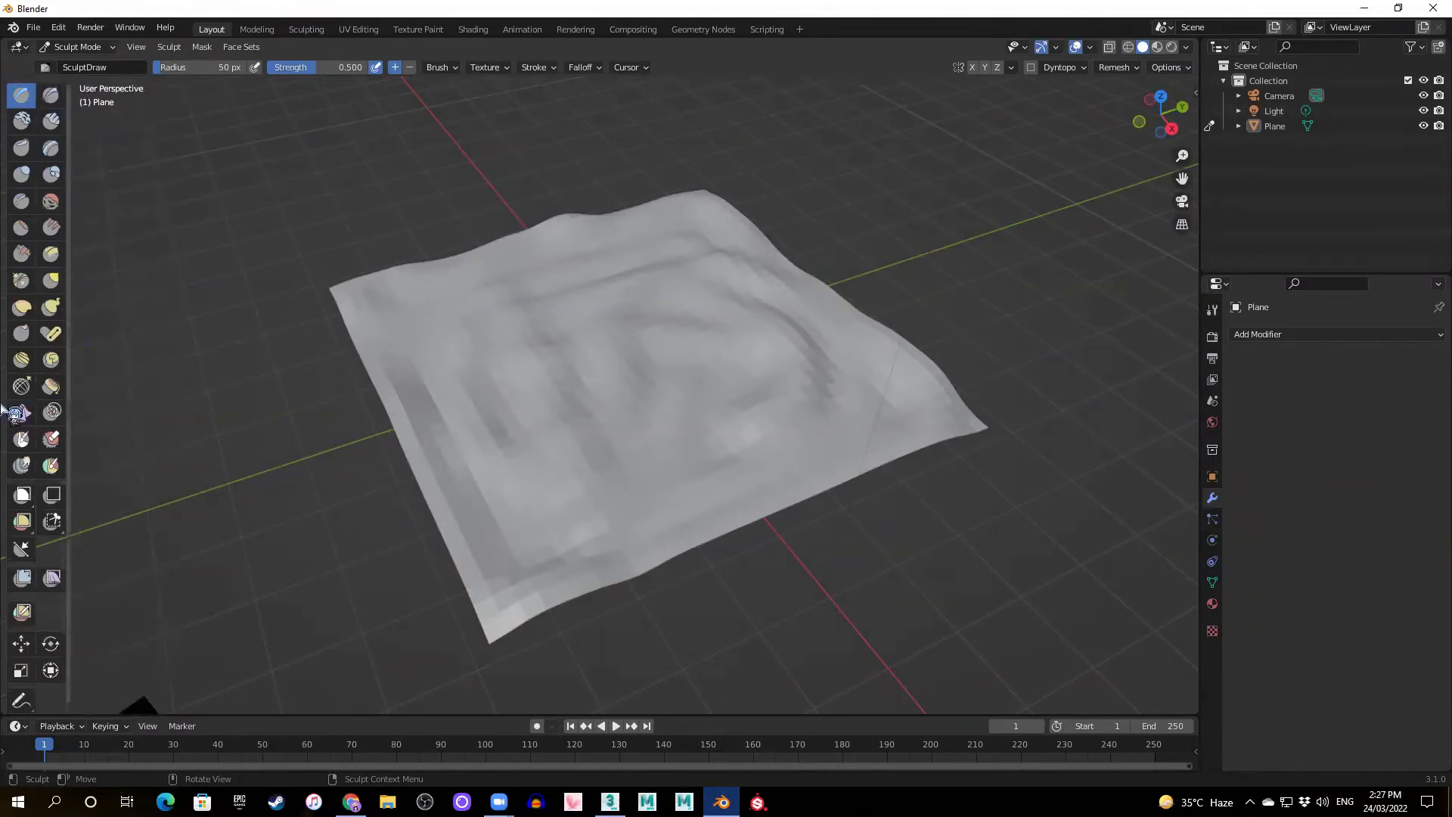
pyautogui.click(23, 121)
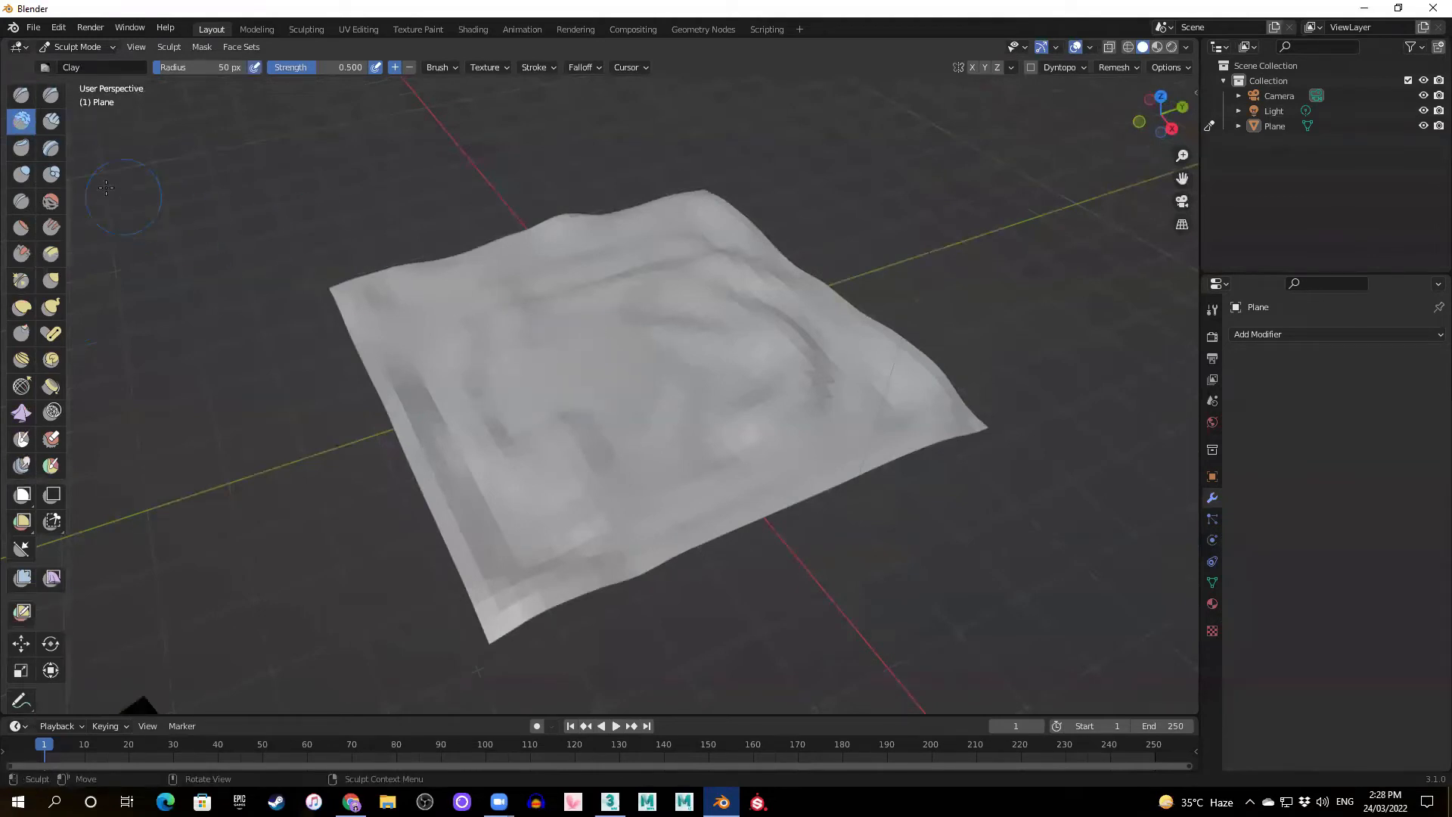
pyautogui.click(21, 147)
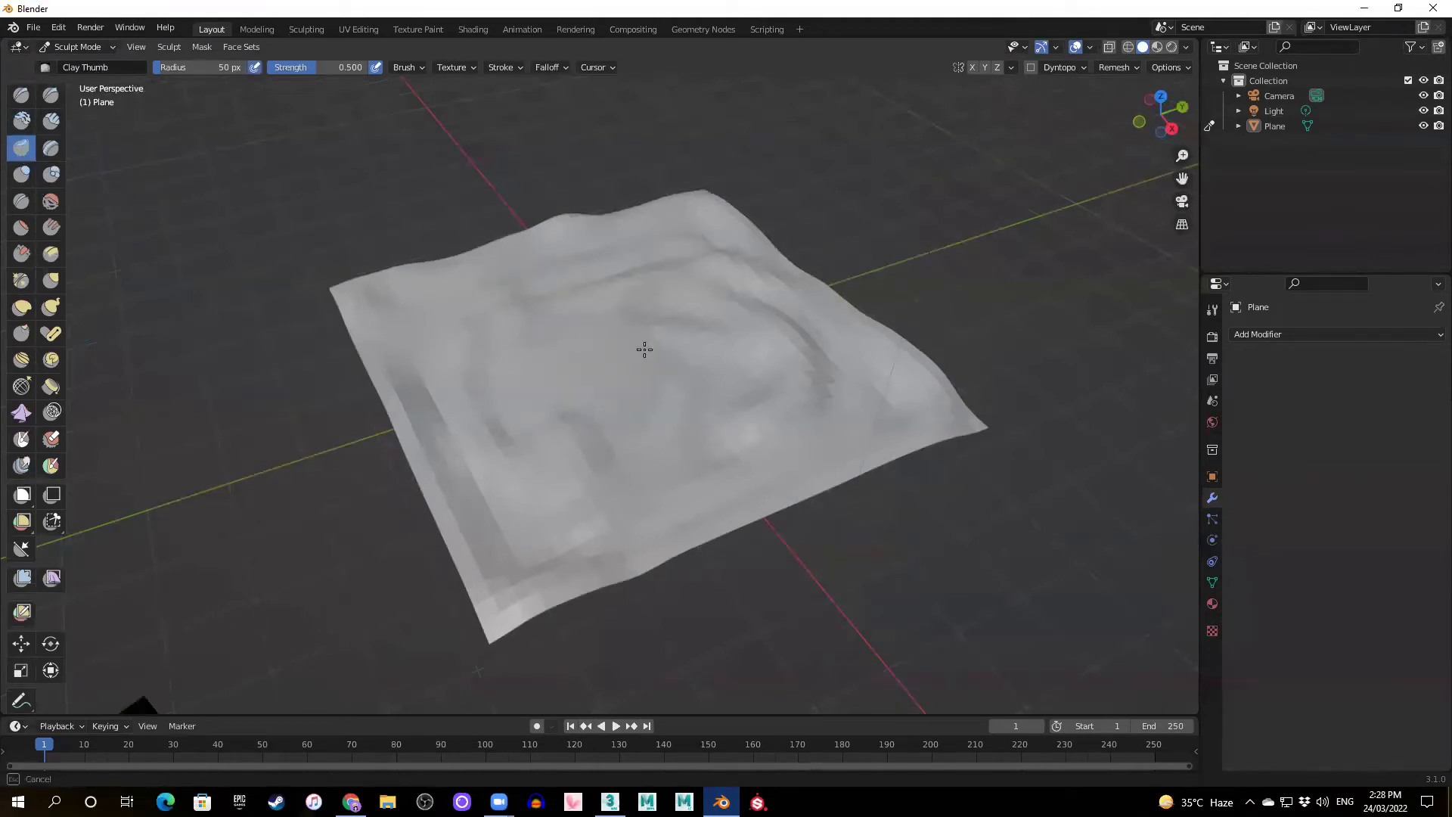
pyautogui.moveTo(691, 368)
pyautogui.mouseDown()
pyautogui.moveTo(733, 318)
pyautogui.moveTo(605, 454)
pyautogui.moveTo(492, 341)
pyautogui.mouseUp()
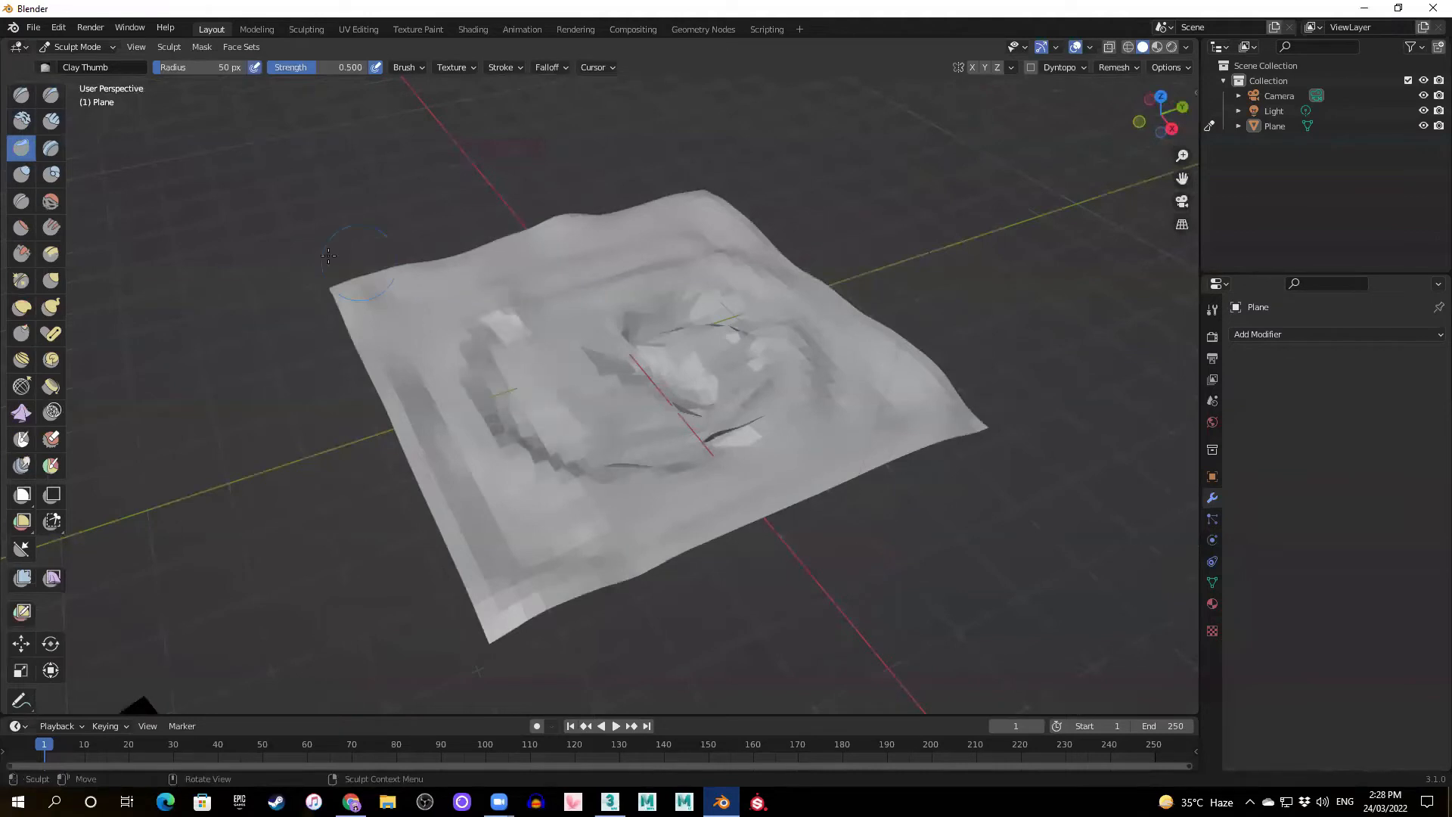
# - Carve grooves across the plane and around its raised middle with the Draw Sharp brush at radius 50 px and strength 0.500
pyautogui.click(21, 173)
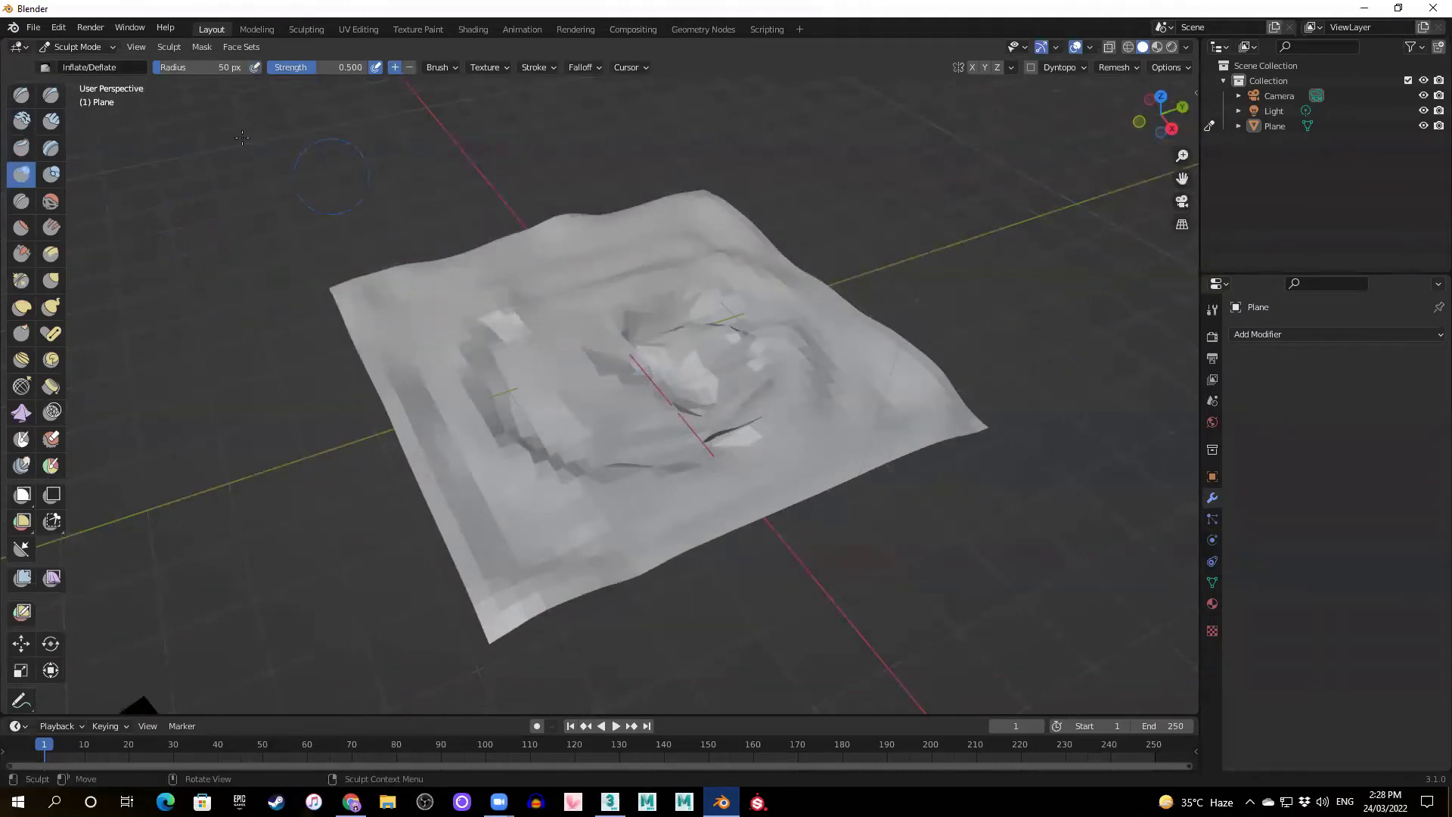
pyautogui.click(51, 95)
pyautogui.moveTo(500, 393)
pyautogui.mouseDown()
pyautogui.moveTo(509, 476)
pyautogui.moveTo(696, 523)
pyautogui.moveTo(859, 373)
pyautogui.moveTo(625, 233)
pyautogui.mouseUp()
pyautogui.moveTo(431, 355)
pyautogui.mouseDown()
pyautogui.moveTo(522, 567)
pyautogui.moveTo(918, 423)
pyautogui.mouseUp()
pyautogui.moveTo(737, 247); pyautogui.dragTo(786, 286)
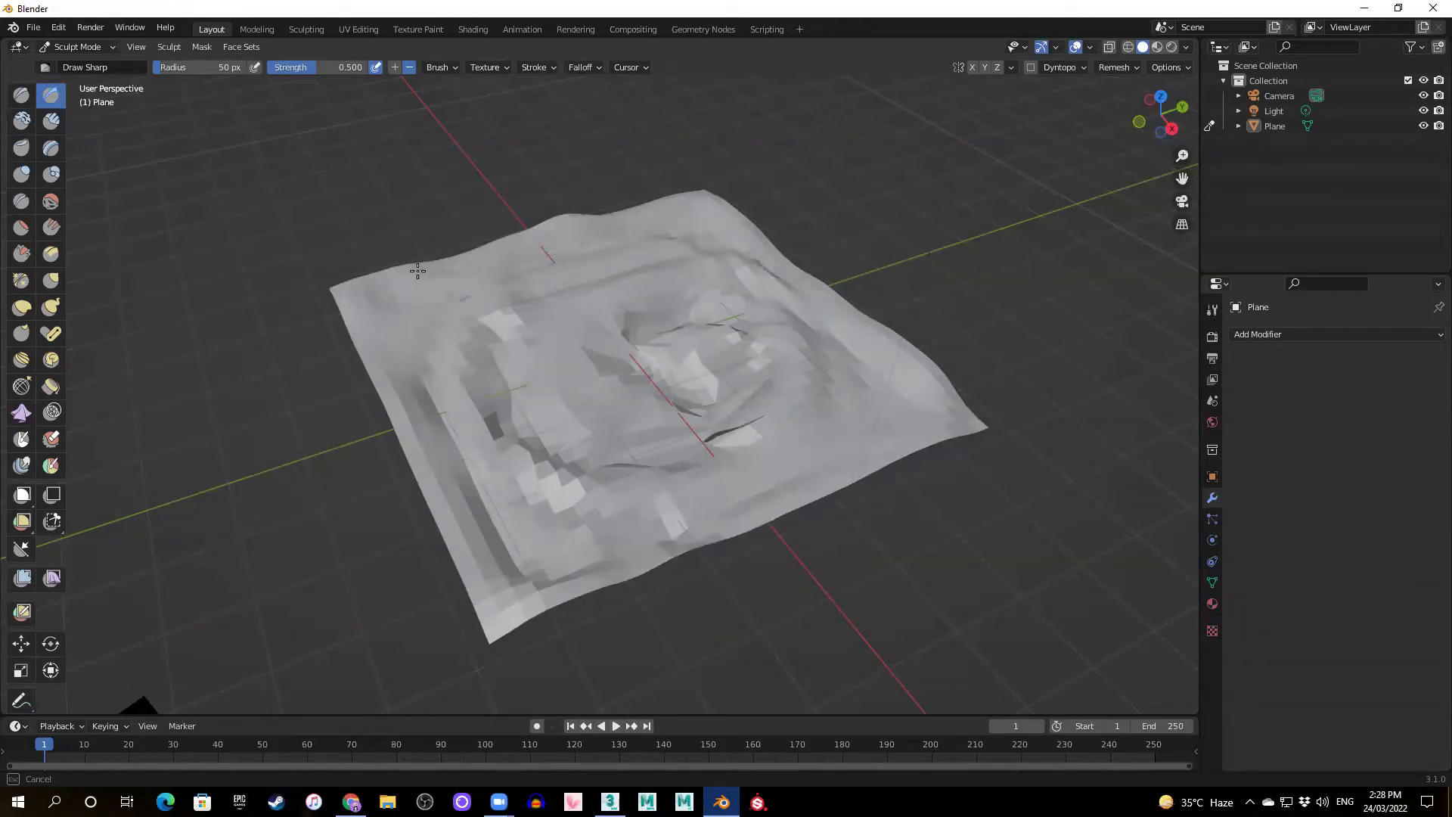
pyautogui.moveTo(381, 360)
pyautogui.mouseDown()
pyautogui.moveTo(472, 529)
pyautogui.moveTo(528, 593)
pyautogui.moveTo(734, 520)
pyautogui.mouseUp()
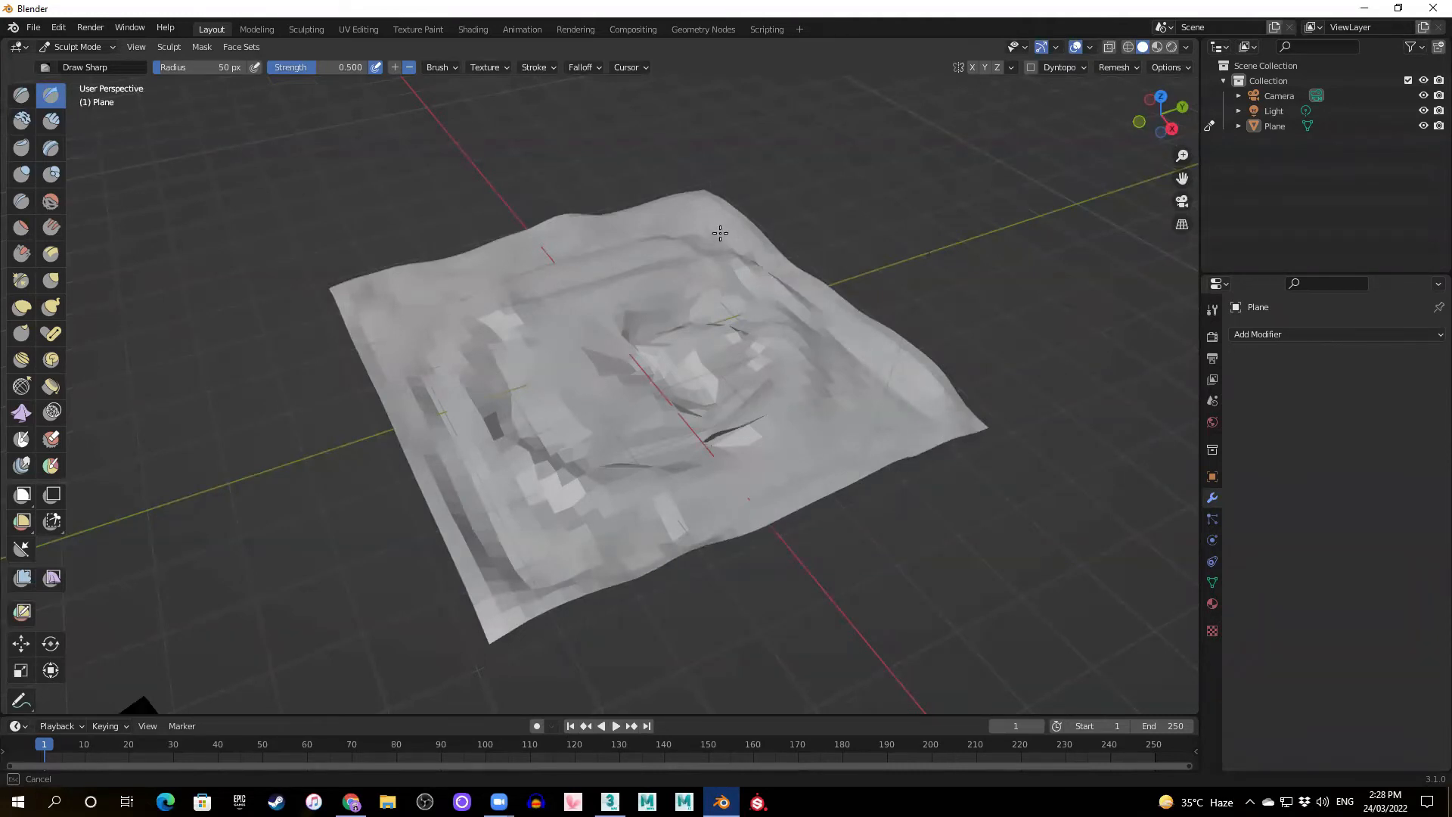
# - Cut more creases into the plane's outer edges and corners from several sides with the Draw Sharp brush
pyautogui.moveTo(648, 373)
pyautogui.mouseDown(button='middle')
pyautogui.moveTo(658, 386)
pyautogui.moveTo(607, 438)
pyautogui.moveTo(497, 463)
pyautogui.moveTo(423, 438)
pyautogui.mouseUp(button='middle')
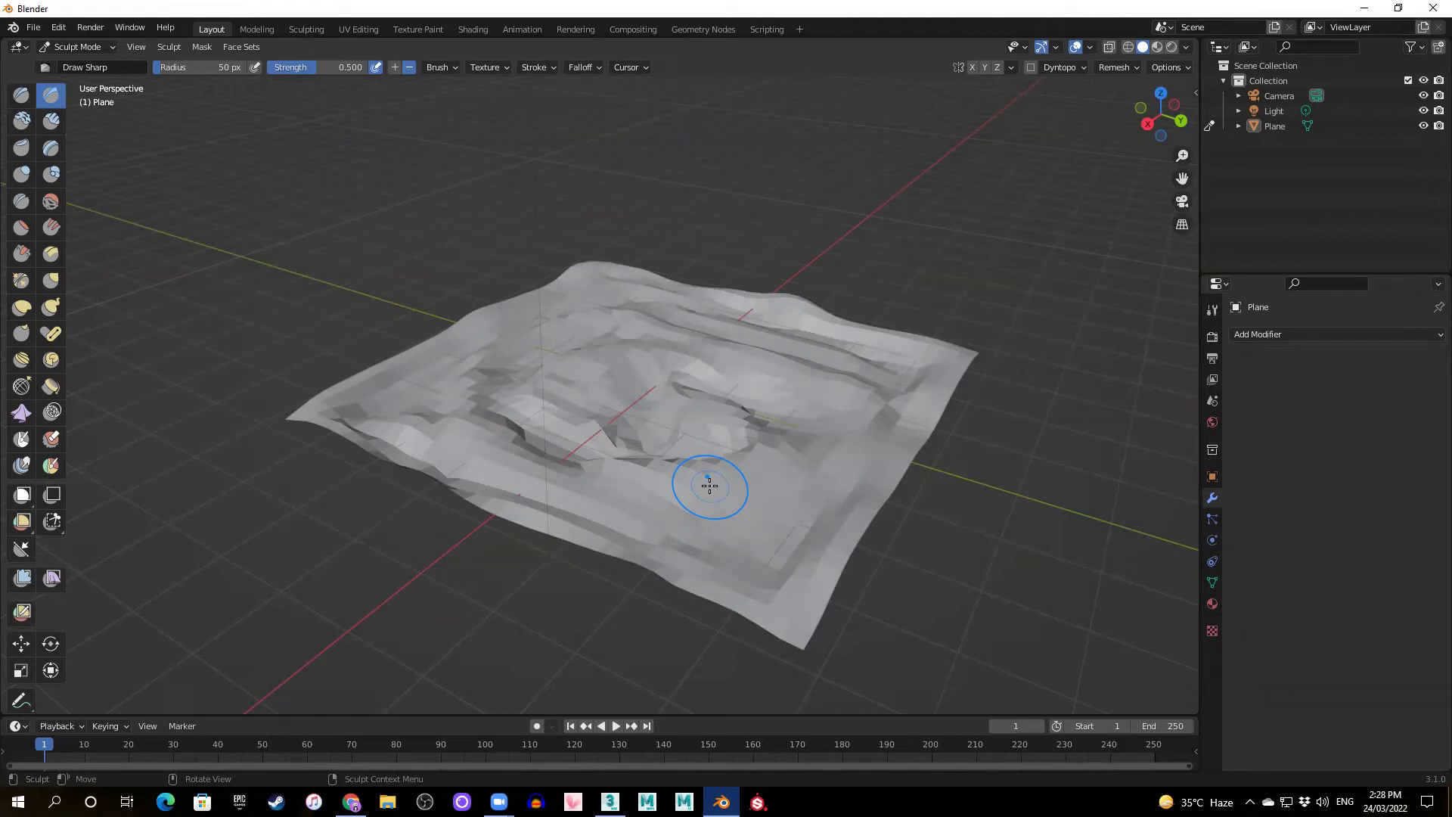
pyautogui.moveTo(699, 462); pyautogui.dragTo(957, 452, button='middle')
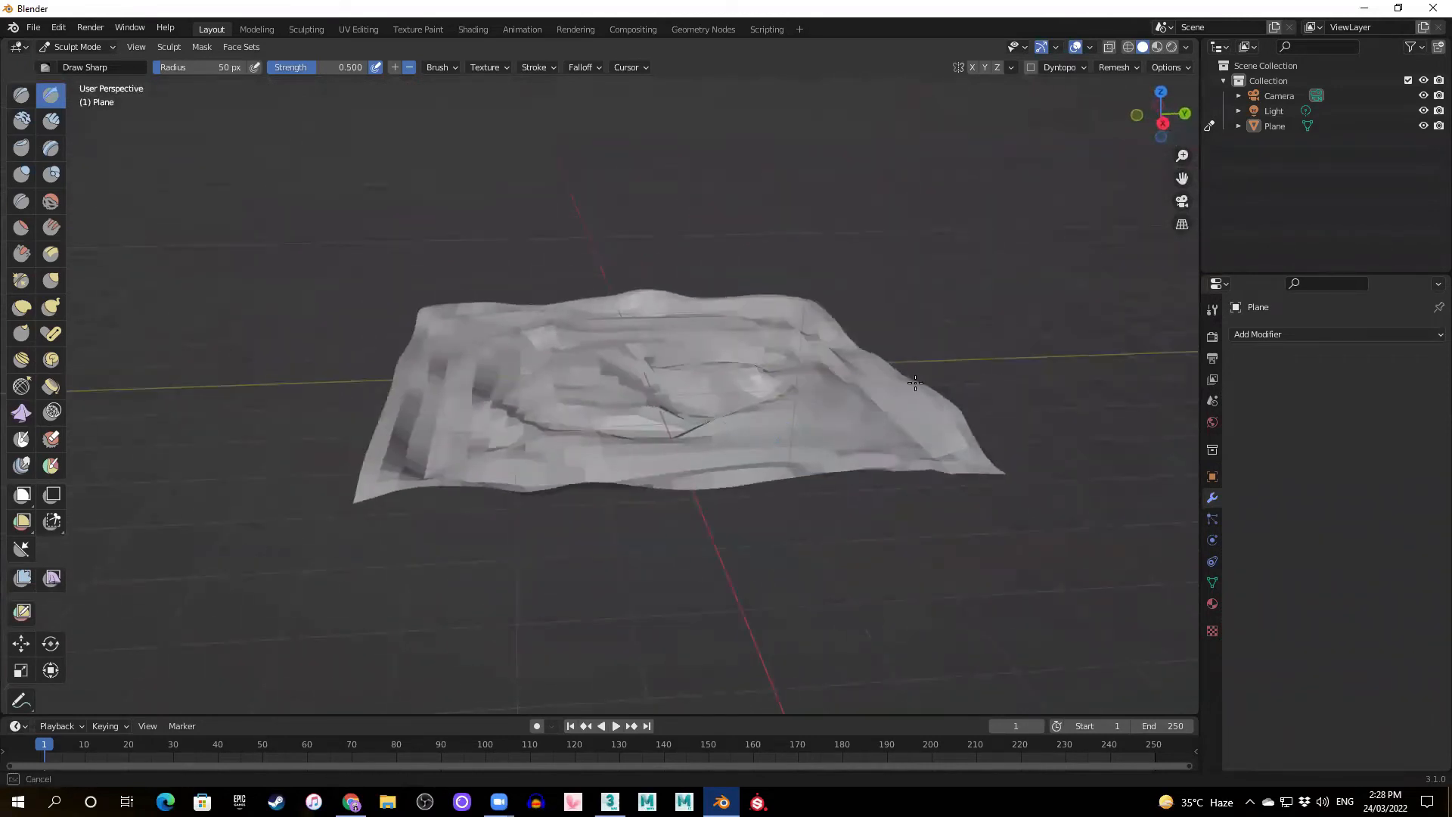
pyautogui.moveTo(922, 428); pyautogui.dragTo(900, 395)
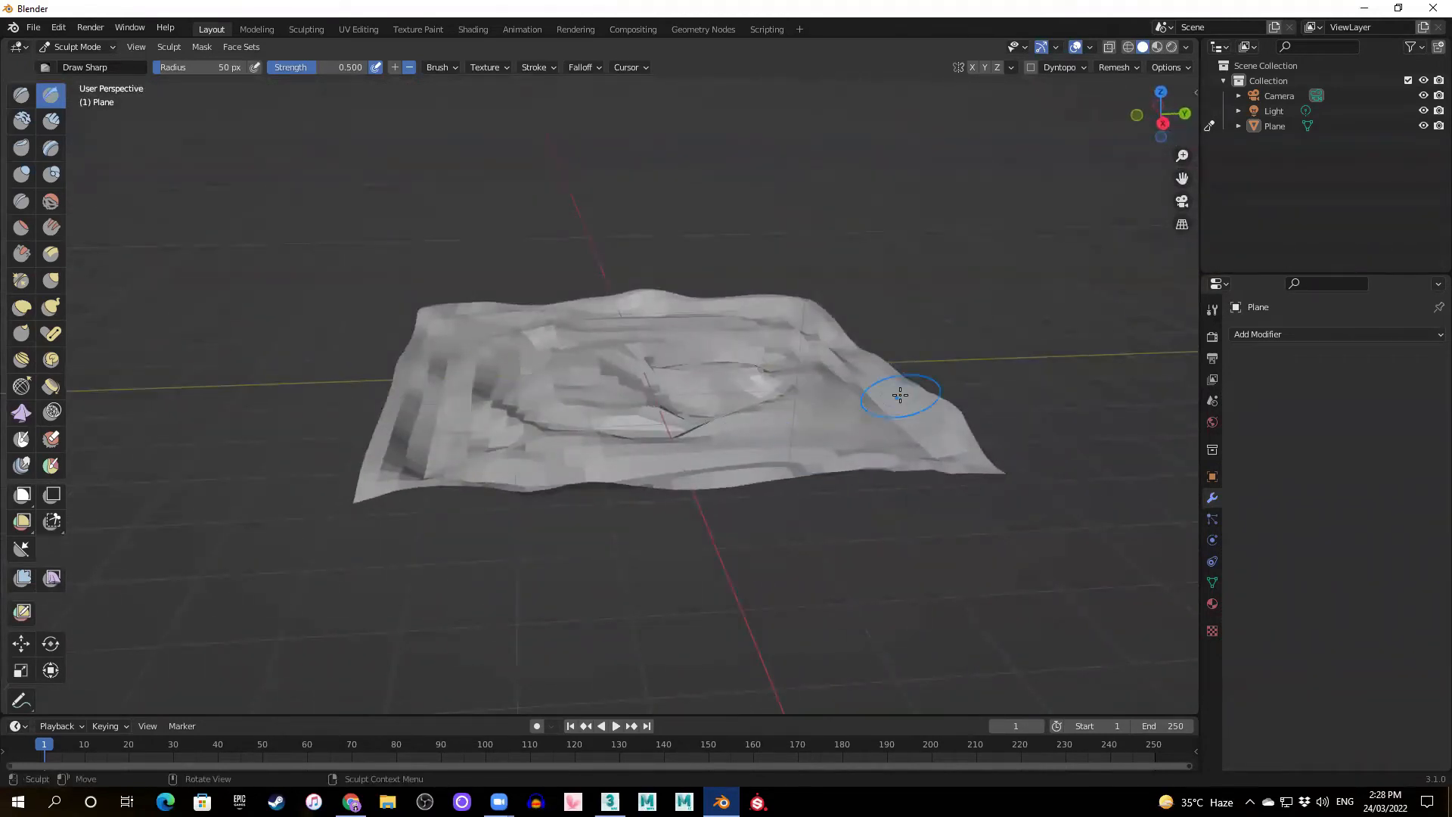
pyautogui.moveTo(398, 403); pyautogui.dragTo(398, 407)
pyautogui.moveTo(398, 407)
pyautogui.mouseDown(button='middle')
pyautogui.moveTo(462, 409)
pyautogui.moveTo(535, 502)
pyautogui.mouseUp(button='middle')
pyautogui.moveTo(535, 502); pyautogui.dragTo(387, 486)
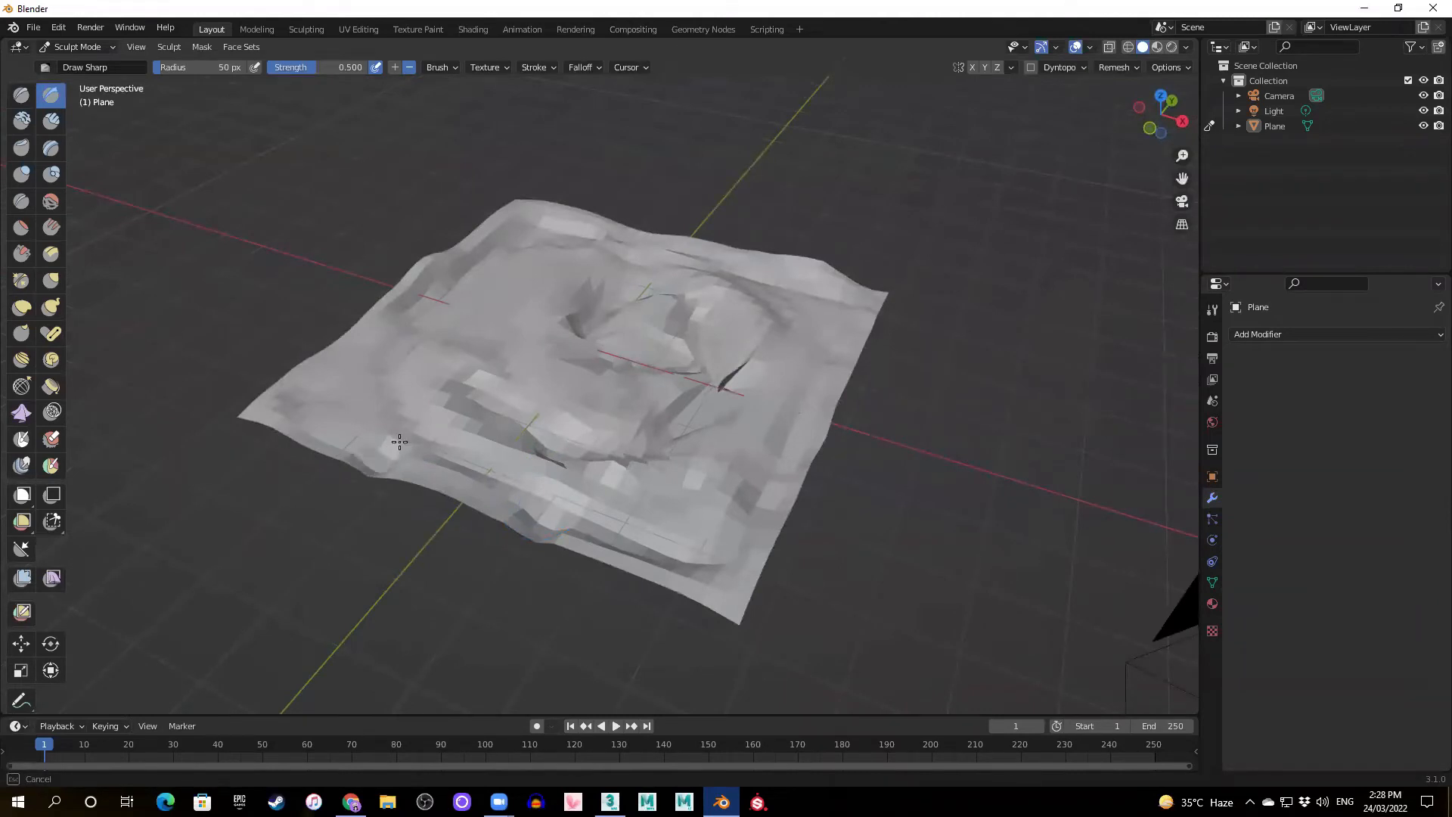
pyautogui.moveTo(380, 447); pyautogui.dragTo(376, 444)
pyautogui.moveTo(294, 378)
pyautogui.mouseDown()
pyautogui.moveTo(328, 370)
pyautogui.moveTo(310, 367)
pyautogui.moveTo(379, 323)
pyautogui.moveTo(357, 315)
pyautogui.moveTo(389, 320)
pyautogui.mouseUp()
# - Roughen the plane's border ridges and inner surface with long Draw Sharp strokes running across it
pyautogui.moveTo(389, 320)
pyautogui.mouseDown(button='middle')
pyautogui.moveTo(707, 325)
pyautogui.moveTo(529, 347)
pyautogui.mouseUp(button='middle')
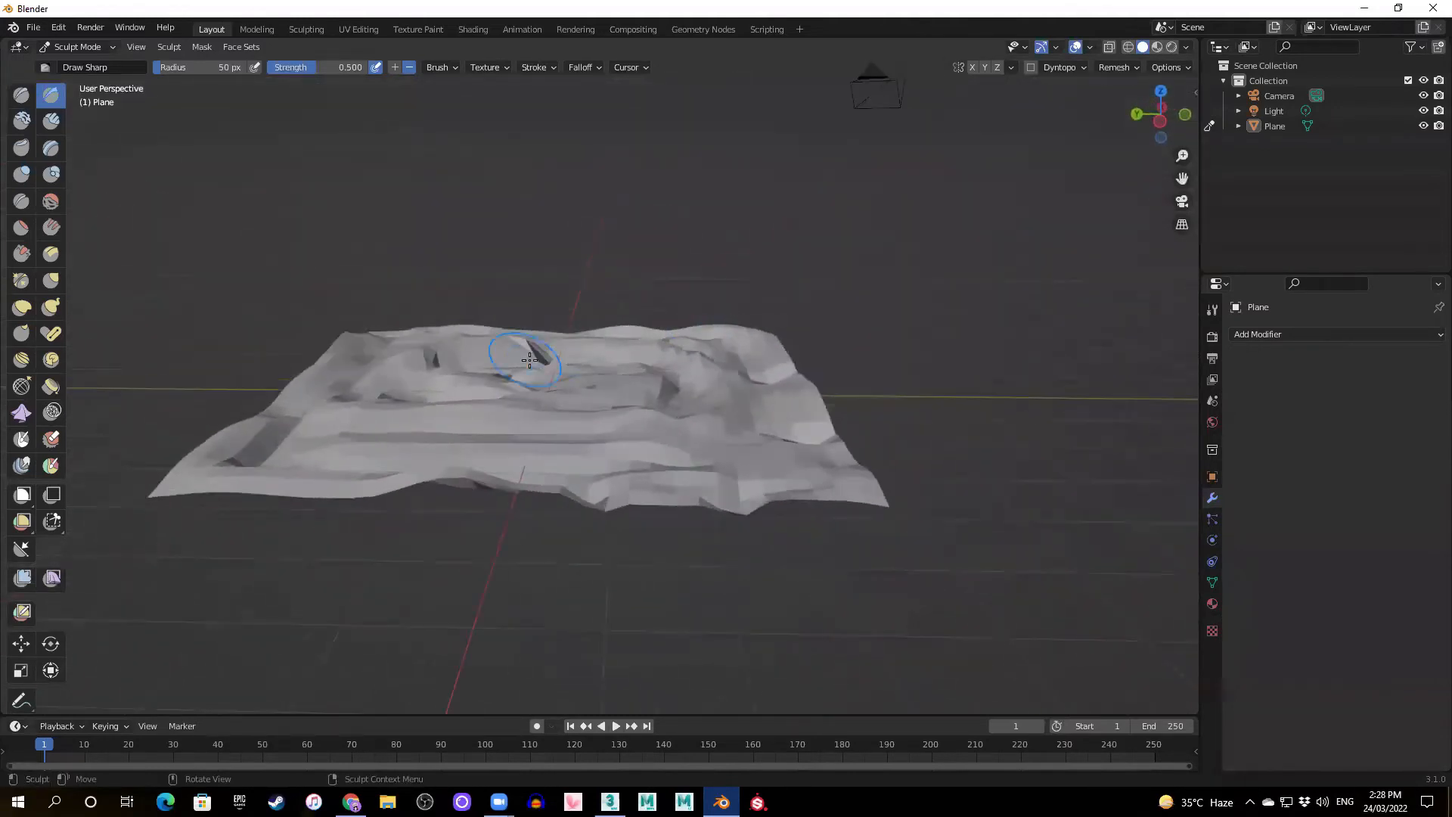
pyautogui.moveTo(484, 448)
pyautogui.mouseDown(button='middle')
pyautogui.moveTo(502, 454)
pyautogui.moveTo(483, 470)
pyautogui.moveTo(476, 451)
pyautogui.moveTo(464, 457)
pyautogui.moveTo(502, 469)
pyautogui.mouseUp(button='middle')
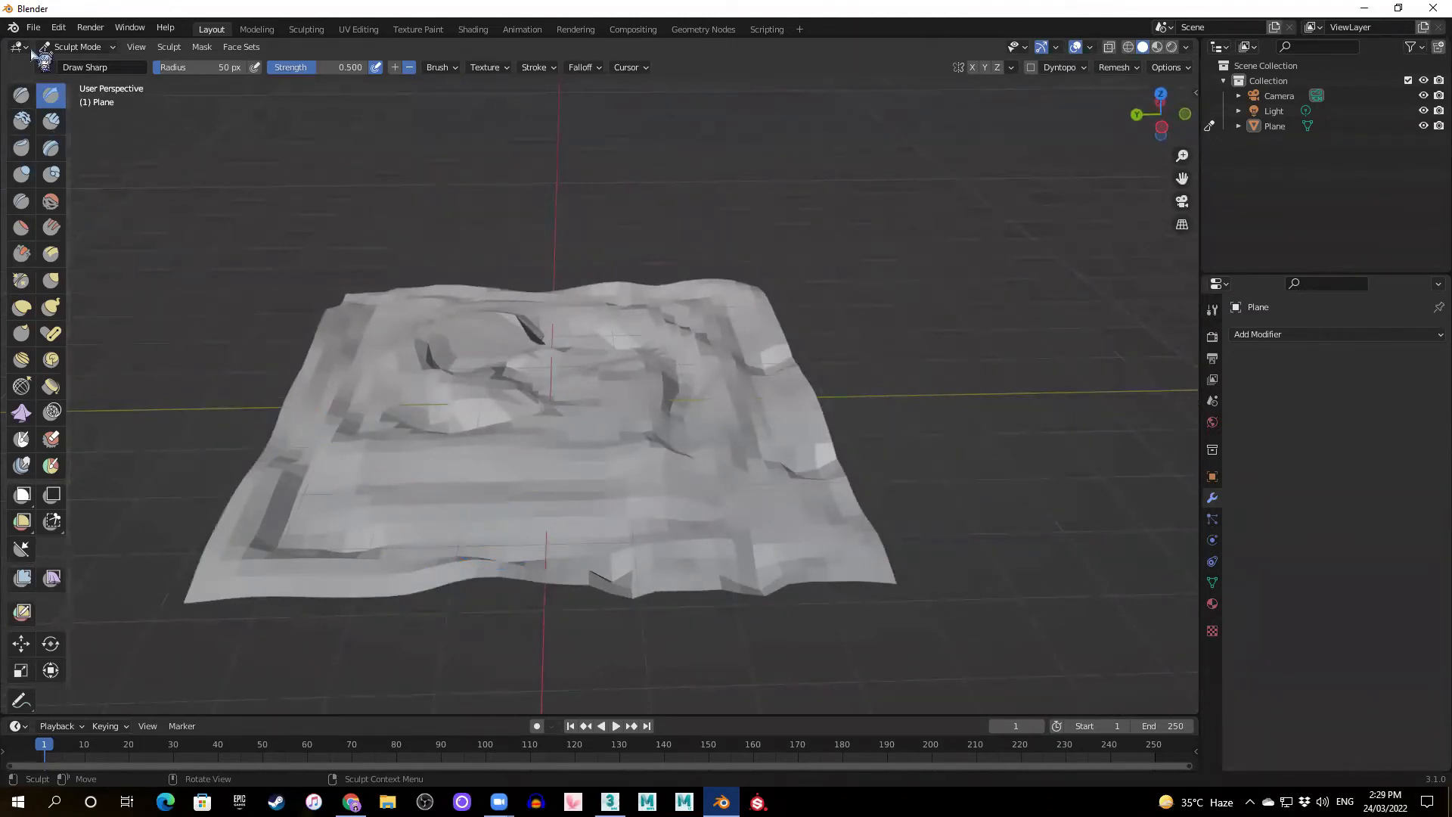
pyautogui.moveTo(493, 552)
pyautogui.mouseDown(button='middle')
pyautogui.moveTo(469, 556)
pyautogui.moveTo(681, 537)
pyautogui.moveTo(763, 429)
pyautogui.moveTo(803, 412)
pyautogui.mouseUp(button='middle')
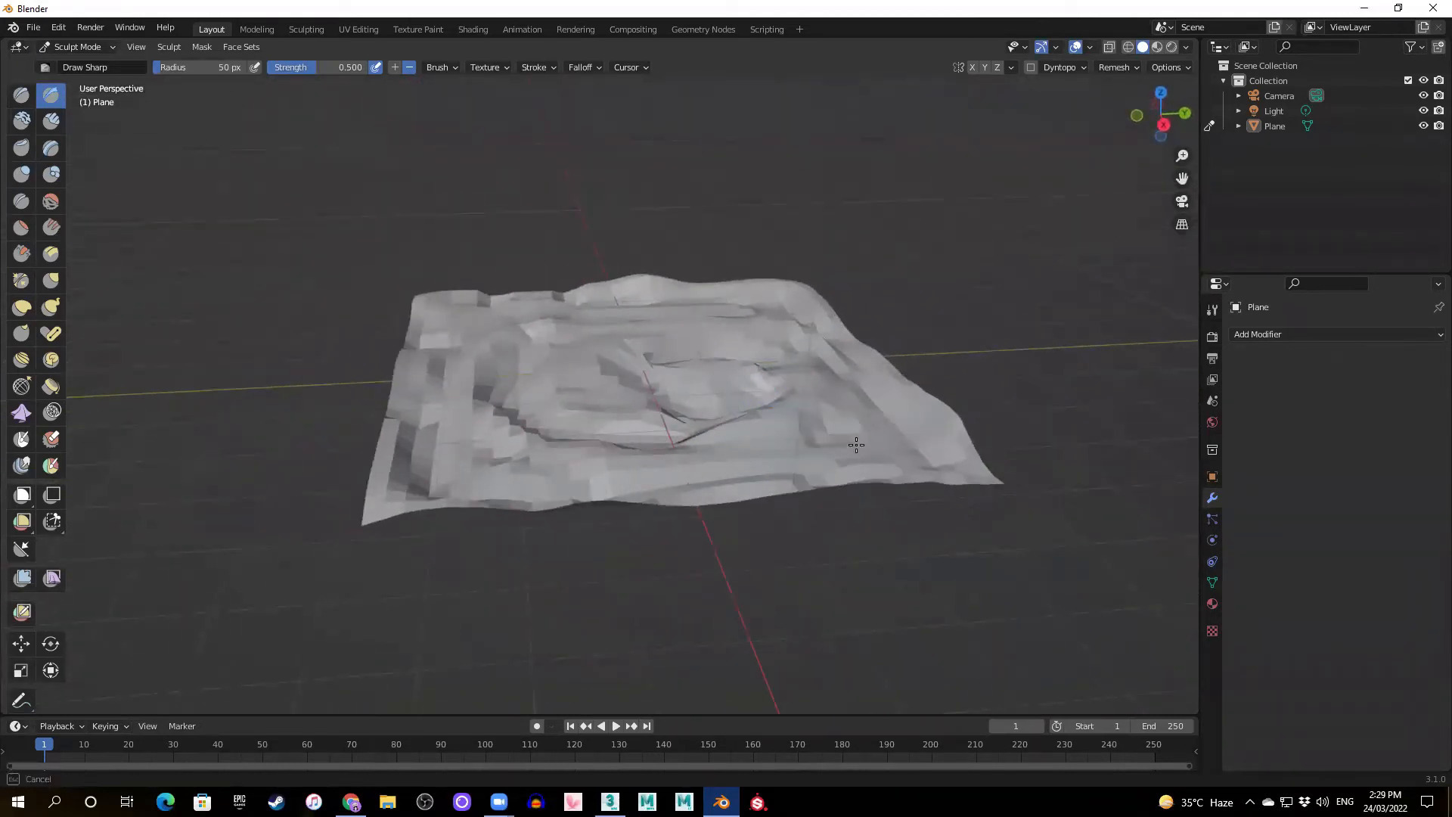
pyautogui.moveTo(450, 323)
pyautogui.mouseDown()
pyautogui.moveTo(692, 432)
pyautogui.moveTo(893, 416)
pyautogui.mouseUp()
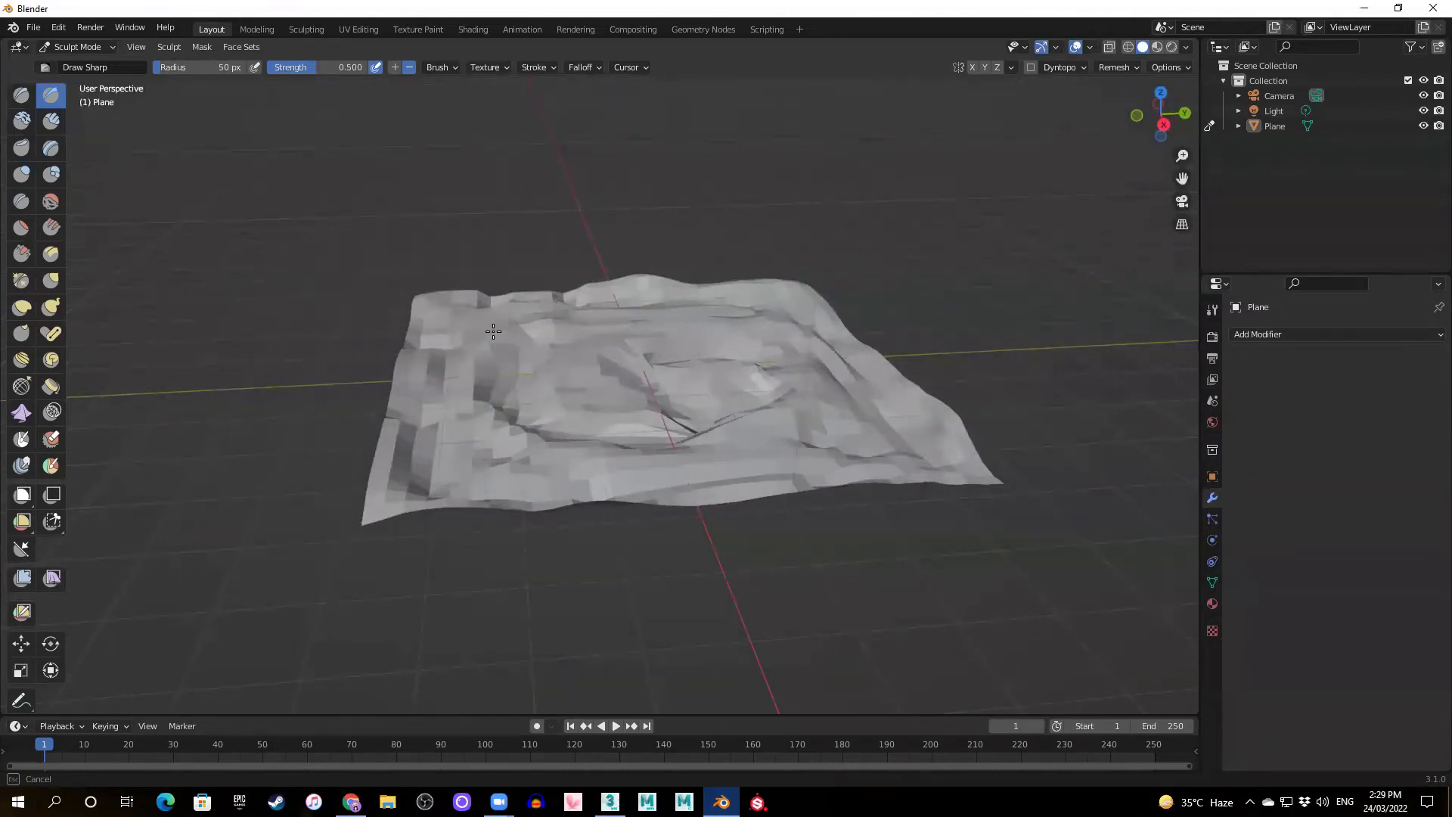
pyautogui.moveTo(769, 399)
pyautogui.mouseDown(button='middle')
pyautogui.moveTo(641, 433)
pyautogui.moveTo(529, 431)
pyautogui.moveTo(666, 585)
pyautogui.mouseUp(button='middle')
pyautogui.moveTo(666, 584); pyautogui.dragTo(838, 446)
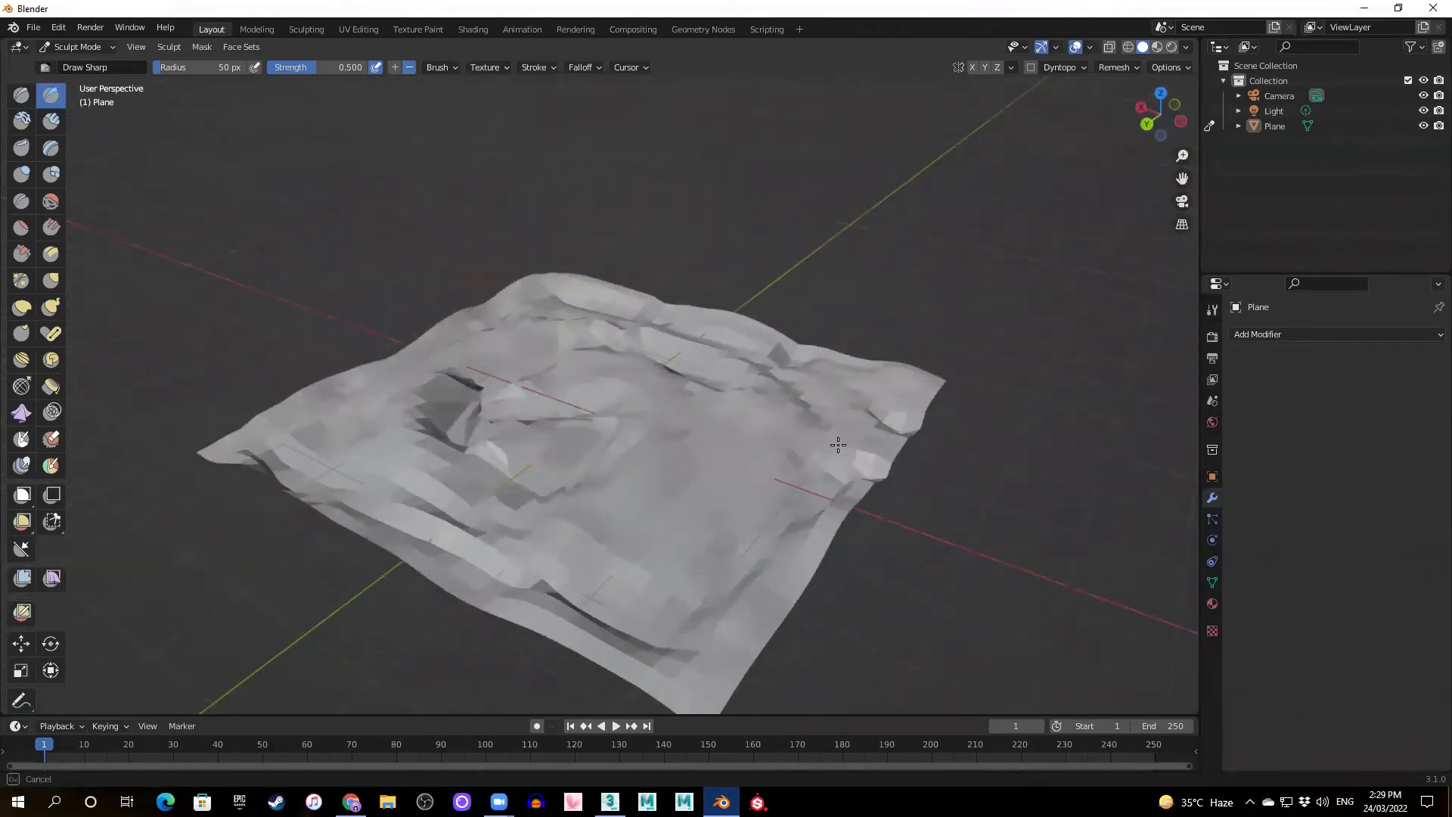
pyautogui.moveTo(671, 568)
pyautogui.mouseDown()
pyautogui.moveTo(481, 520)
pyautogui.moveTo(336, 449)
pyautogui.mouseUp()
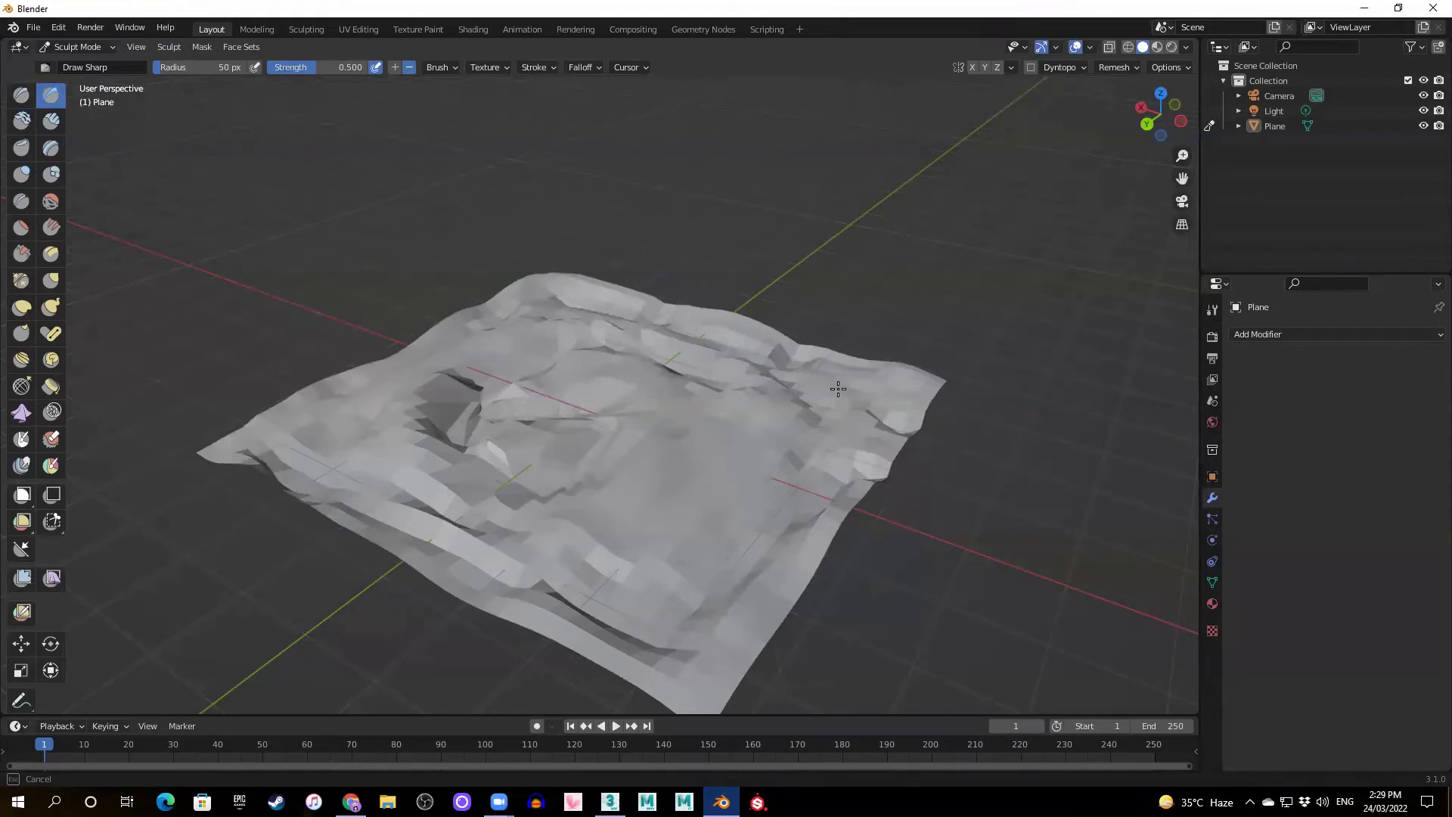
pyautogui.moveTo(850, 395)
pyautogui.mouseDown()
pyautogui.moveTo(666, 593)
pyautogui.moveTo(340, 461)
pyautogui.mouseUp()
pyautogui.moveTo(591, 304)
pyautogui.mouseDown()
pyautogui.moveTo(803, 372)
pyautogui.moveTo(866, 463)
pyautogui.moveTo(707, 579)
pyautogui.moveTo(477, 353)
pyautogui.moveTo(756, 347)
pyautogui.moveTo(870, 476)
pyautogui.moveTo(416, 501)
pyautogui.mouseUp()
pyautogui.moveTo(493, 357); pyautogui.dragTo(832, 446)
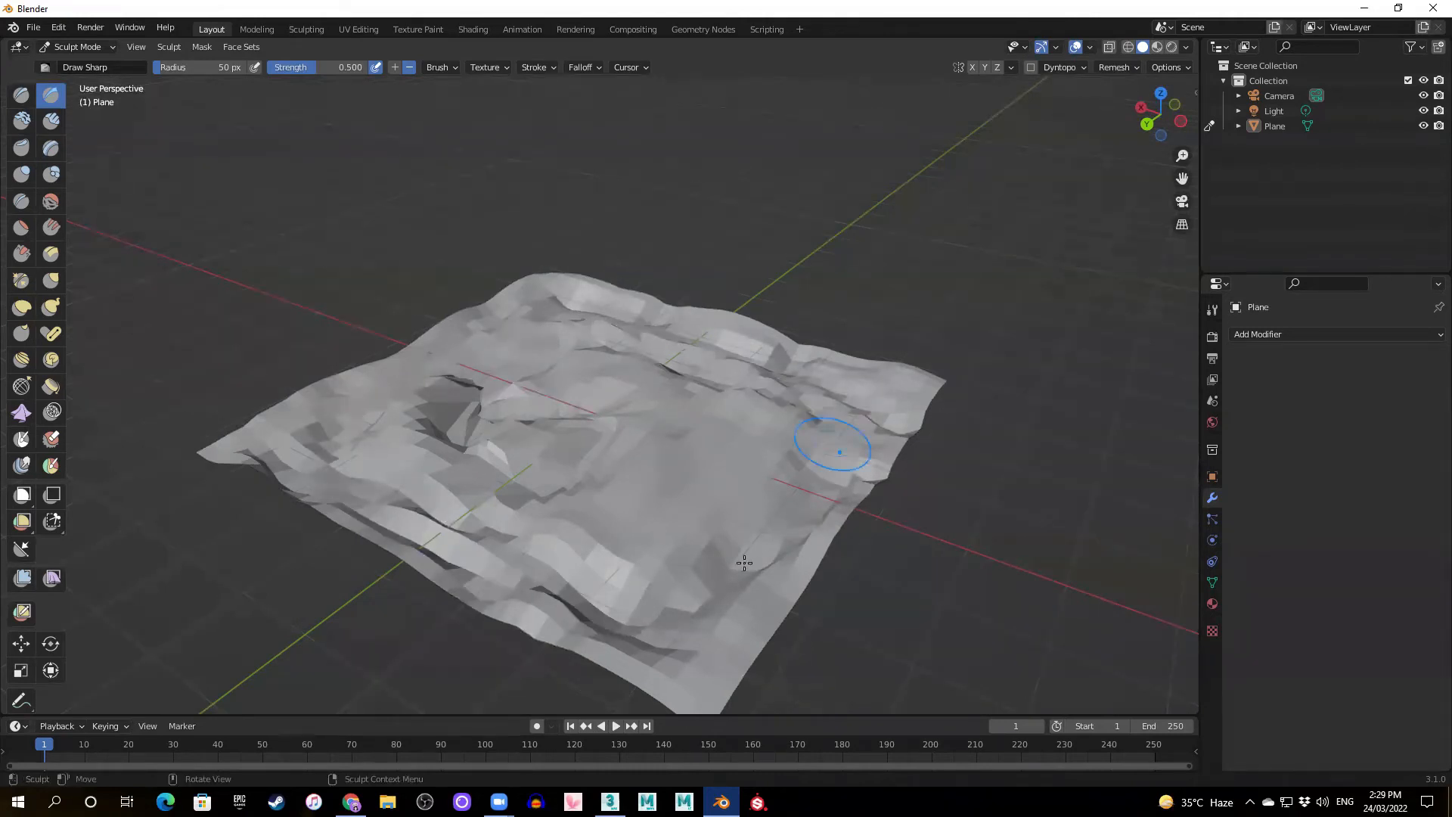
# - Switch to the browser and view the Week 9 - FREEFORM MODELING module in the BigSky course content
pyautogui.click(351, 802)
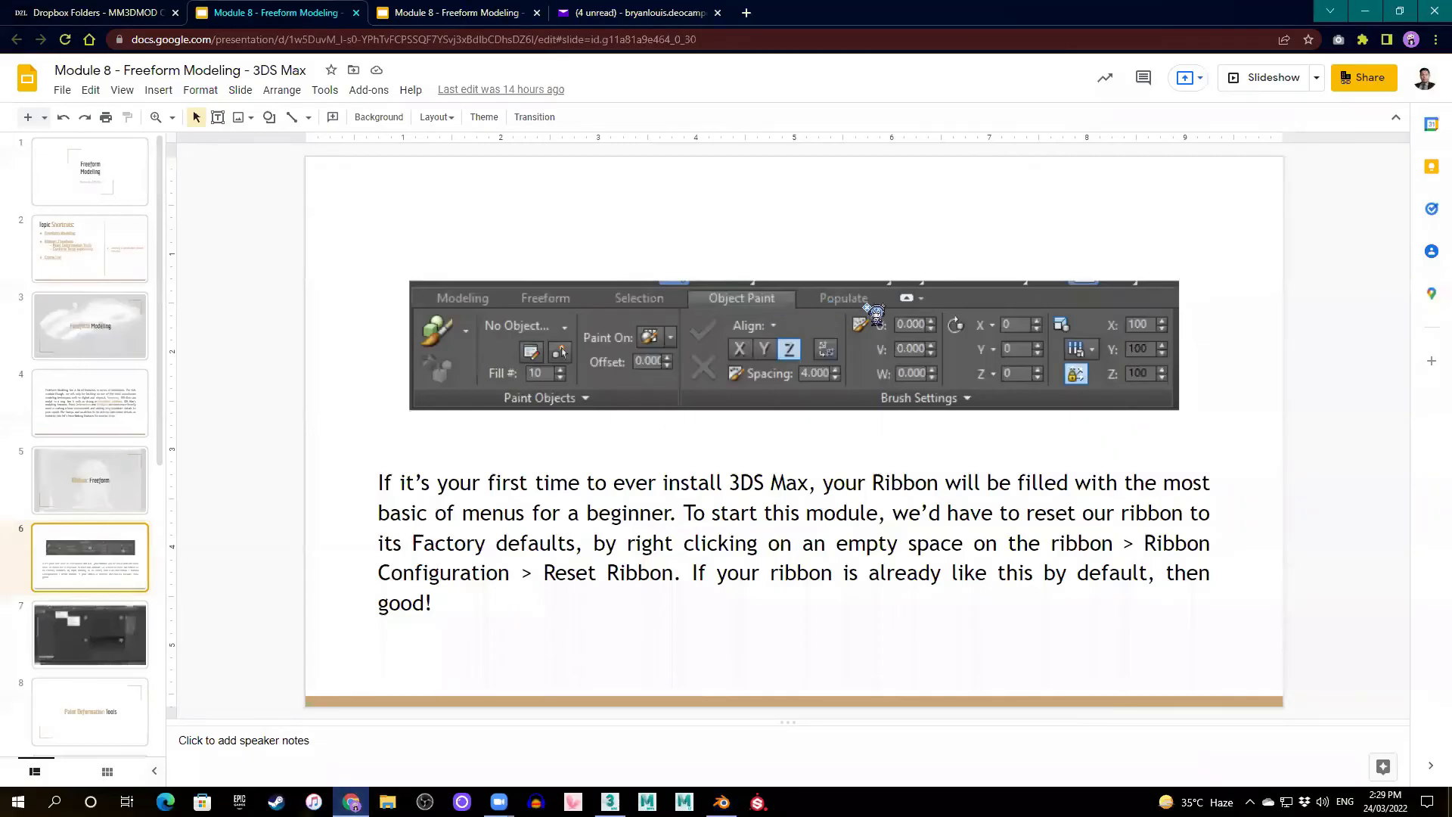
pyautogui.click(75, 12)
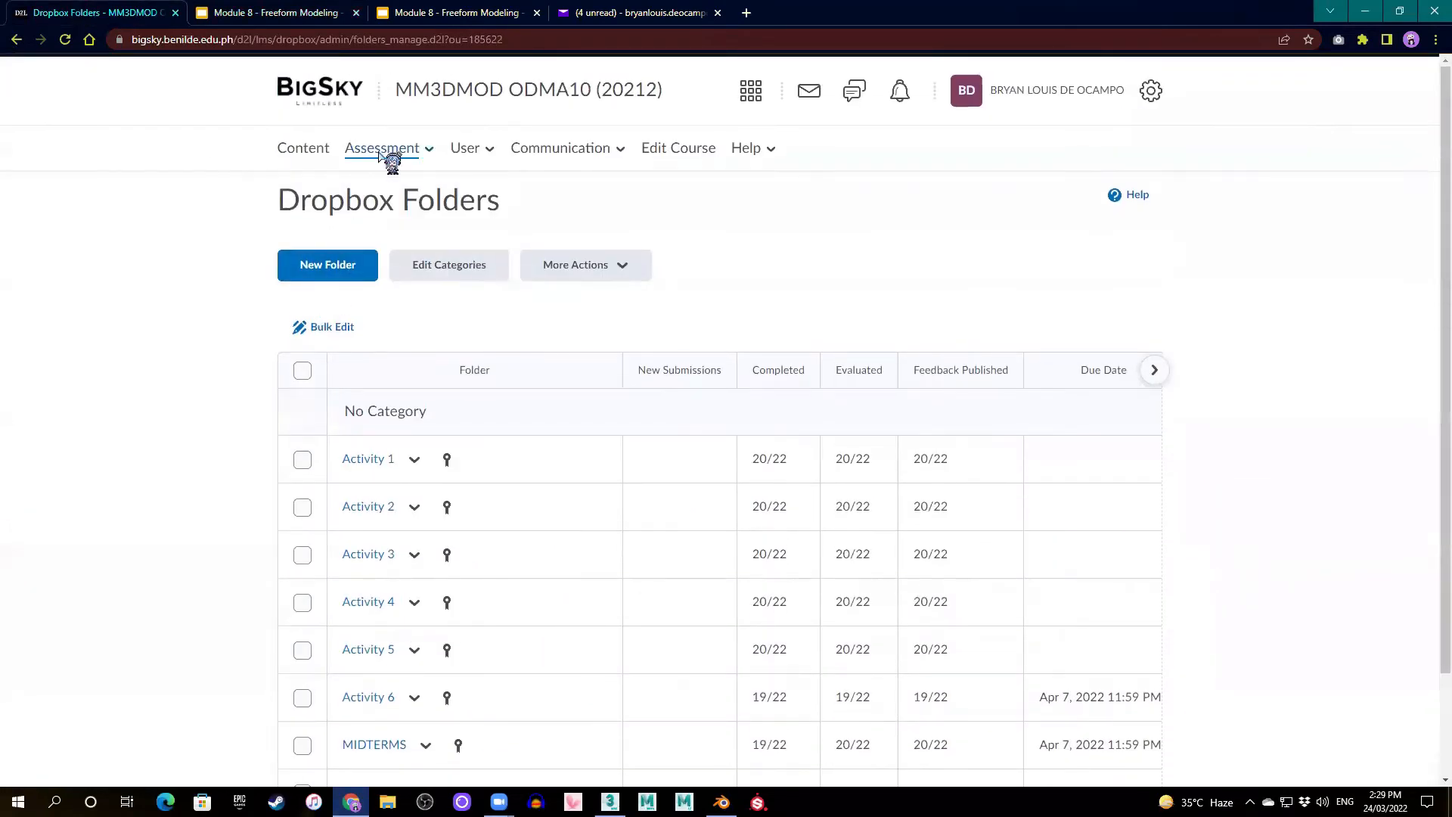
pyautogui.click(306, 150)
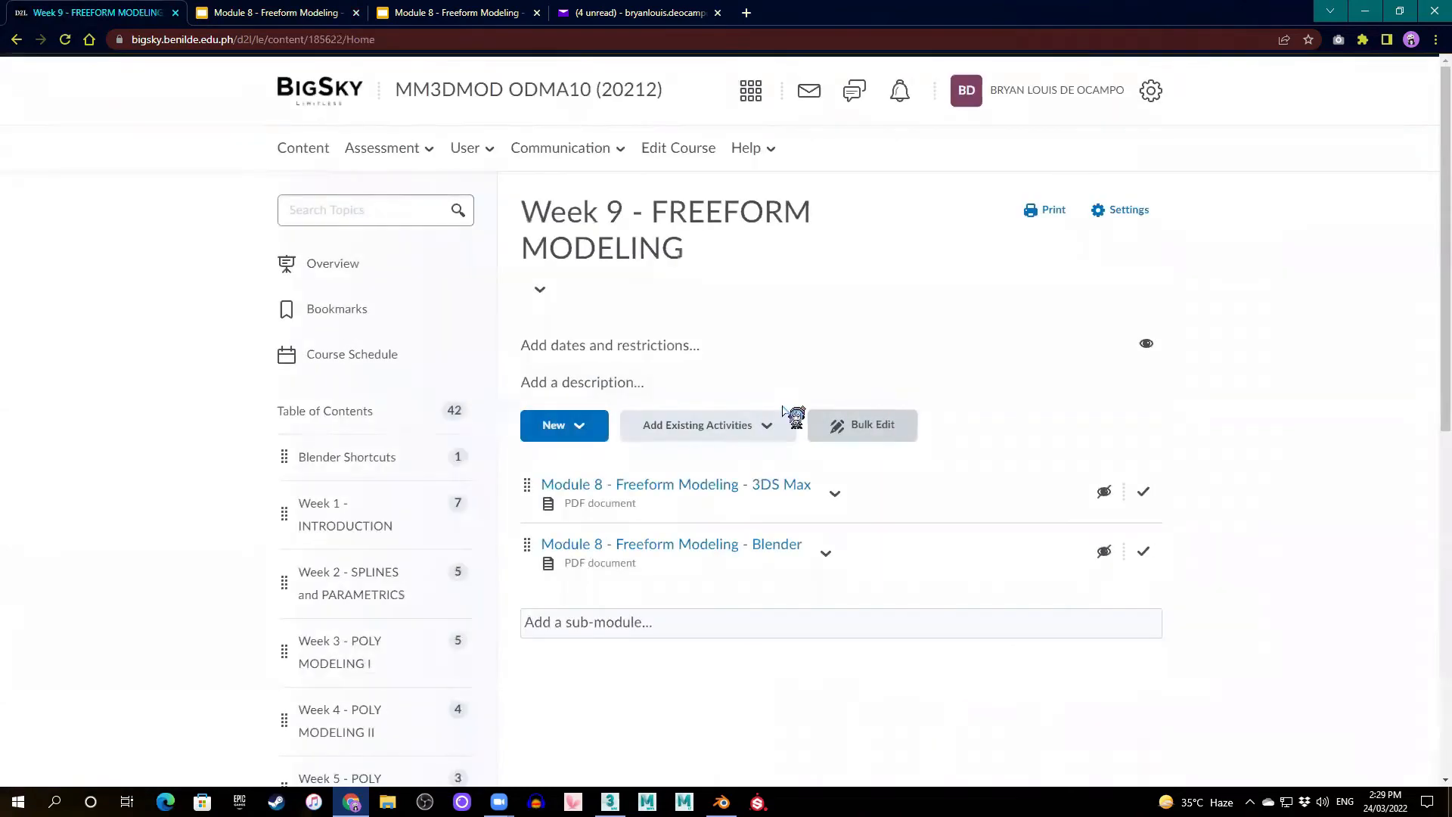
pyautogui.scroll(-2, 484, 499)
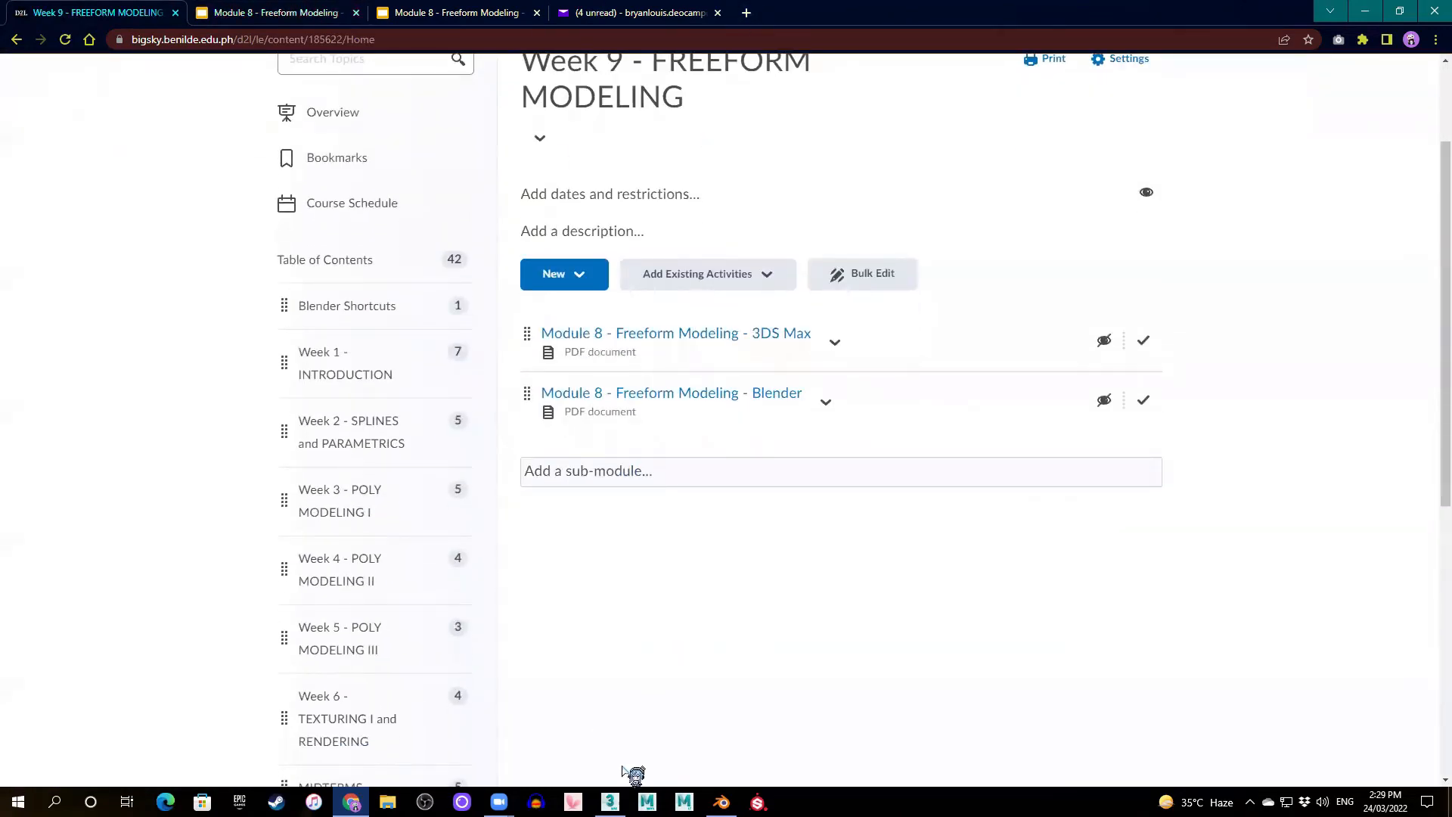
pyautogui.moveTo(609, 800)
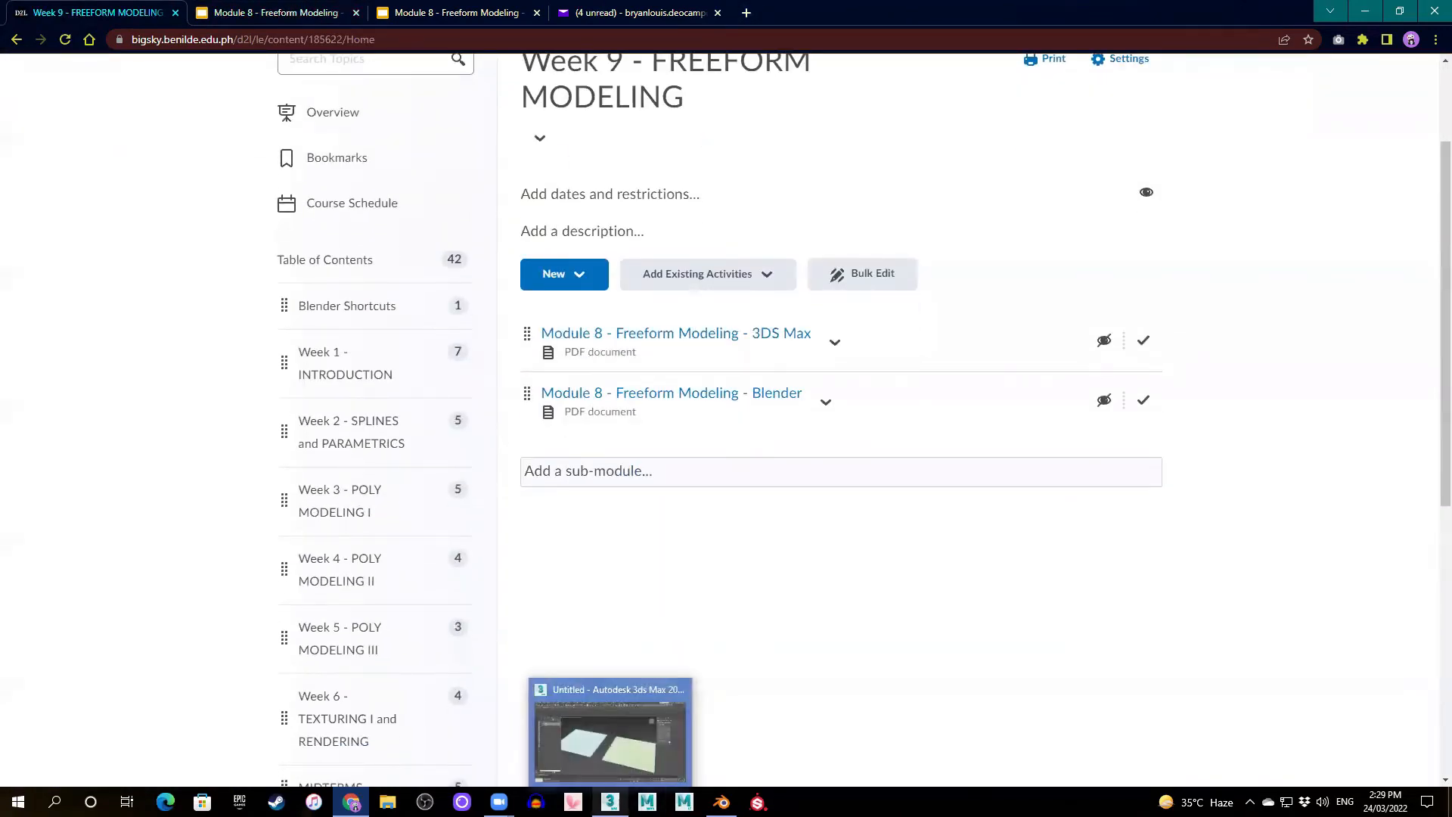
# - Read the Conform Tools slide with the Draw on: Surface instructions in the Module 8 - Freeform Modeling - 3DS Max presentation
pyautogui.click(279, 12)
pyautogui.scroll(-3, 101, 529)
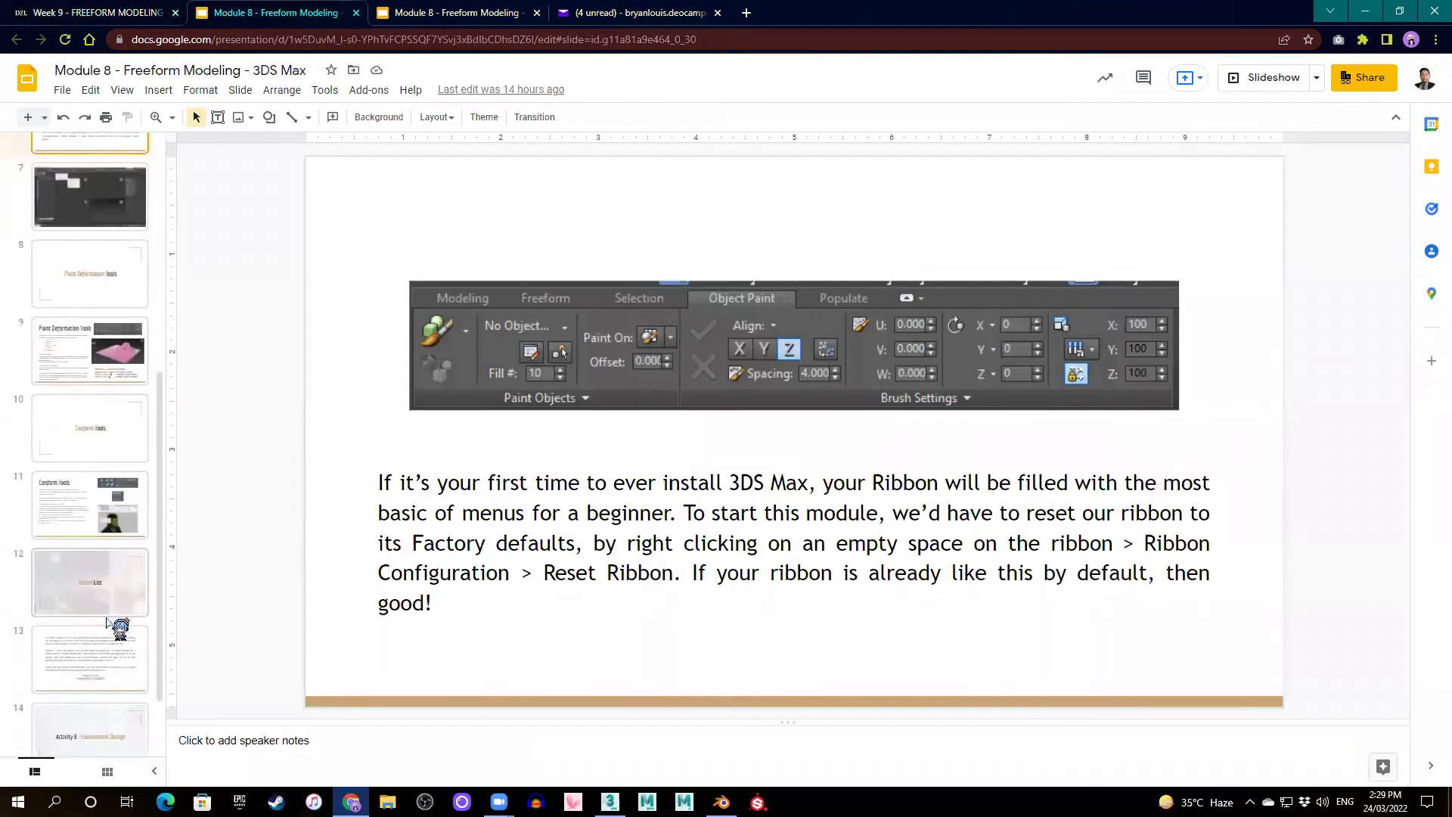
pyautogui.click(91, 490)
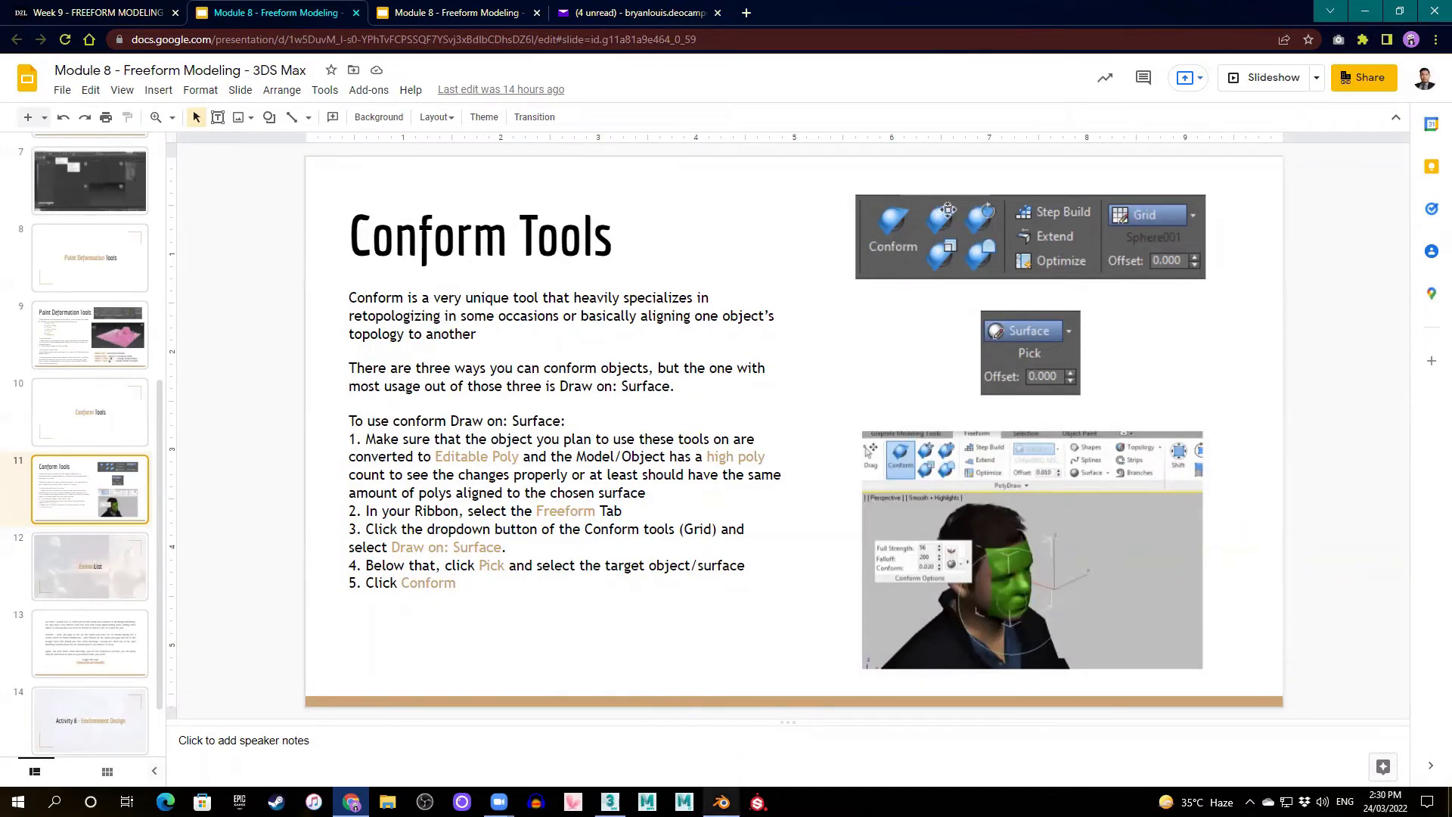
pyautogui.moveTo(610, 802)
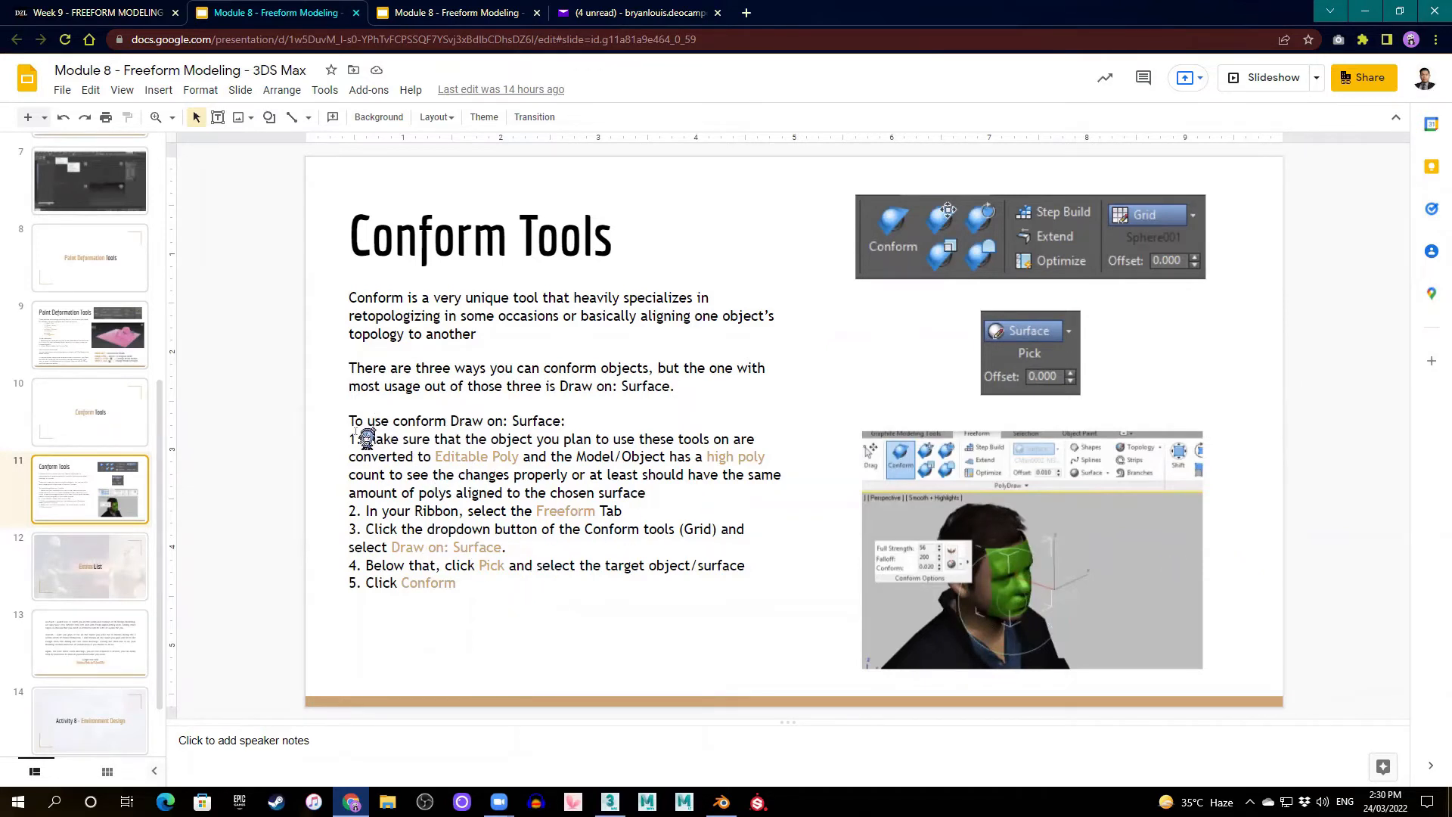
pyautogui.moveTo(358, 421); pyautogui.dragTo(802, 673)
pyautogui.click(800, 673)
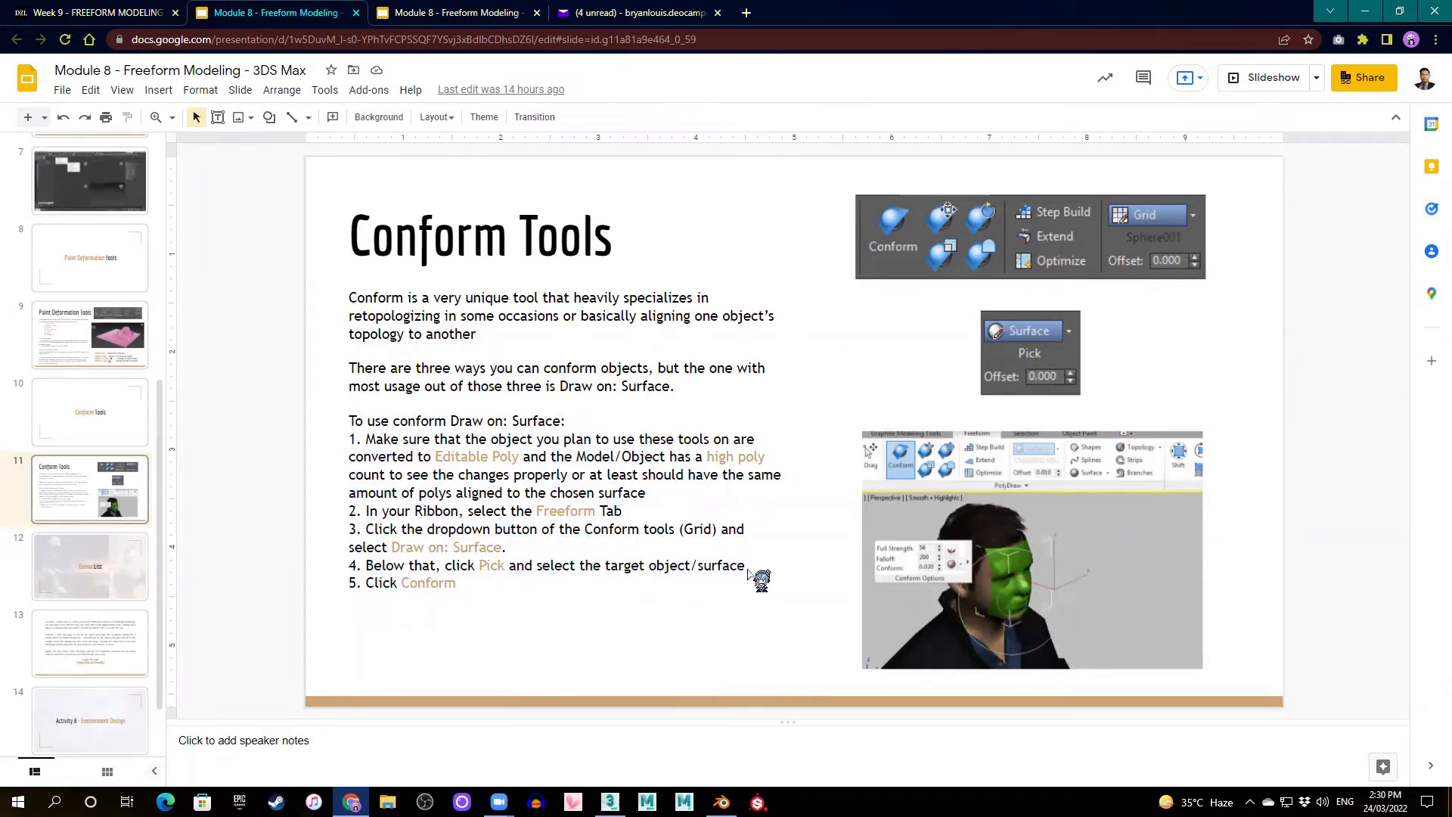
pyautogui.click(752, 578)
pyautogui.click(635, 670)
# - Look at the sculpted plane in Blender and at the two planes in 3ds Max
pyautogui.click(721, 802)
pyautogui.moveTo(691, 357)
pyautogui.mouseDown(button='middle')
pyautogui.moveTo(681, 451)
pyautogui.moveTo(688, 434)
pyautogui.moveTo(792, 466)
pyautogui.mouseUp(button='middle')
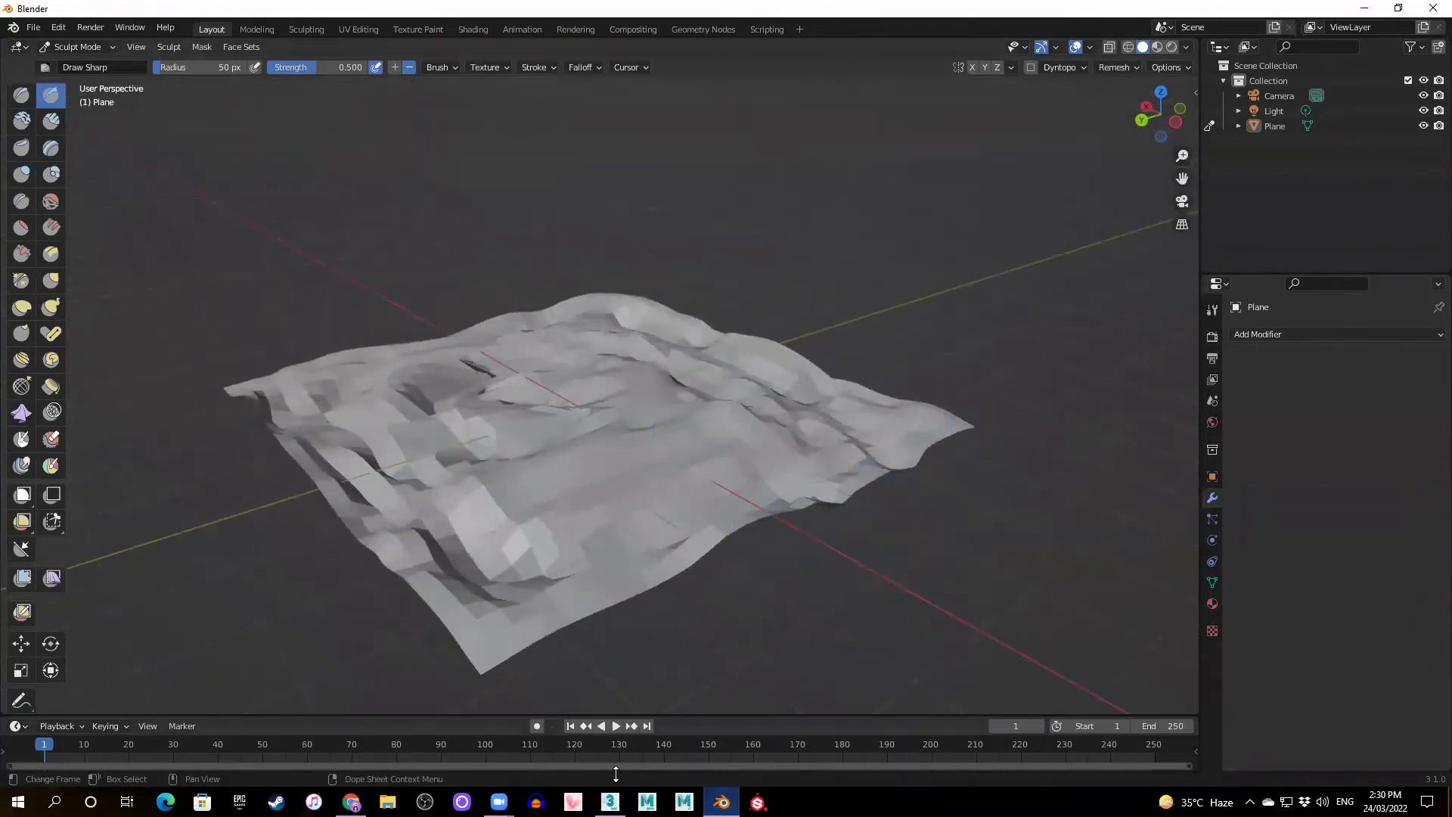
pyautogui.click(609, 802)
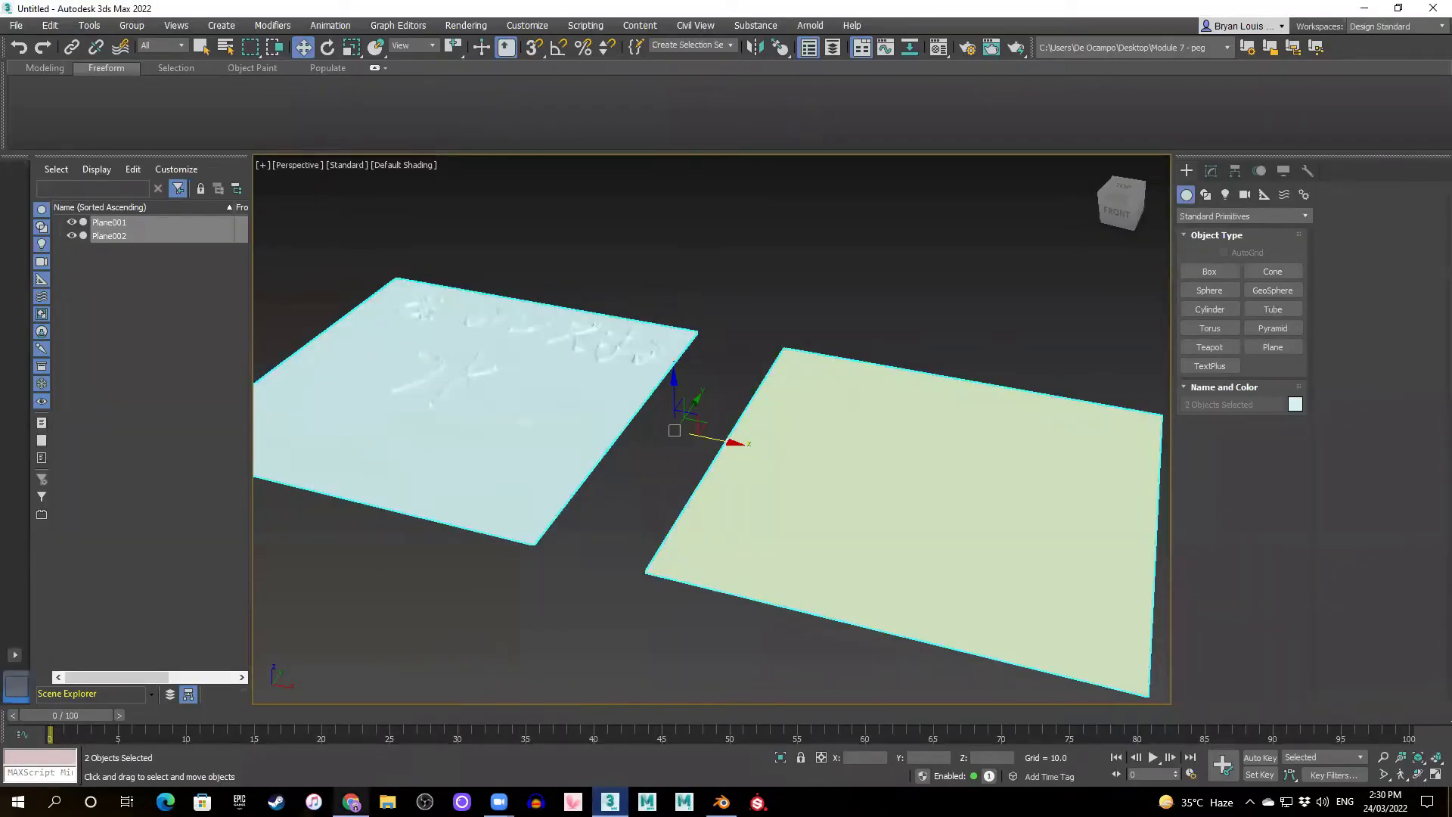
# - Review the Sculpting Tools slide and the beginner sculpting video slide in the Module 8 - Freeform Modeling - Blender presentation
pyautogui.click(351, 802)
pyautogui.click(474, 9)
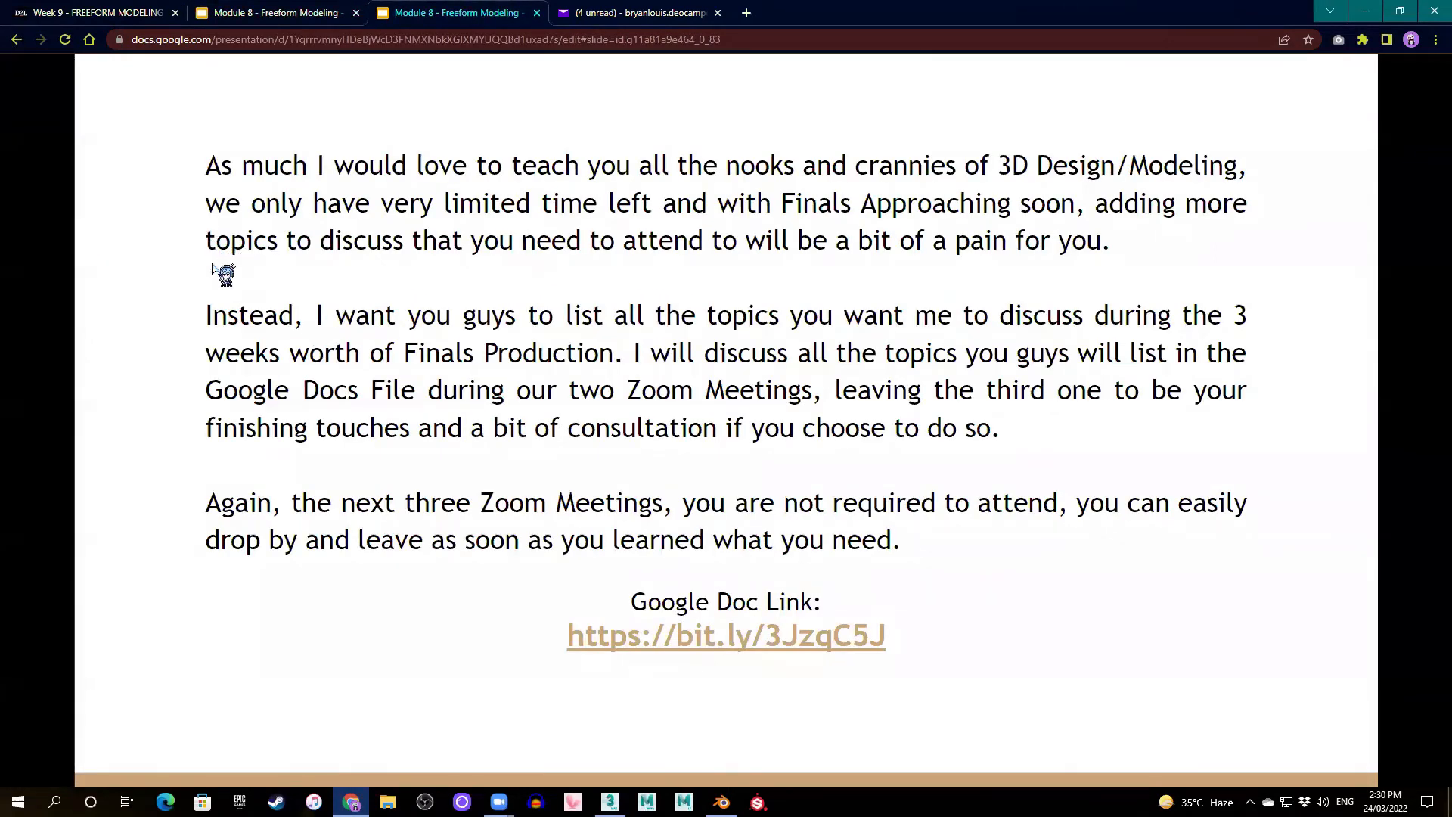
pyautogui.press('Escape')
pyautogui.scroll(2, 117, 590)
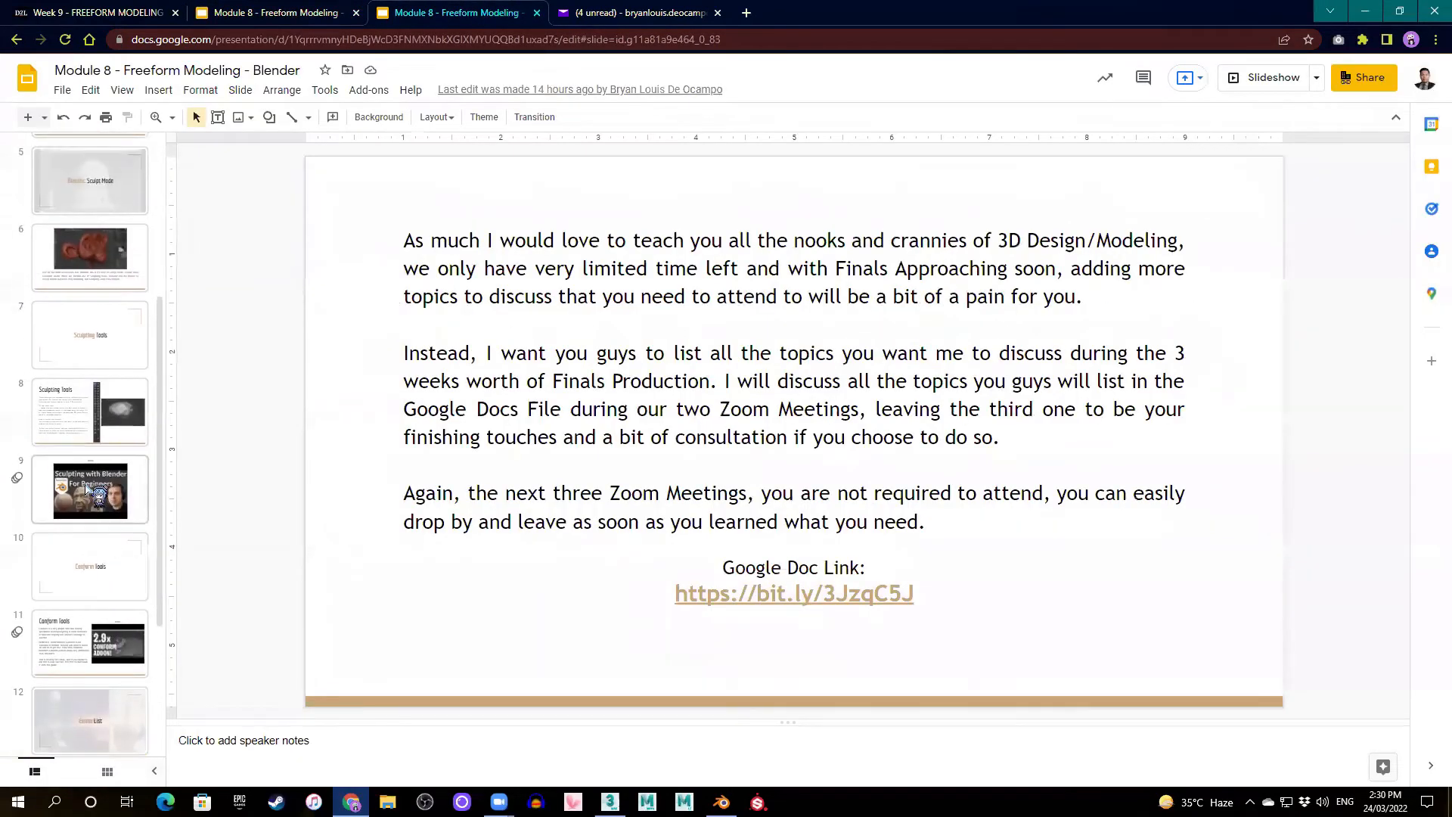
pyautogui.click(102, 515)
pyautogui.click(98, 424)
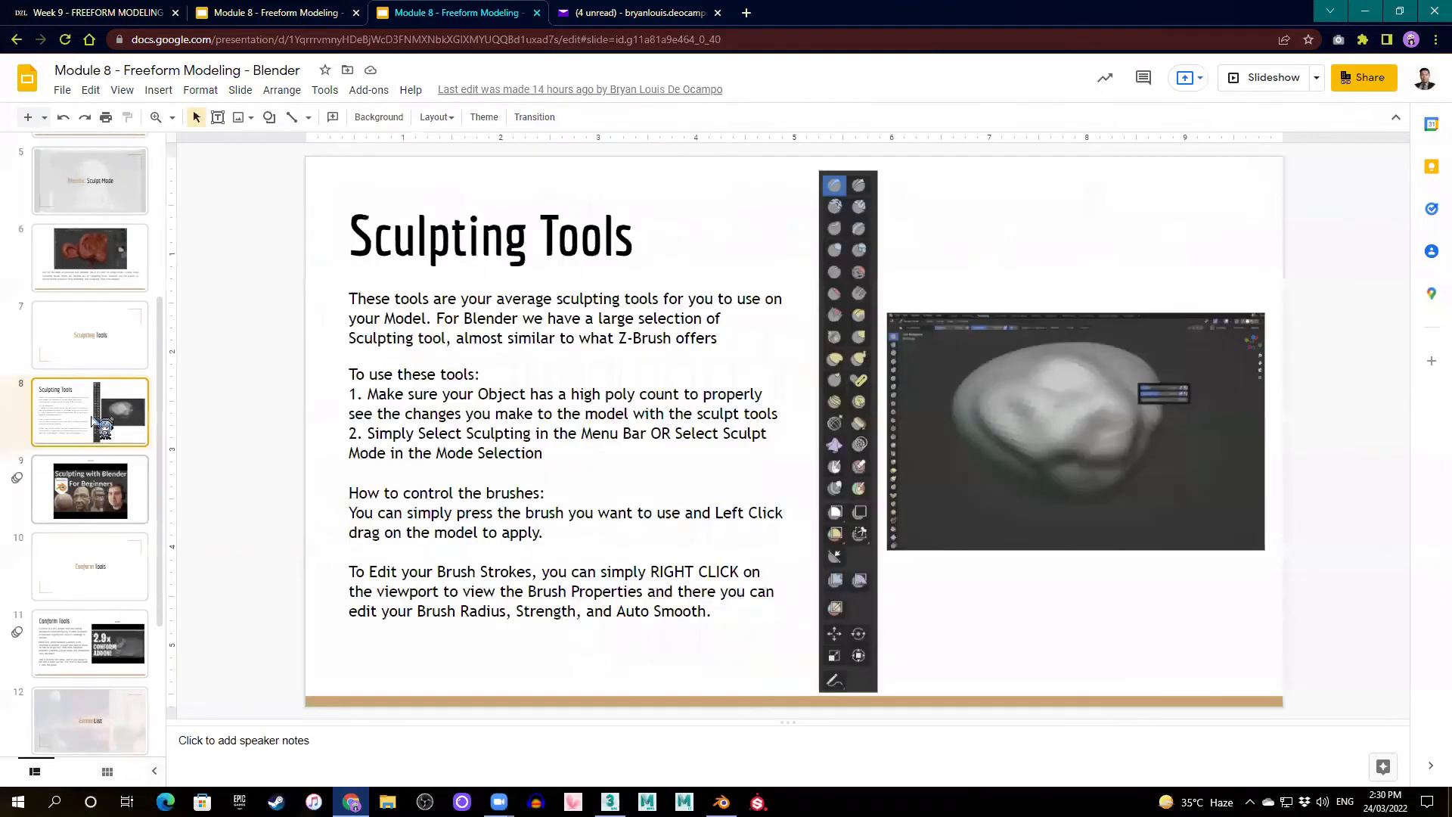
pyautogui.click(134, 513)
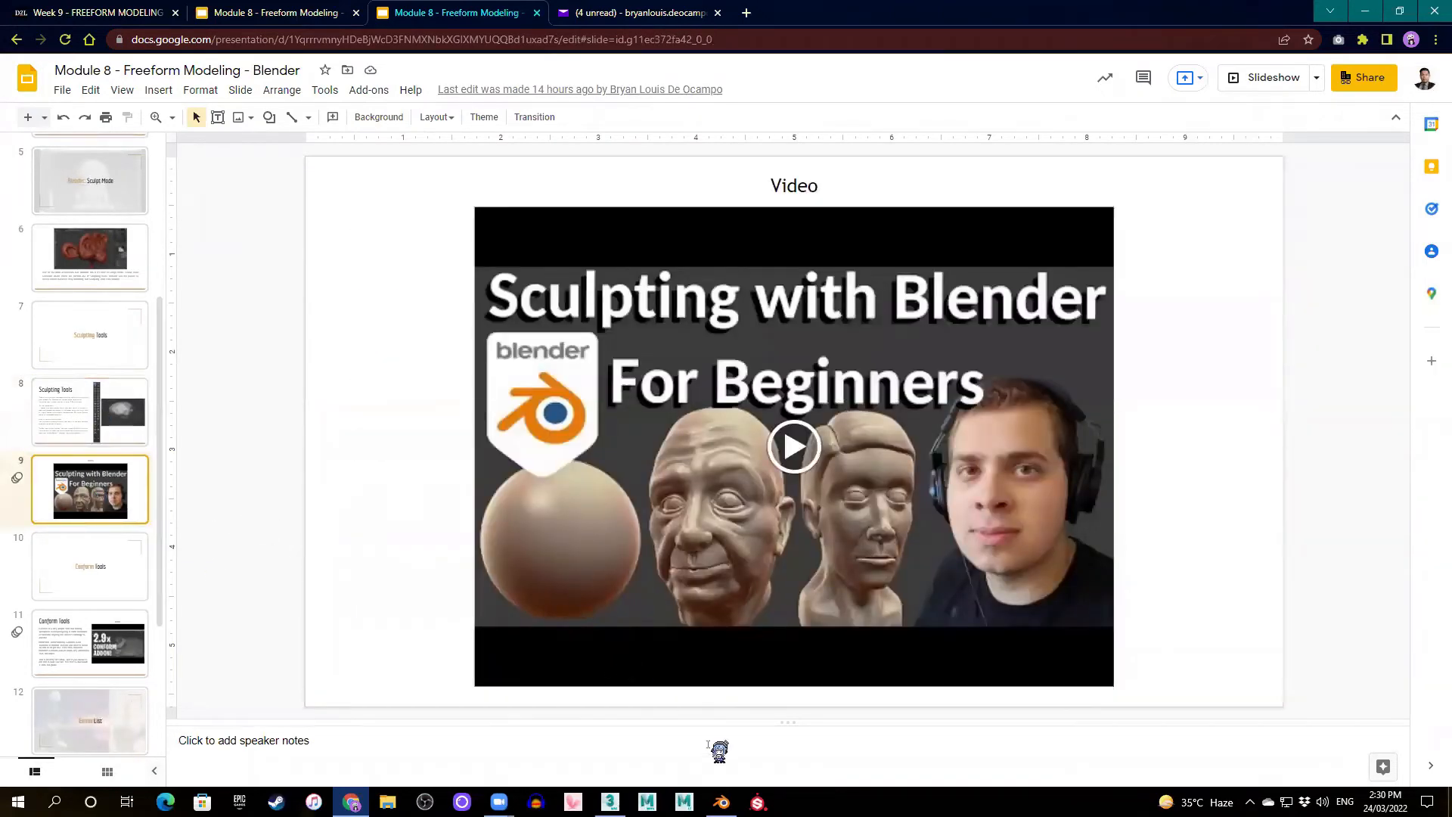
# - Return to Blender and inspect the sculpted plane's surface from several angles
pyautogui.click(722, 802)
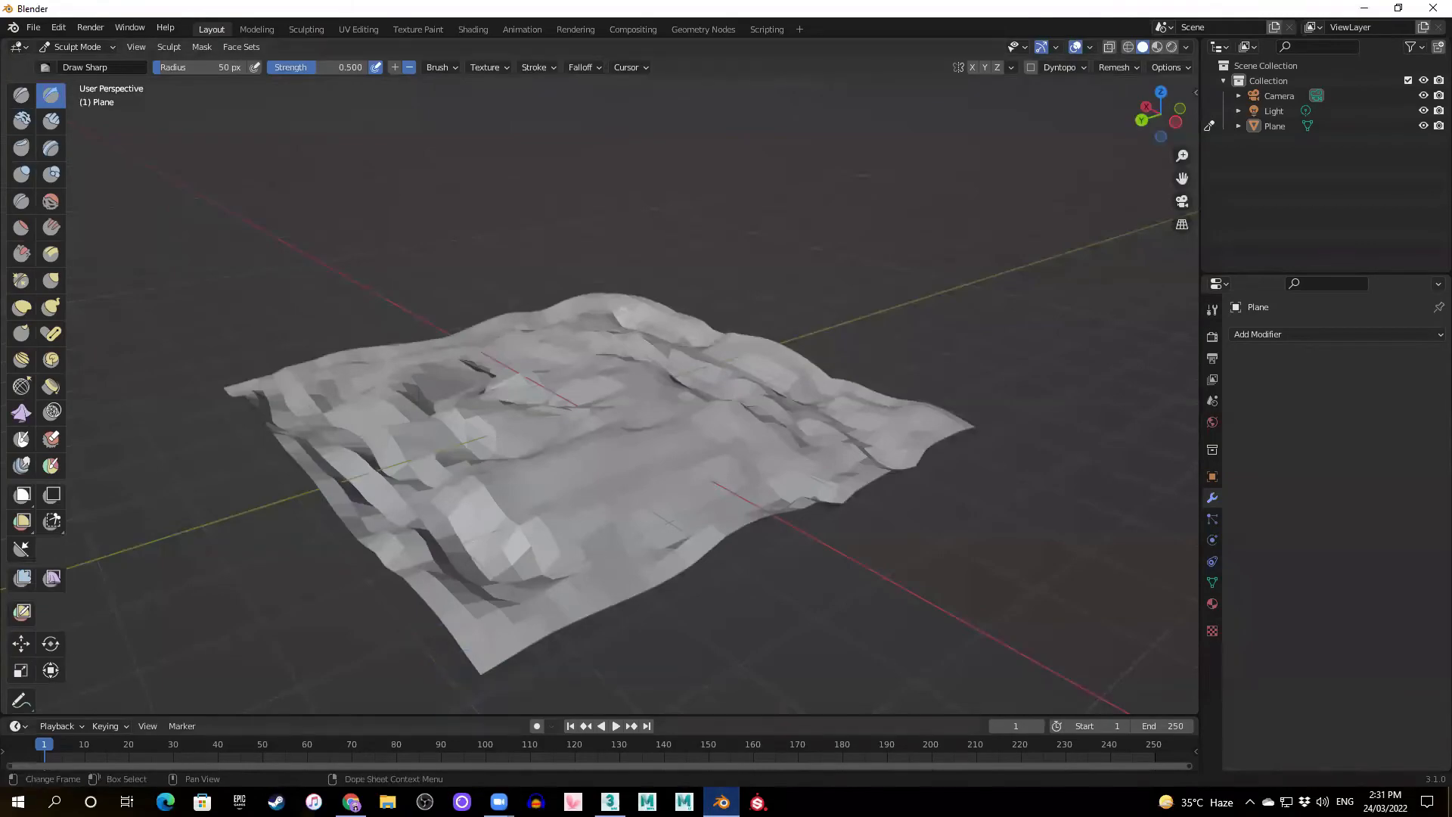
pyautogui.click(351, 801)
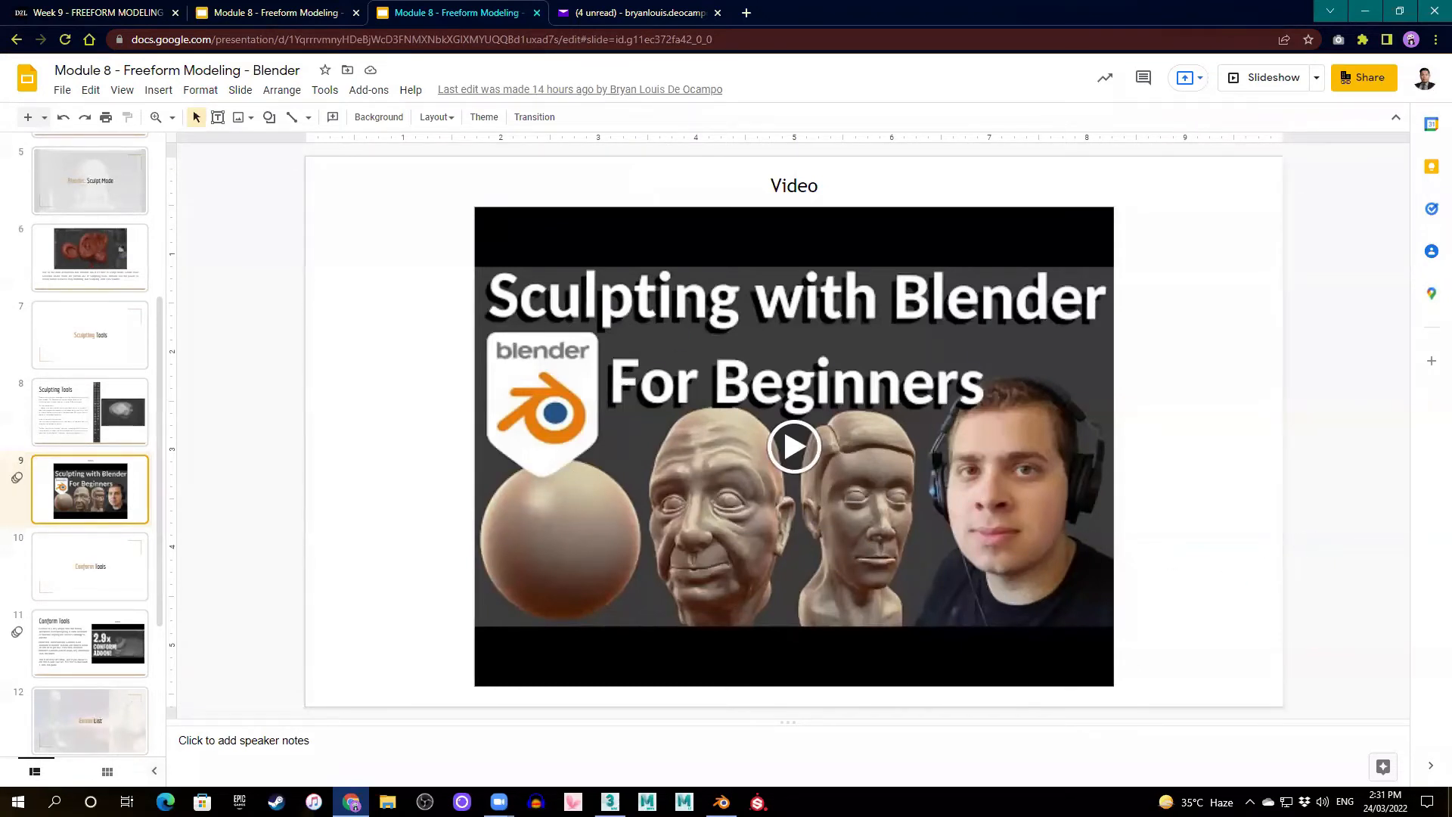
pyautogui.hotkey('alt', 'Tab')
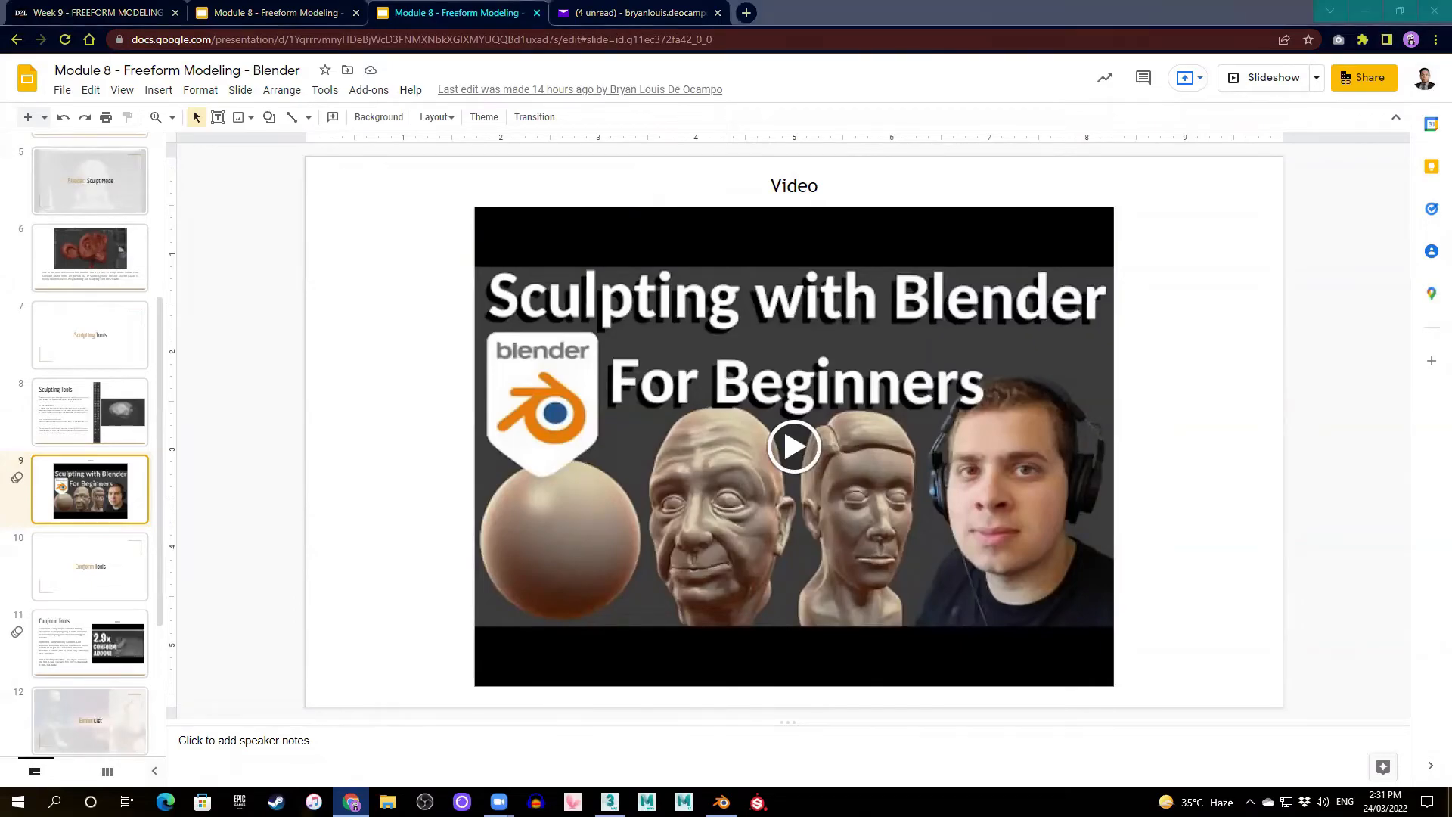
pyautogui.moveTo(673, 412)
pyautogui.mouseDown(button='middle')
pyautogui.moveTo(743, 405)
pyautogui.moveTo(702, 395)
pyautogui.mouseUp(button='middle')
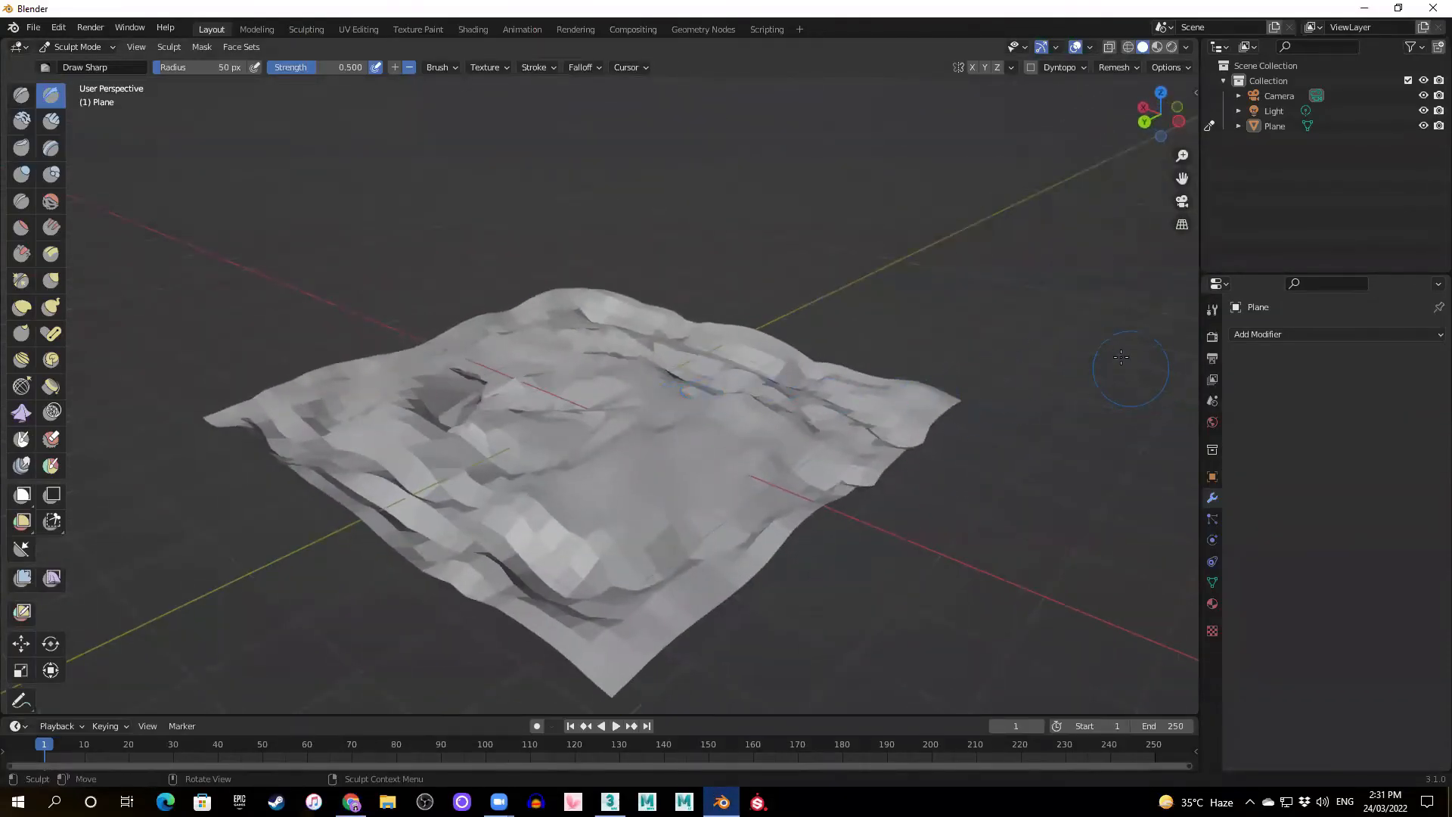
pyautogui.moveTo(709, 348); pyautogui.dragTo(881, 380, button='middle')
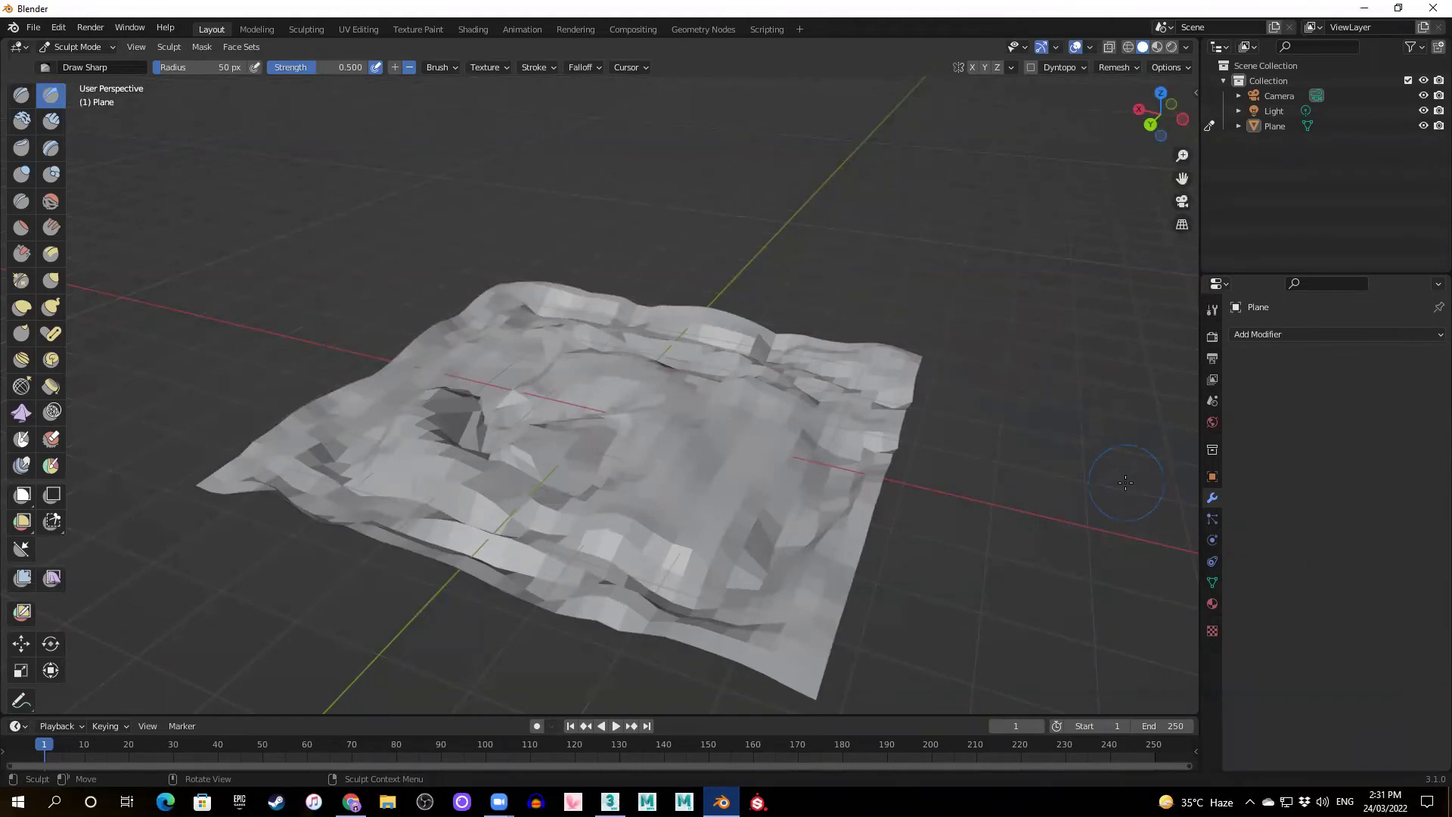
pyautogui.moveTo(918, 472); pyautogui.dragTo(909, 472, button='middle')
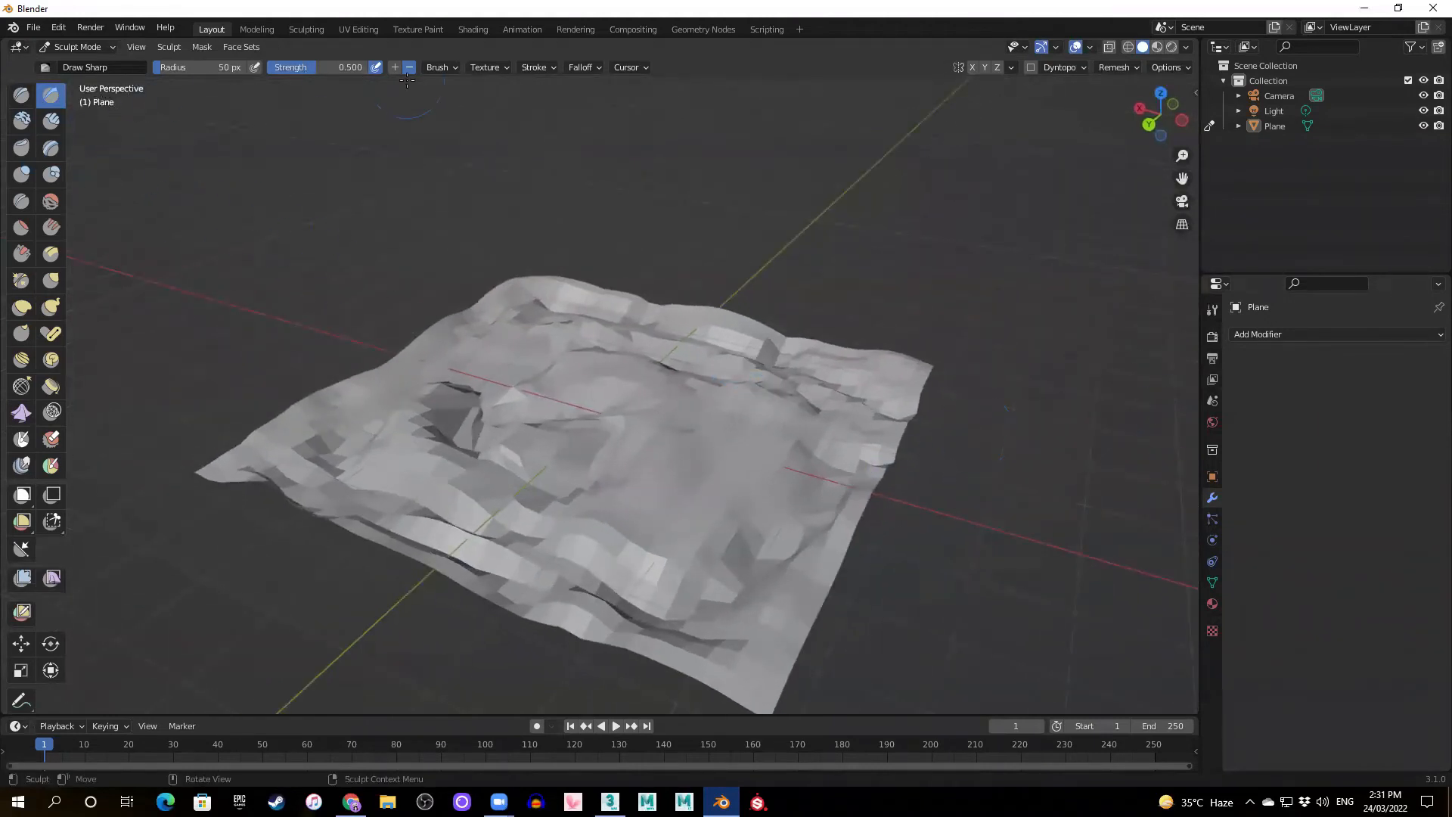
# - Switch the sculpted plane to Edit Mode and add a new plane mesh to it
pyautogui.click(234, 48)
pyautogui.press('Tab')
pyautogui.moveTo(1059, 418)
pyautogui.mouseDown(button='middle')
pyautogui.moveTo(972, 398)
pyautogui.moveTo(1086, 441)
pyautogui.moveTo(778, 389)
pyautogui.moveTo(809, 486)
pyautogui.mouseUp(button='middle')
pyautogui.hotkey('shift', 'a')
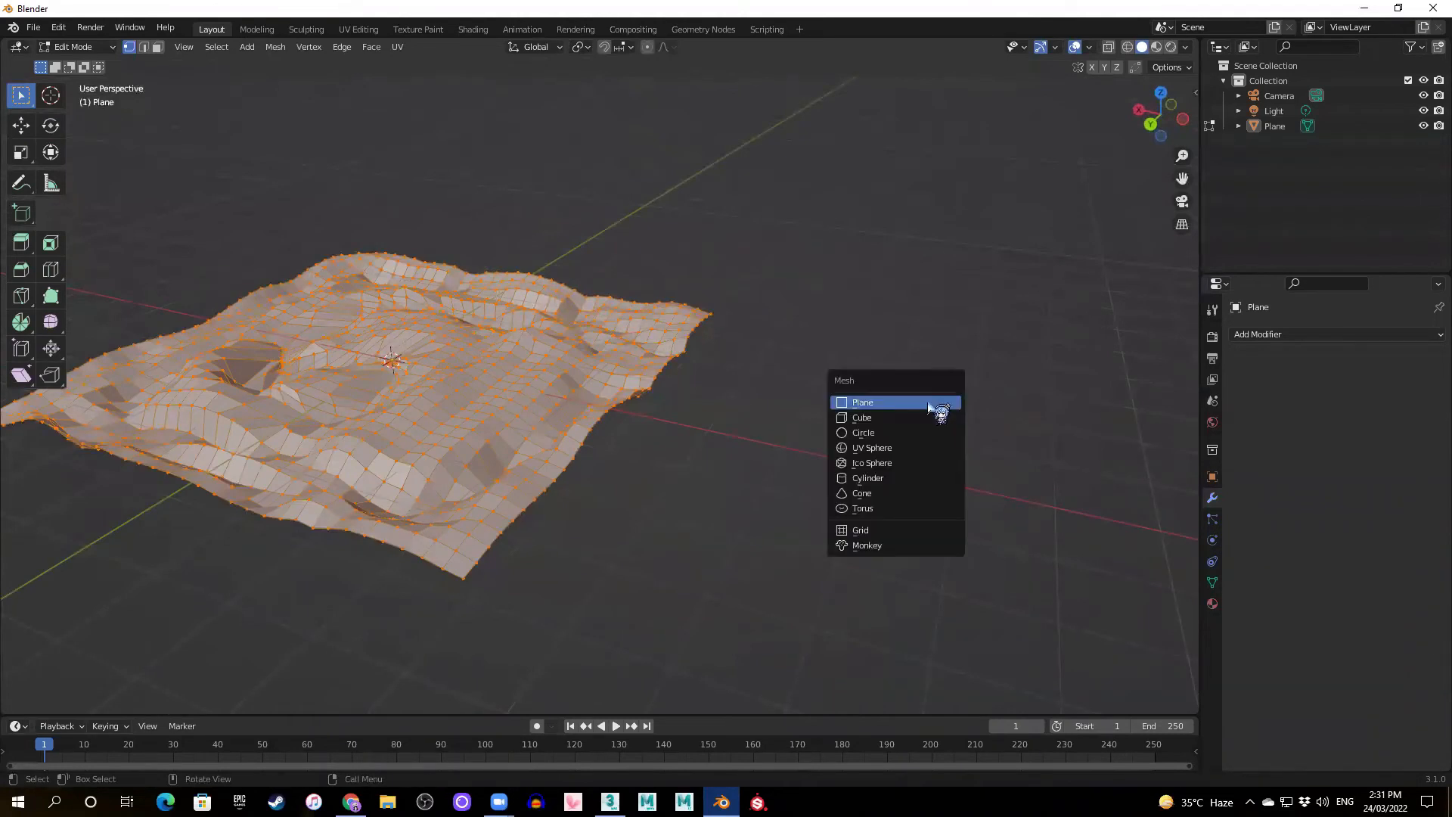
pyautogui.click(893, 404)
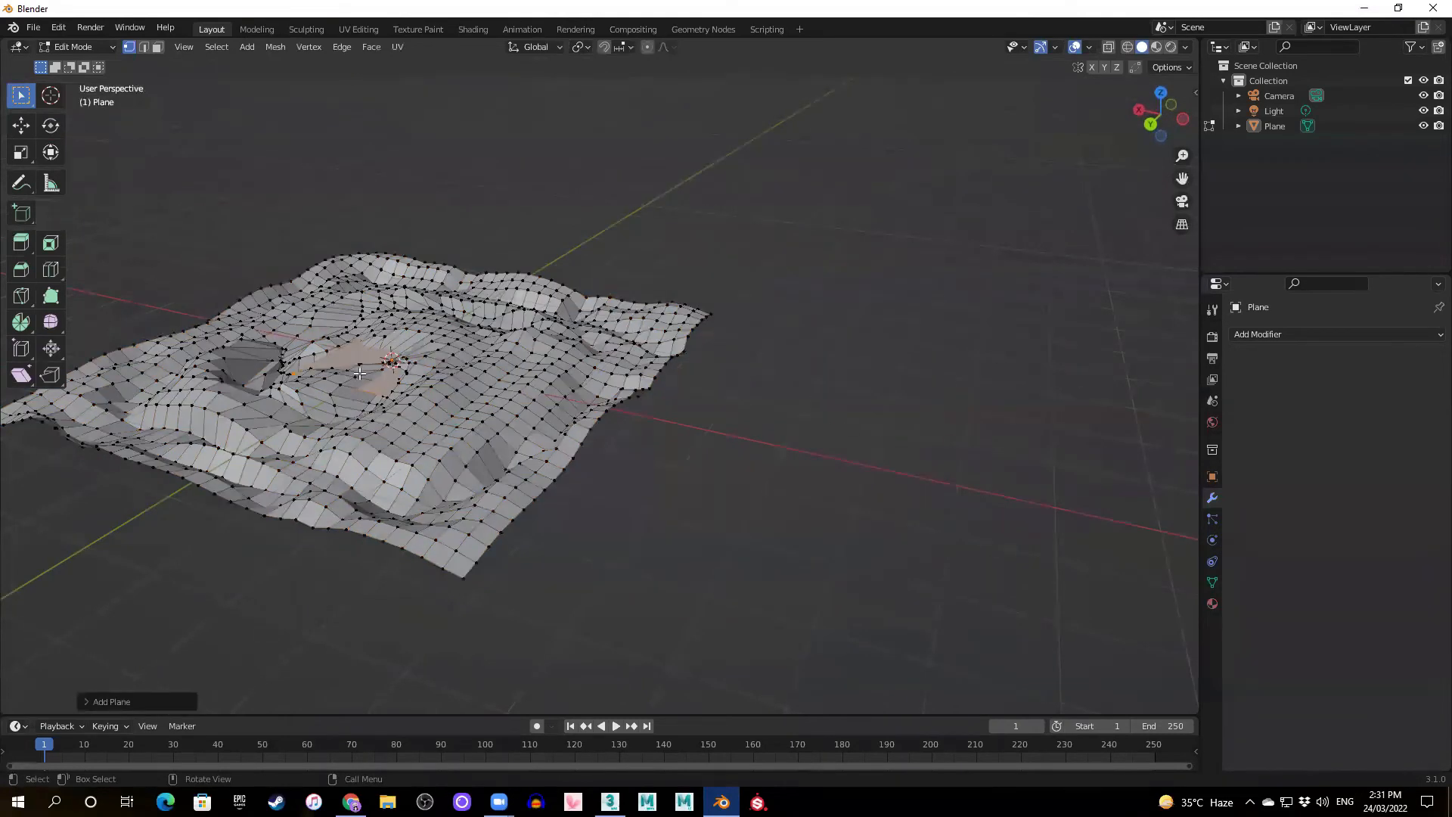
# - Move the new plane along the X axis clear of the sculpted surface and scale it up to a similar size
pyautogui.press('g')
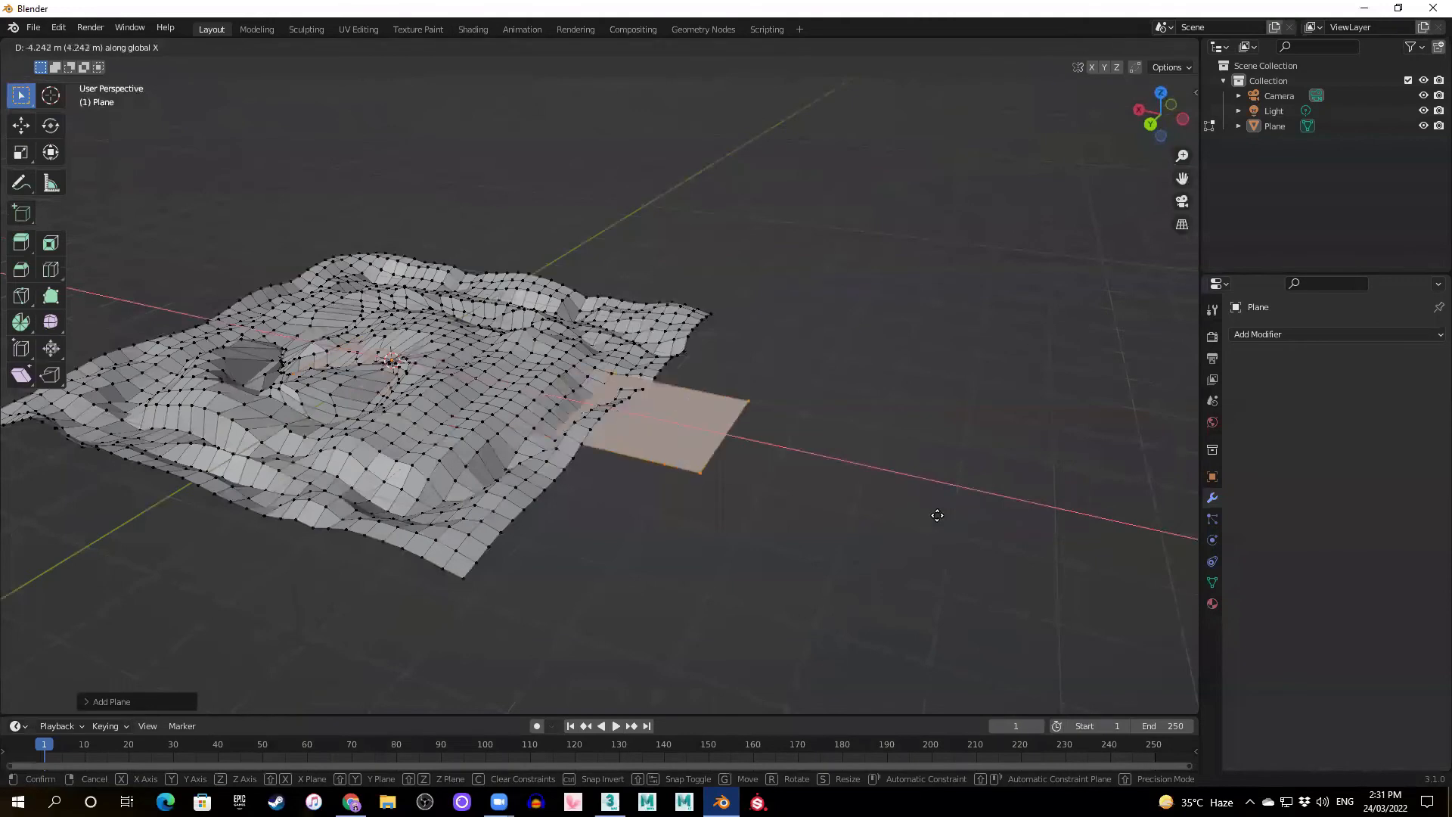
pyautogui.click(1151, 558)
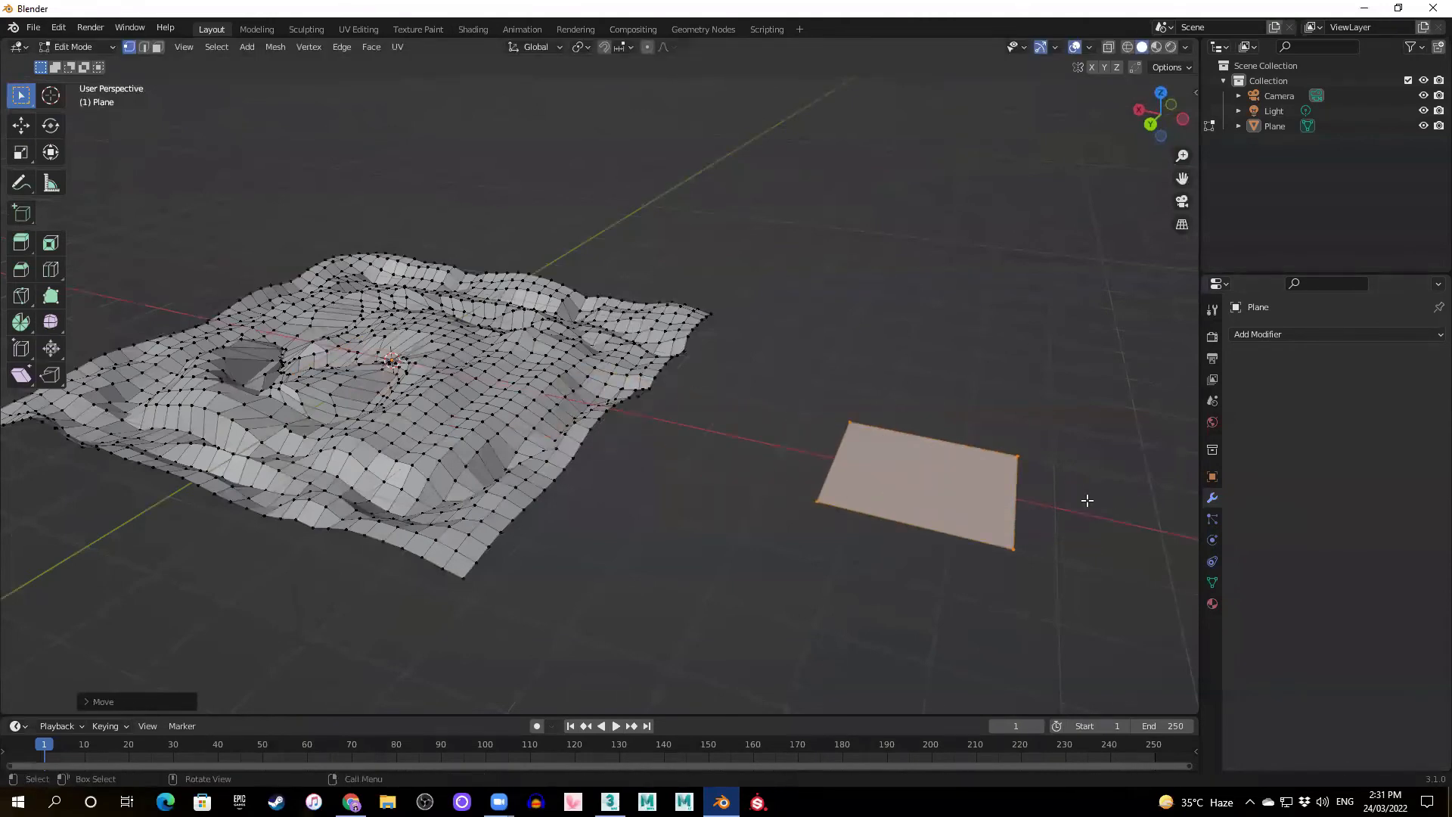
pyautogui.press('s')
pyautogui.keyDown('shift'); pyautogui.moveTo(778, 452); pyautogui.dragTo(620, 394, button='middle'); pyautogui.keyUp('shift')
pyautogui.scroll(-1, 714, 425)
pyautogui.moveTo(714, 425); pyautogui.dragTo(725, 385, button='middle')
pyautogui.scroll(4, 742, 442)
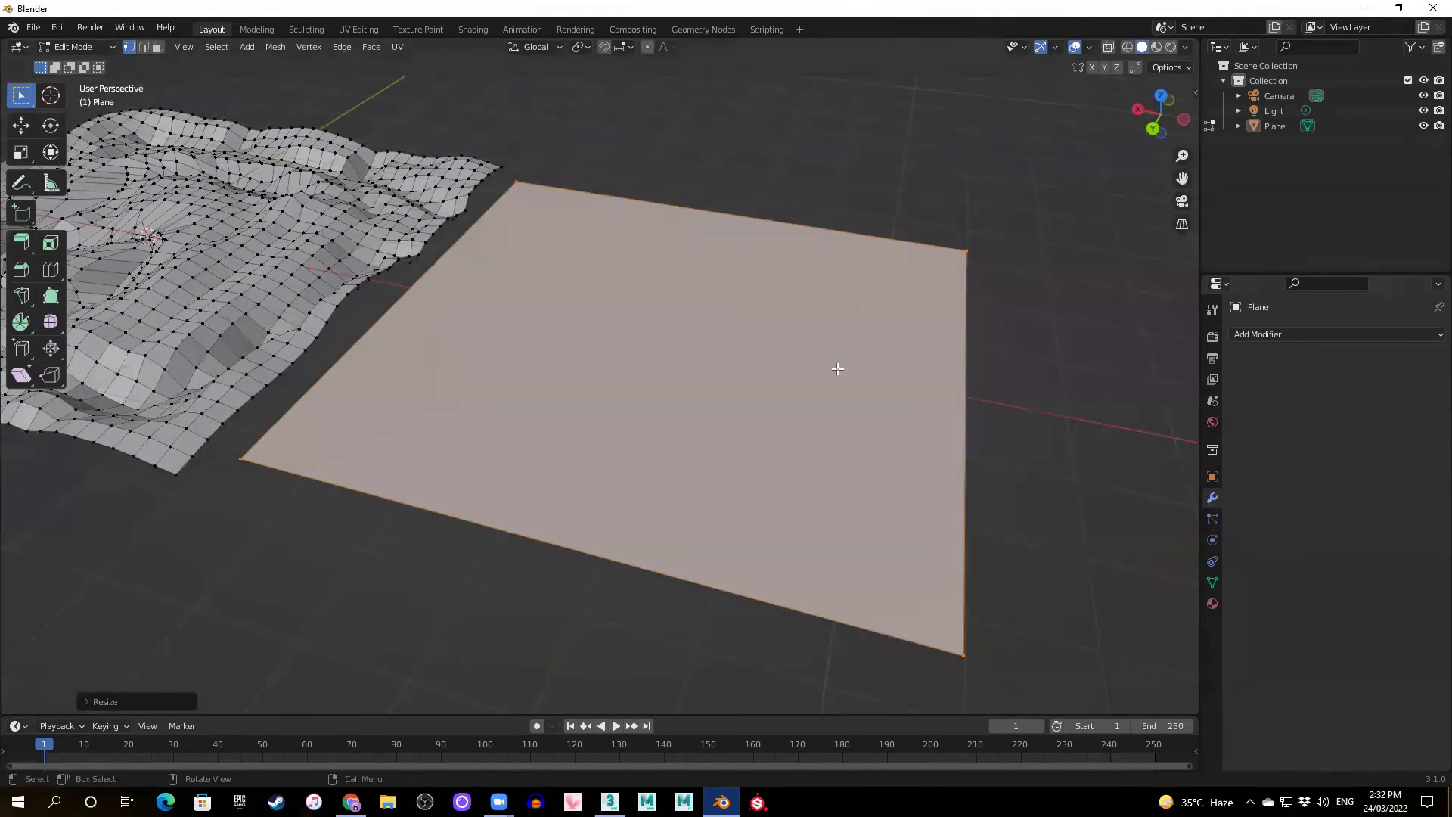
# - Add a Subdivision Surface modifier to the plane and set its viewport levels to 5
pyautogui.click(1391, 335)
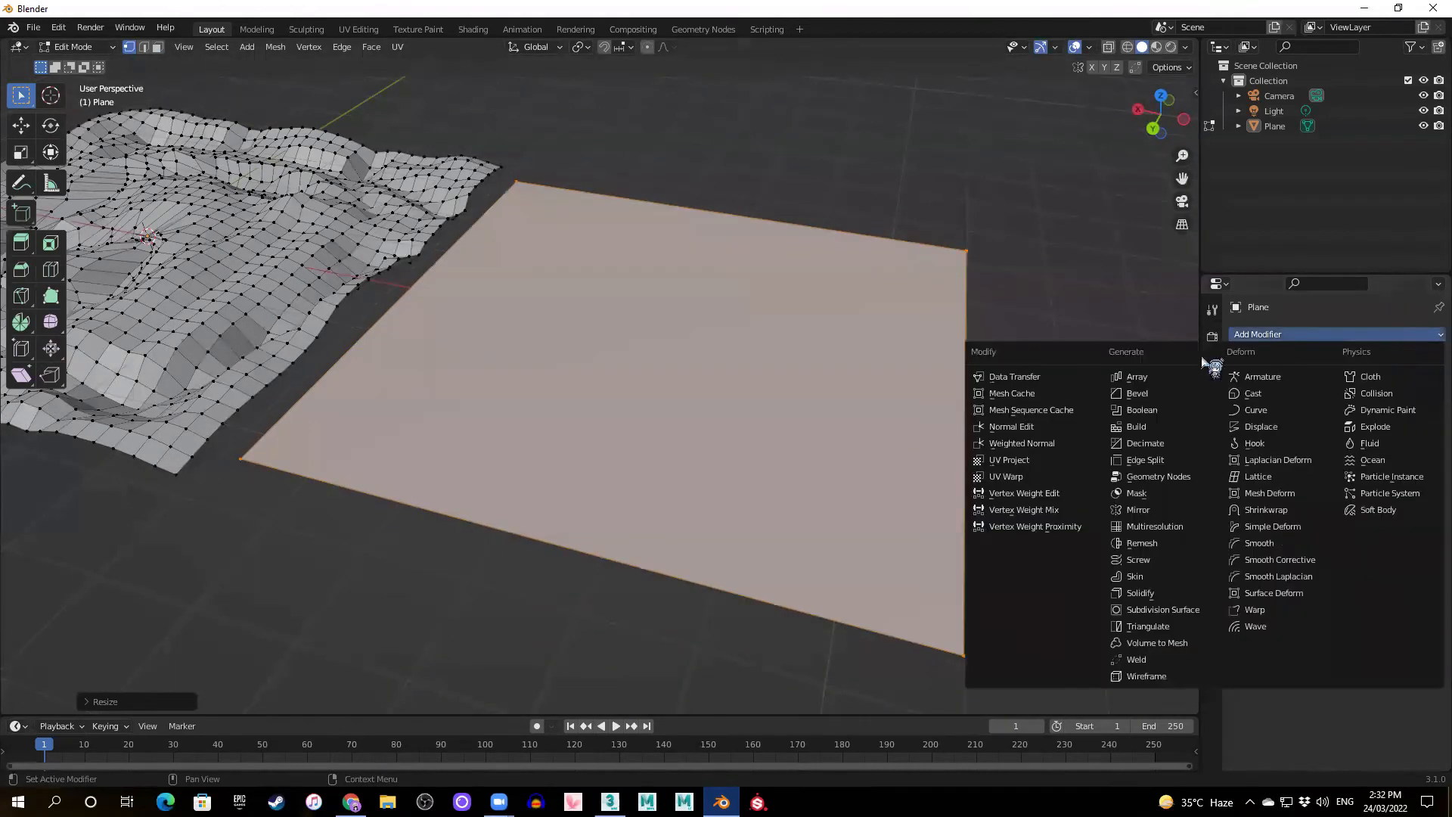
pyautogui.click(1180, 611)
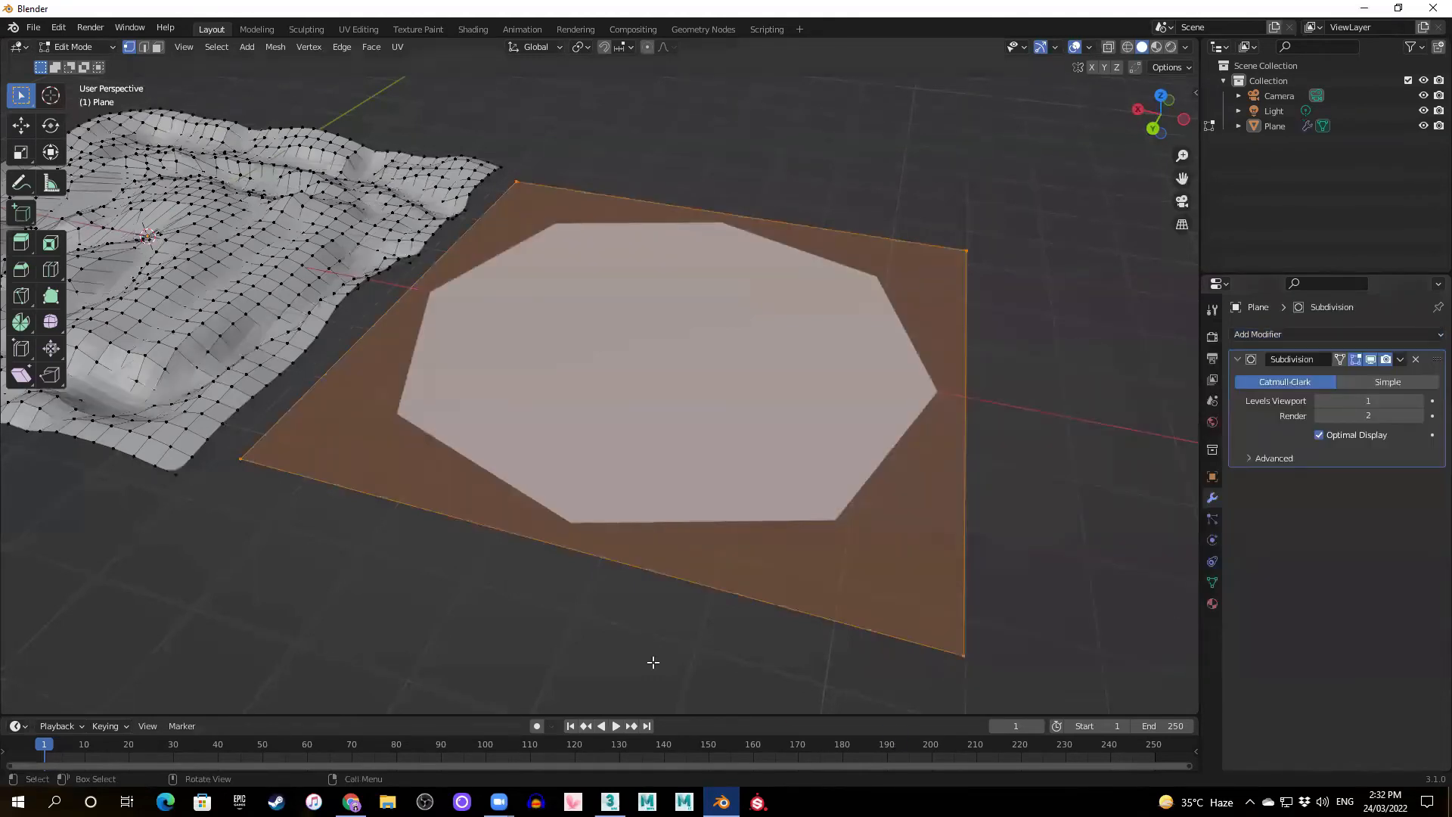
pyautogui.click(1420, 400)
pyautogui.click(1420, 401)
pyautogui.click(1419, 401)
pyautogui.click(1419, 401)
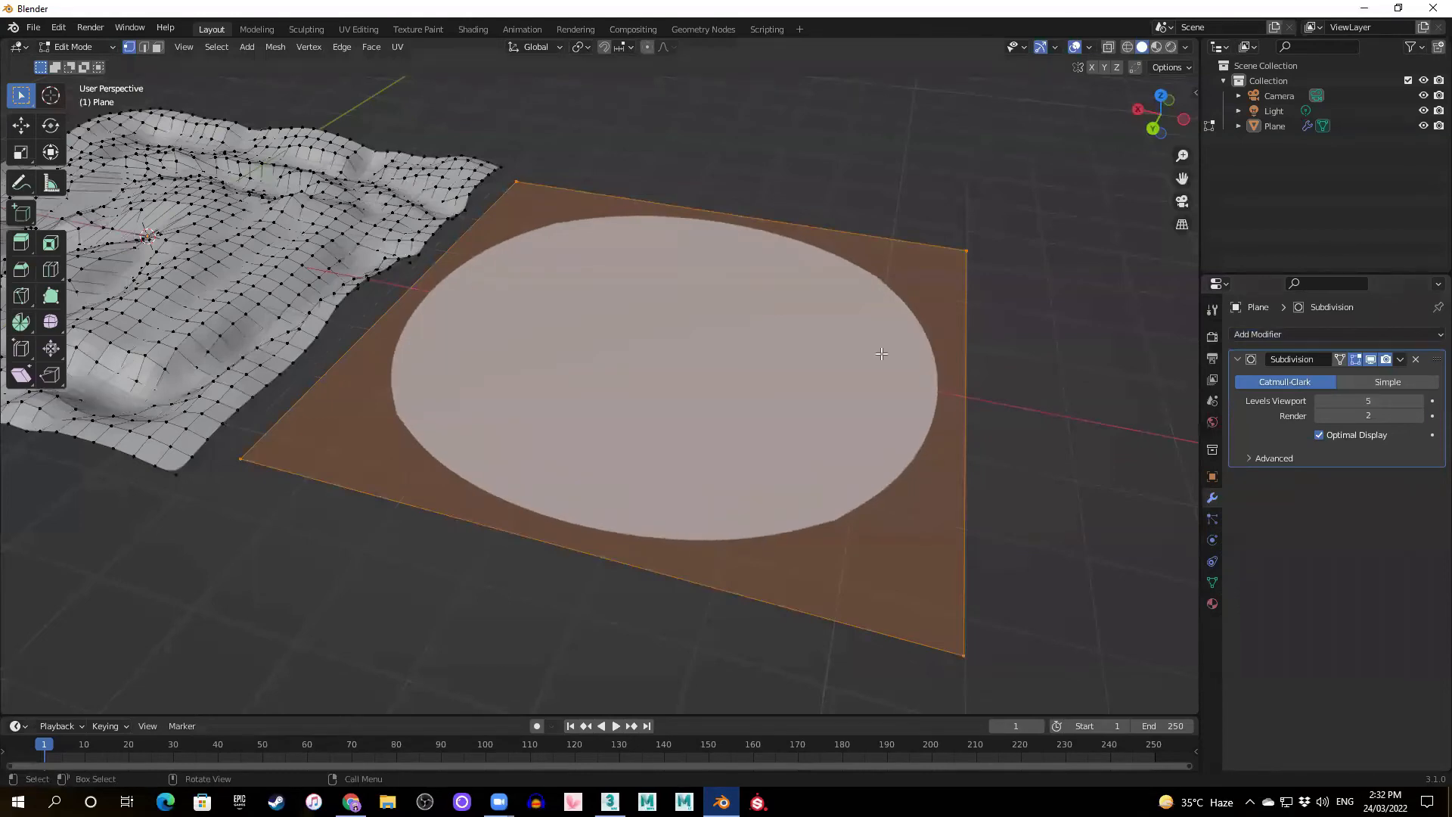
# - Examine how Catmull-Clark subdivision shapes the new plane, comparing viewport levels 4 and 5 from several angles
pyautogui.moveTo(914, 442); pyautogui.dragTo(809, 420, button='middle')
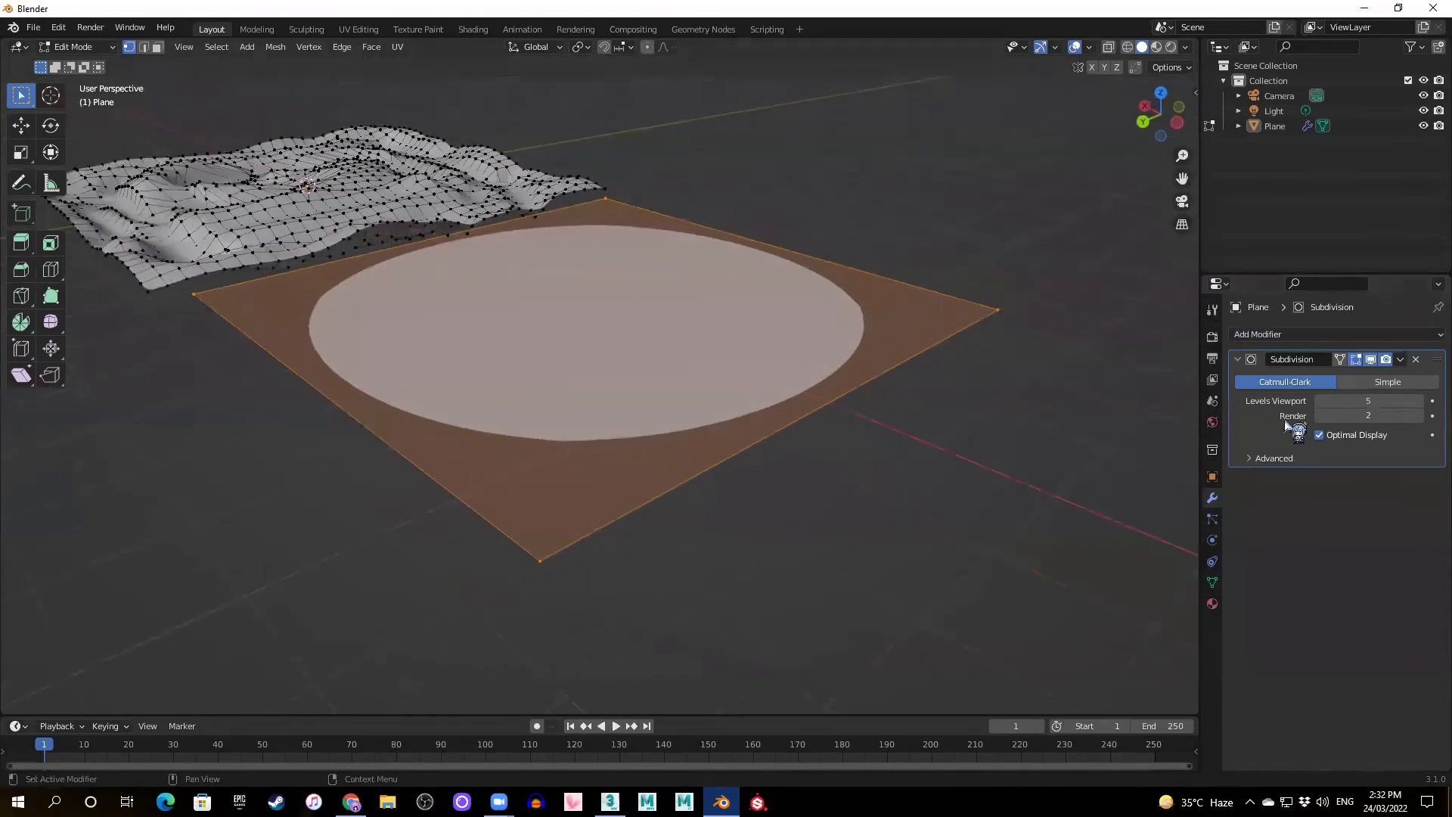
pyautogui.click(1320, 401)
pyautogui.click(1423, 401)
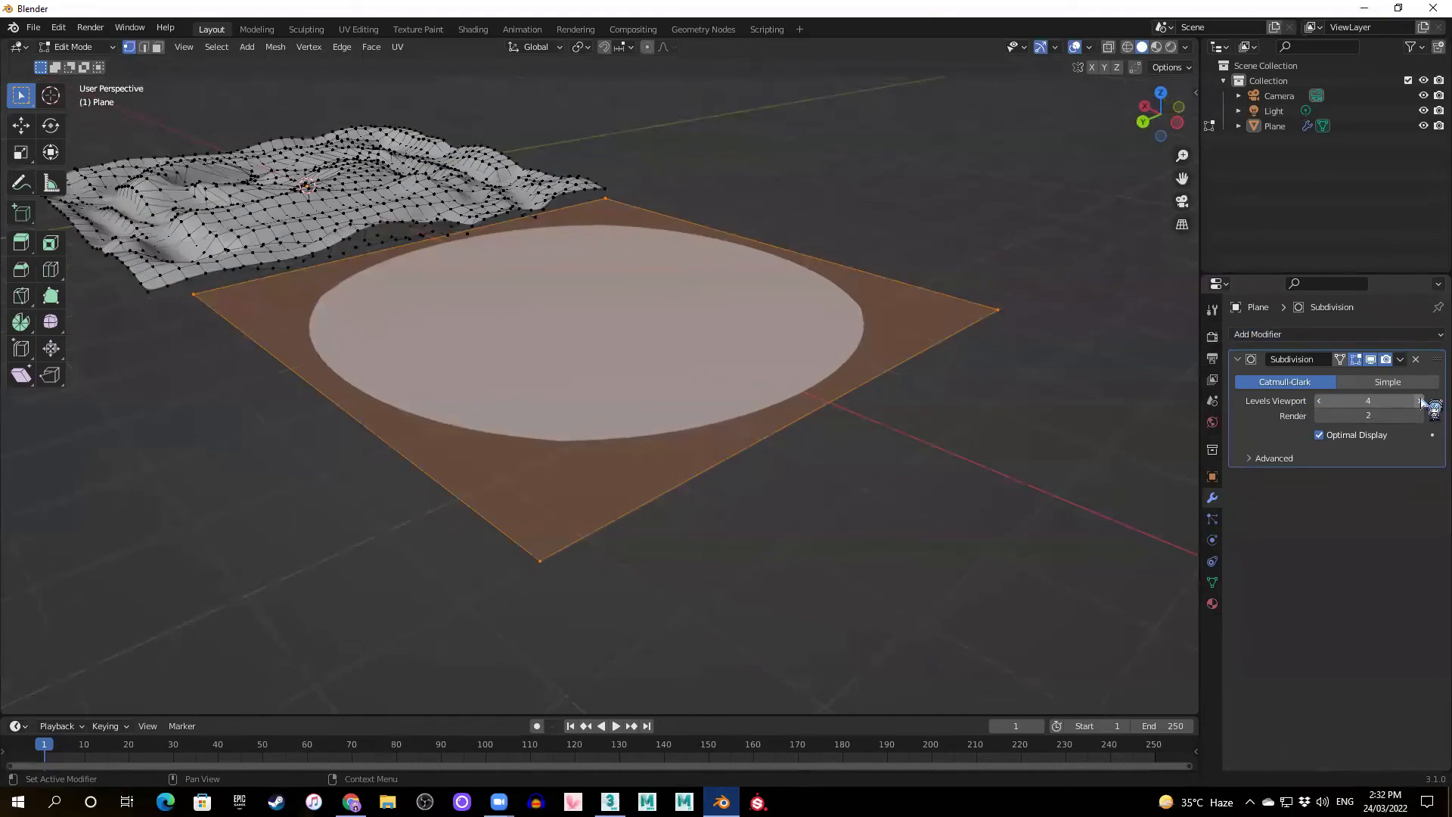
pyautogui.scroll(4, 823, 492)
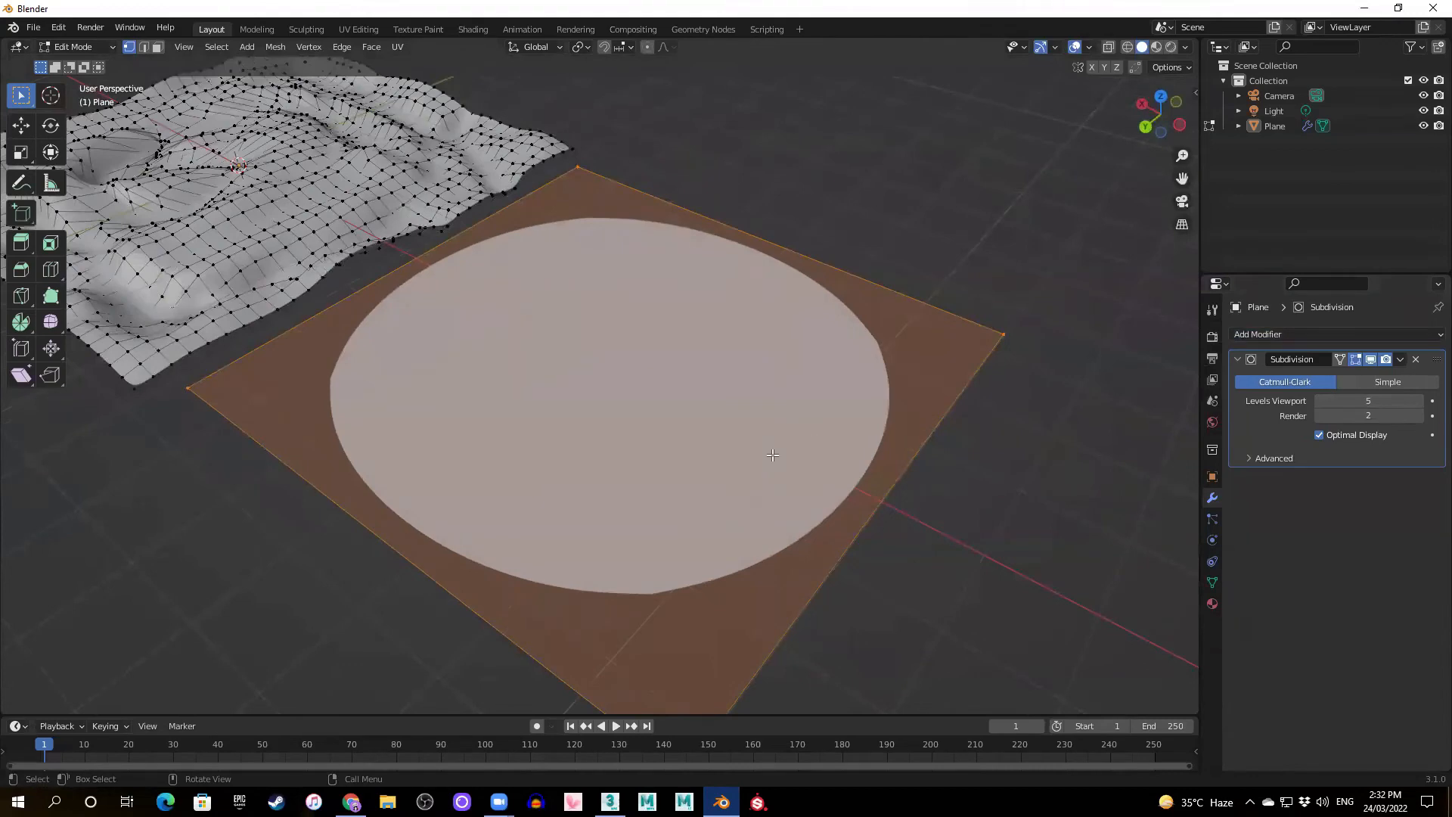
pyautogui.moveTo(772, 455); pyautogui.dragTo(833, 389, button='middle')
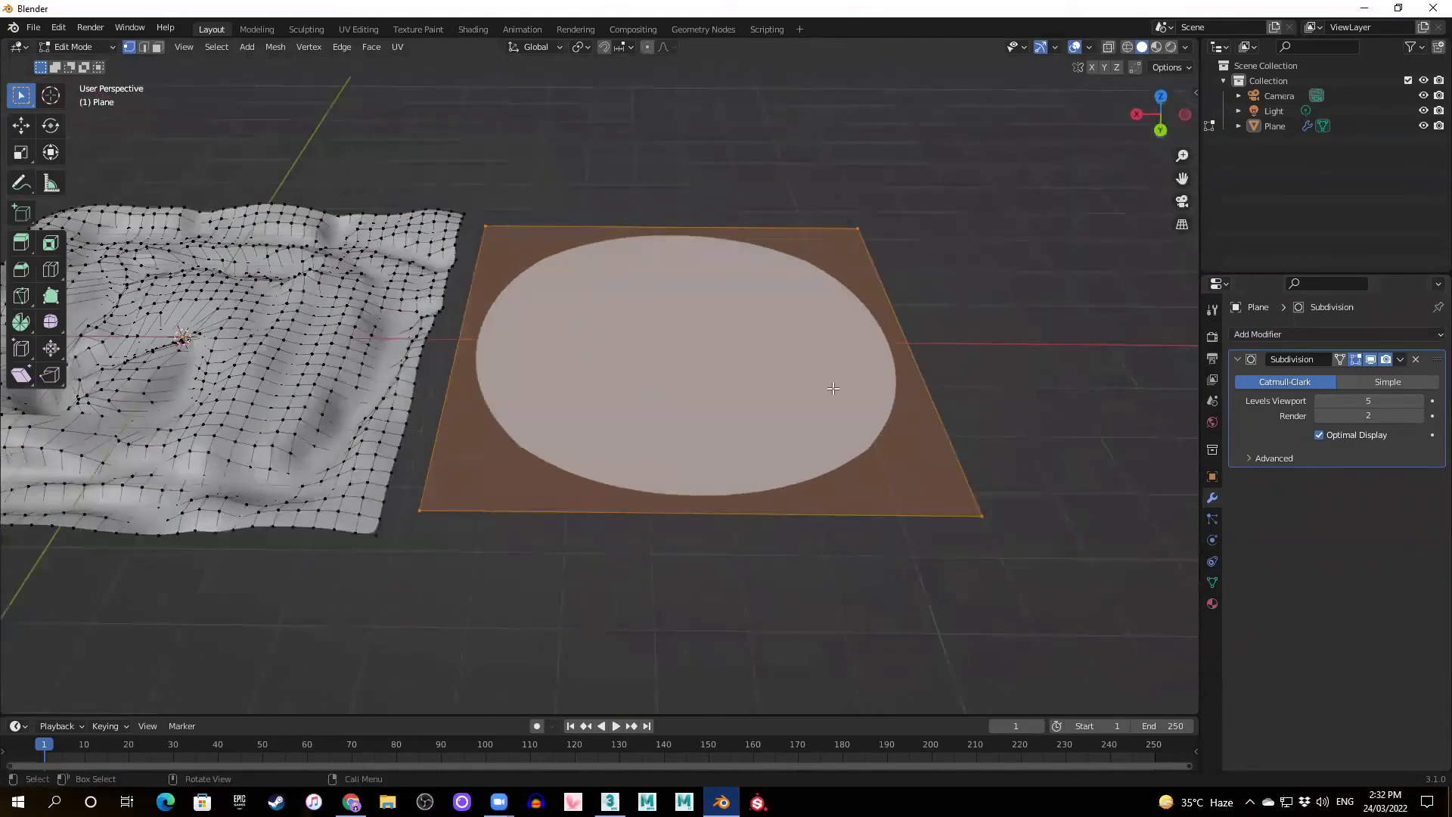
pyautogui.moveTo(461, 410); pyautogui.dragTo(451, 412, button='middle')
pyautogui.keyDown('shift'); pyautogui.moveTo(227, 259); pyautogui.dragTo(432, 311, button='middle'); pyautogui.keyUp('shift')
pyautogui.moveTo(673, 428); pyautogui.dragTo(737, 551, button='middle')
pyautogui.scroll(1, 831, 464)
pyautogui.moveTo(839, 464); pyautogui.dragTo(747, 421, button='middle')
pyautogui.keyDown('shift'); pyautogui.moveTo(938, 413); pyautogui.dragTo(880, 408, button='middle'); pyautogui.keyUp('shift')
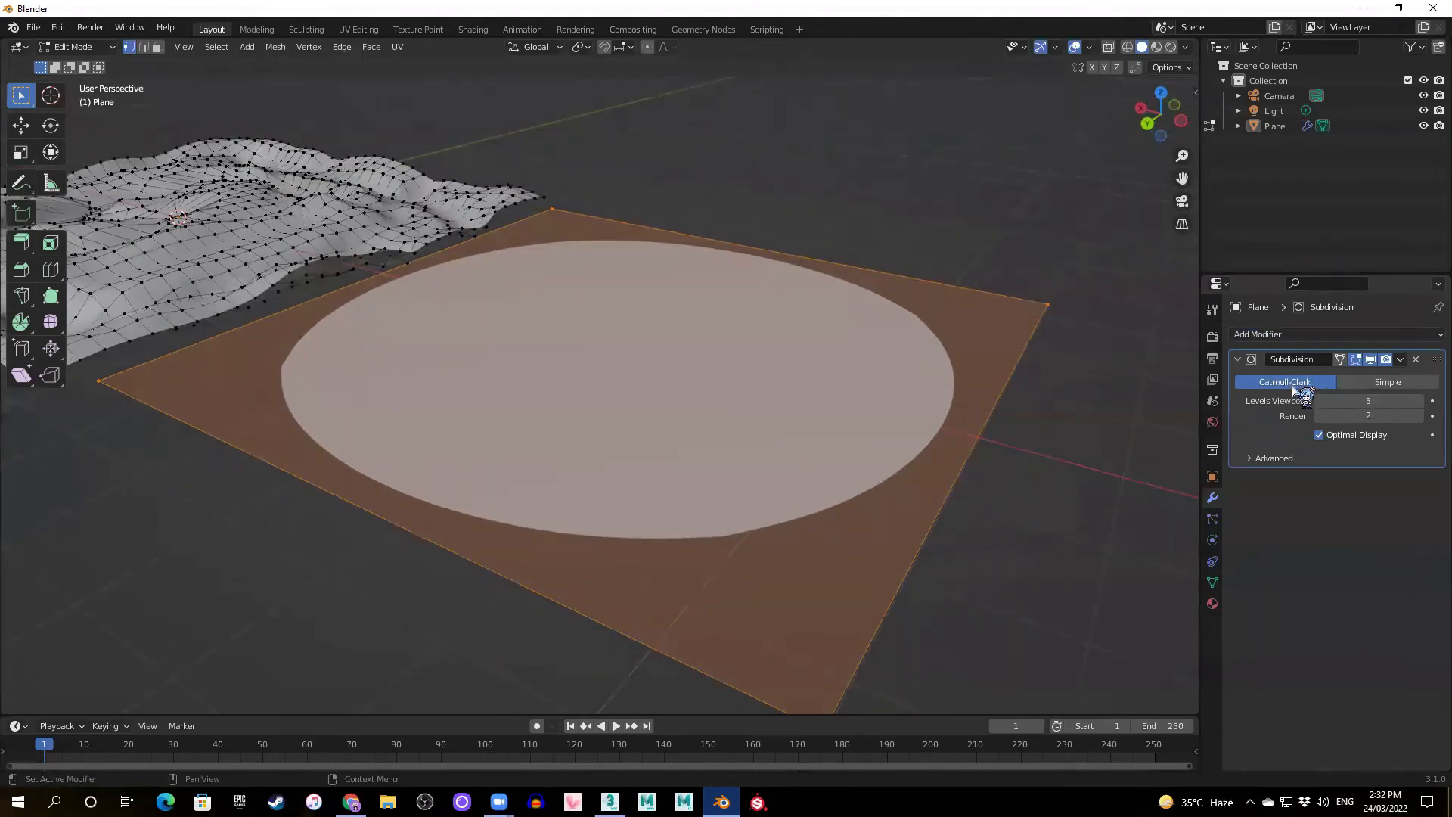
# - Set the Subdivision modifier's type to Simple and apply the modifier to the plane in Object Mode
pyautogui.click(1399, 383)
pyautogui.moveTo(620, 424); pyautogui.dragTo(941, 355, button='middle')
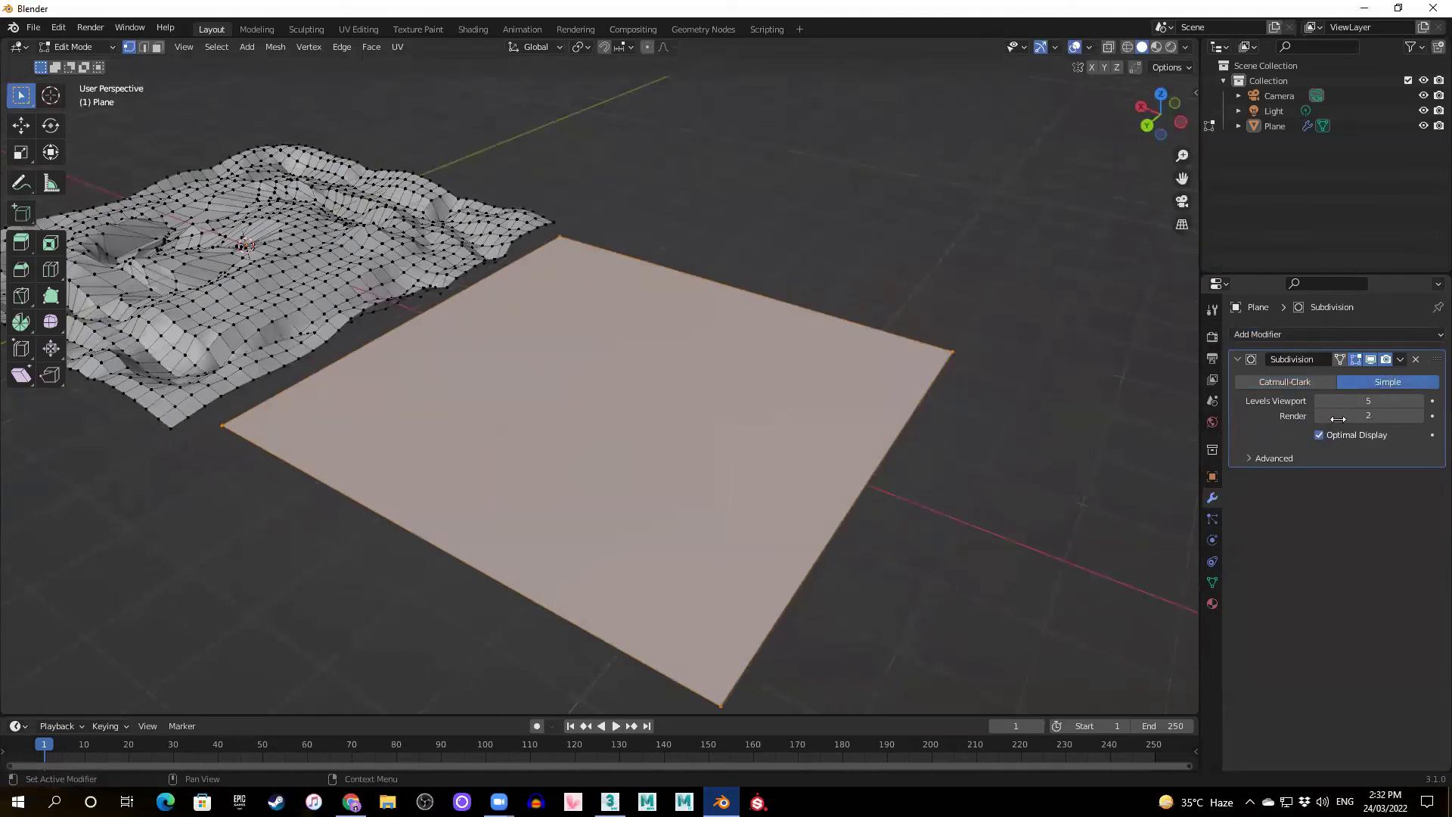
pyautogui.click(1400, 360)
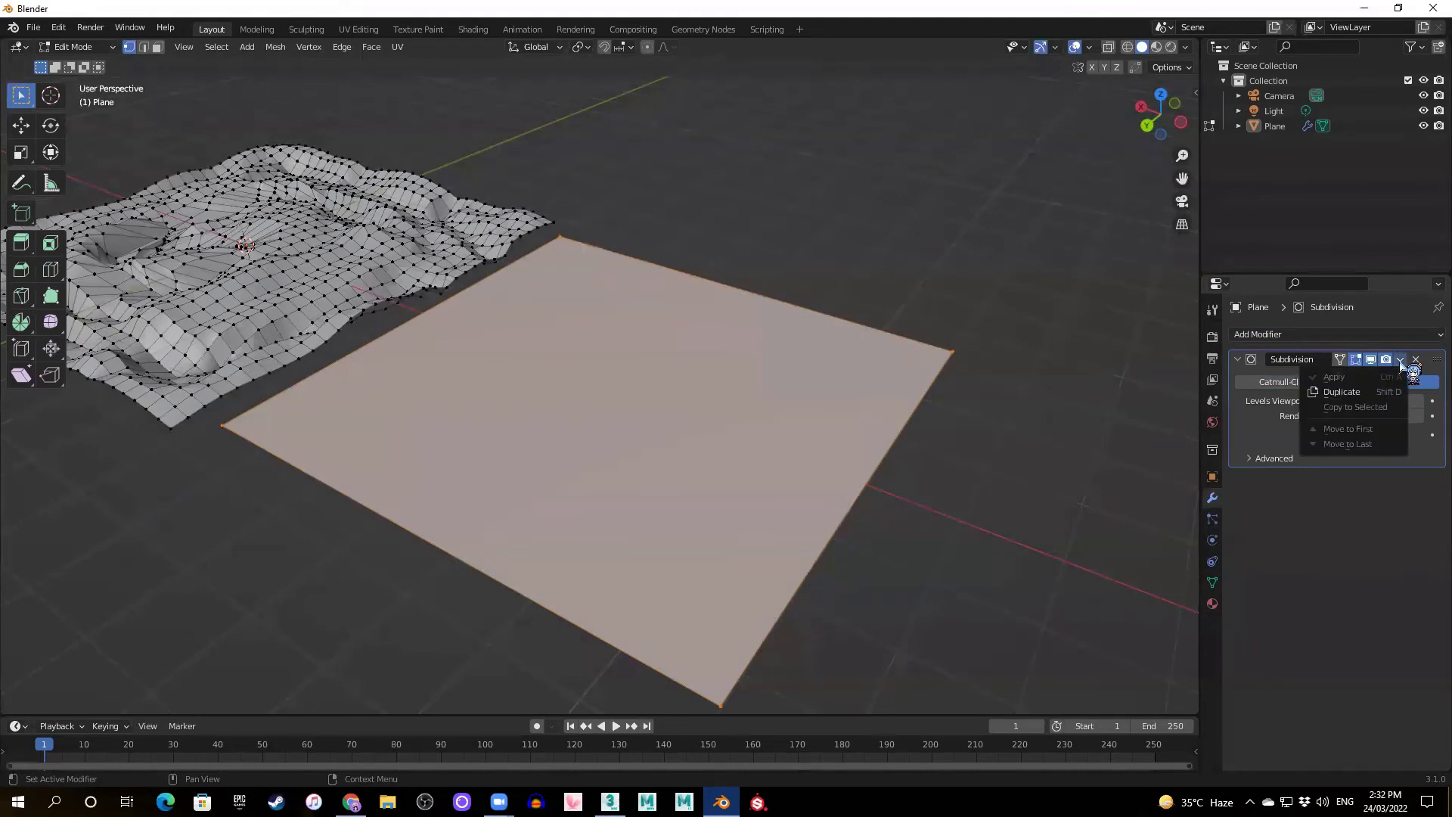
pyautogui.press('Tab')
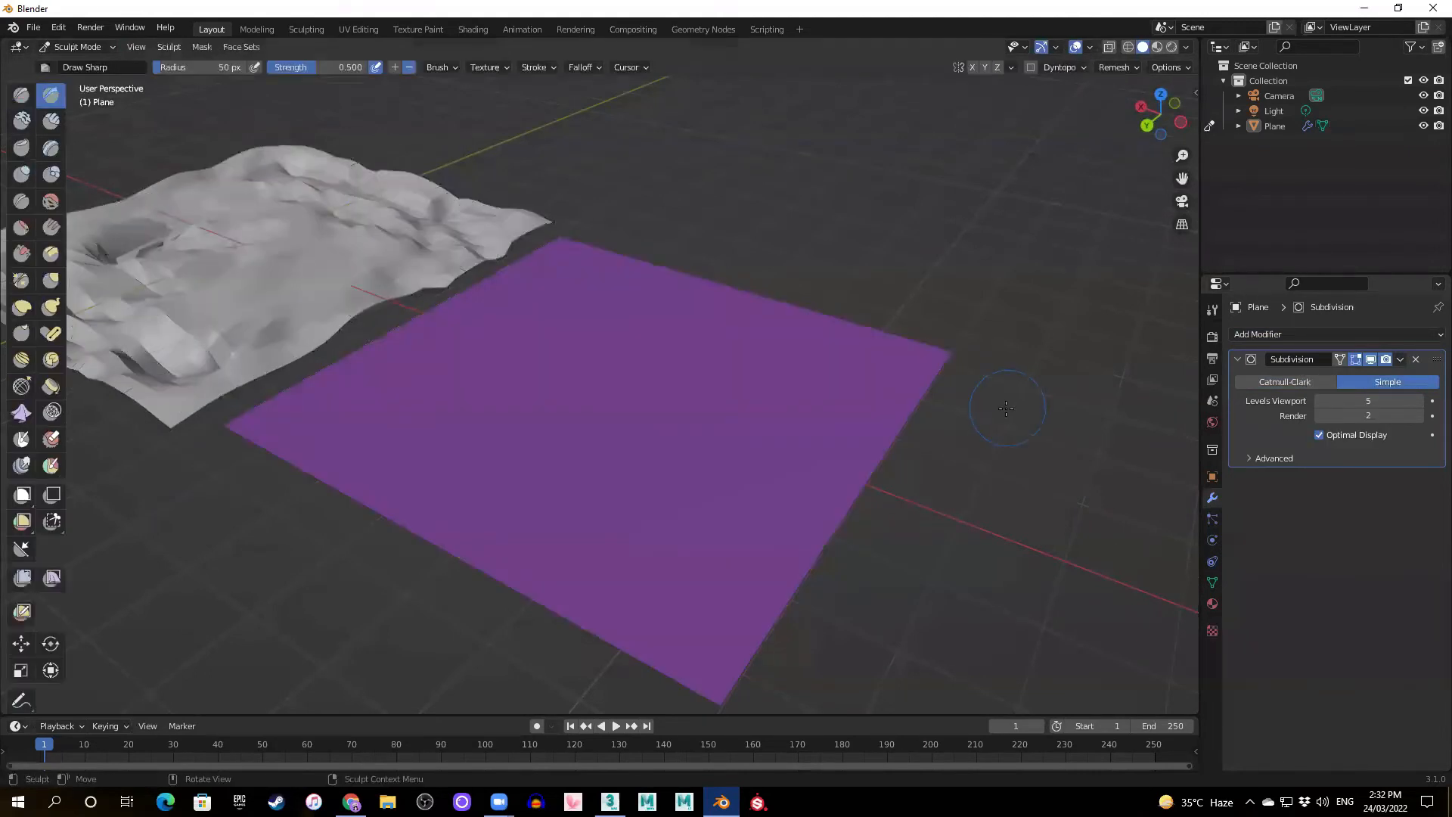
pyautogui.press('Tab')
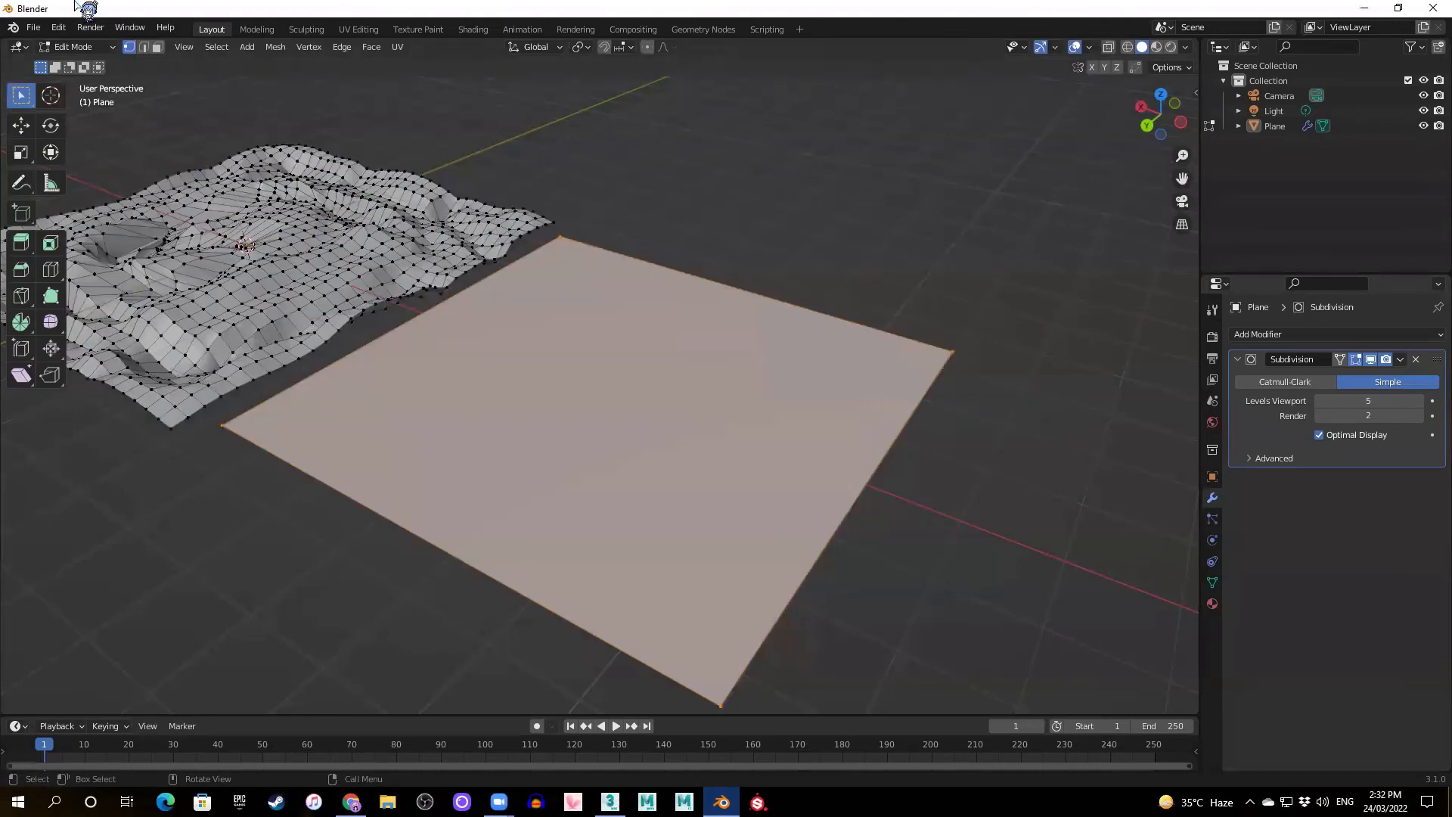
pyautogui.click(112, 51)
pyautogui.click(76, 64)
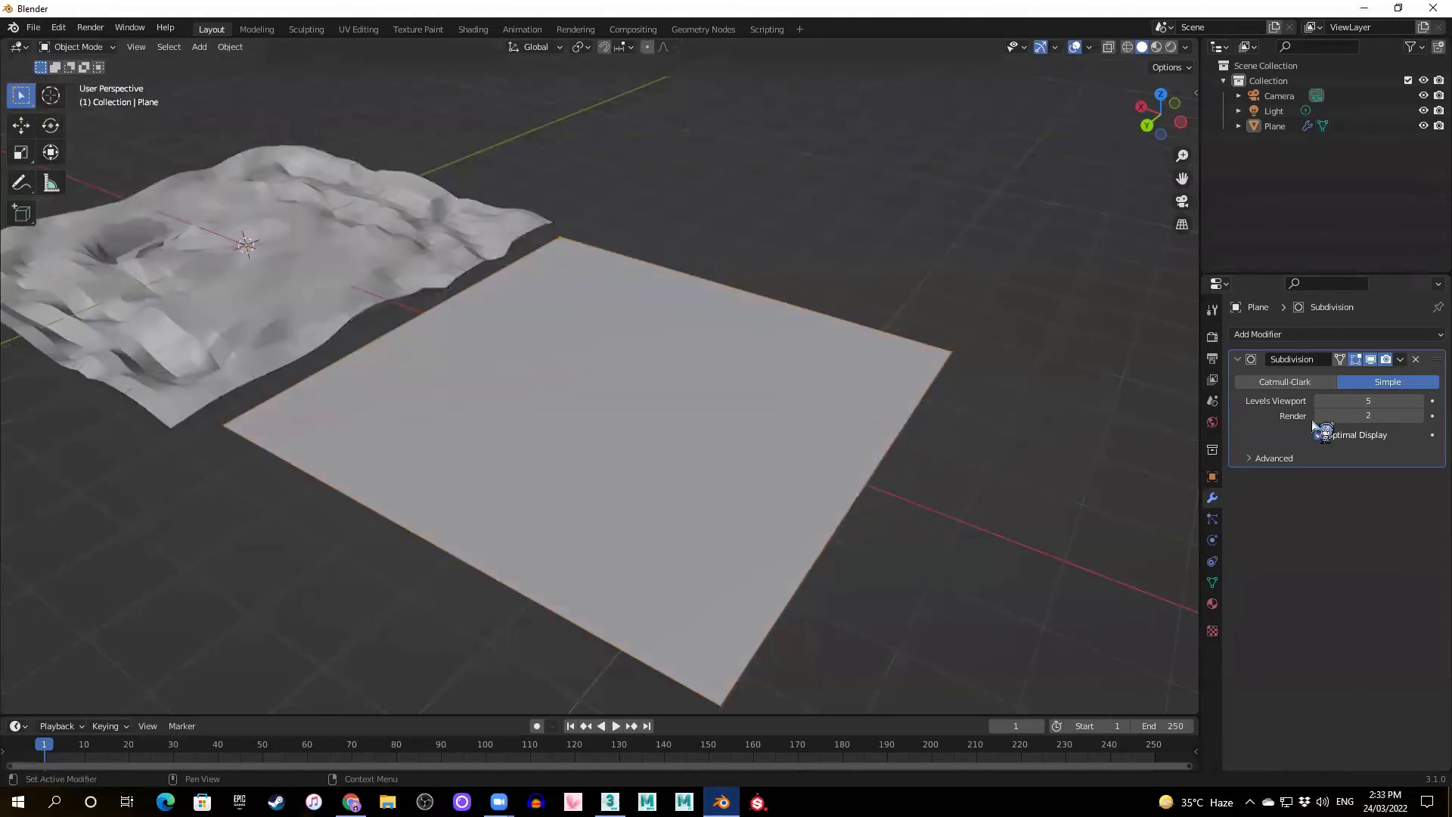
pyautogui.click(732, 443)
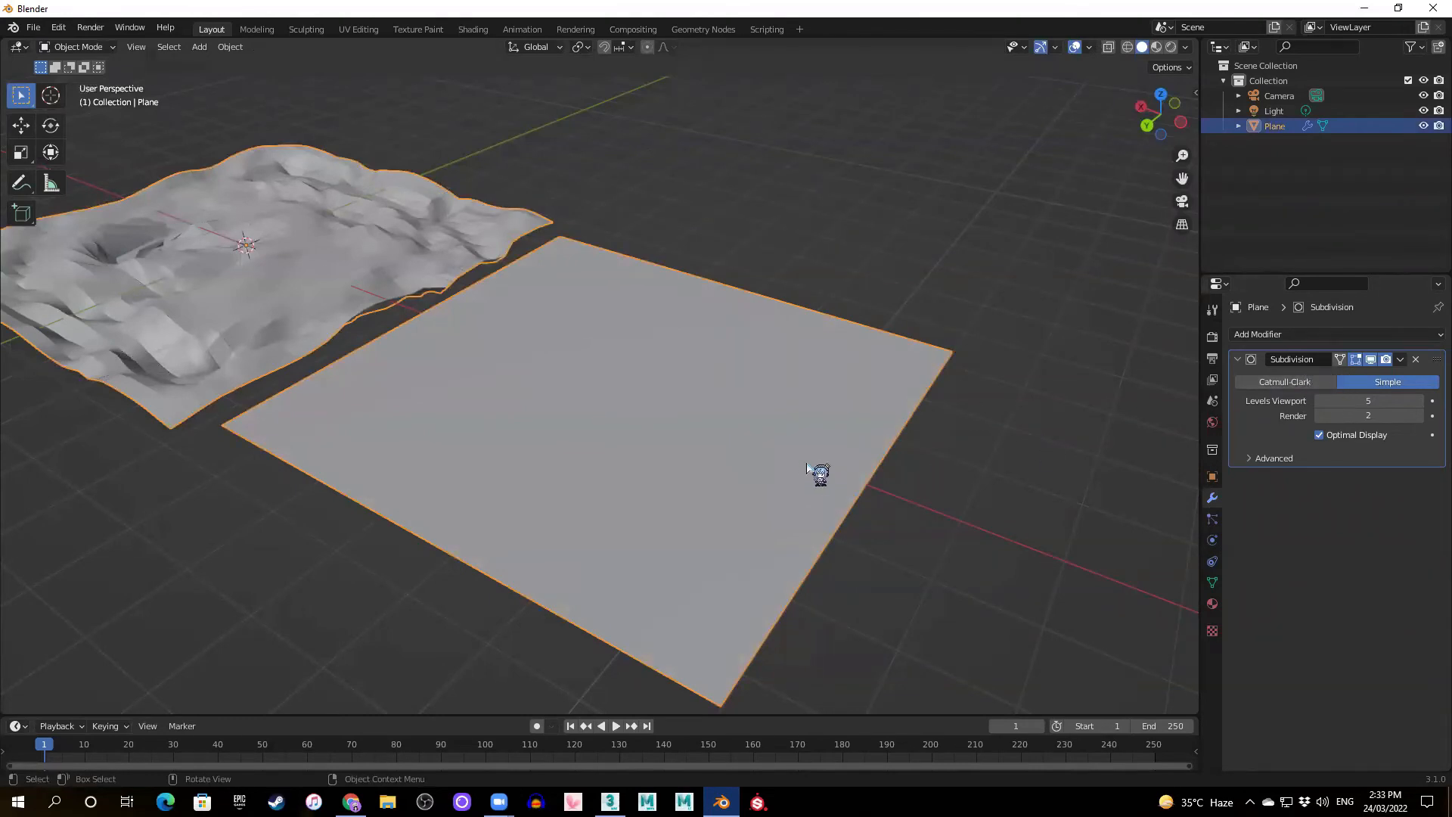
pyautogui.click(1399, 360)
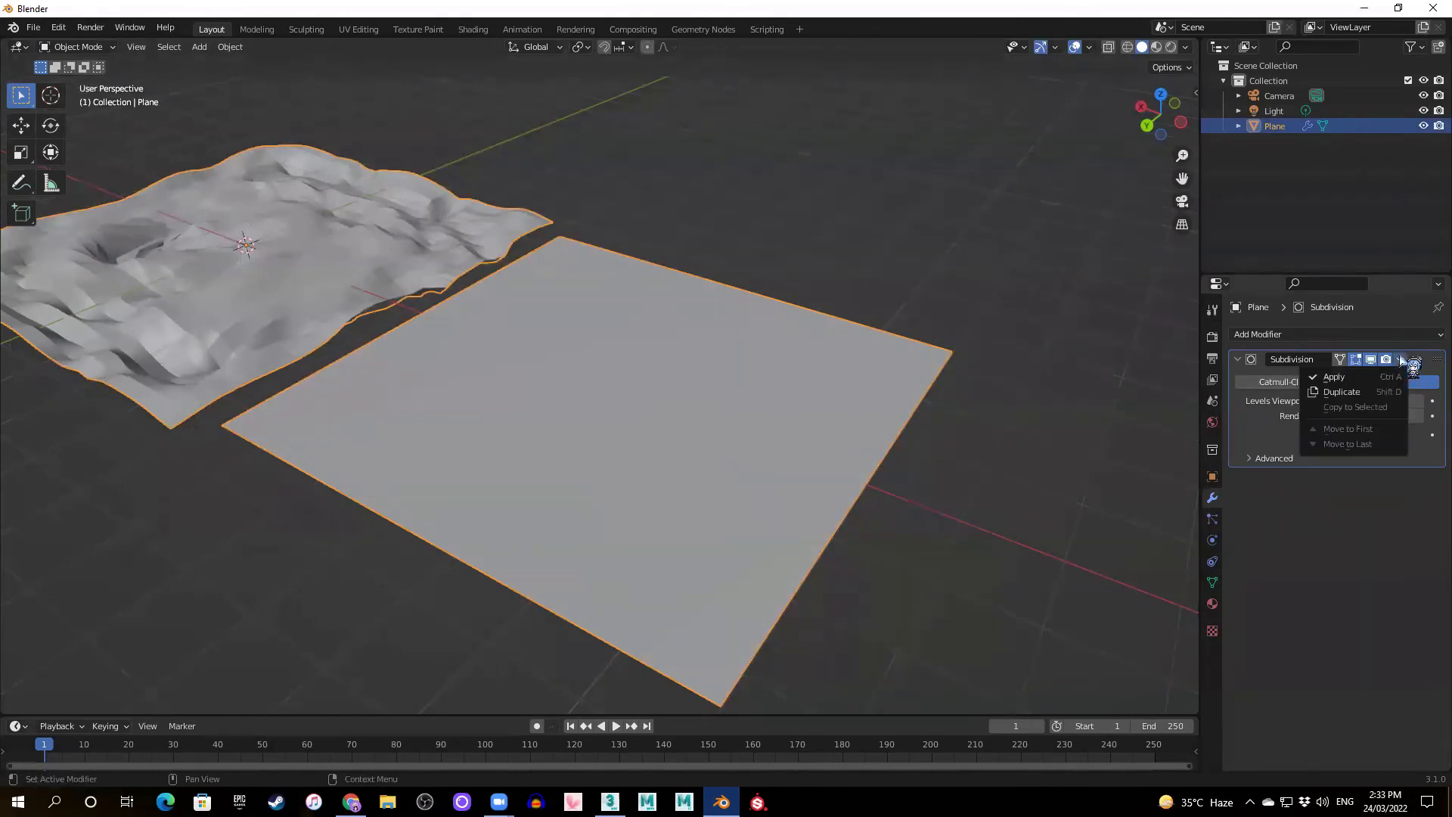
pyautogui.click(1366, 377)
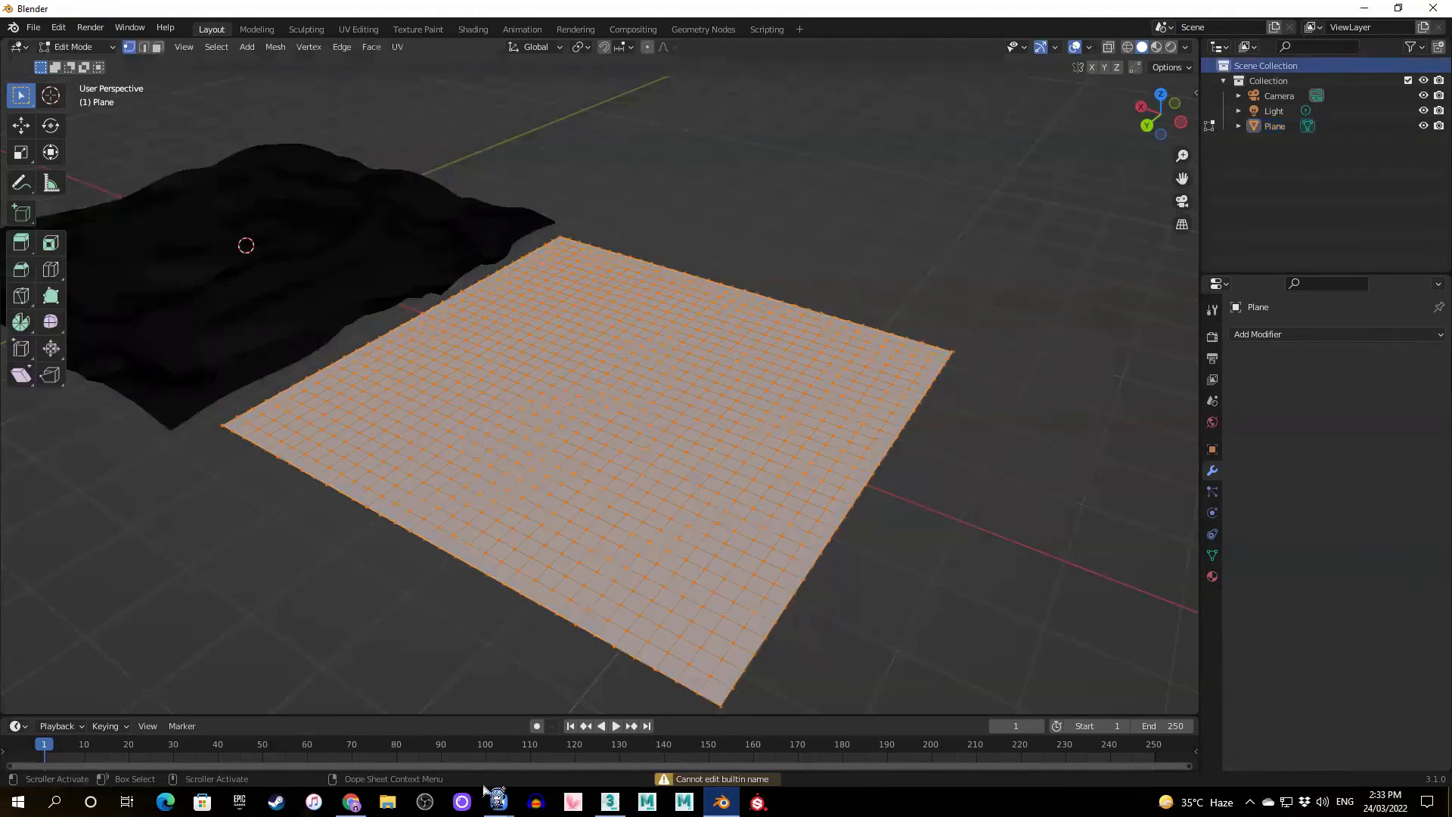
# - Enter Sculpt Mode and carve Draw Sharp strokes across the middle and along the edges of the new dense plane
pyautogui.moveTo(810, 603); pyautogui.dragTo(875, 538, button='middle')
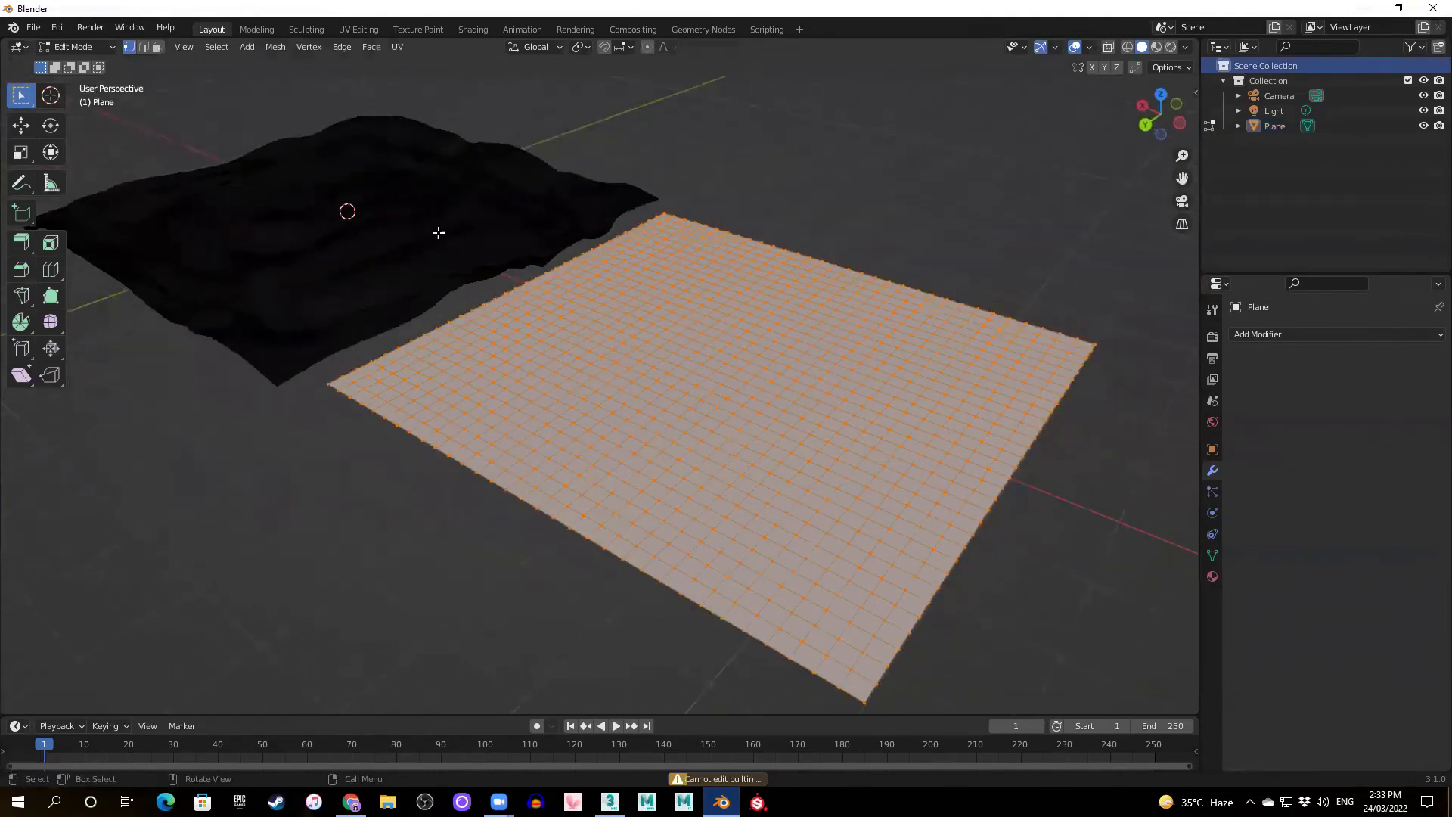
pyautogui.moveTo(777, 412); pyautogui.dragTo(858, 287, button='middle')
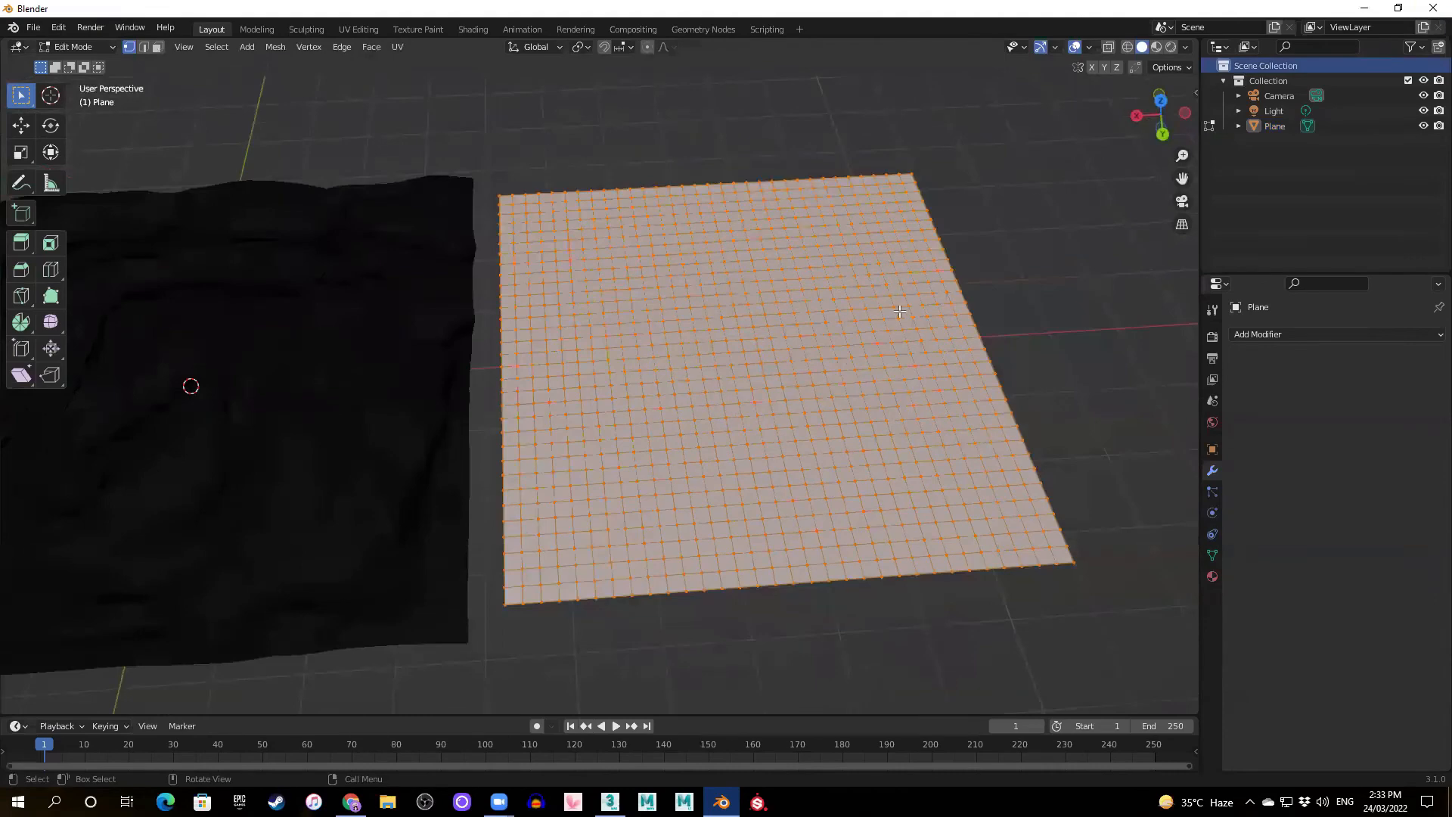
pyautogui.moveTo(906, 431); pyautogui.dragTo(125, 138, button='middle')
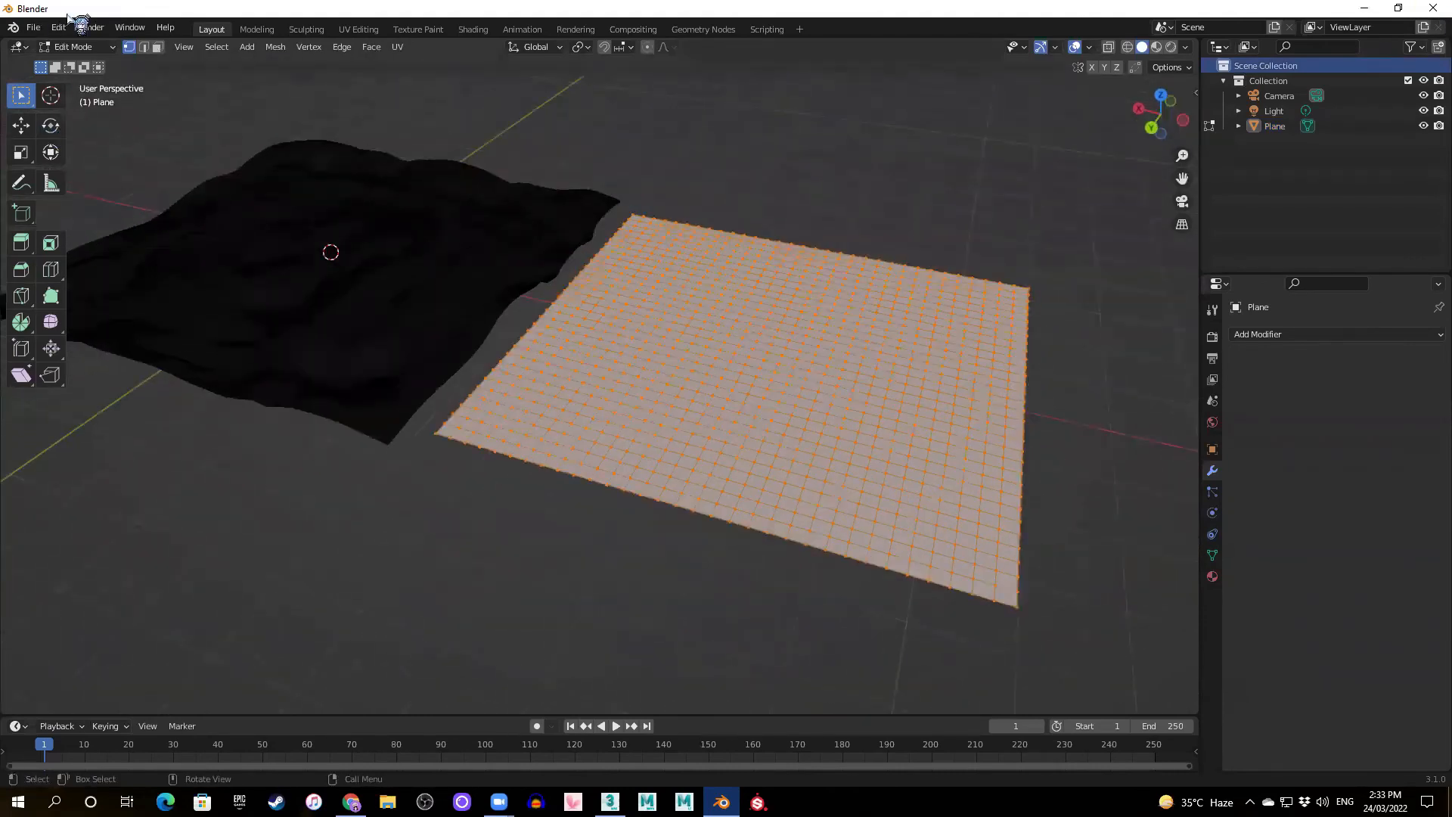
pyautogui.click(113, 46)
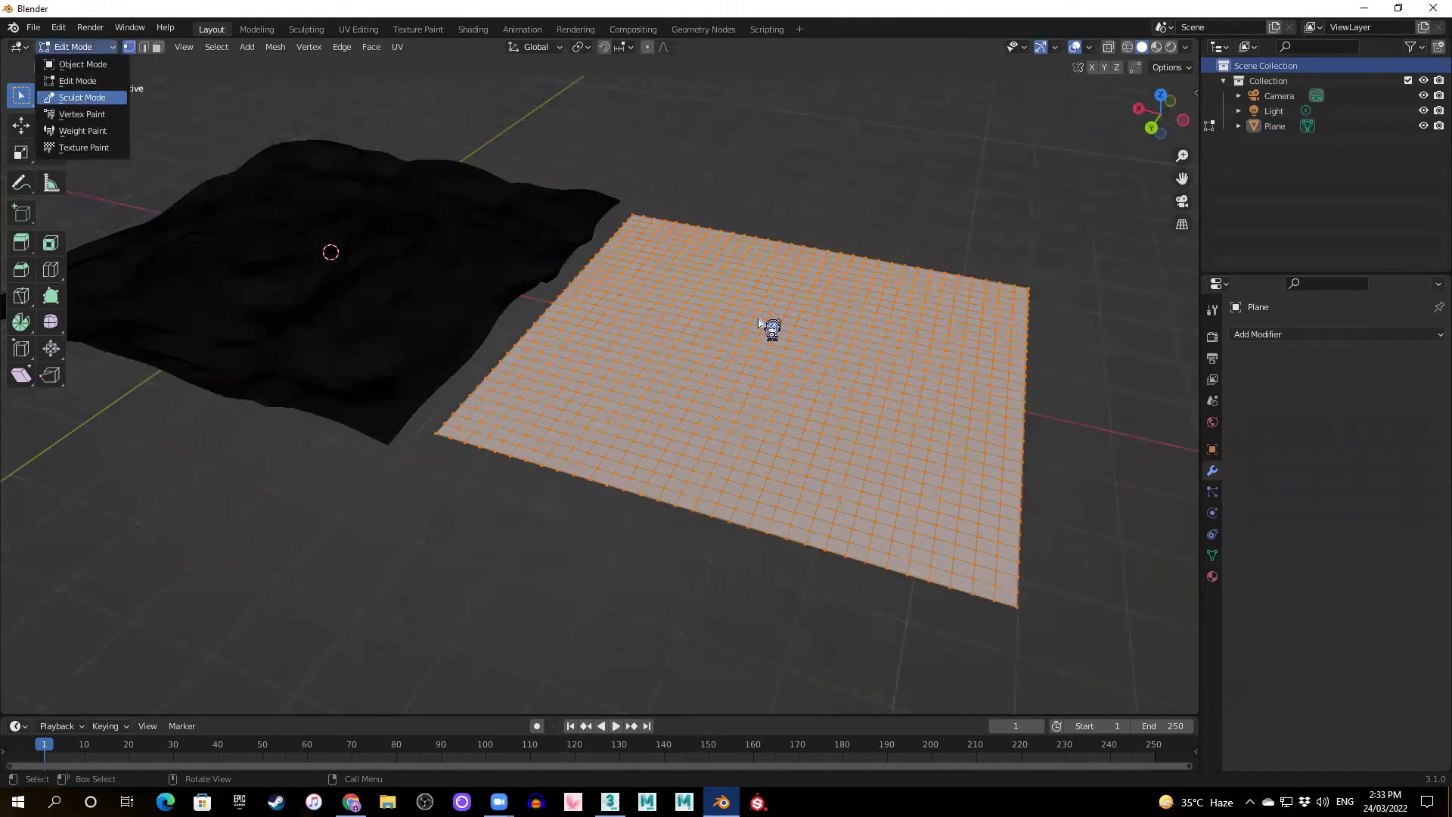
pyautogui.moveTo(749, 285); pyautogui.dragTo(702, 431)
pyautogui.moveTo(942, 440)
pyautogui.mouseDown()
pyautogui.moveTo(749, 473)
pyautogui.moveTo(616, 397)
pyautogui.mouseUp()
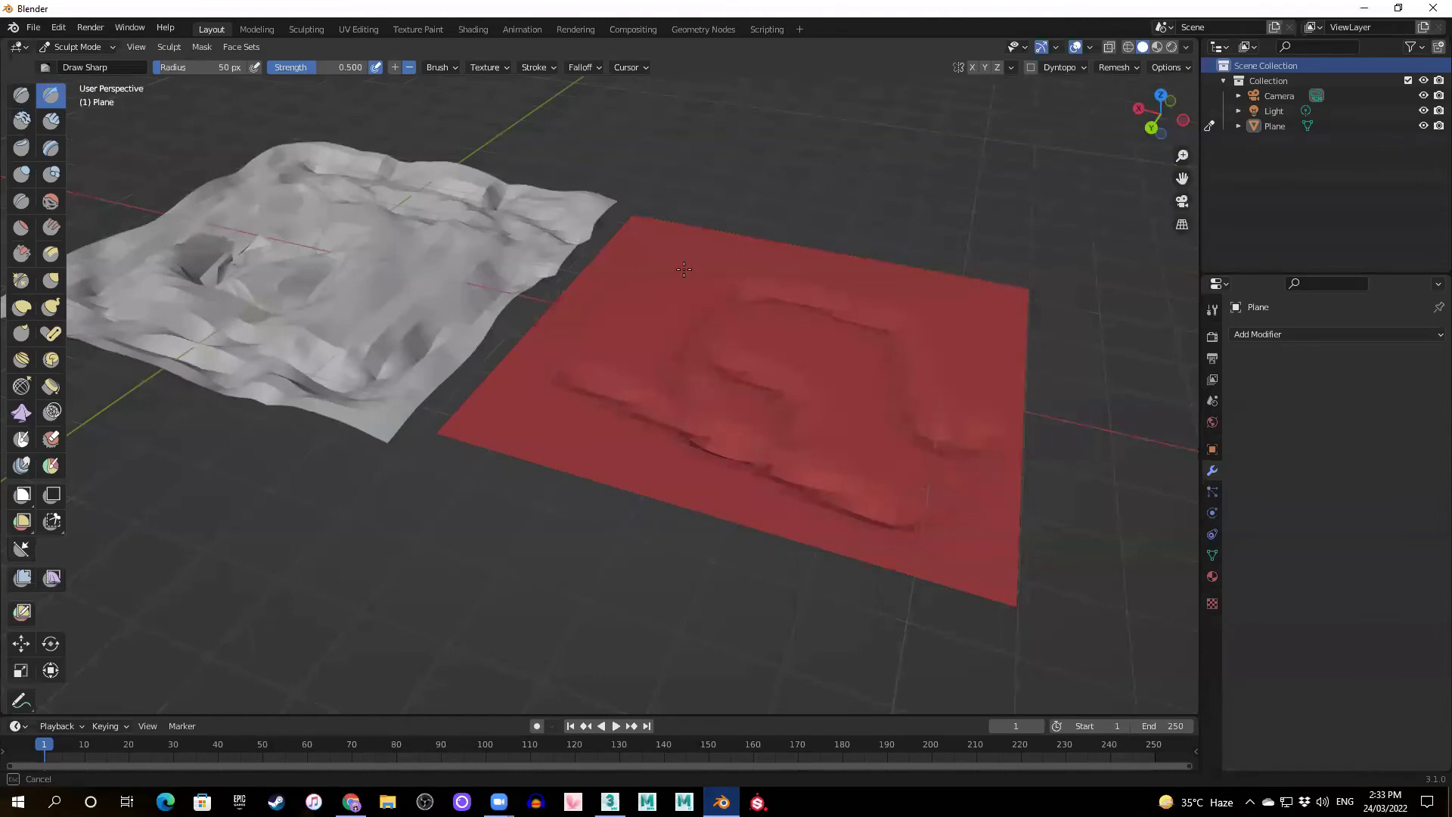
pyautogui.moveTo(983, 558); pyautogui.dragTo(508, 420)
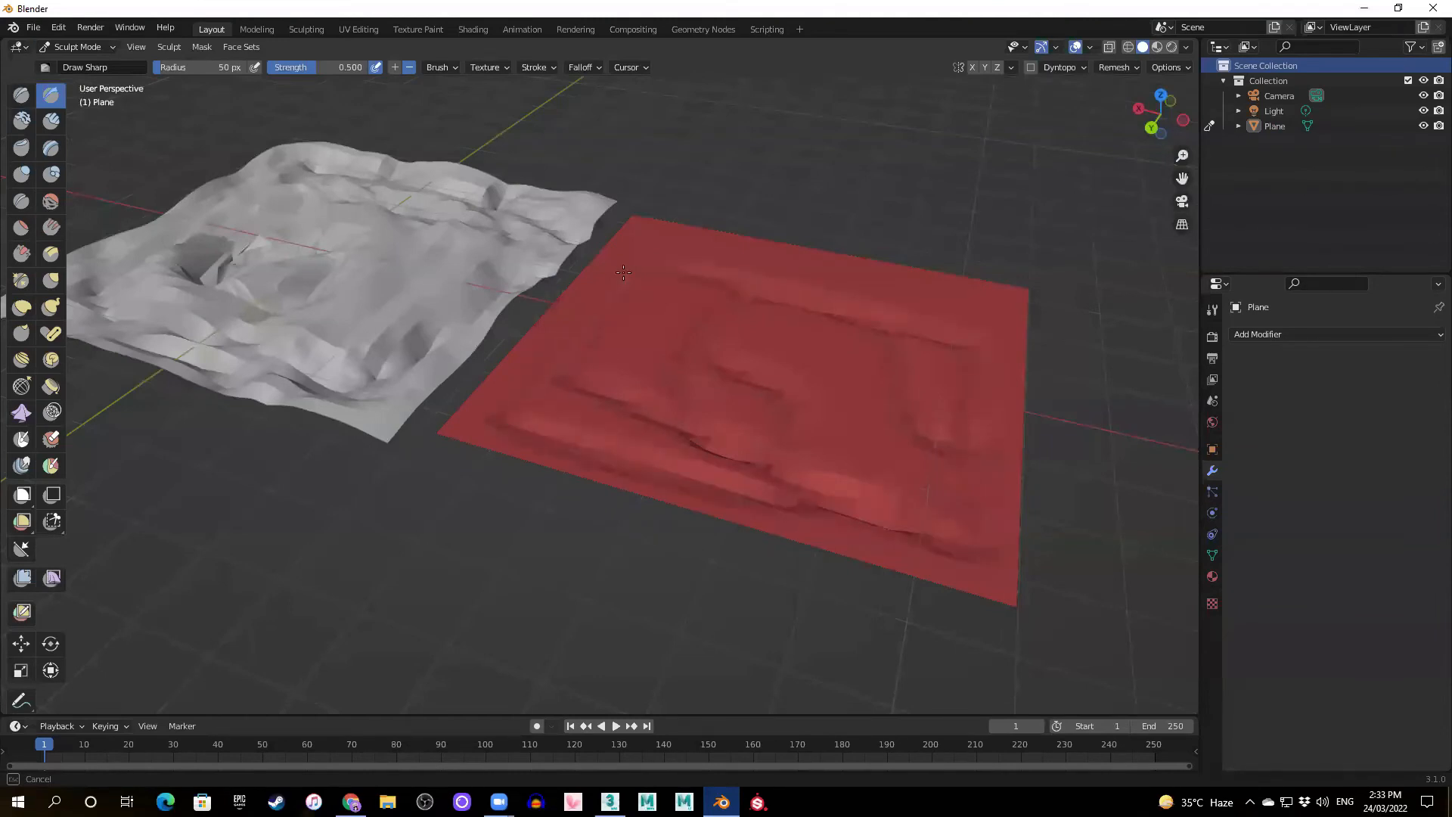
pyautogui.moveTo(975, 575); pyautogui.dragTo(646, 500)
pyautogui.moveTo(472, 438)
pyautogui.mouseDown()
pyautogui.moveTo(648, 484)
pyautogui.moveTo(540, 472)
pyautogui.mouseUp()
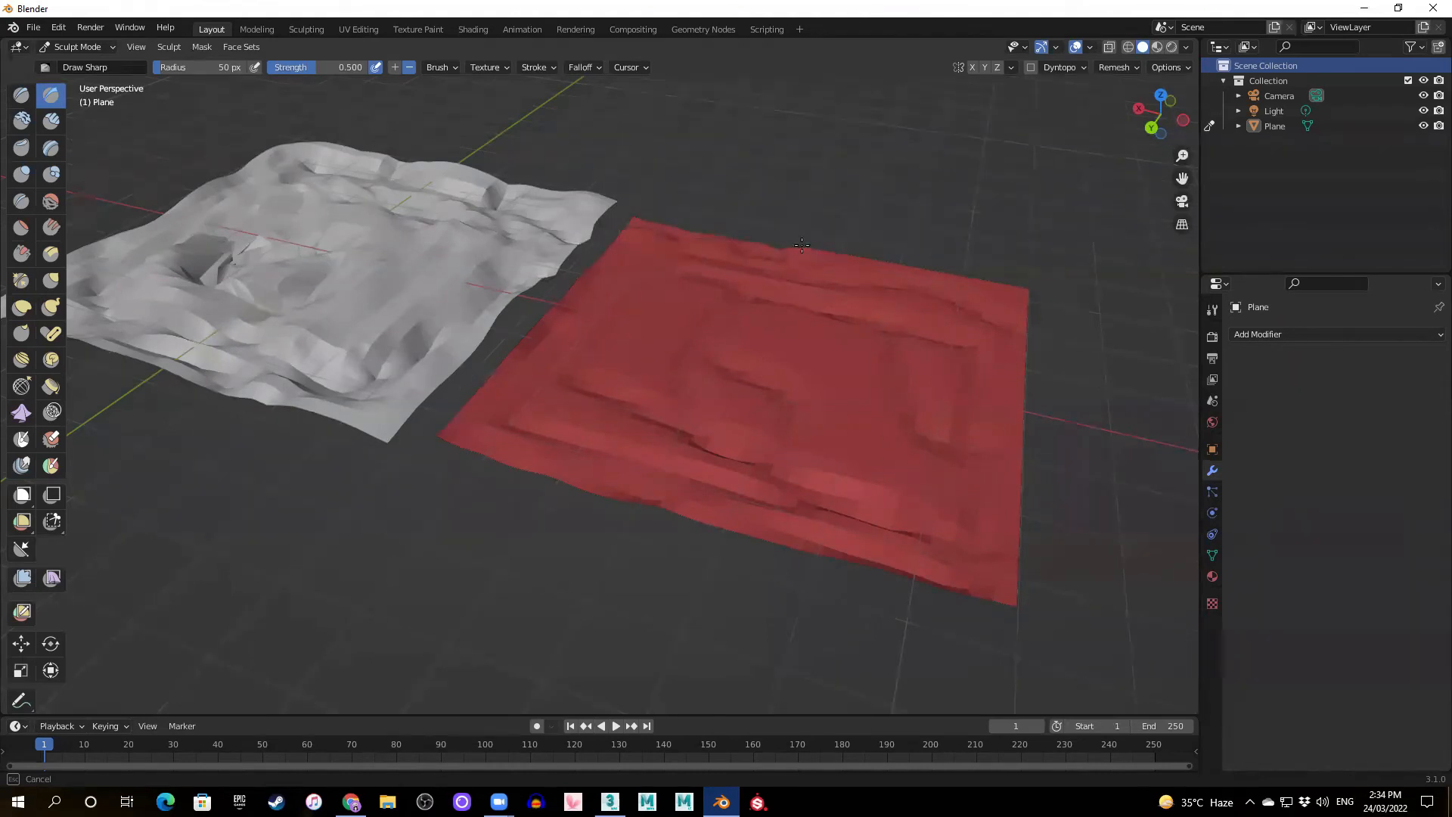
pyautogui.moveTo(803, 252); pyautogui.dragTo(878, 282)
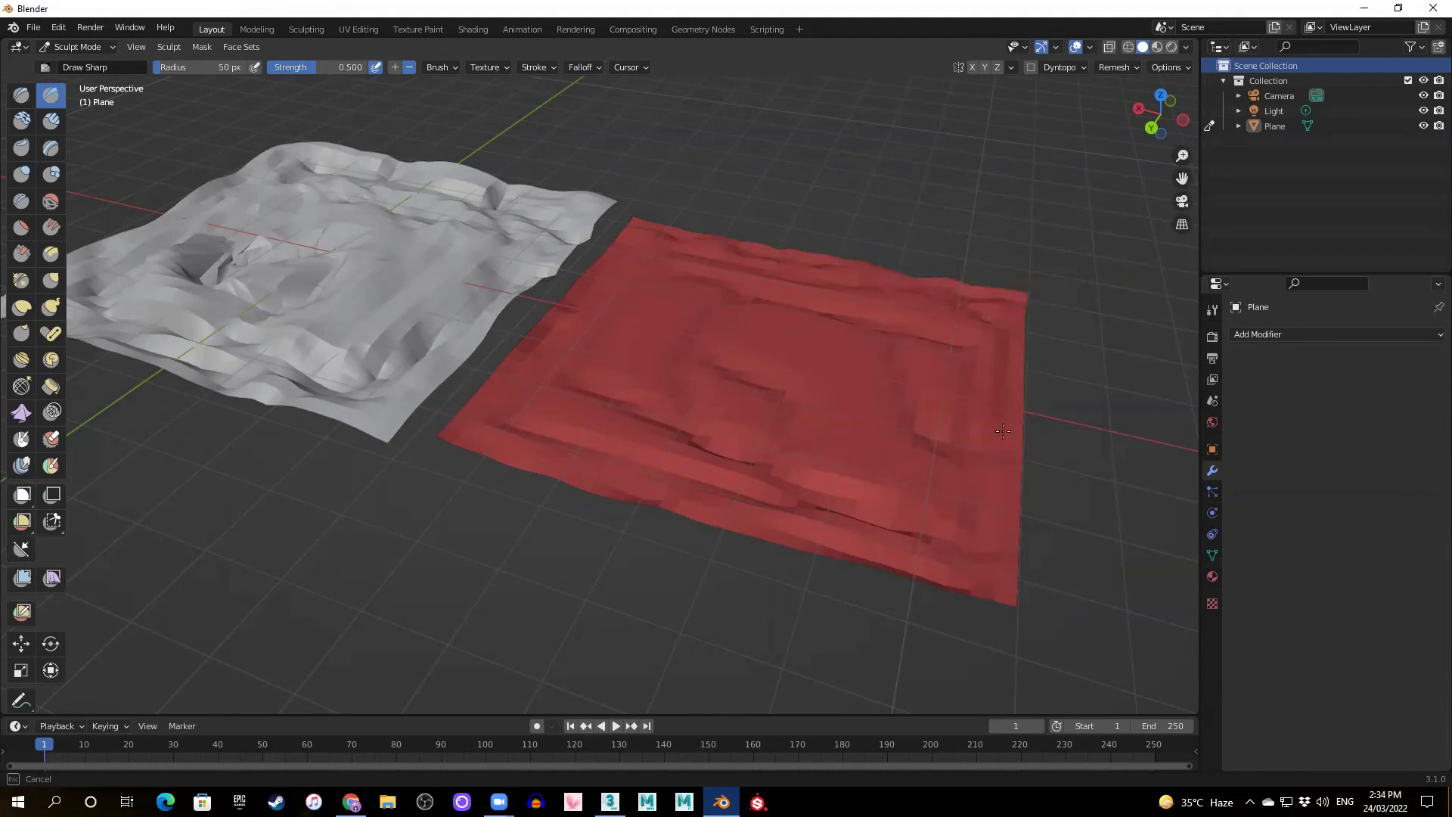
pyautogui.moveTo(999, 554)
pyautogui.mouseDown()
pyautogui.moveTo(1007, 569)
pyautogui.moveTo(839, 546)
pyautogui.moveTo(756, 506)
pyautogui.moveTo(588, 464)
pyautogui.mouseUp()
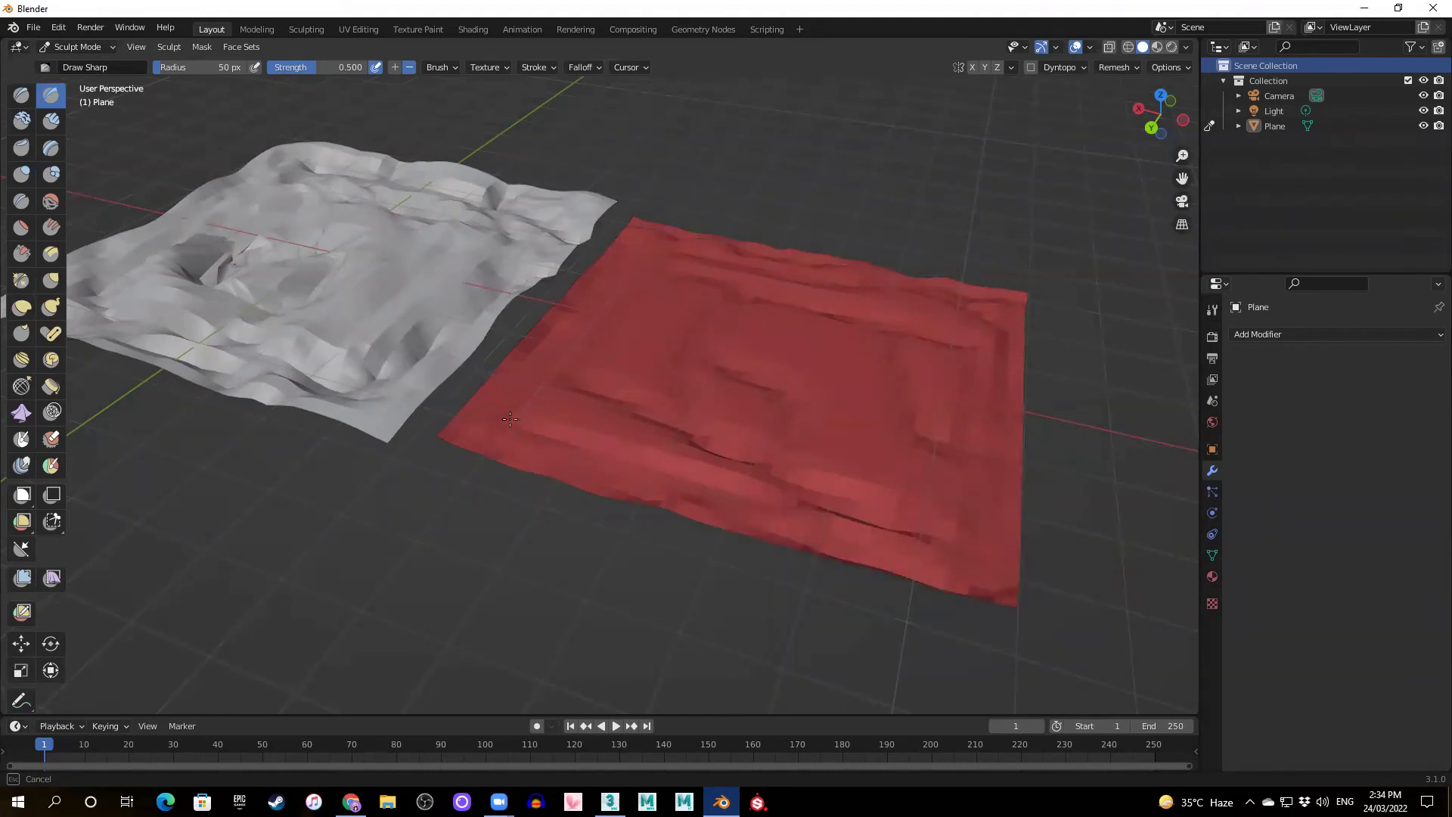
pyautogui.moveTo(650, 244); pyautogui.dragTo(883, 299)
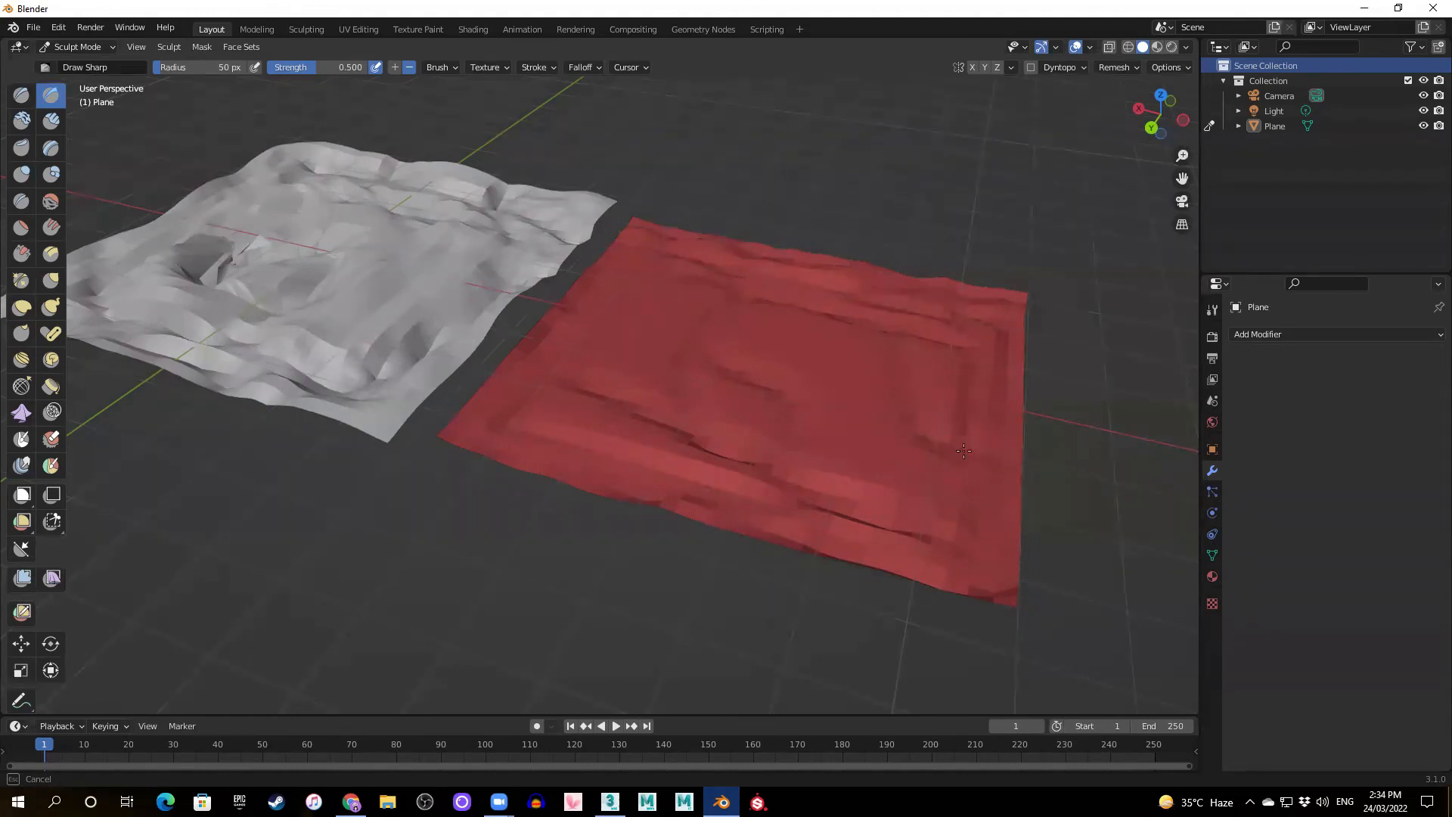
pyautogui.moveTo(804, 366); pyautogui.dragTo(794, 411)
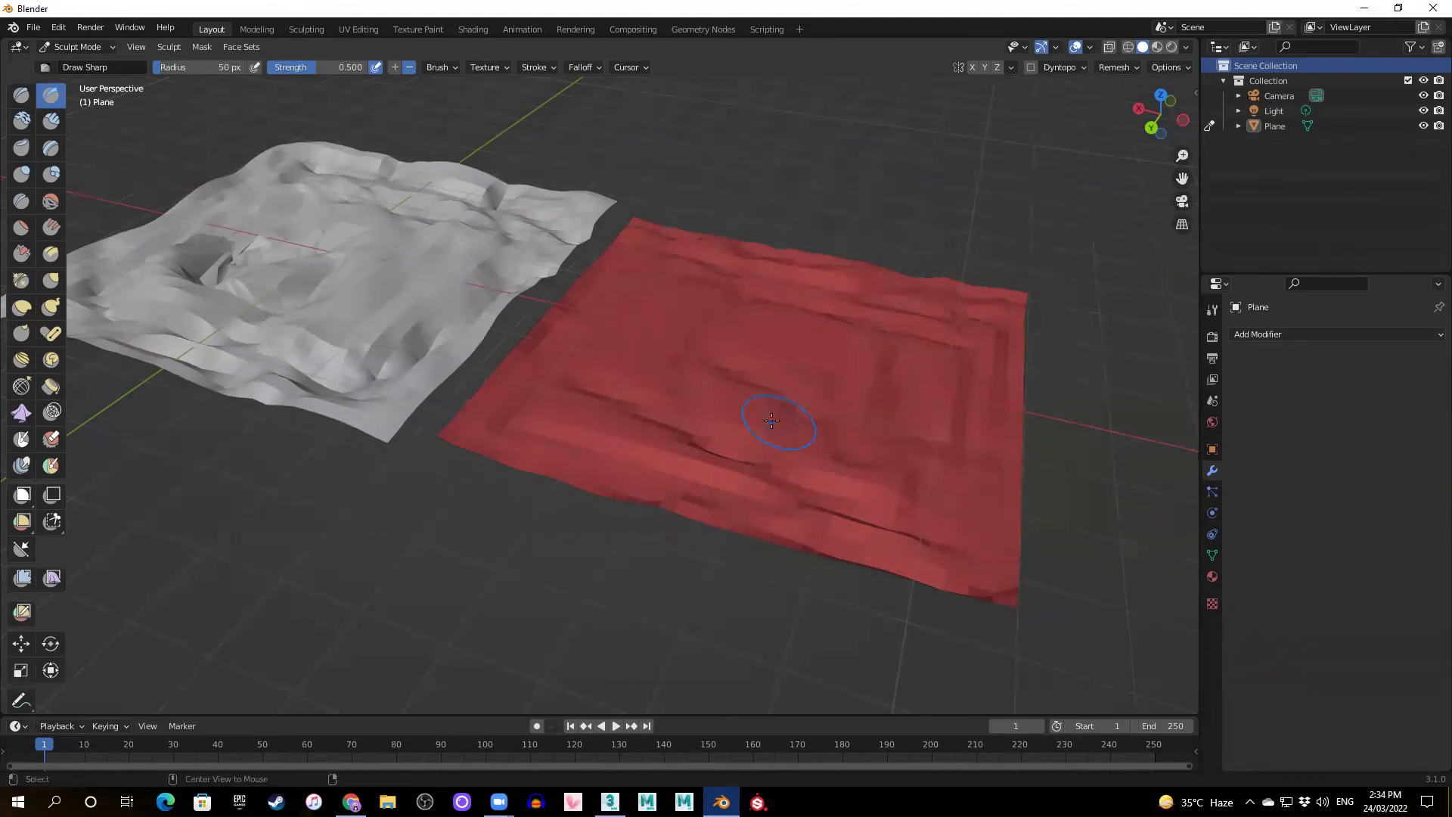
pyautogui.moveTo(826, 454)
pyautogui.mouseDown(button='middle')
pyautogui.moveTo(740, 392)
pyautogui.moveTo(1015, 284)
pyautogui.mouseUp(button='middle')
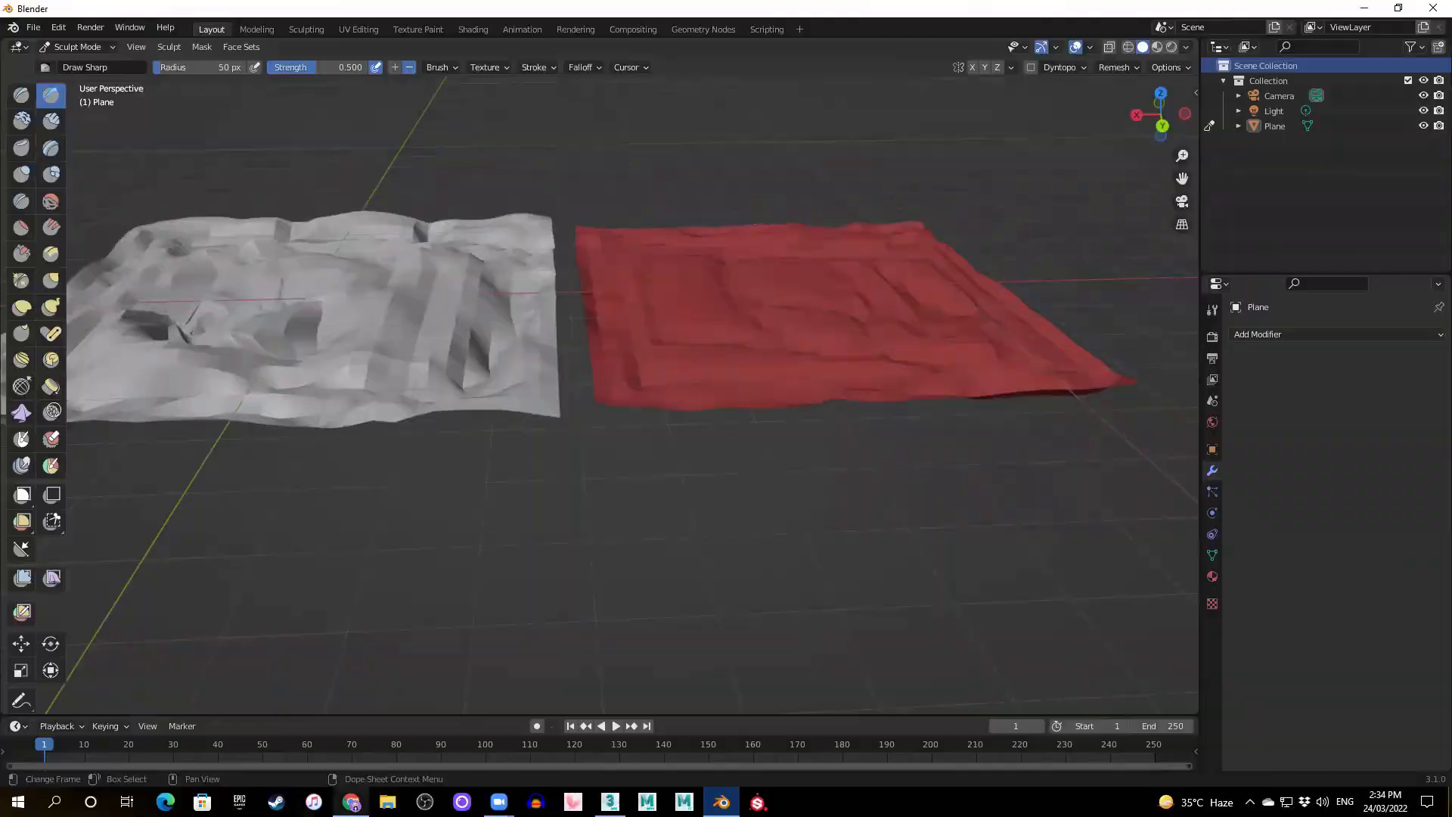
# - Switch to the Module 8 - Freeform Modeling - Blender presentation and review its Conform Tools, Sculpting Tools and Blender: Sculpt Mode slides
pyautogui.click(351, 804)
pyautogui.click(88, 588)
pyautogui.click(76, 632)
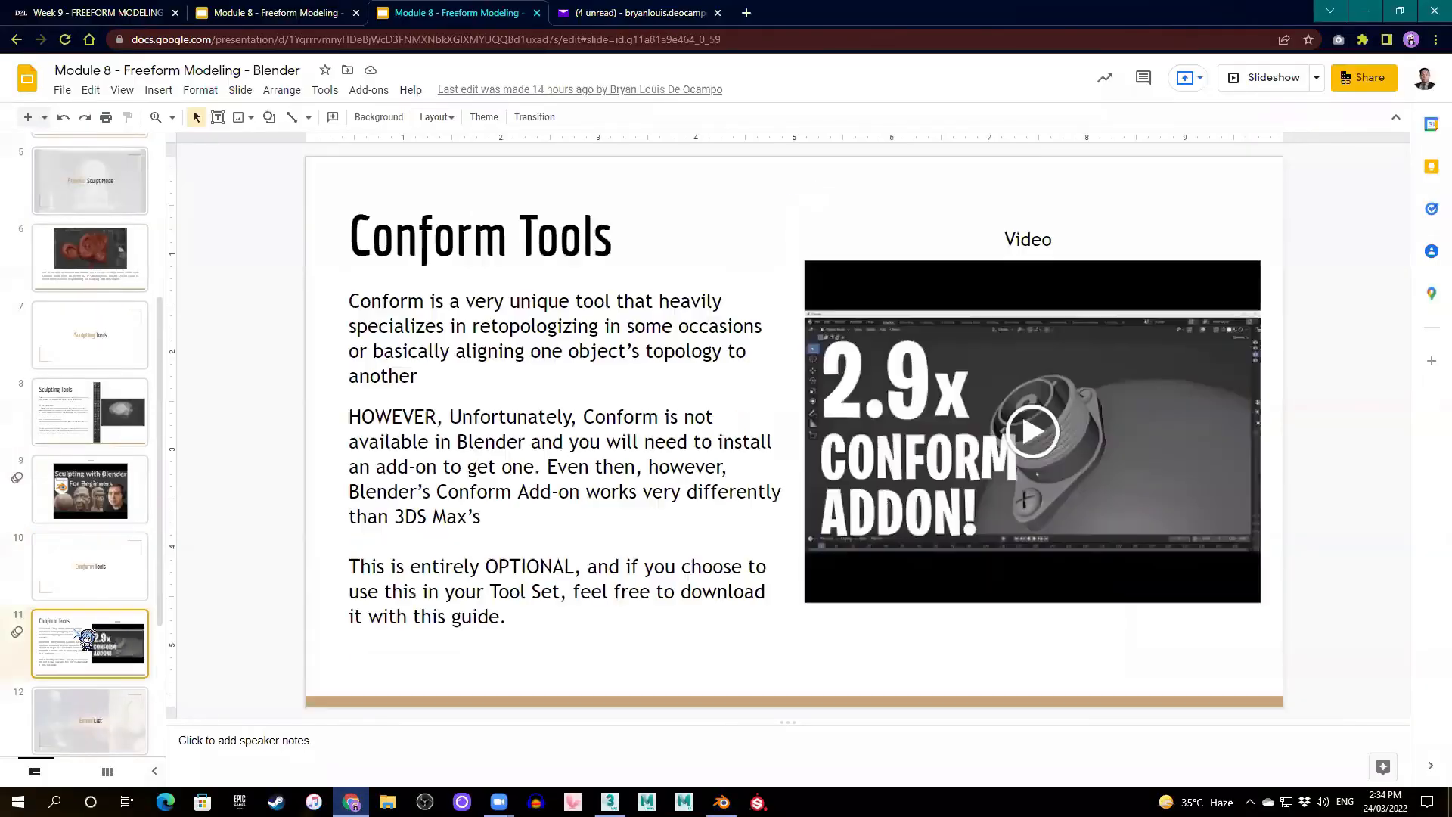
pyautogui.click(112, 395)
pyautogui.click(104, 357)
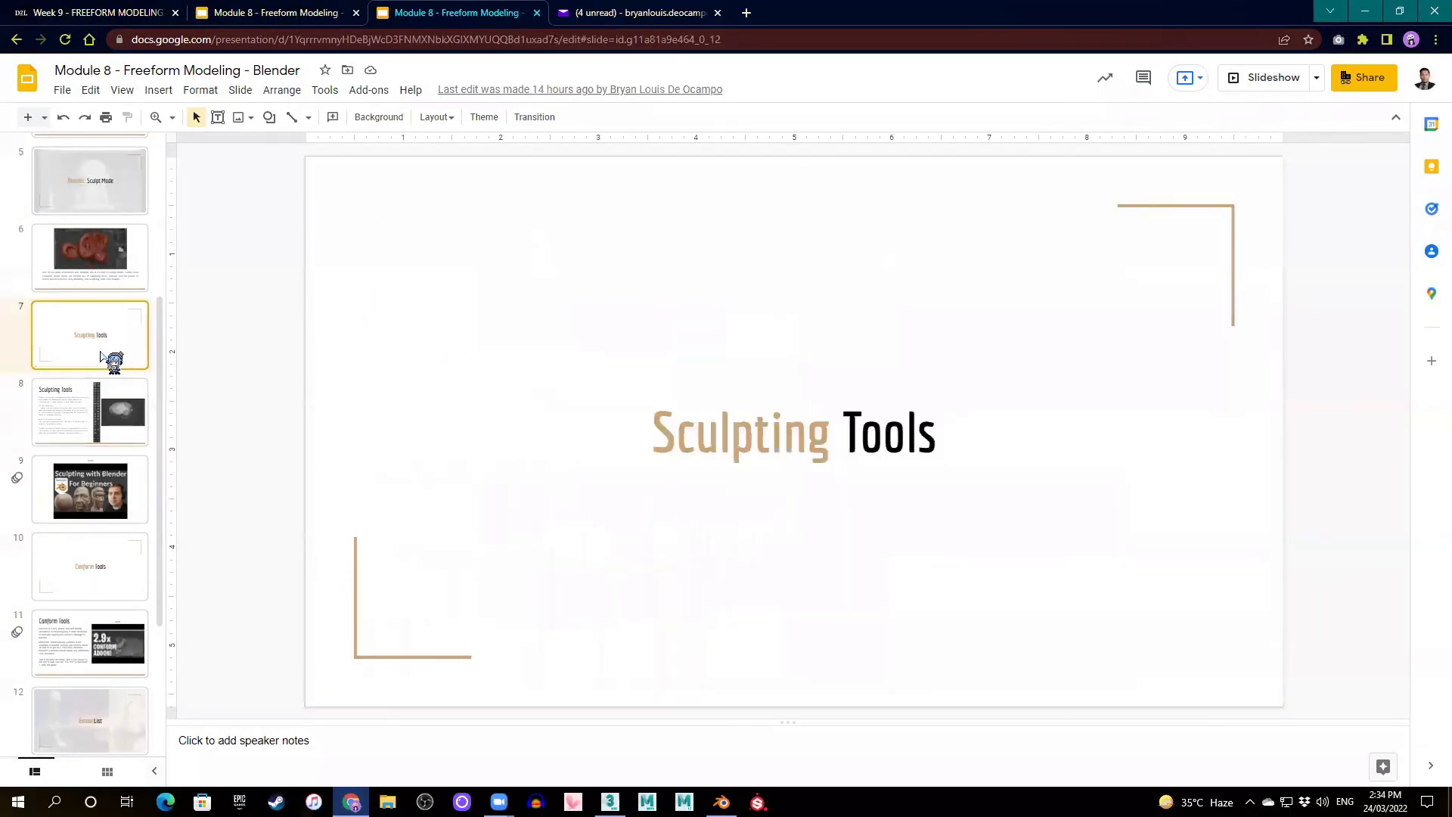
pyautogui.click(98, 431)
pyautogui.click(130, 475)
pyautogui.click(88, 423)
pyautogui.click(85, 356)
pyautogui.click(115, 258)
pyautogui.click(115, 201)
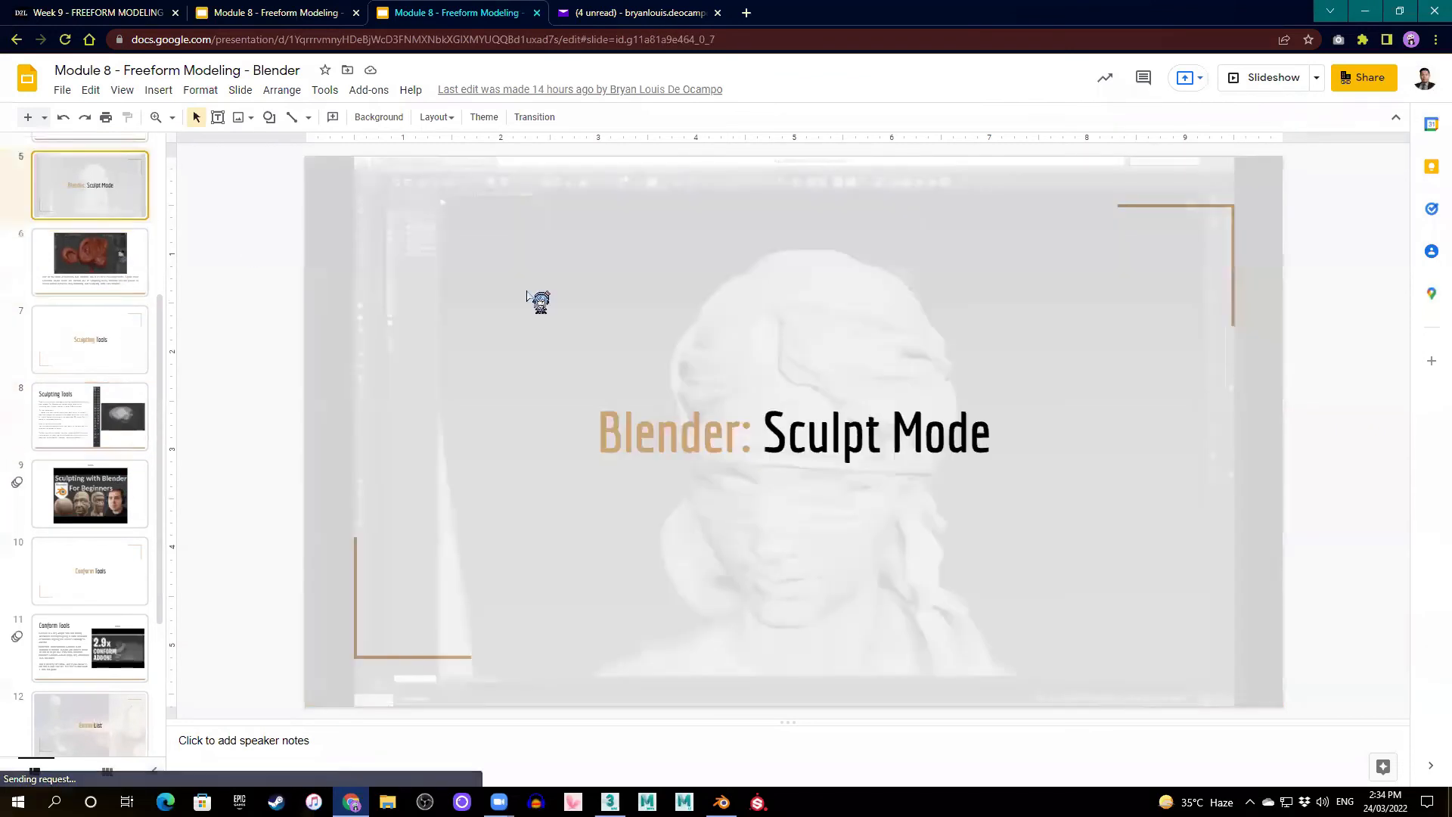